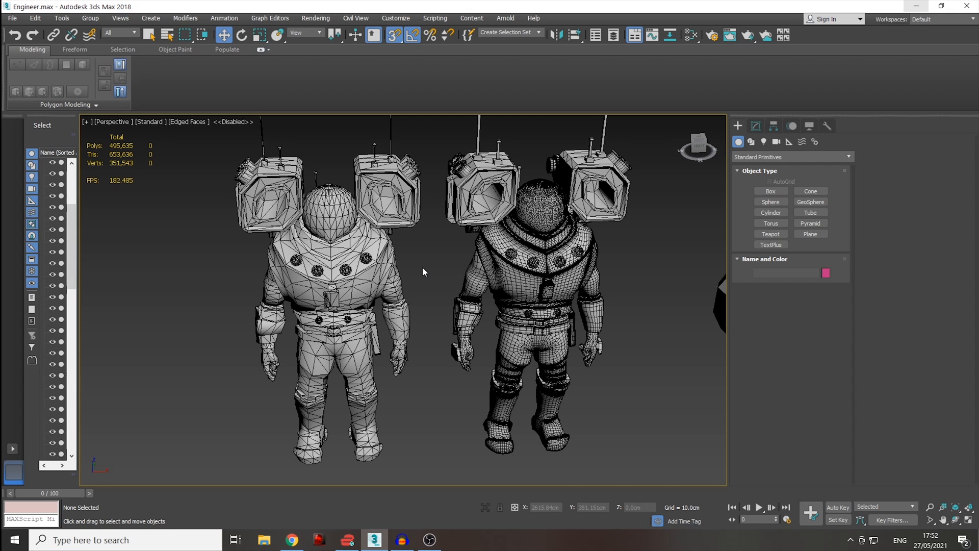
- Turn off the edged-face display and examine the shading on the low-poly astronaut's torso
{"action": "scroll", "coordinate": [365, 282], "scroll_direction": "up", "scroll_amount": 4}
{"action": "left_click", "coordinate": [365, 282]}
{"action": "scroll", "coordinate": [365, 281], "scroll_direction": "up", "scroll_amount": 2}
{"action": "middle_click_drag", "start_coordinate": [370, 266], "coordinate": [303, 334]}
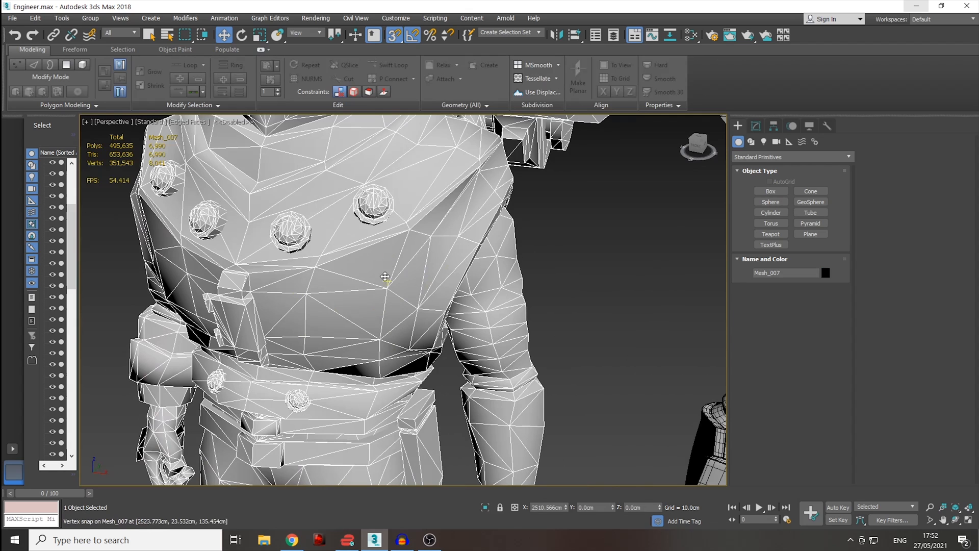
{"action": "left_click", "coordinate": [559, 289]}
{"action": "key", "text": "F4"}
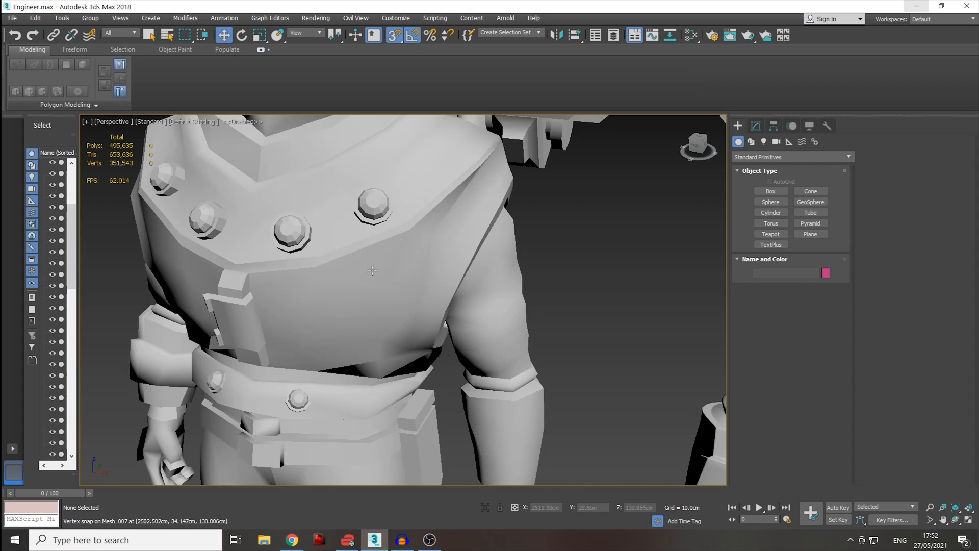
- Examine the high-poly astronaut's torso and compare its shading with the low-poly version
{"action": "middle_click_drag", "start_coordinate": [627, 297], "coordinate": [448, 240]}
{"action": "left_click", "coordinate": [471, 244]}
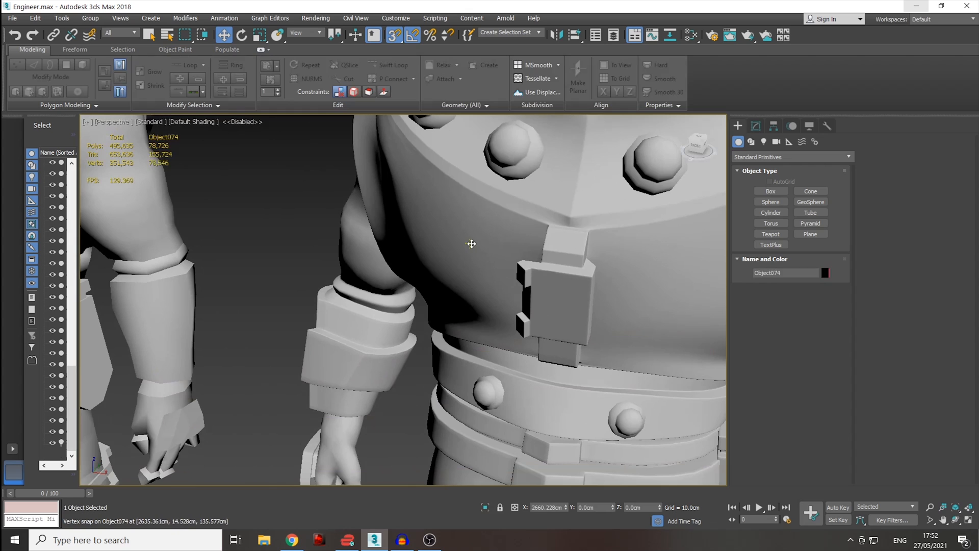
{"action": "scroll", "coordinate": [472, 244], "scroll_direction": "down", "scroll_amount": 3}
{"action": "scroll", "coordinate": [510, 255], "scroll_direction": "up", "scroll_amount": 3}
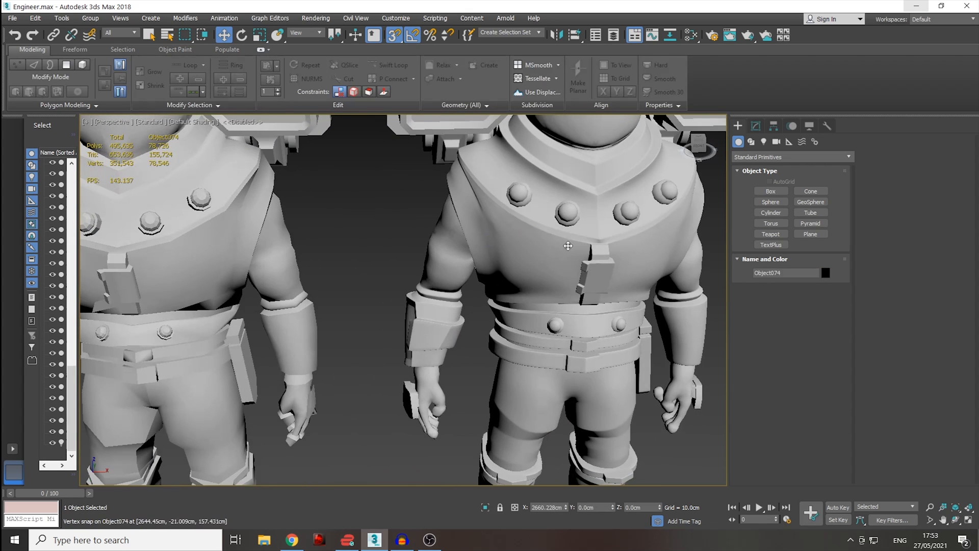
{"action": "left_click", "coordinate": [338, 229]}
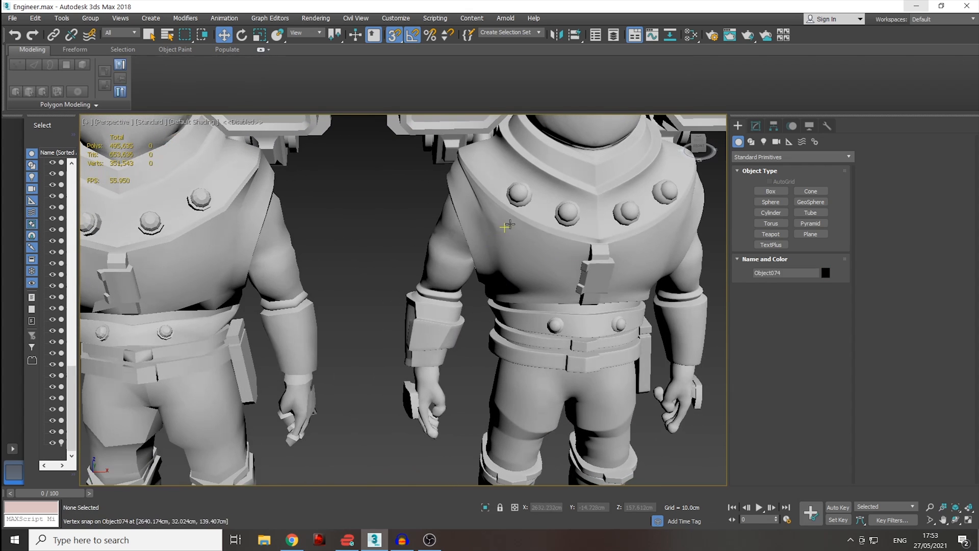
{"action": "middle_click_drag", "start_coordinate": [287, 197], "coordinate": [352, 204]}
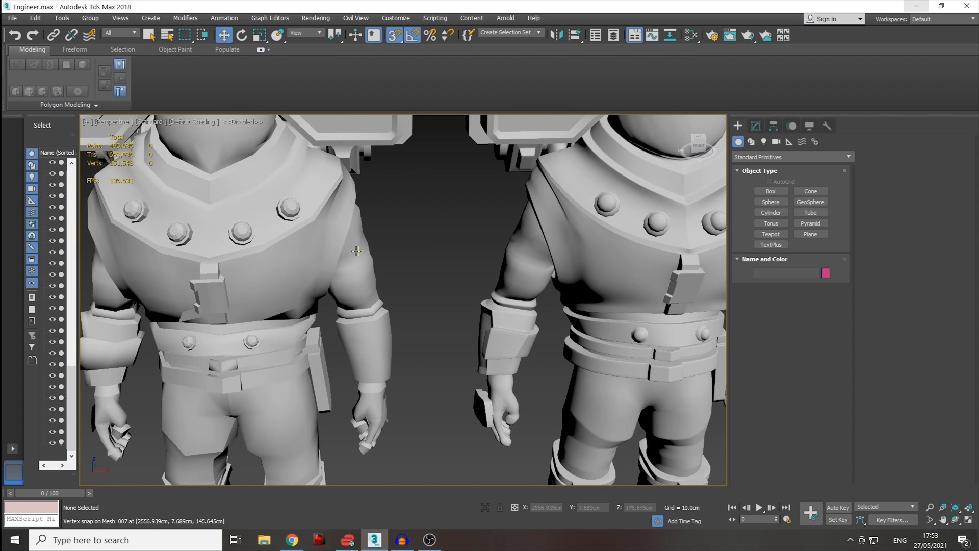
- Select the first sphere in the row beside the astronauts and examine its faceted surface
{"action": "middle_click_drag", "start_coordinate": [488, 245], "coordinate": [240, 240]}
{"action": "scroll", "coordinate": [378, 264], "scroll_direction": "down", "scroll_amount": 3}
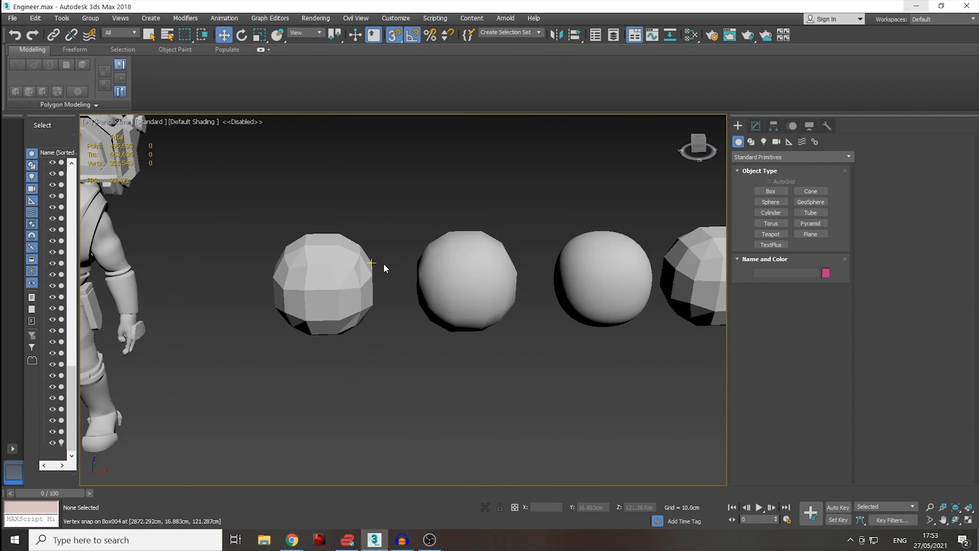
{"action": "left_click", "coordinate": [334, 284]}
{"action": "scroll", "coordinate": [335, 285], "scroll_direction": "up", "scroll_amount": 3}
{"action": "middle_click_drag", "start_coordinate": [383, 270], "coordinate": [292, 289]}
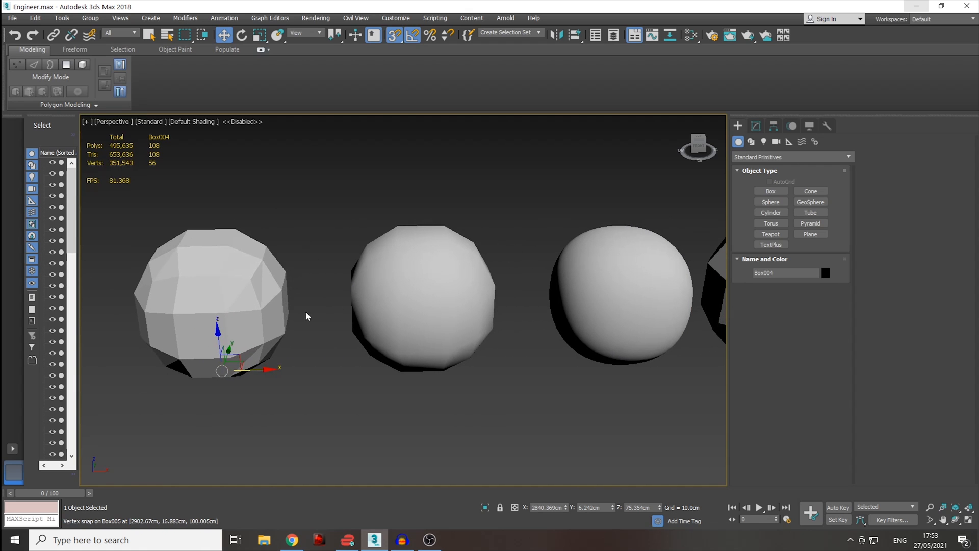
{"action": "mouse_move", "coordinate": [185, 323]}
{"action": "middle_mouse_down", "text": "alt"}
{"action": "mouse_move", "coordinate": [273, 339]}
{"action": "mouse_move", "coordinate": [205, 306]}
{"action": "mouse_move", "coordinate": [191, 330]}
{"action": "middle_mouse_up", "text": "alt"}
{"action": "middle_click_drag", "start_coordinate": [357, 295], "coordinate": [325, 289]}
- Compare the modifier stacks and silhouettes of the smooth-shaded second sphere and the faceted first sphere
{"action": "left_click", "coordinate": [370, 280]}
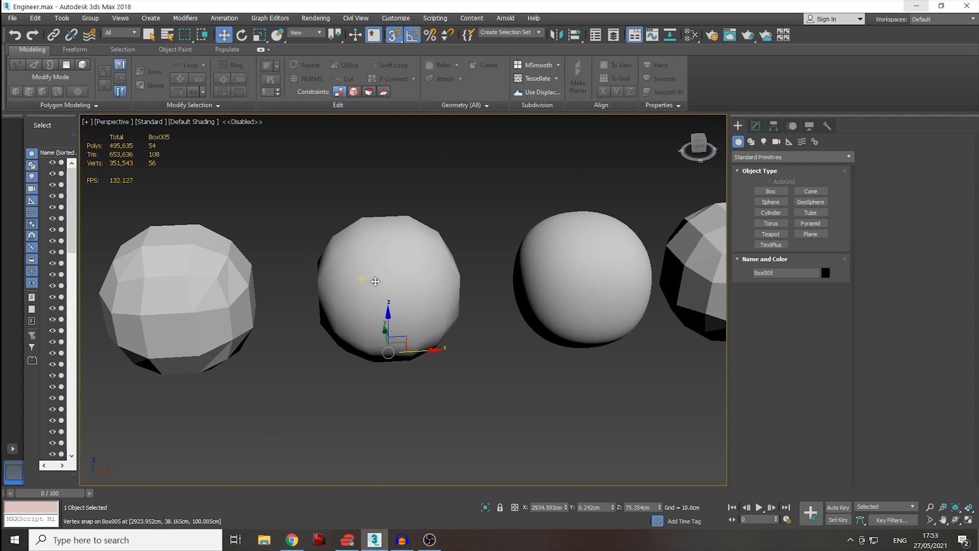
{"action": "left_click", "coordinate": [756, 126]}
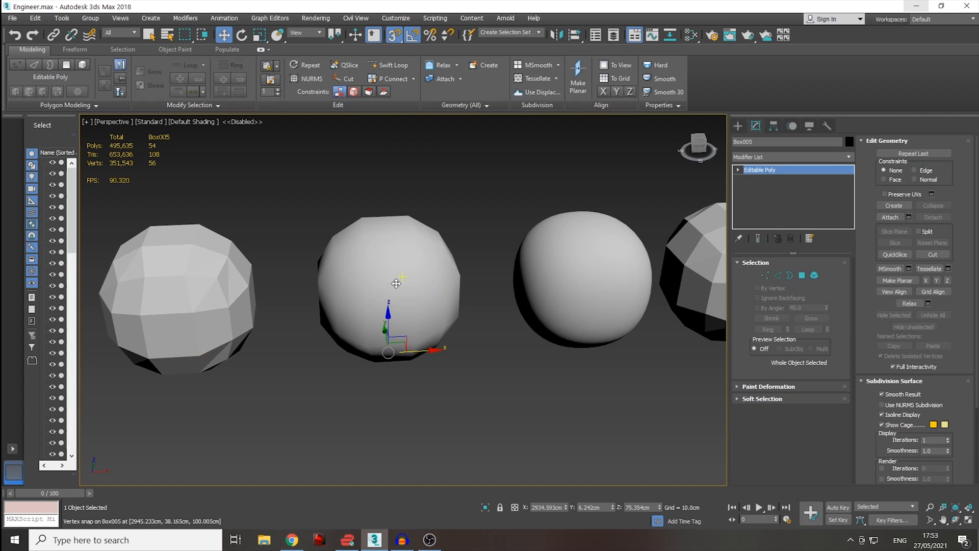
{"action": "middle_click_drag", "start_coordinate": [397, 283], "coordinate": [442, 275]}
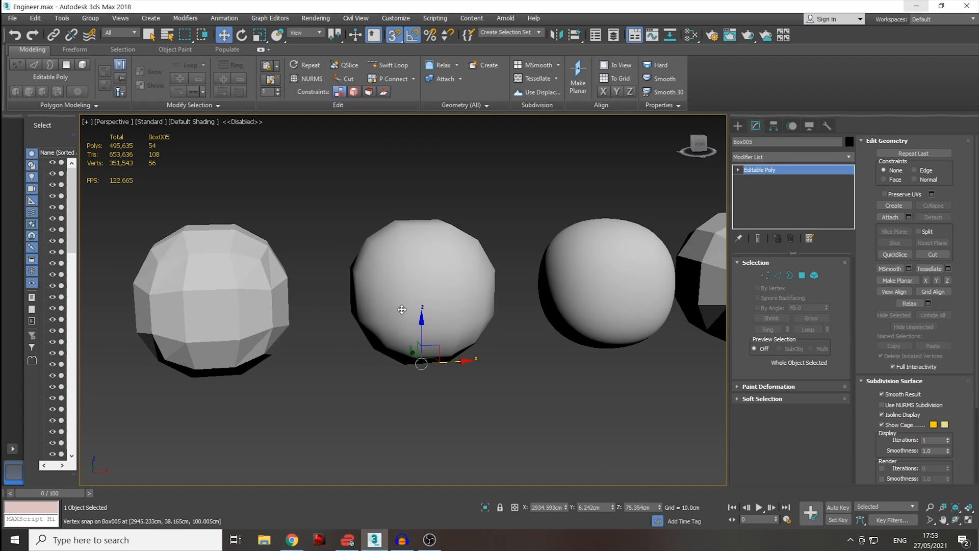
{"action": "left_click", "coordinate": [214, 297]}
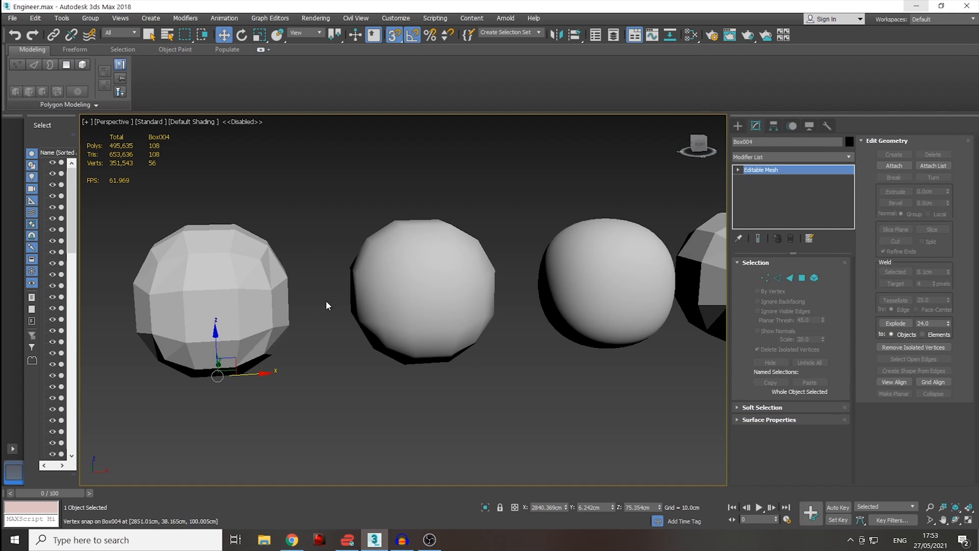
{"action": "middle_click_drag", "start_coordinate": [237, 282], "coordinate": [236, 268], "text": "alt"}
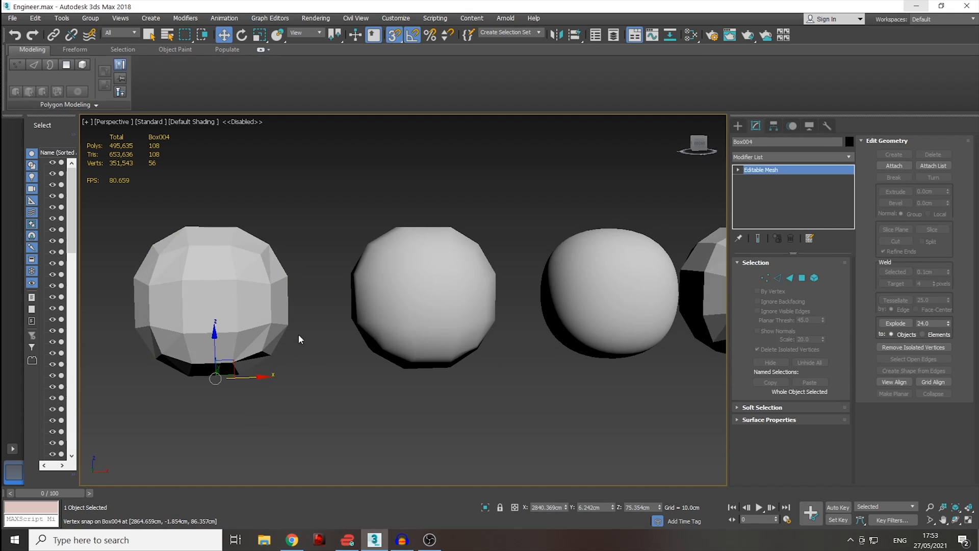
{"action": "middle_click_drag", "start_coordinate": [452, 229], "coordinate": [457, 258], "text": "alt"}
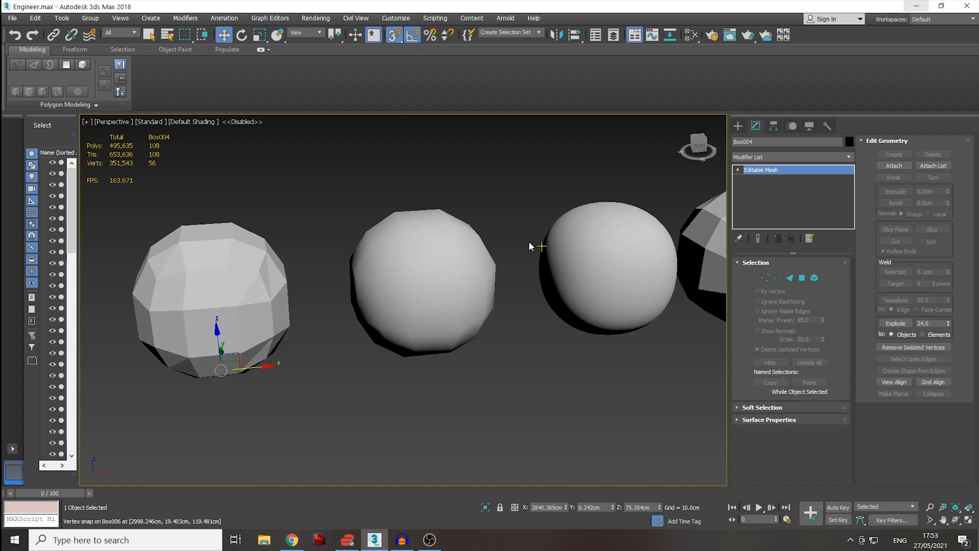
- Inspect the third sphere's TurboSmooth modifier and turn on edged faces to reveal the spheres' wireframes
{"action": "middle_click_drag", "start_coordinate": [531, 245], "coordinate": [488, 258]}
{"action": "left_click", "coordinate": [571, 259]}
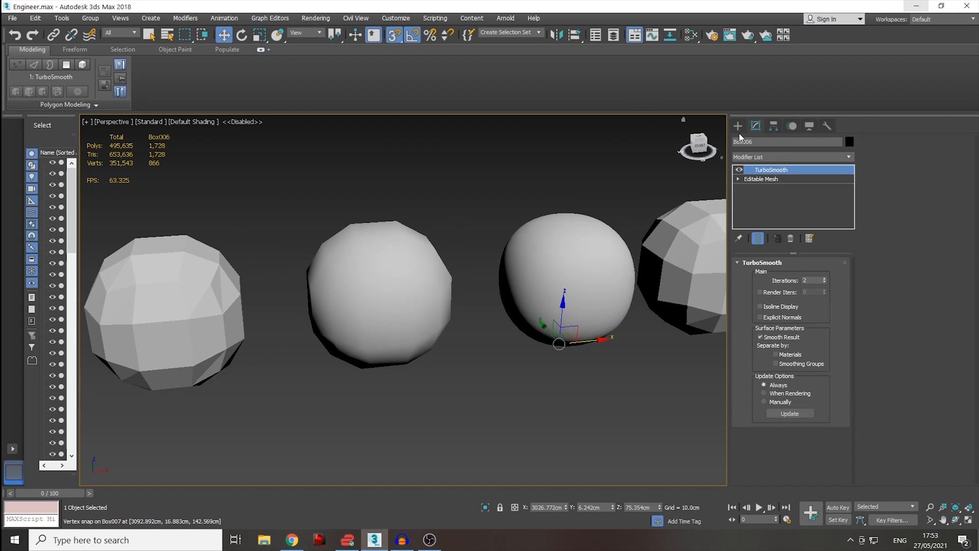
{"action": "key", "text": "F4"}
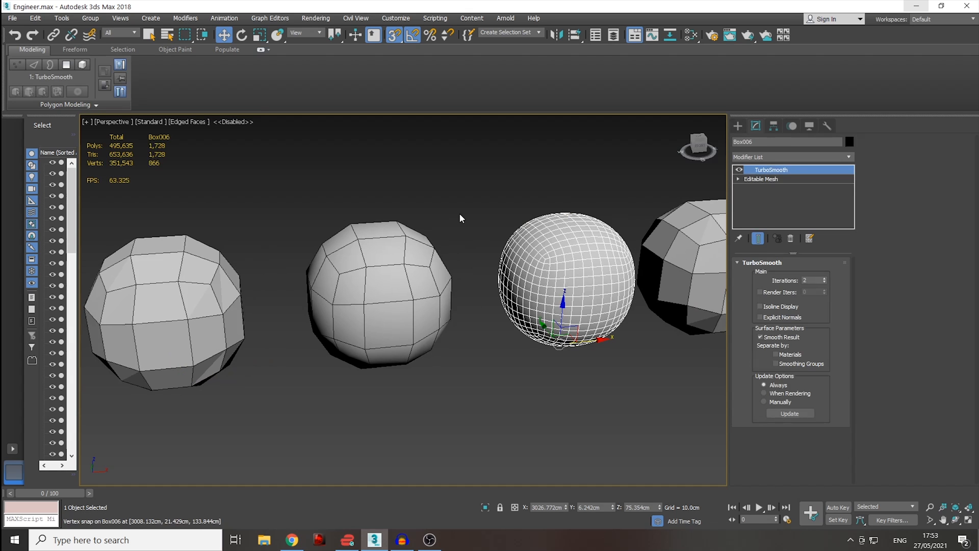
{"action": "left_click", "coordinate": [459, 214]}
{"action": "middle_click_drag", "start_coordinate": [459, 214], "coordinate": [499, 209]}
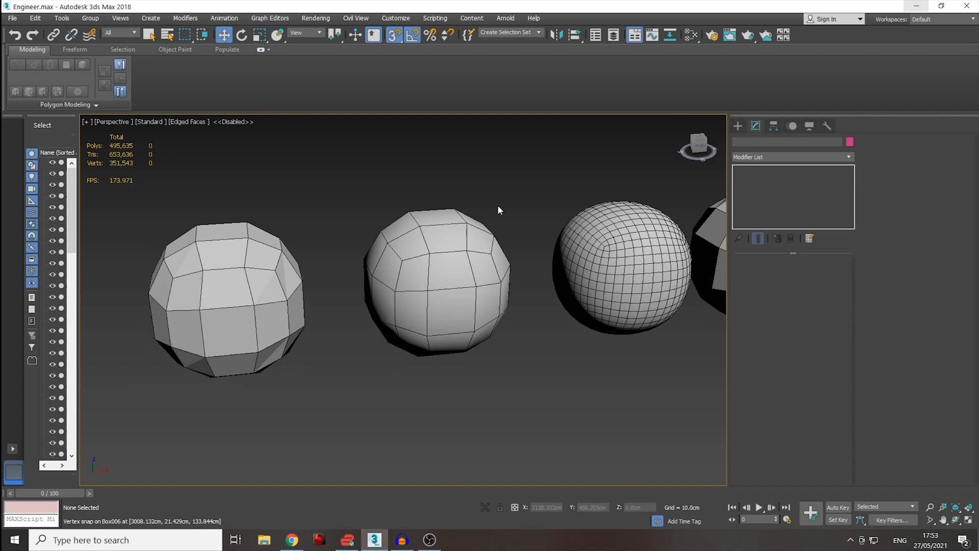
- Compare the edge density of the first two spheres with that of the TurboSmooth sphere
{"action": "left_click", "coordinate": [269, 280]}
{"action": "left_click", "coordinate": [396, 287], "text": "ctrl"}
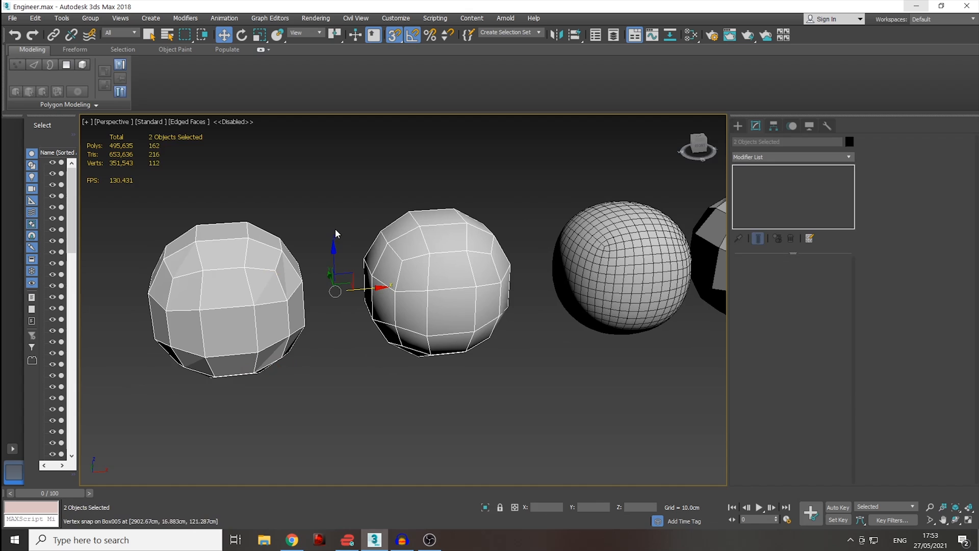
{"action": "middle_click_drag", "start_coordinate": [511, 247], "coordinate": [446, 258]}
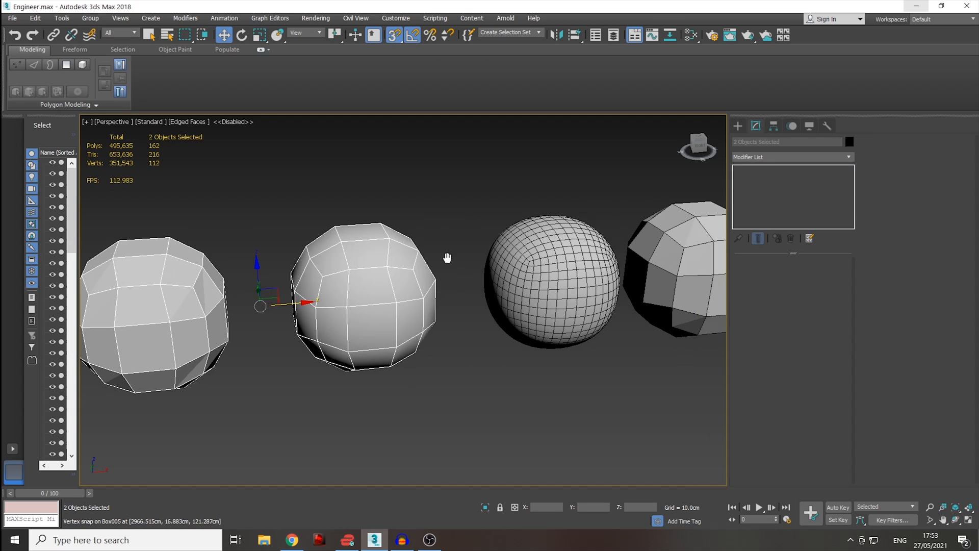
{"action": "left_click", "coordinate": [462, 229]}
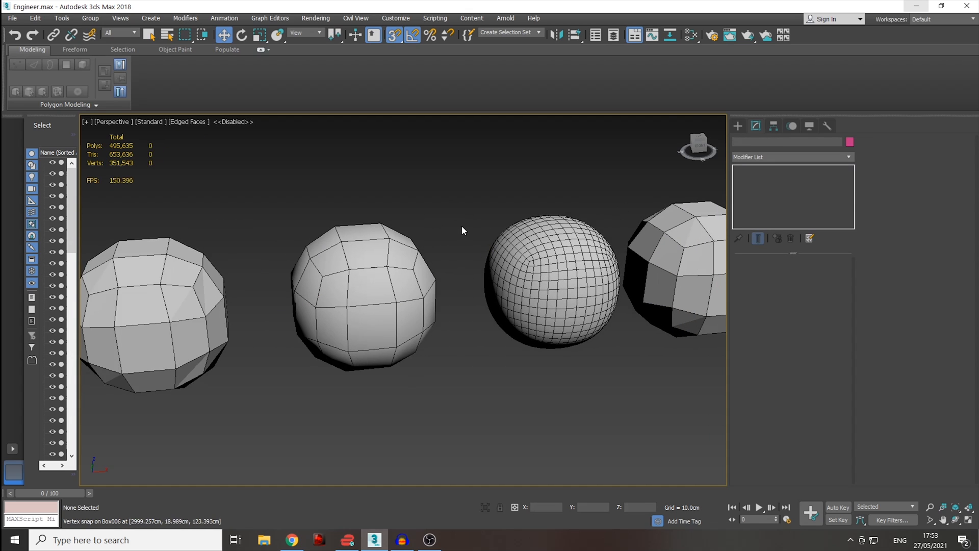
{"action": "left_click", "coordinate": [565, 261]}
{"action": "middle_click_drag", "start_coordinate": [564, 261], "coordinate": [541, 238], "text": "alt"}
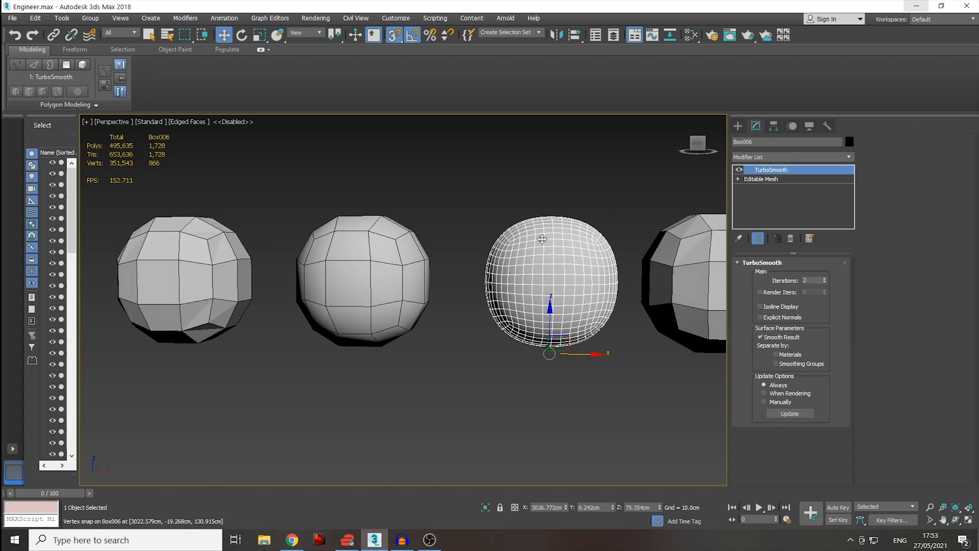
- Select the low-poly astronaut's chest element and clear all of its smoothing groups
{"action": "scroll", "coordinate": [542, 241], "scroll_direction": "down", "scroll_amount": 3}
{"action": "middle_click_drag", "start_coordinate": [405, 236], "coordinate": [668, 282]}
{"action": "middle_click_drag", "start_coordinate": [218, 262], "coordinate": [348, 258]}
{"action": "left_click", "coordinate": [364, 290]}
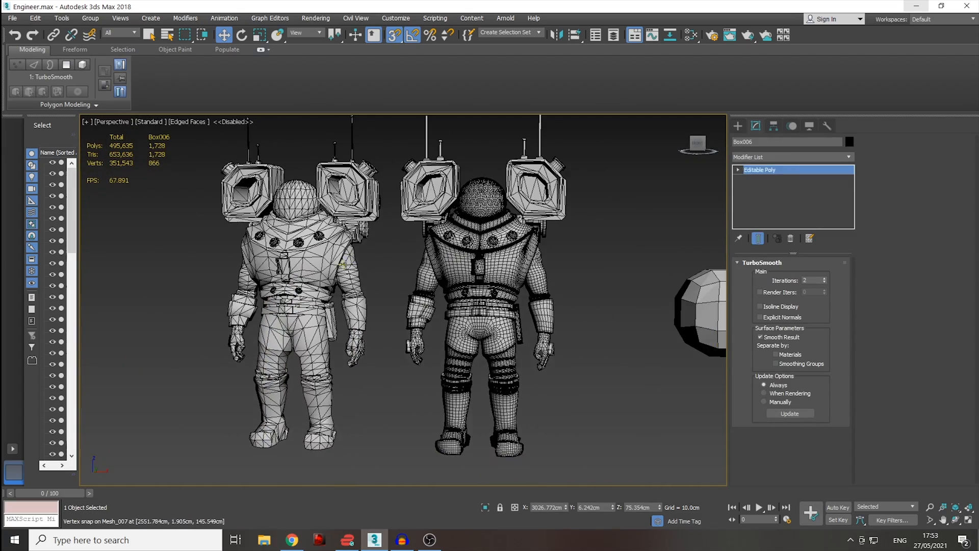
{"action": "middle_click_drag", "start_coordinate": [364, 291], "coordinate": [389, 285], "text": "alt"}
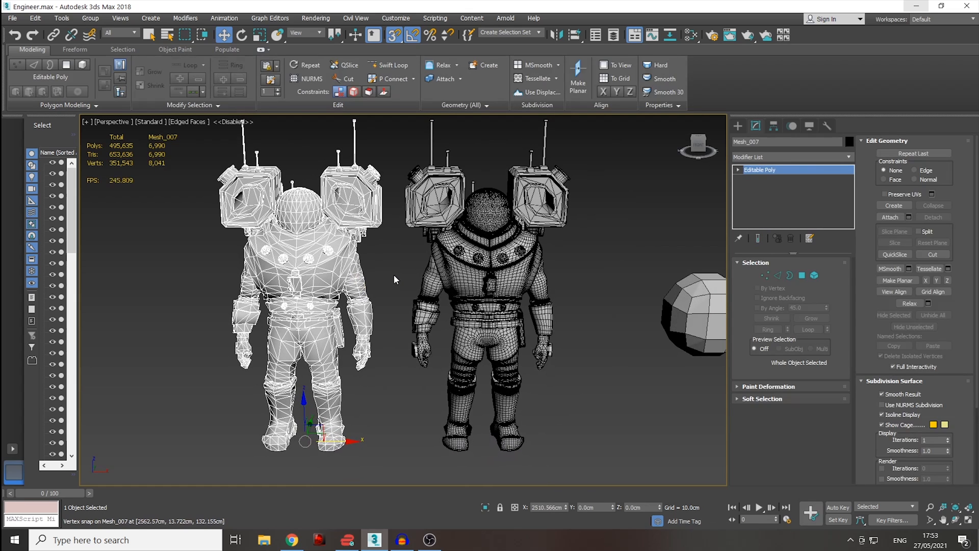
{"action": "key", "text": "5"}
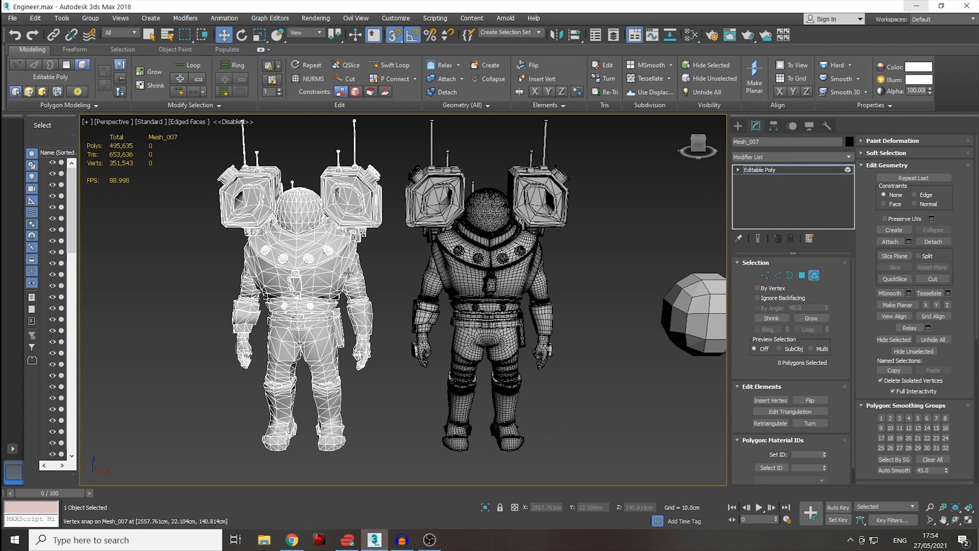
{"action": "left_click", "coordinate": [327, 270]}
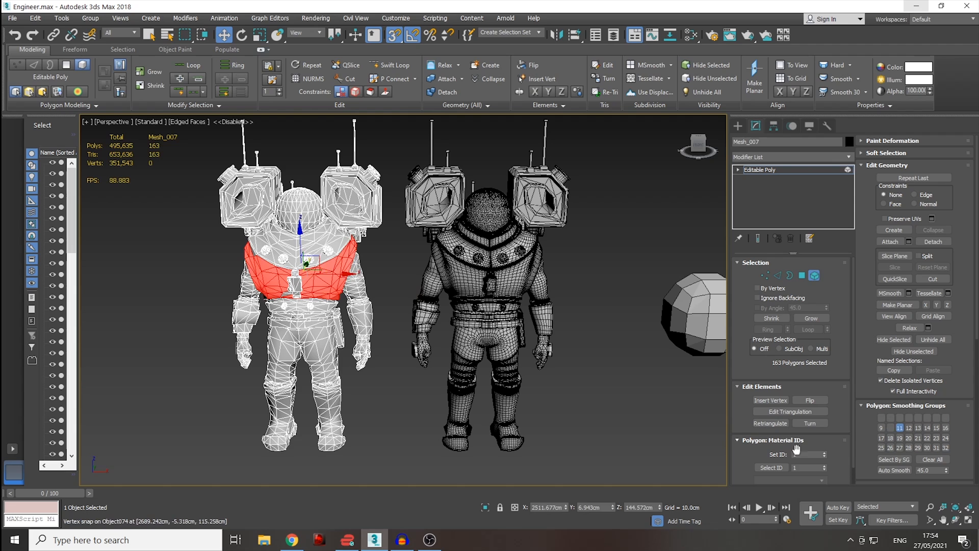
{"action": "left_click", "coordinate": [933, 459]}
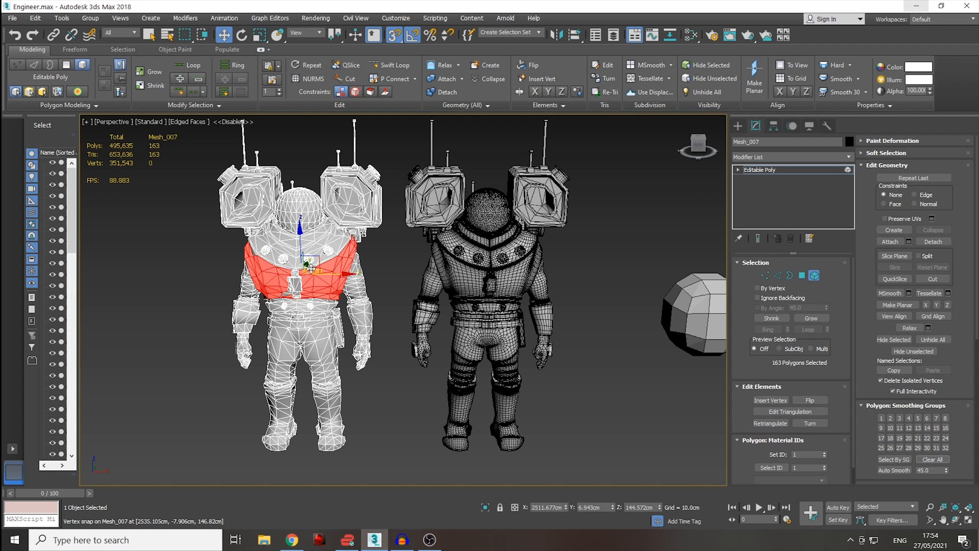
- Turn off edged faces and examine the shading of the low-poly astronaut's chest up close
{"action": "key", "text": "F4"}
{"action": "scroll", "coordinate": [480, 264], "scroll_direction": "up", "scroll_amount": 6}
{"action": "scroll", "coordinate": [360, 261], "scroll_direction": "up", "scroll_amount": 4}
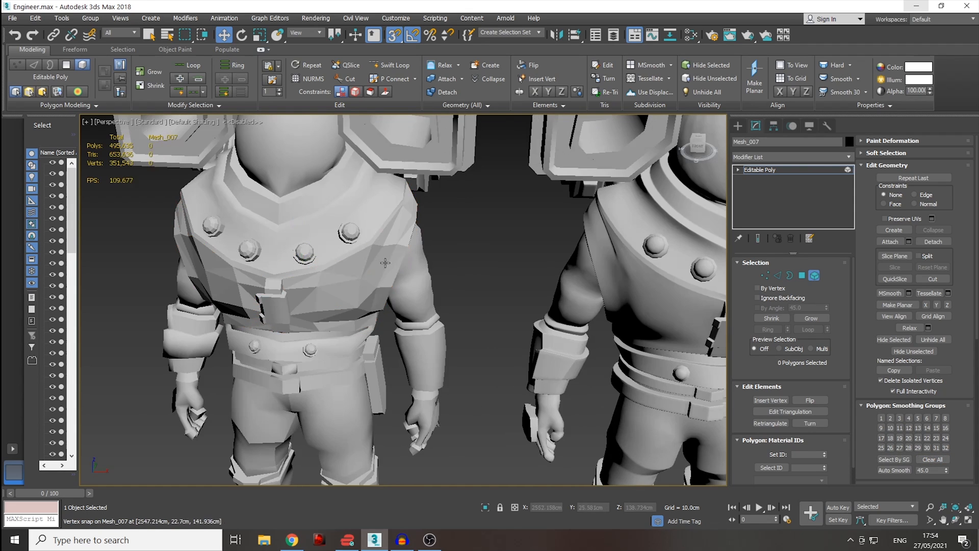
{"action": "middle_click_drag", "start_coordinate": [369, 247], "coordinate": [426, 243], "text": "alt"}
{"action": "left_click", "coordinate": [507, 245]}
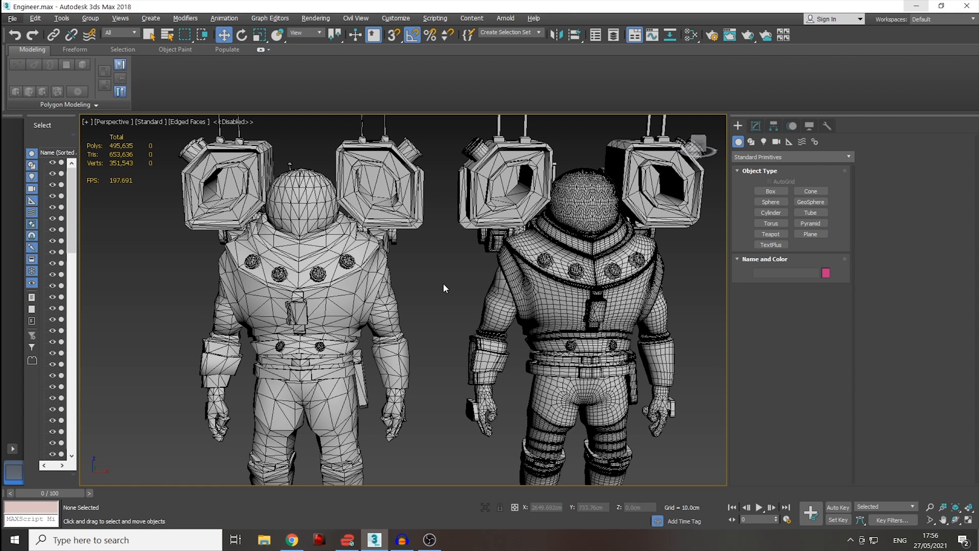
- Try mirroring the low-poly astronaut from side to side, undo the mirror and deselect the model
{"action": "middle_click_drag", "start_coordinate": [430, 286], "coordinate": [488, 286]}
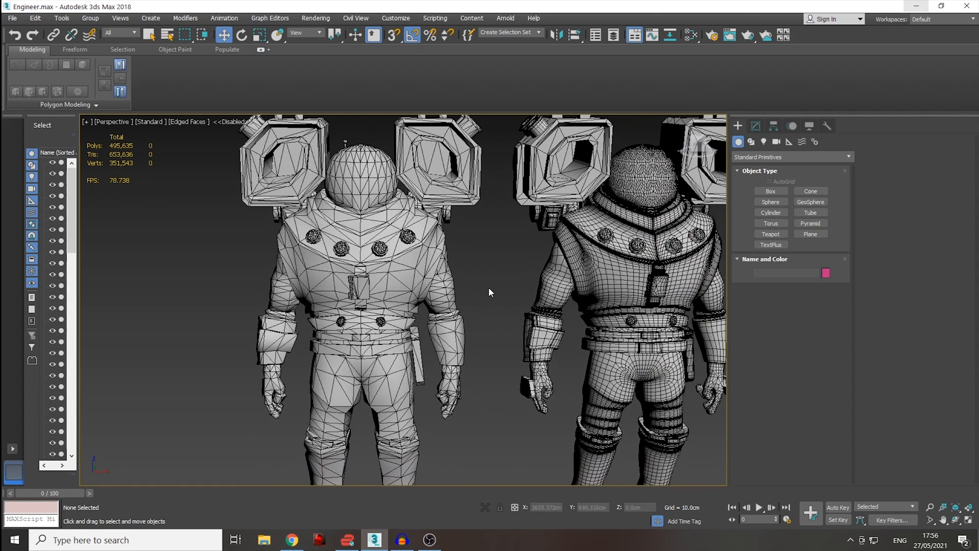
{"action": "left_click", "coordinate": [373, 297]}
{"action": "middle_click_drag", "start_coordinate": [285, 334], "coordinate": [302, 343], "text": "alt"}
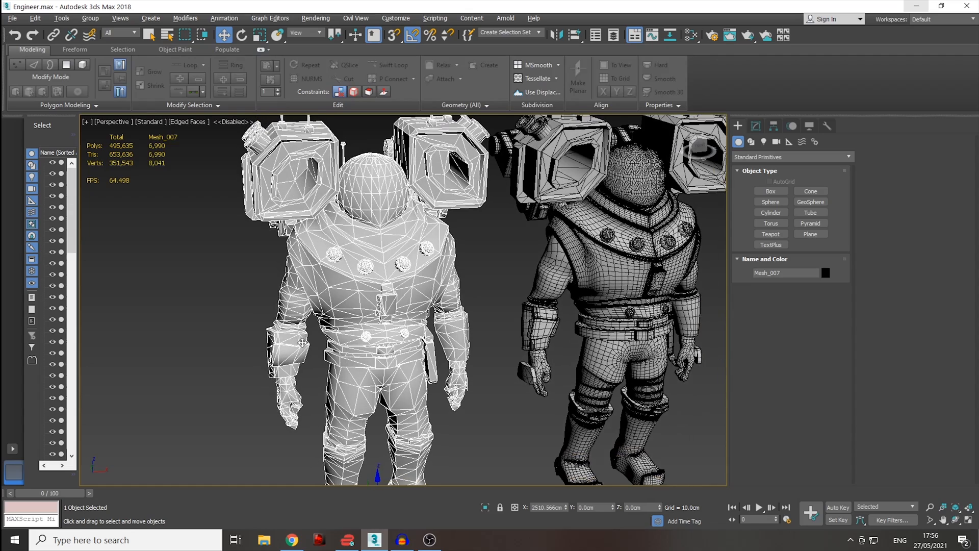
{"action": "middle_click_drag", "start_coordinate": [409, 334], "coordinate": [384, 328], "text": "alt"}
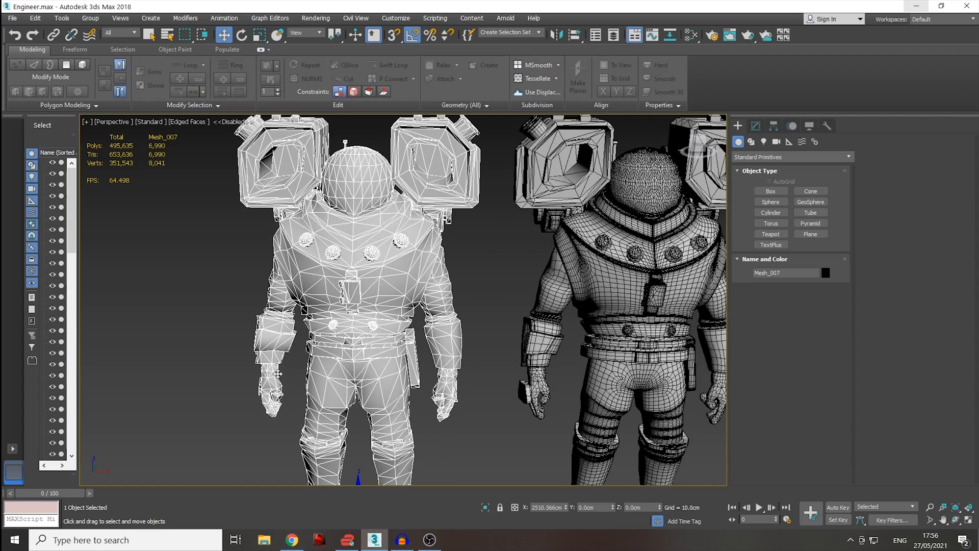
{"action": "middle_click_drag", "start_coordinate": [275, 342], "coordinate": [459, 324], "text": "alt"}
{"action": "left_click", "coordinate": [557, 35]}
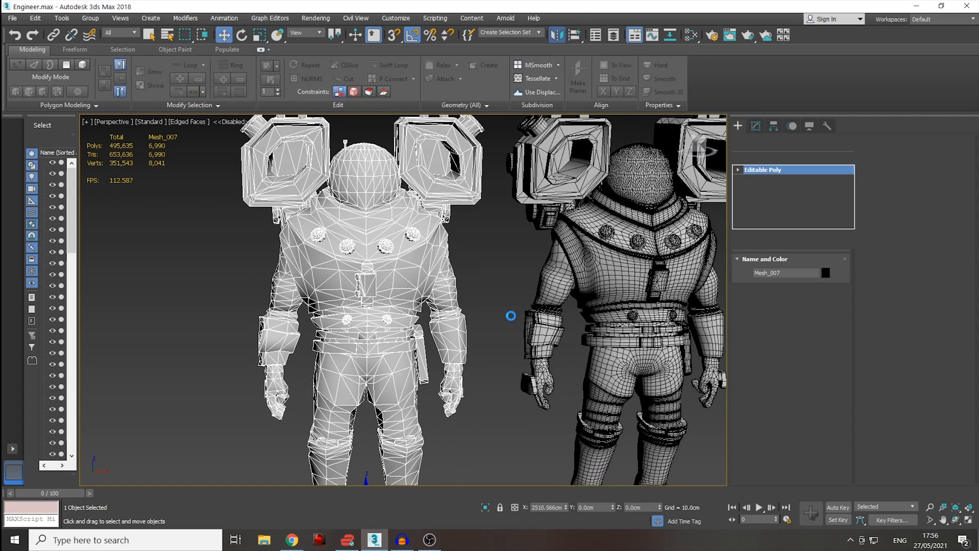
{"action": "left_click", "coordinate": [470, 281]}
{"action": "left_click", "coordinate": [464, 348]}
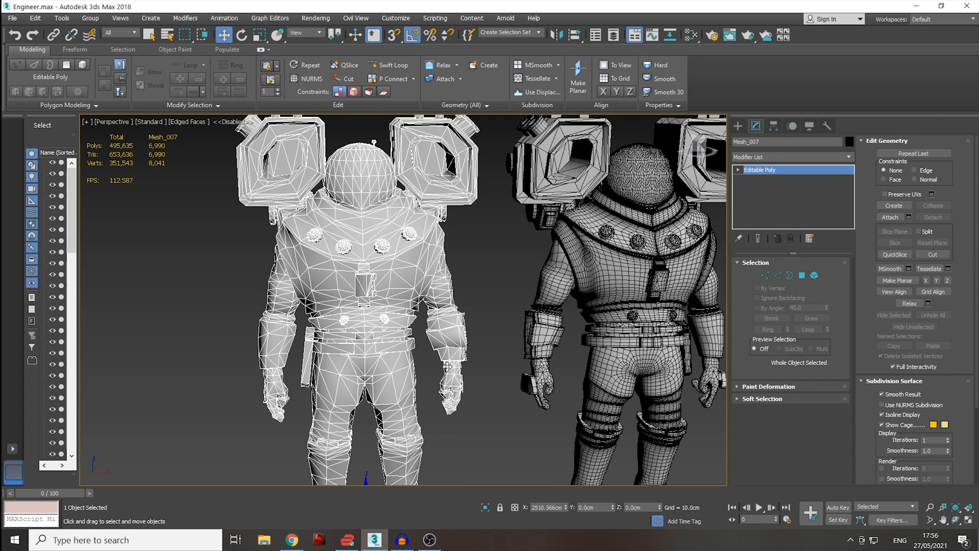
{"action": "key", "text": "ctrl+z"}
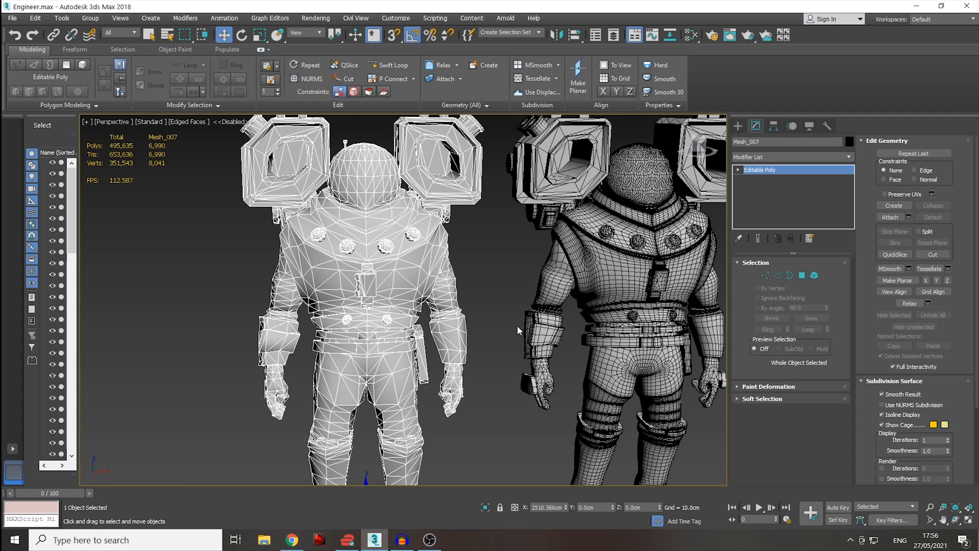
{"action": "left_click", "coordinate": [493, 307]}
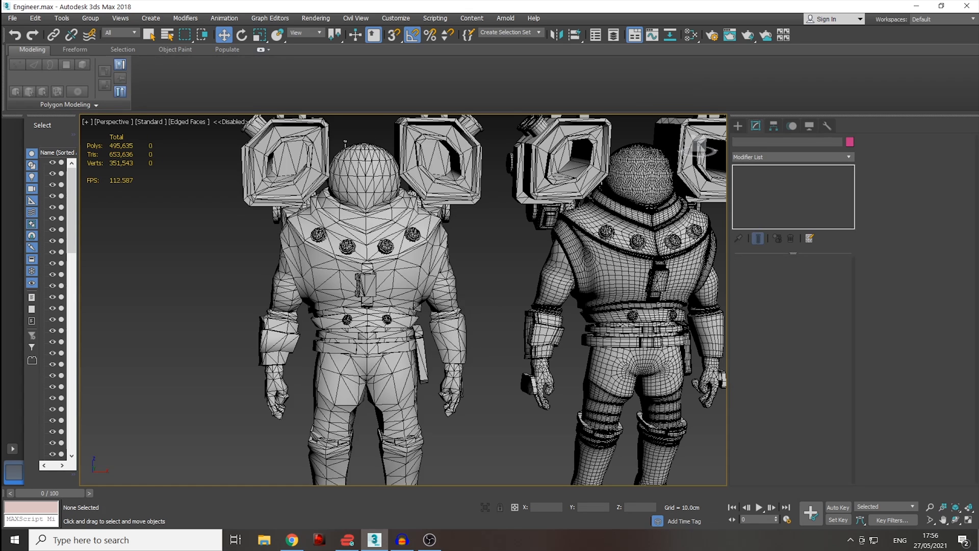
- Select the low-poly astronaut at element level and view both astronauts without edged faces
{"action": "left_click", "coordinate": [411, 307]}
{"action": "scroll", "coordinate": [444, 294], "scroll_direction": "down", "scroll_amount": 3}
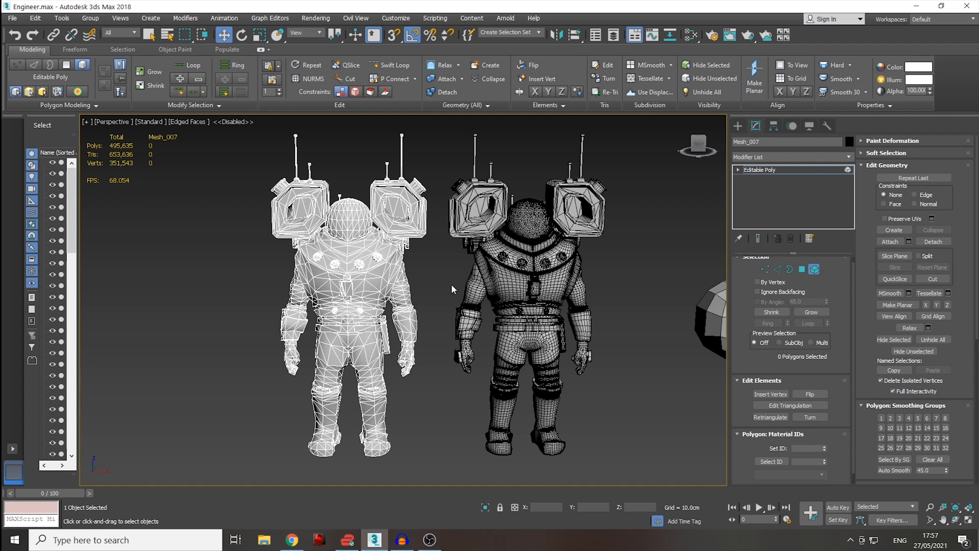
{"action": "key", "text": "F4"}
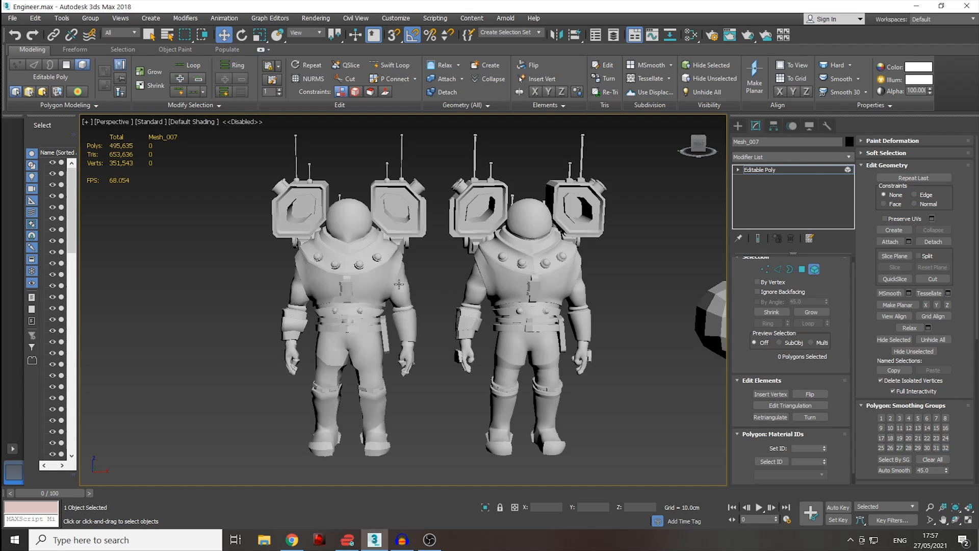
{"action": "middle_click_drag", "start_coordinate": [411, 288], "coordinate": [408, 341], "text": "alt"}
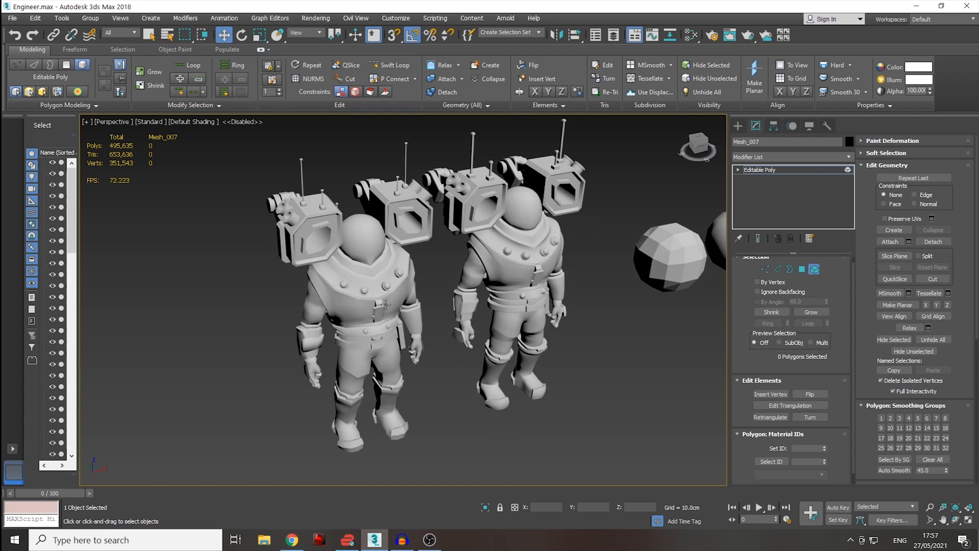
{"action": "middle_click_drag", "start_coordinate": [403, 306], "coordinate": [387, 284], "text": "alt"}
- Select all of the low-poly astronaut's elements, flip their normals and inspect the inverted surfaces
{"action": "left_click", "coordinate": [386, 281]}
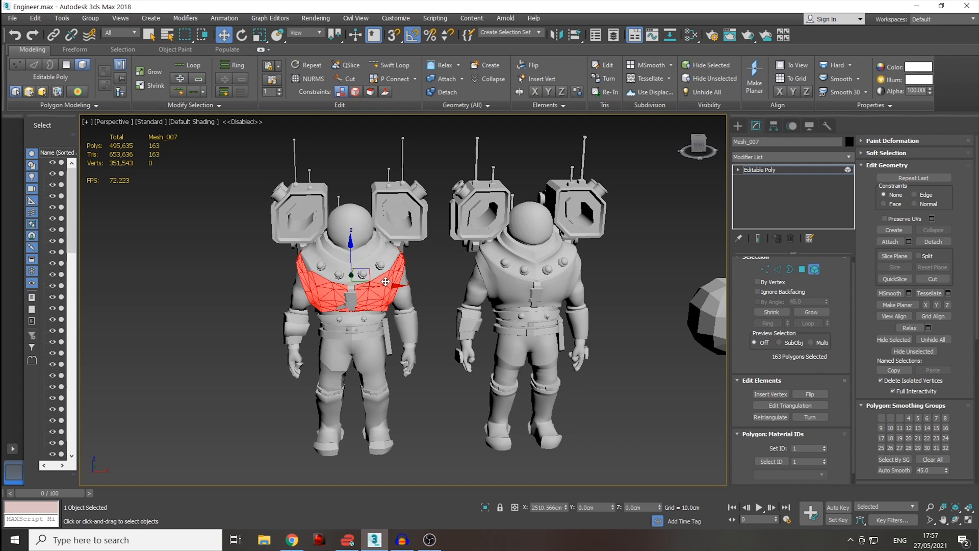
{"action": "key", "text": "ctrl+a"}
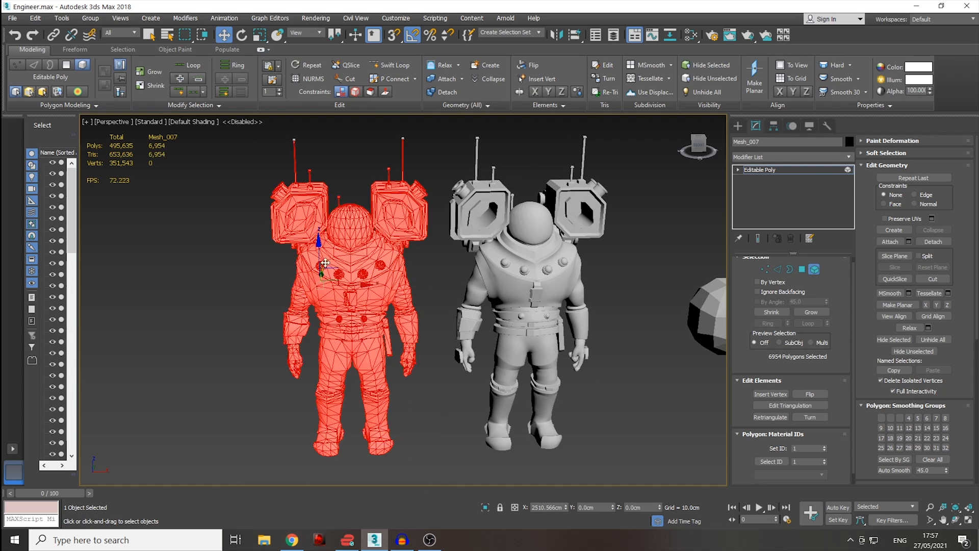
{"action": "scroll", "coordinate": [372, 280], "scroll_direction": "up", "scroll_amount": 3}
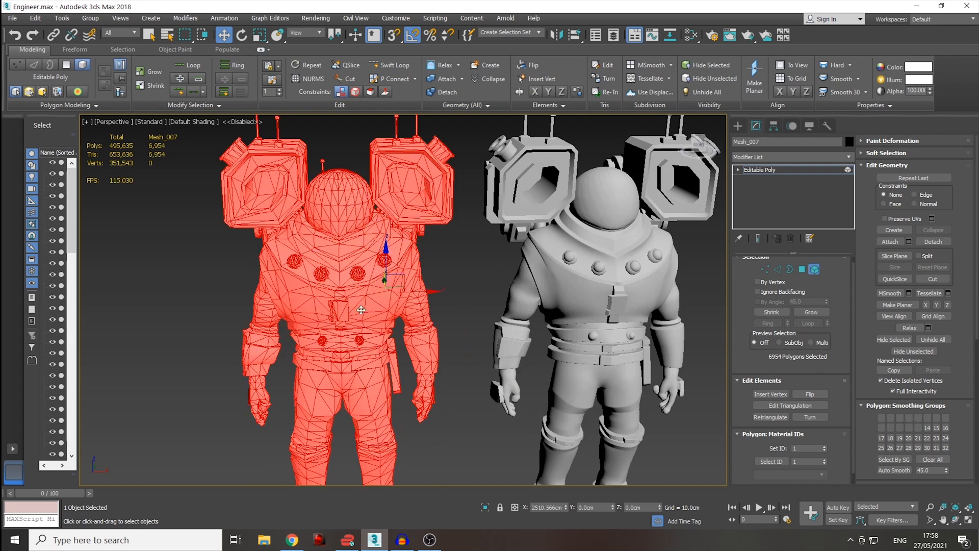
{"action": "left_click", "coordinate": [814, 394]}
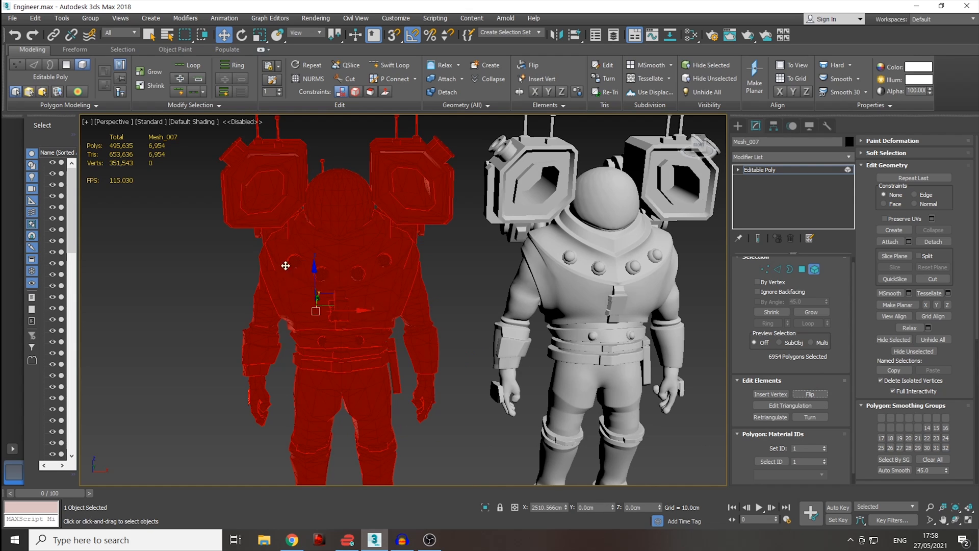
{"action": "middle_click_drag", "start_coordinate": [319, 264], "coordinate": [340, 271], "text": "alt"}
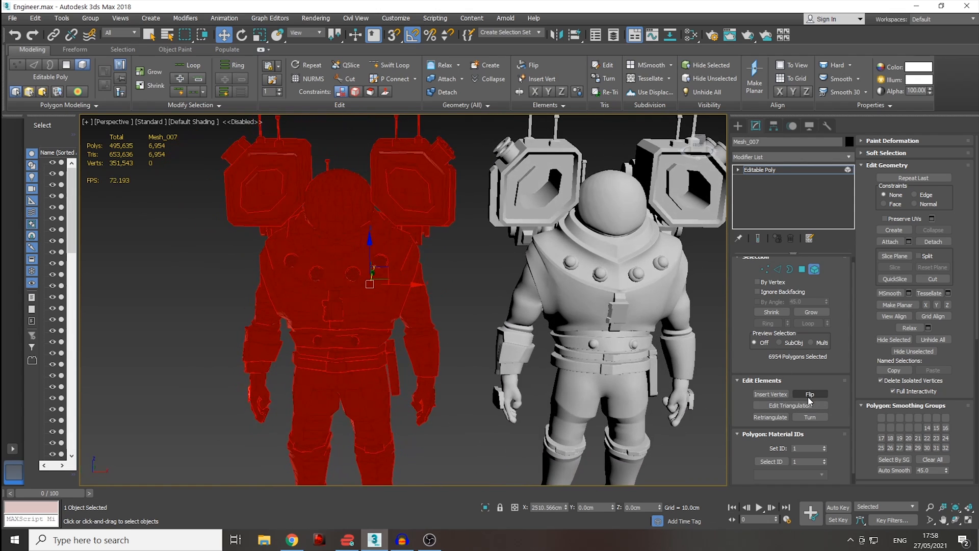
- Flip the low-poly astronaut's normals back outward and clear the element selection
{"action": "left_click", "coordinate": [808, 395]}
{"action": "middle_click_drag", "start_coordinate": [475, 299], "coordinate": [475, 291], "text": "alt"}
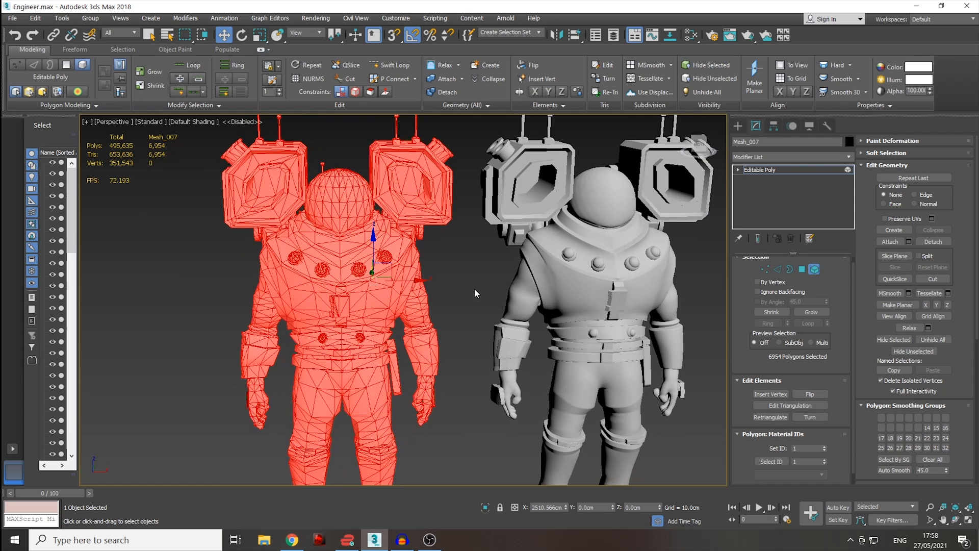
{"action": "left_click", "coordinate": [472, 289]}
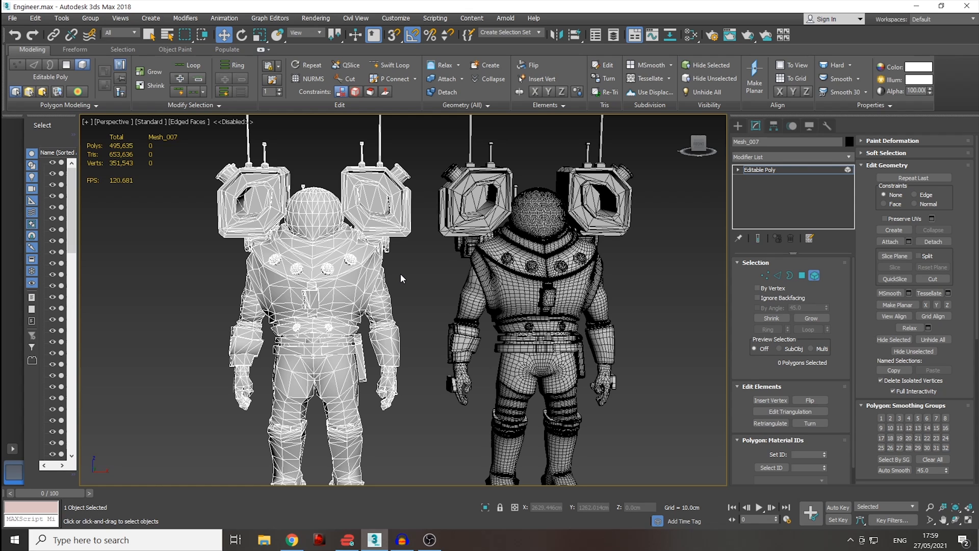
- Select the low-poly astronaut's chest, the small triangle below it and the chest strap pieces in turn to inspect the separate elements
{"action": "scroll", "coordinate": [341, 292], "scroll_direction": "up", "scroll_amount": 3}
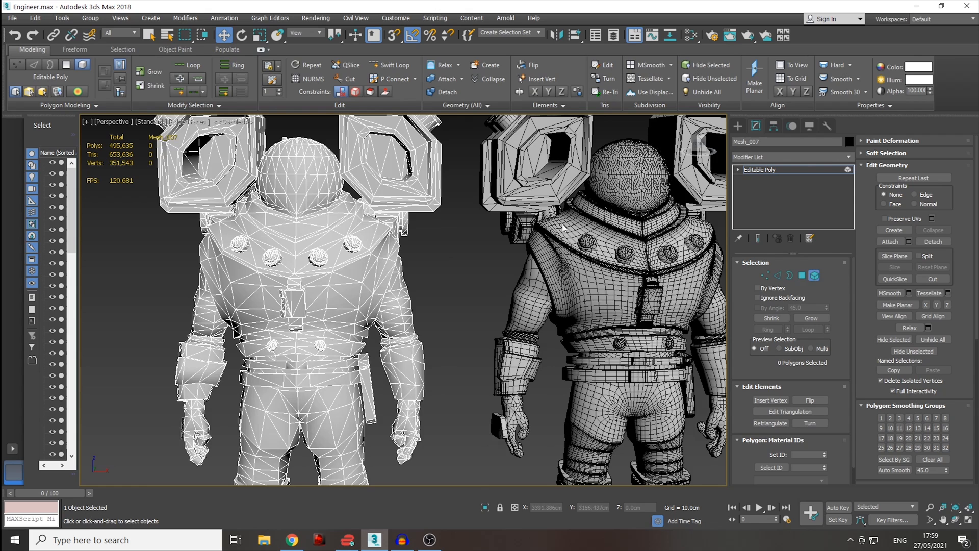
{"action": "double_click", "coordinate": [363, 291]}
{"action": "scroll", "coordinate": [388, 277], "scroll_direction": "up", "scroll_amount": 4}
{"action": "scroll", "coordinate": [387, 277], "scroll_direction": "up", "scroll_amount": 6}
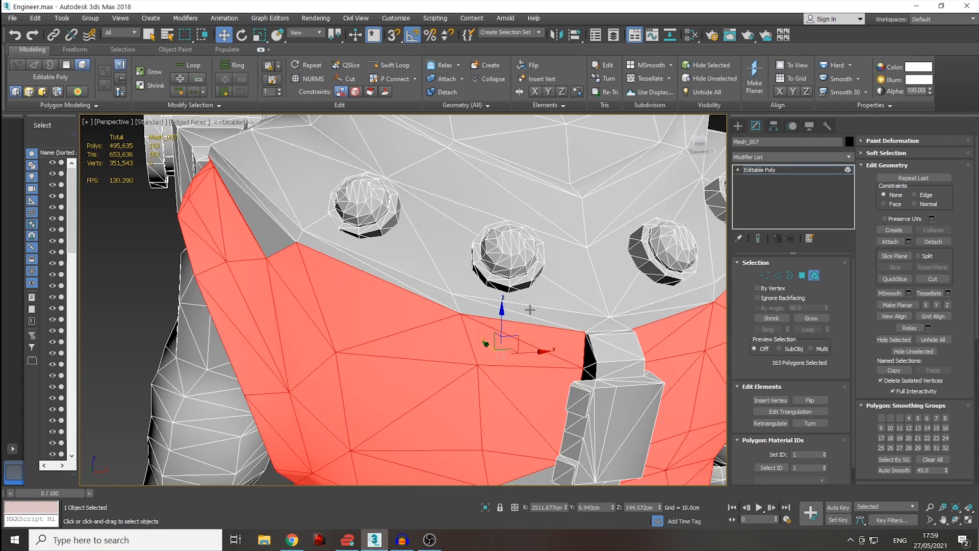
{"action": "middle_click_drag", "start_coordinate": [549, 342], "coordinate": [475, 222]}
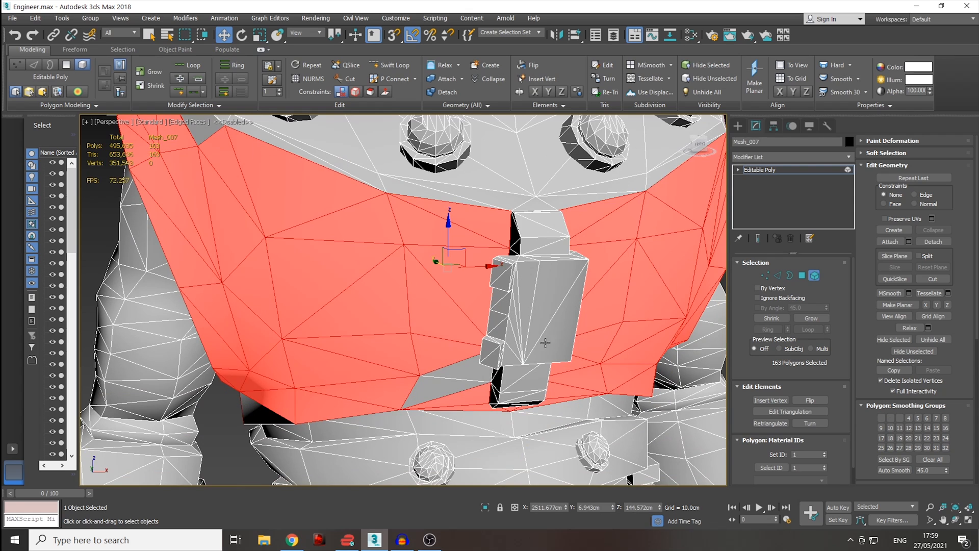
{"action": "left_click", "coordinate": [455, 381]}
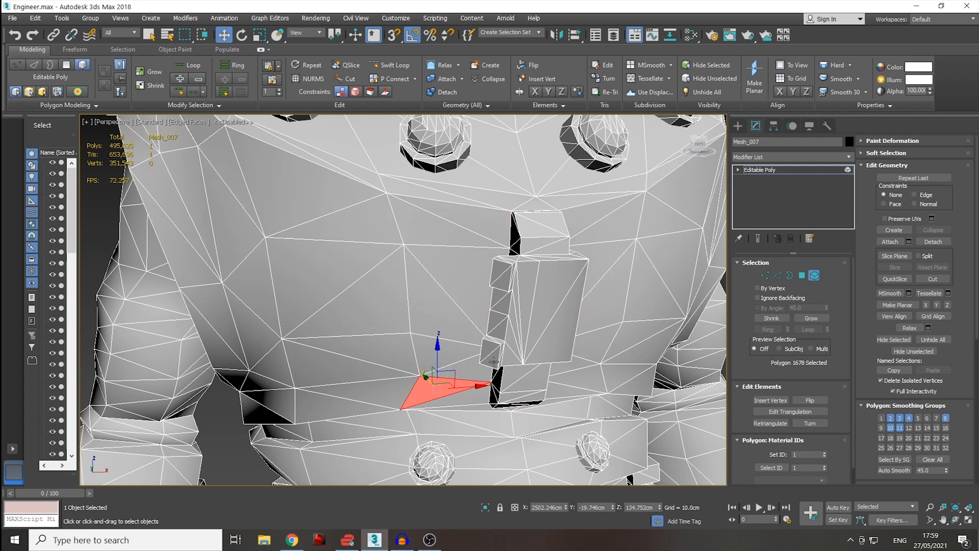
{"action": "left_click", "coordinate": [529, 310]}
{"action": "left_click", "coordinate": [537, 234]}
{"action": "middle_click_drag", "start_coordinate": [537, 234], "coordinate": [533, 234], "text": "alt"}
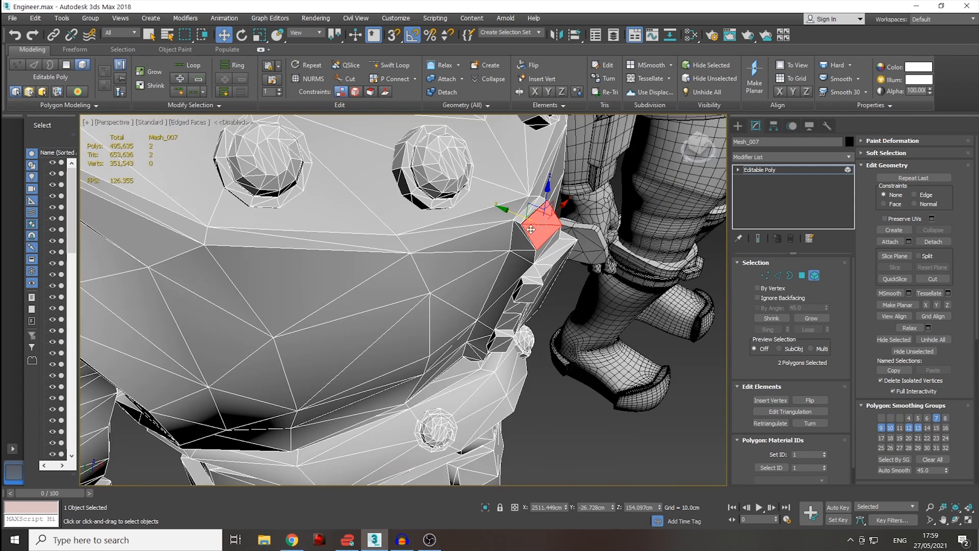
- Move a strap piece and the chest element away from the body, and undo moving the chest
{"action": "left_click_drag", "start_coordinate": [512, 213], "coordinate": [627, 261]}
{"action": "left_click", "coordinate": [369, 286]}
{"action": "scroll", "coordinate": [369, 286], "scroll_direction": "down", "scroll_amount": 2}
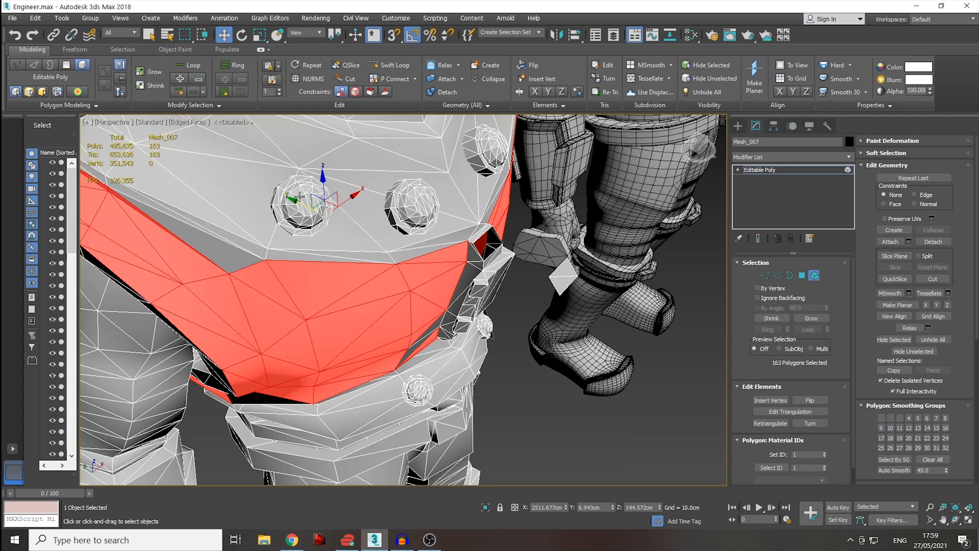
{"action": "left_click_drag", "start_coordinate": [295, 201], "coordinate": [449, 298]}
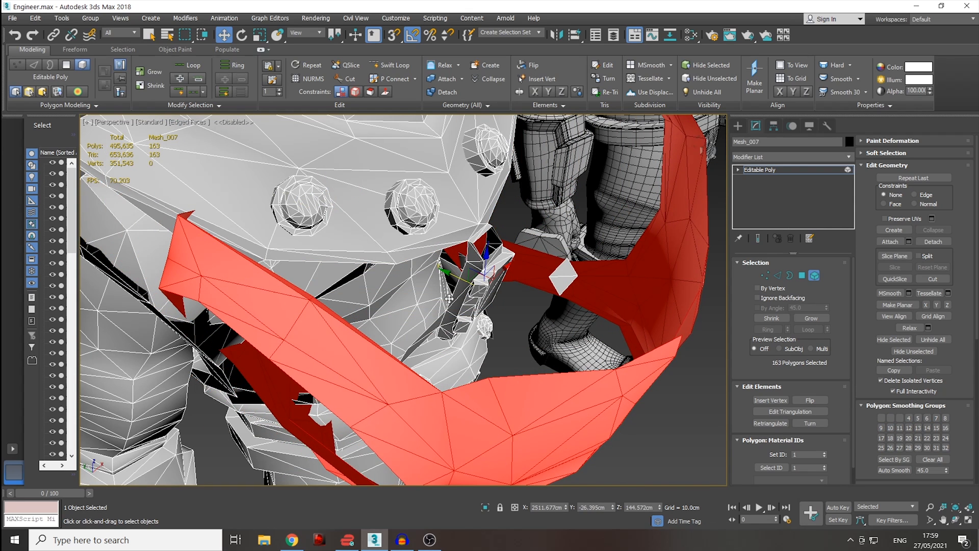
{"action": "key", "text": "ctrl+z"}
{"action": "key", "text": "ctrl+z"}
{"action": "key", "text": "ctrl+z"}
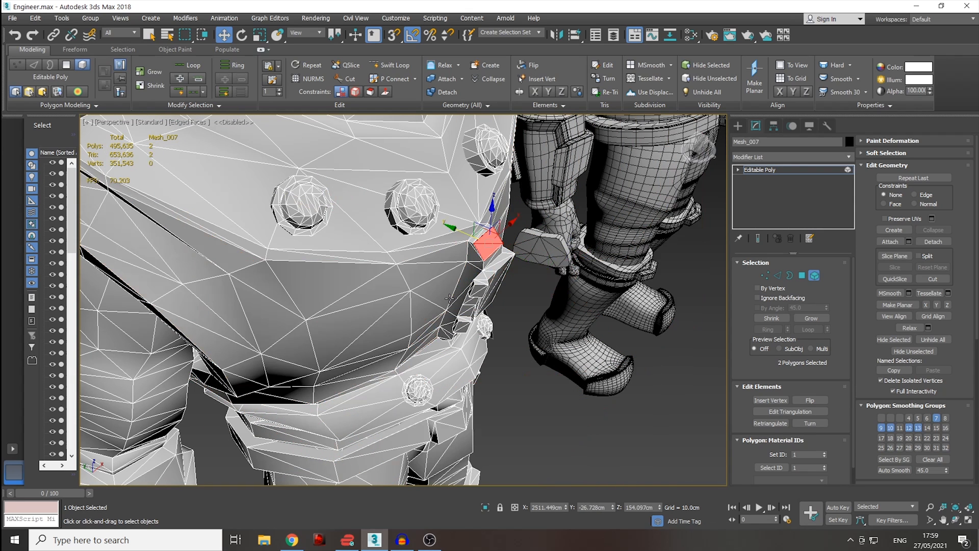
- Select all vertices of the low-poly astronaut, weld them and clear the vertex selection
{"action": "scroll", "coordinate": [456, 296], "scroll_direction": "down", "scroll_amount": 3}
{"action": "scroll", "coordinate": [480, 293], "scroll_direction": "down", "scroll_amount": 6}
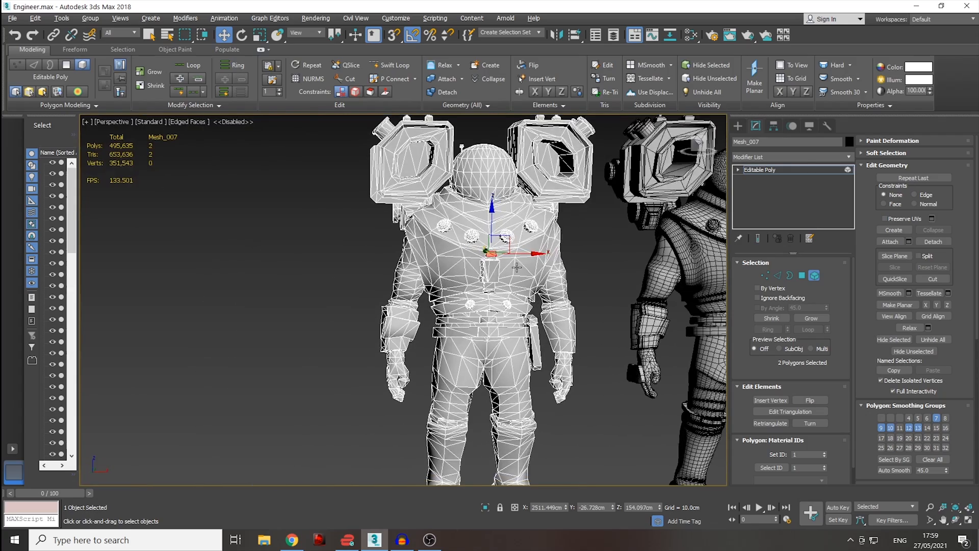
{"action": "left_click", "coordinate": [765, 276]}
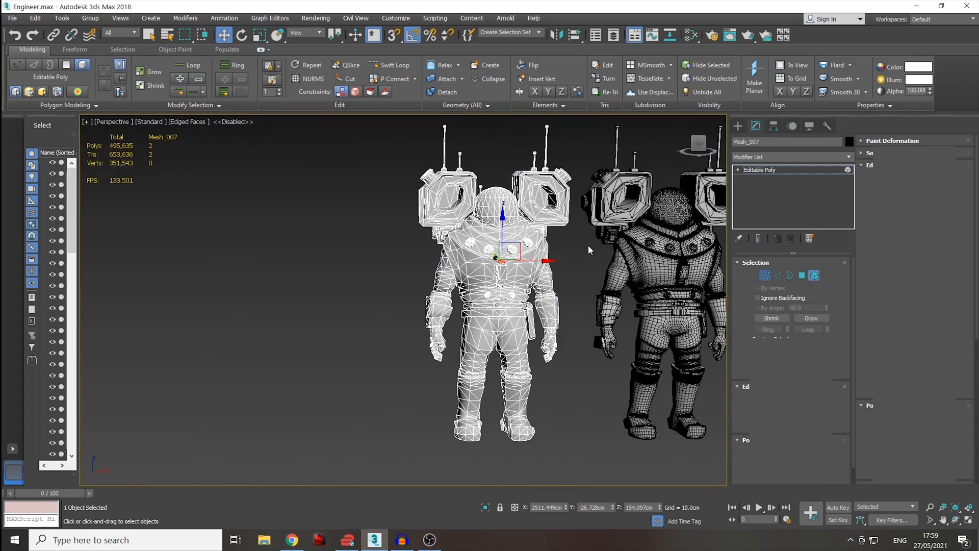
{"action": "middle_click_drag", "start_coordinate": [564, 267], "coordinate": [485, 295]}
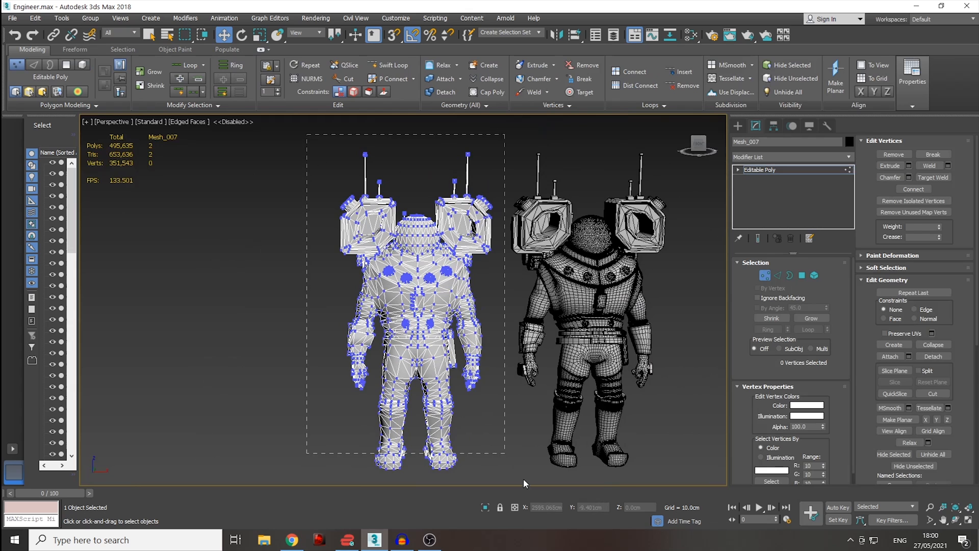
{"action": "key", "text": "ctrl+a"}
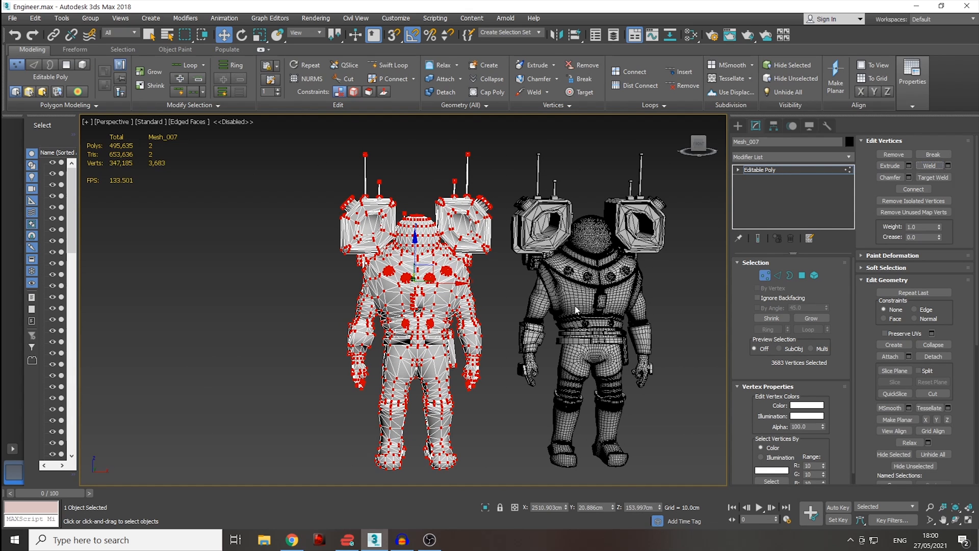
{"action": "left_click", "coordinate": [497, 299]}
- Turn off edged faces and examine the welded low-poly astronaut's shading from several angles
{"action": "scroll", "coordinate": [428, 299], "scroll_direction": "up", "scroll_amount": 4}
{"action": "key", "text": "F4"}
{"action": "scroll", "coordinate": [432, 341], "scroll_direction": "down", "scroll_amount": 1}
{"action": "middle_click_drag", "start_coordinate": [431, 341], "coordinate": [471, 338], "text": "alt"}
{"action": "scroll", "coordinate": [472, 337], "scroll_direction": "up", "scroll_amount": 4}
{"action": "middle_click_drag", "start_coordinate": [413, 328], "coordinate": [390, 311], "text": "alt"}
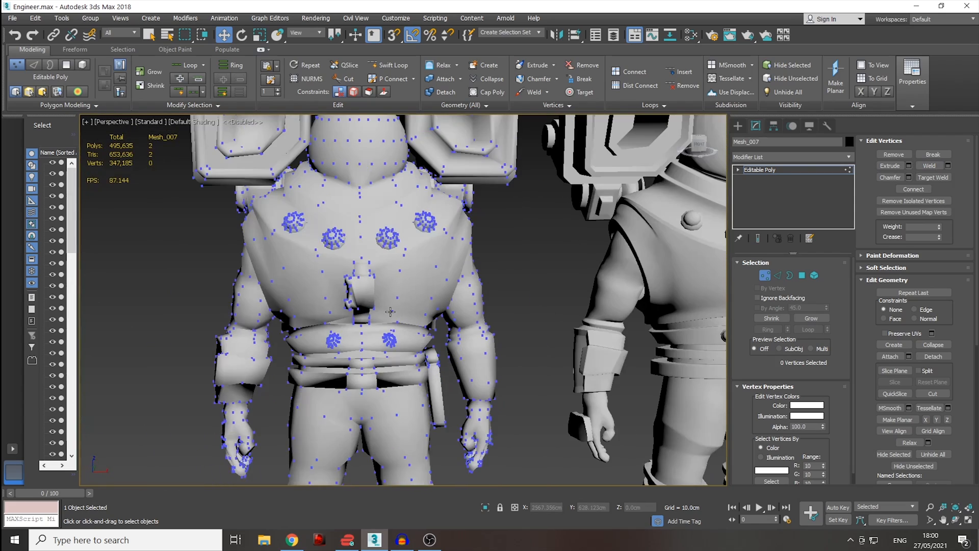
{"action": "scroll", "coordinate": [391, 311], "scroll_direction": "down", "scroll_amount": 3}
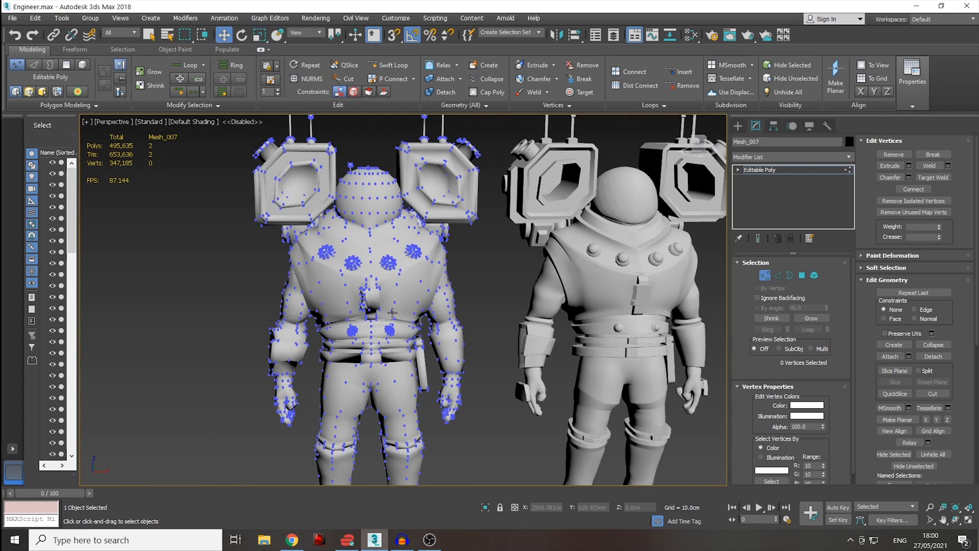
- Turn edged faces back on and select the welded head and torso as one element to inspect it
{"action": "left_click", "coordinate": [813, 274]}
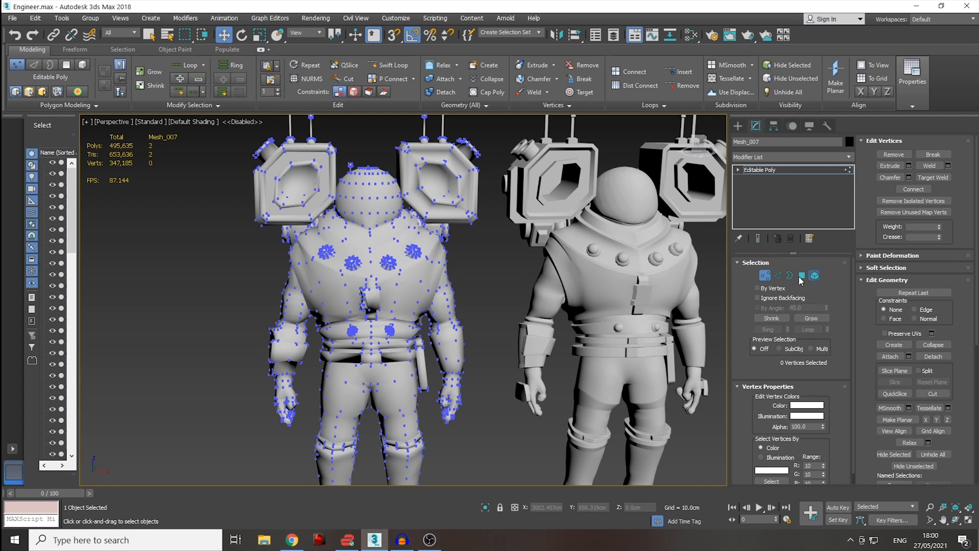
{"action": "key", "text": "F4"}
{"action": "left_click", "coordinate": [405, 288]}
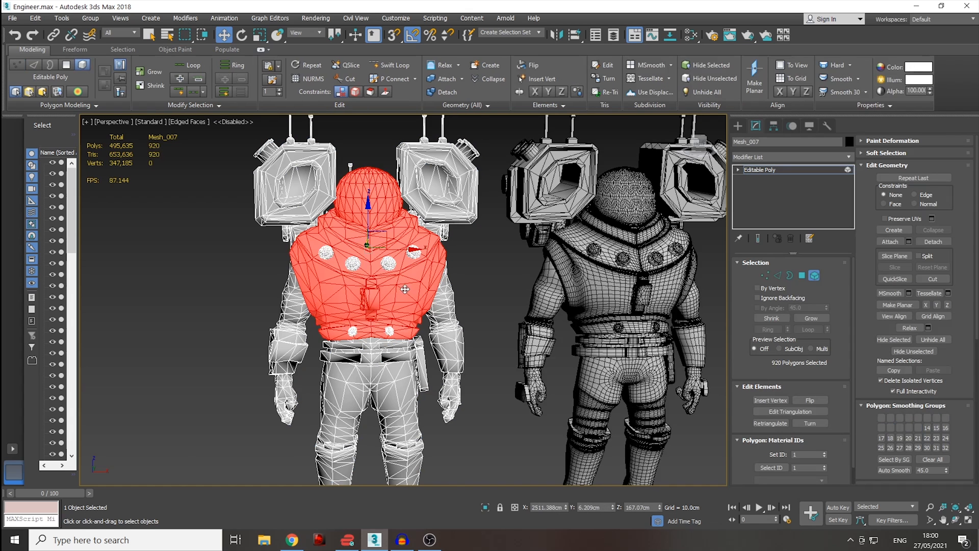
{"action": "scroll", "coordinate": [400, 289], "scroll_direction": "up", "scroll_amount": 3}
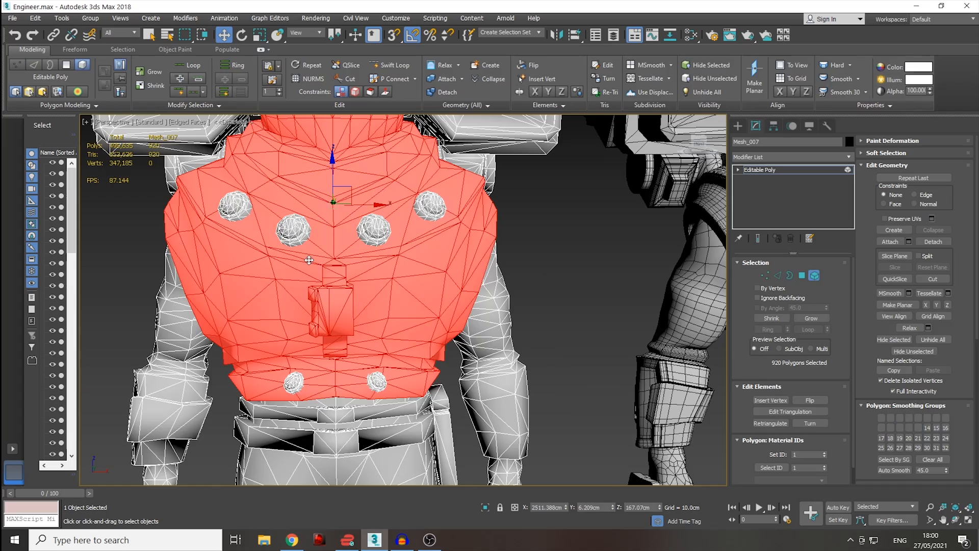
{"action": "scroll", "coordinate": [309, 260], "scroll_direction": "down", "scroll_amount": 2}
{"action": "middle_click_drag", "start_coordinate": [309, 260], "coordinate": [356, 290], "text": "alt"}
- Pull the welded torso element and the connected arms-and-legs element out of the astronaut, and undo both moves
{"action": "left_click_drag", "start_coordinate": [304, 211], "coordinate": [596, 343]}
{"action": "left_click", "coordinate": [358, 313]}
{"action": "scroll", "coordinate": [332, 301], "scroll_direction": "down", "scroll_amount": 5}
{"action": "left_click_drag", "start_coordinate": [312, 325], "coordinate": [224, 267]}
{"action": "middle_click_drag", "start_coordinate": [292, 298], "coordinate": [234, 263], "text": "alt"}
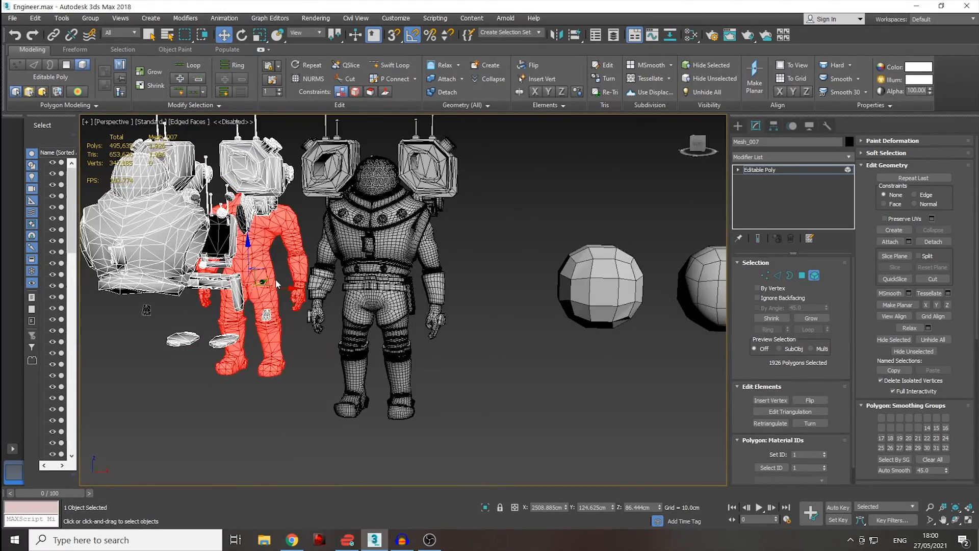
{"action": "key", "text": "ctrl+z"}
{"action": "key", "text": "ctrl+z"}
{"action": "key", "text": "ctrl+z"}
- Return the low-poly astronaut to object level and add a TurboSmooth modifier with 3 iterations
{"action": "middle_click_drag", "start_coordinate": [282, 282], "coordinate": [445, 324]}
{"action": "key", "text": "f"}
{"action": "scroll", "coordinate": [408, 261], "scroll_direction": "up", "scroll_amount": 6}
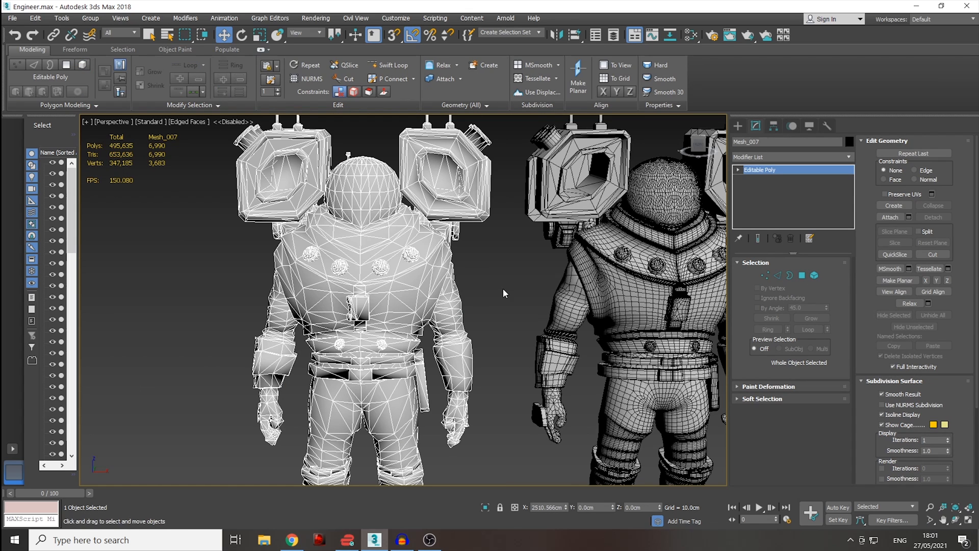
{"action": "left_click", "coordinate": [503, 293]}
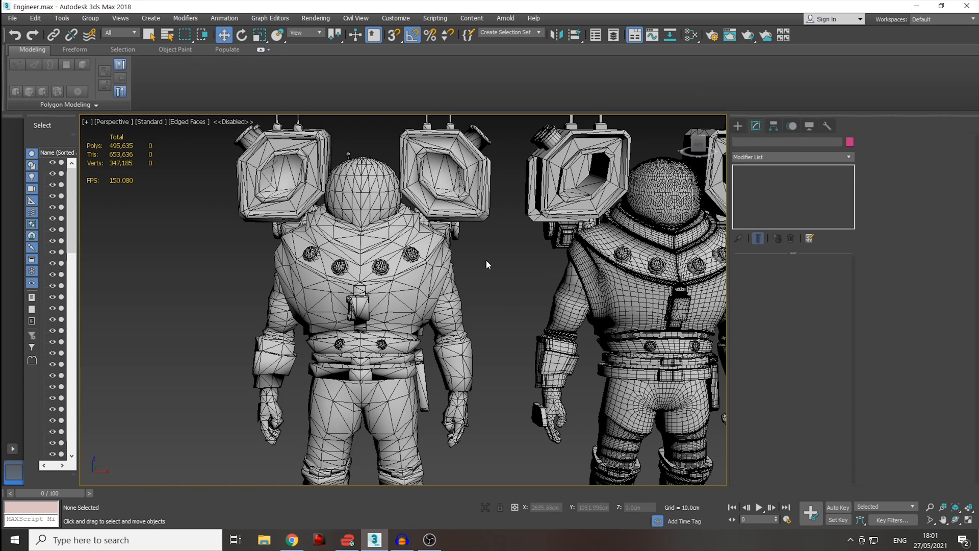
{"action": "left_click", "coordinate": [427, 281]}
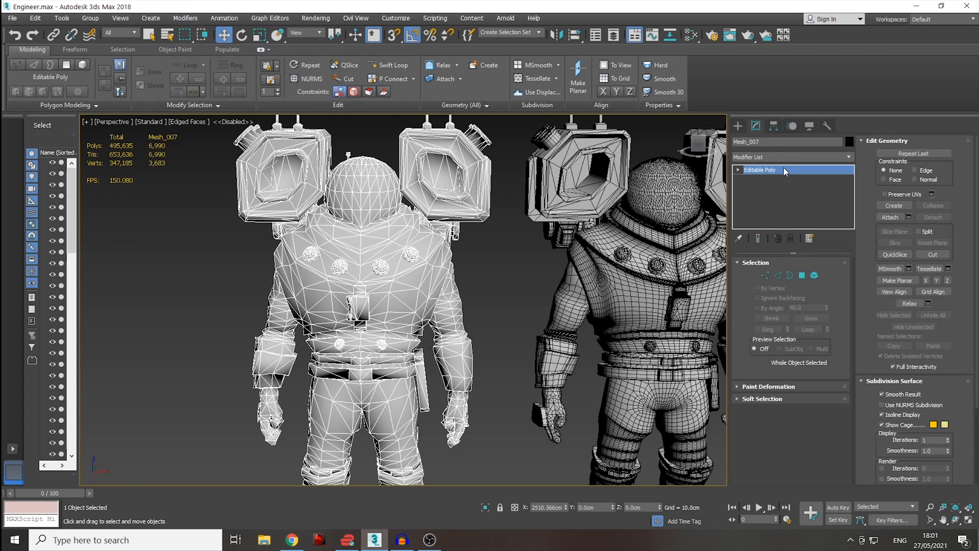
{"action": "left_click", "coordinate": [770, 158]}
{"action": "type", "text": "tu"}
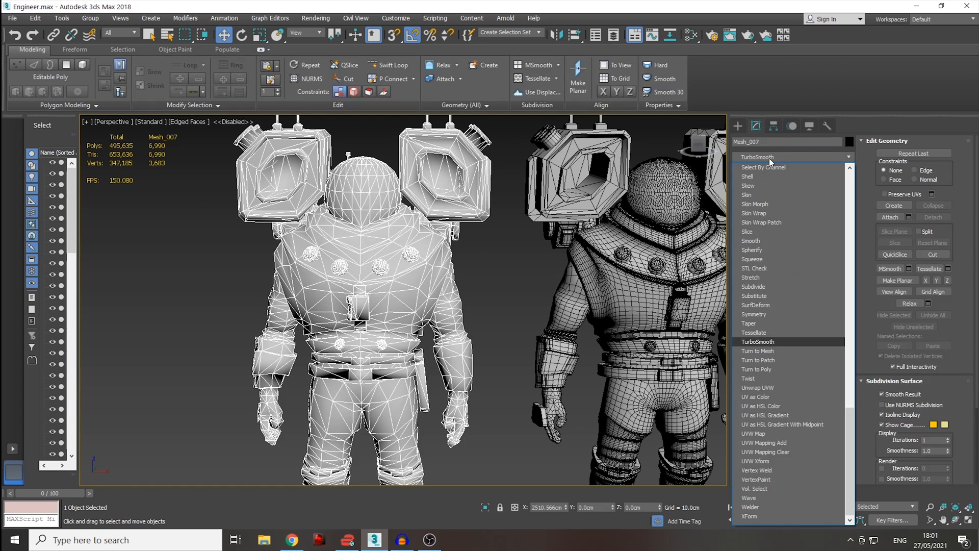
{"action": "key", "text": "Return"}
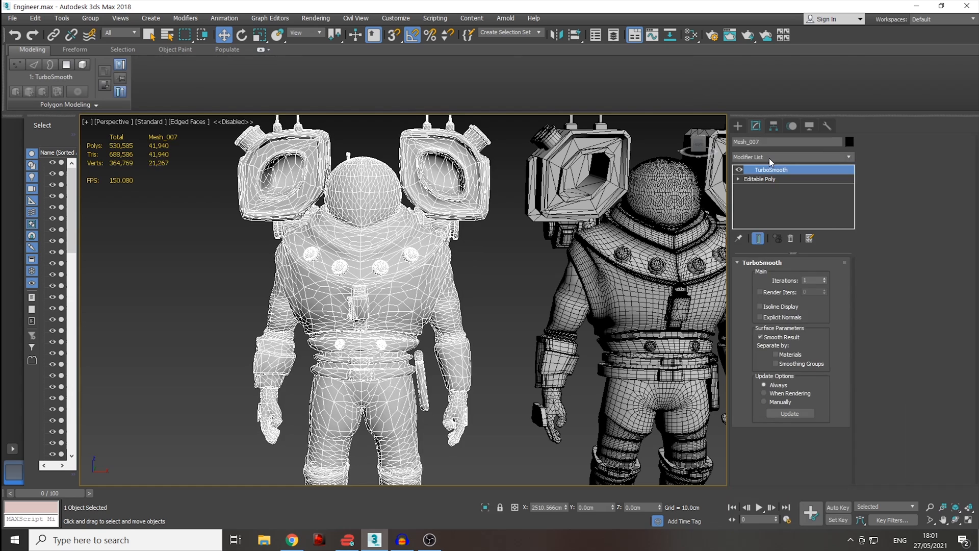
{"action": "left_click", "coordinate": [824, 279]}
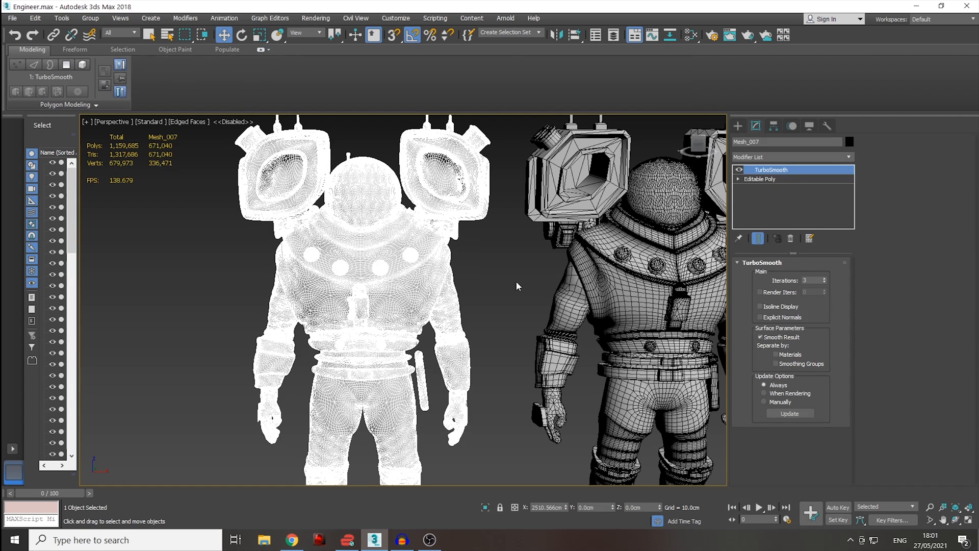
- Turn off edged faces and compare the TurboSmooth astronaut's shading with the high-poly astronaut
{"action": "key", "text": "F4"}
{"action": "scroll", "coordinate": [402, 274], "scroll_direction": "up", "scroll_amount": 3}
{"action": "scroll", "coordinate": [403, 276], "scroll_direction": "down", "scroll_amount": 3}
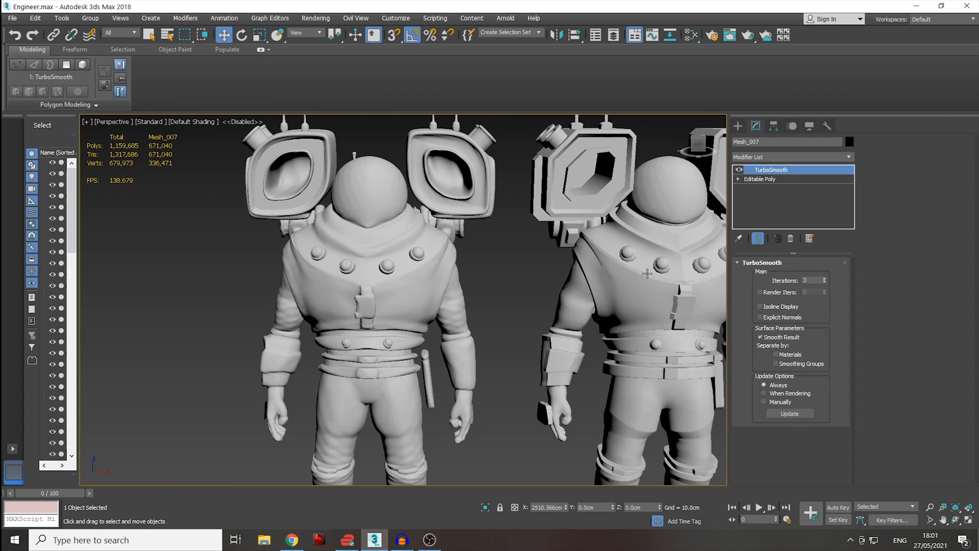
- Toggle edged faces on and off to examine the mesh of the TurboSmooth astronaut's torso and belts
{"action": "key", "text": "F4"}
{"action": "mouse_move", "coordinate": [419, 274]}
{"action": "middle_mouse_down", "text": "alt"}
{"action": "mouse_move", "coordinate": [438, 288]}
{"action": "mouse_move", "coordinate": [498, 278]}
{"action": "mouse_move", "coordinate": [476, 245]}
{"action": "mouse_move", "coordinate": [448, 236]}
{"action": "mouse_move", "coordinate": [499, 356]}
{"action": "middle_mouse_up", "text": "alt"}
{"action": "key", "text": "F4"}
{"action": "middle_click_drag", "start_coordinate": [420, 274], "coordinate": [460, 275], "text": "alt"}
{"action": "scroll", "coordinate": [422, 348], "scroll_direction": "up", "scroll_amount": 4}
{"action": "middle_click_drag", "start_coordinate": [407, 322], "coordinate": [405, 352], "text": "alt"}
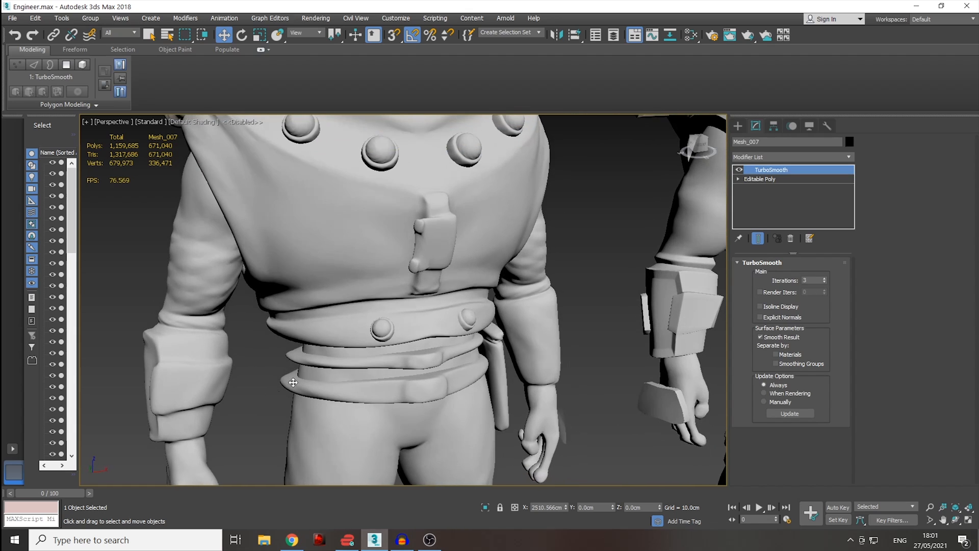
- Toggle the TurboSmooth modifier's visibility to compare the astronaut's torso, belts and arms with and without smoothing
{"action": "left_click", "coordinate": [738, 169]}
{"action": "left_click", "coordinate": [737, 169]}
{"action": "left_click", "coordinate": [738, 169]}
{"action": "left_click", "coordinate": [738, 169]}
{"action": "left_click", "coordinate": [739, 169]}
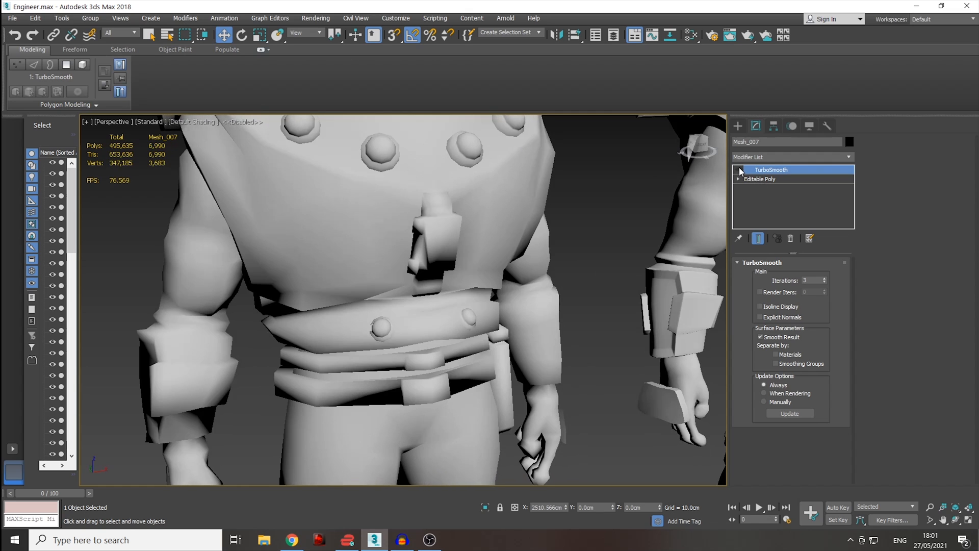
{"action": "left_click", "coordinate": [739, 169]}
{"action": "middle_click_drag", "start_coordinate": [474, 210], "coordinate": [552, 230], "text": "alt"}
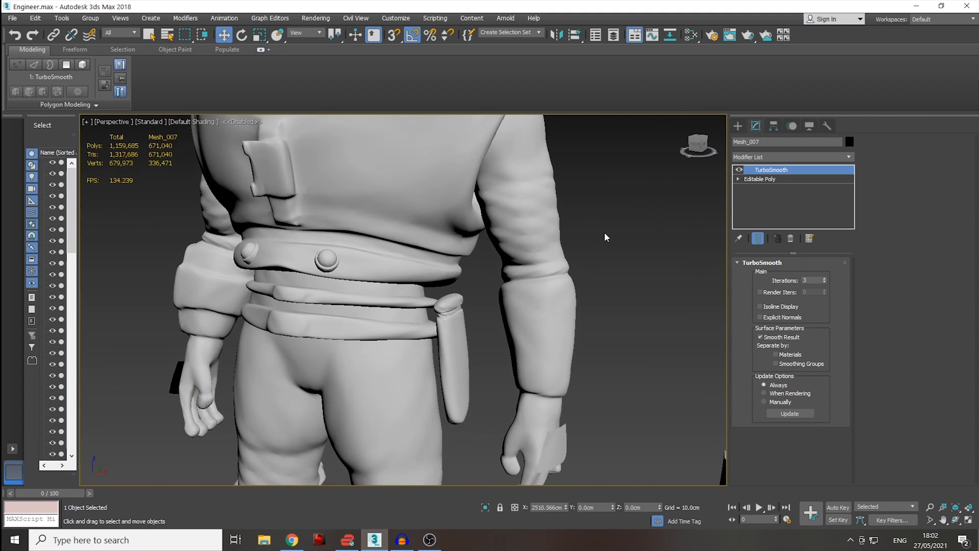
{"action": "middle_click_drag", "start_coordinate": [646, 228], "coordinate": [673, 247], "text": "alt"}
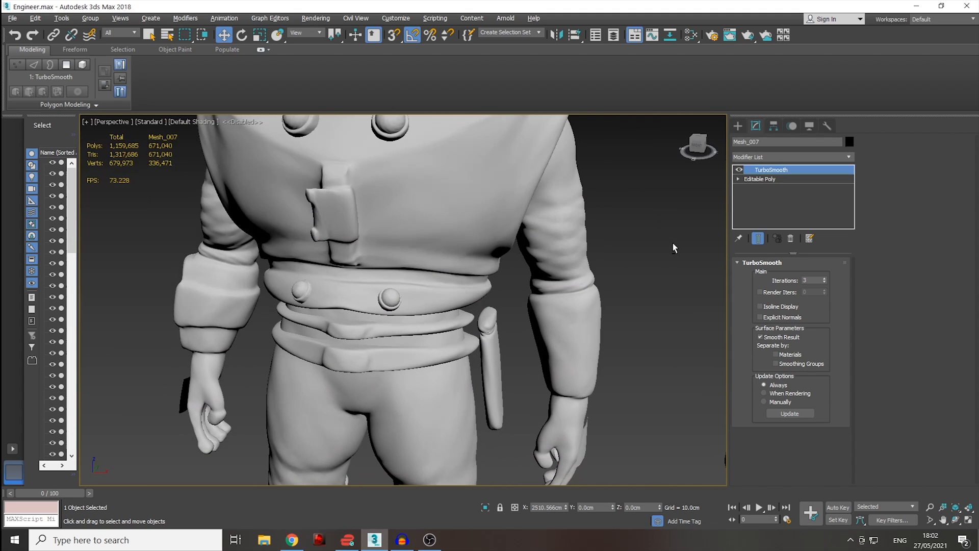
{"action": "left_click", "coordinate": [738, 169]}
- Turn edged faces back on, then select the plain box and the round-ended box to inspect their faces
{"action": "scroll", "coordinate": [610, 225], "scroll_direction": "up", "scroll_amount": 3}
{"action": "scroll", "coordinate": [610, 225], "scroll_direction": "down", "scroll_amount": 3}
{"action": "middle_click_drag", "start_coordinate": [610, 225], "coordinate": [206, 250]}
{"action": "scroll", "coordinate": [552, 237], "scroll_direction": "down", "scroll_amount": 5}
{"action": "scroll", "coordinate": [387, 279], "scroll_direction": "up", "scroll_amount": 5}
{"action": "left_click", "coordinate": [430, 287]}
{"action": "middle_click_drag", "start_coordinate": [644, 266], "coordinate": [584, 279]}
{"action": "key", "text": "F4"}
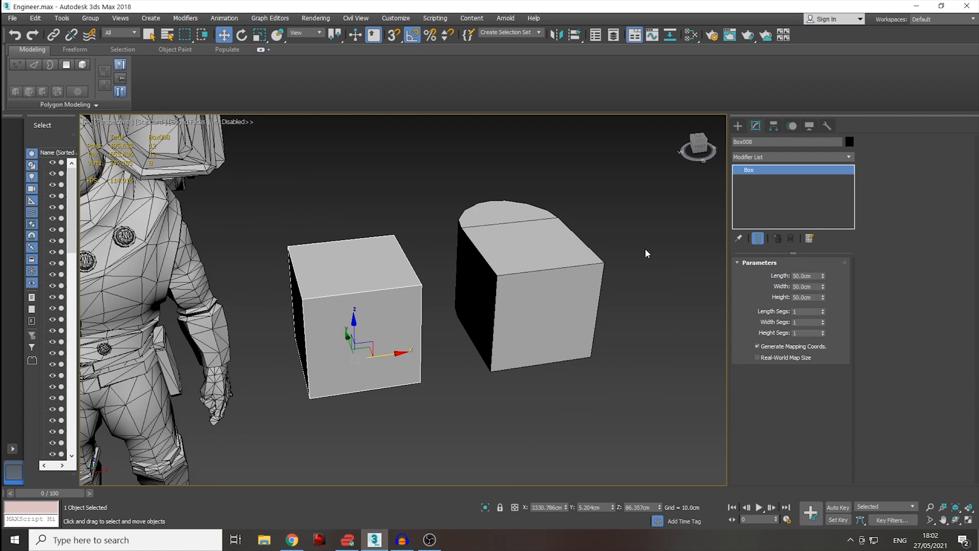
{"action": "left_click", "coordinate": [524, 254]}
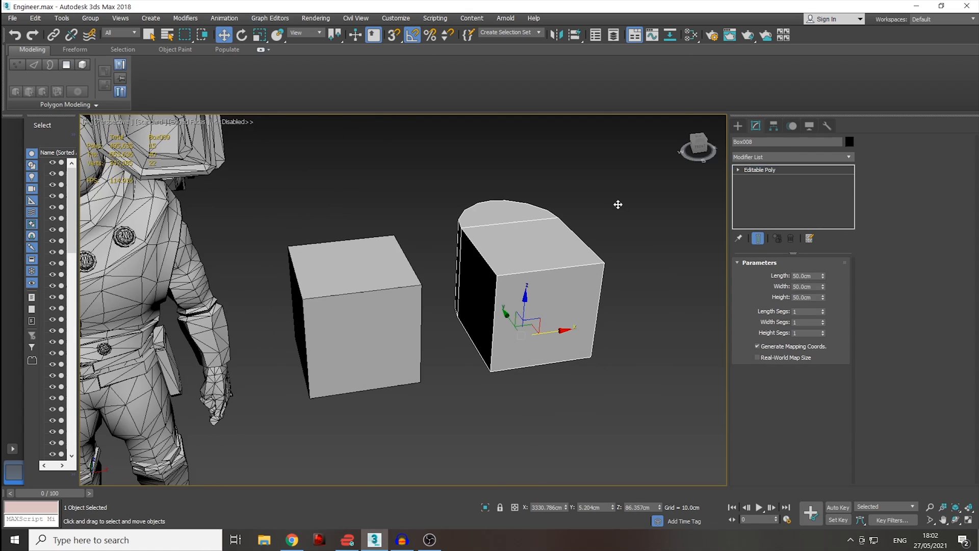
{"action": "middle_click_drag", "start_coordinate": [618, 216], "coordinate": [512, 172], "text": "alt"}
{"action": "middle_click_drag", "start_coordinate": [655, 218], "coordinate": [421, 317], "text": "alt"}
{"action": "scroll", "coordinate": [421, 315], "scroll_direction": "up", "scroll_amount": 2}
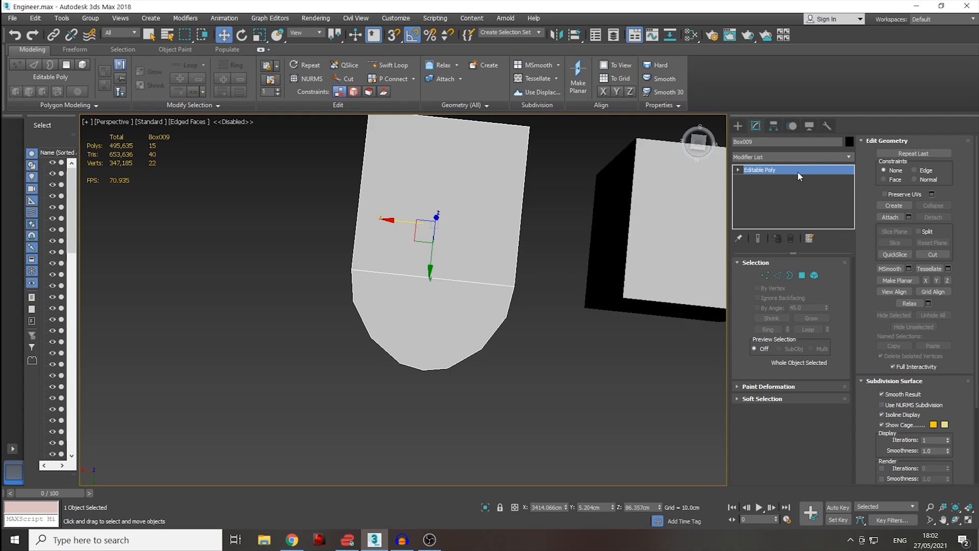
- Add a TurboSmooth modifier to the round-ended box and inspect the resulting shape
{"action": "left_click", "coordinate": [799, 158]}
{"action": "type", "text": "tu"}
{"action": "key", "text": "Return"}
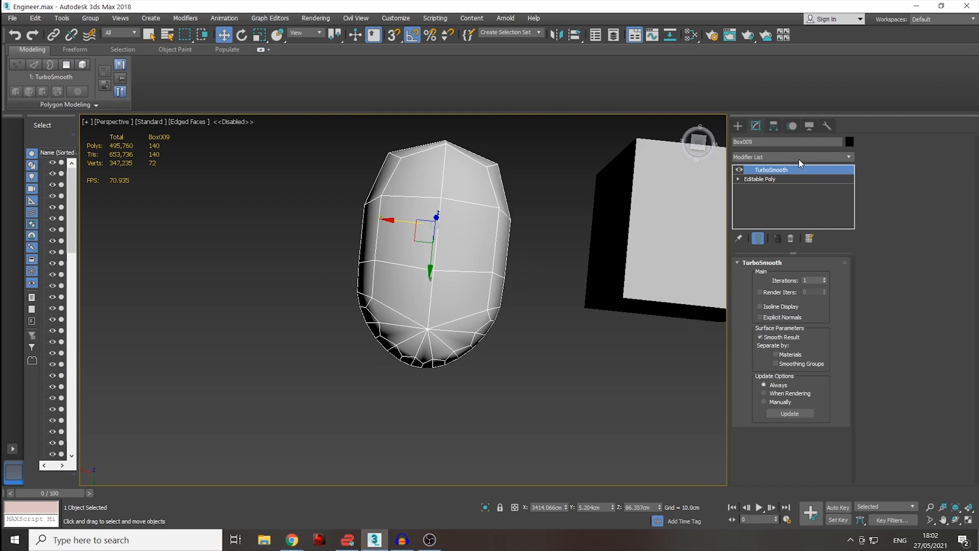
{"action": "middle_click_drag", "start_coordinate": [446, 339], "coordinate": [490, 280], "text": "alt"}
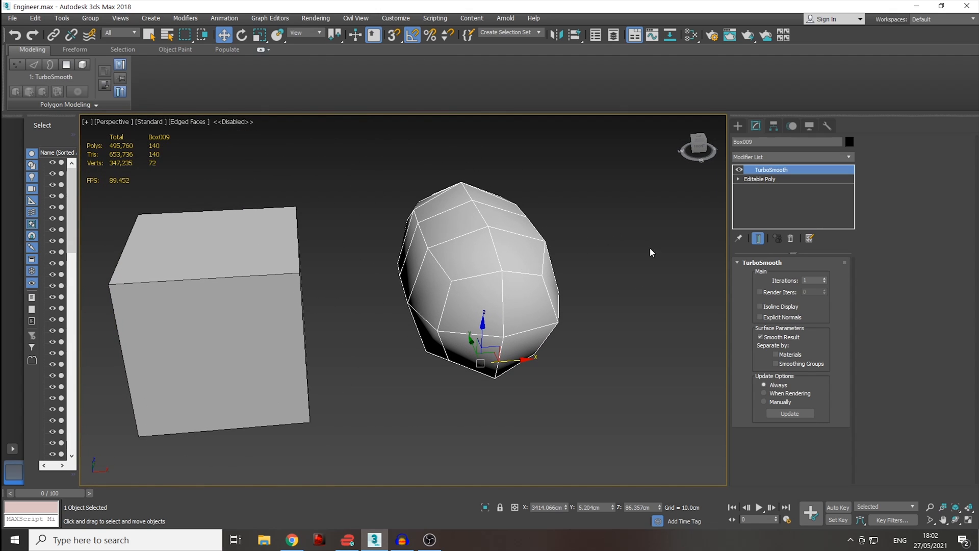
- Select the low-poly astronaut again and re-enable its TurboSmooth modifier
{"action": "scroll", "coordinate": [610, 255], "scroll_direction": "down", "scroll_amount": 5}
{"action": "scroll", "coordinate": [288, 268], "scroll_direction": "up", "scroll_amount": 6}
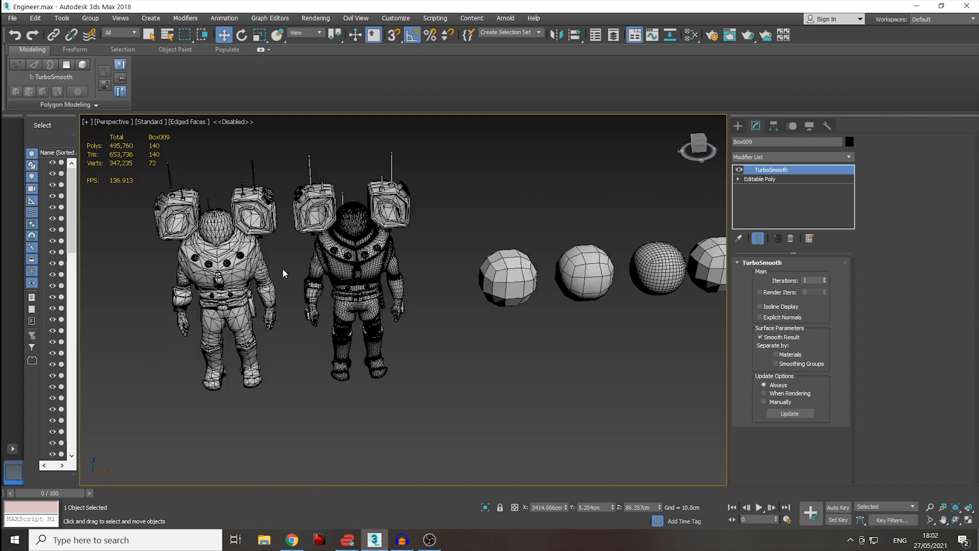
{"action": "left_click", "coordinate": [240, 259]}
{"action": "middle_click_drag", "start_coordinate": [239, 260], "coordinate": [735, 184], "text": "alt"}
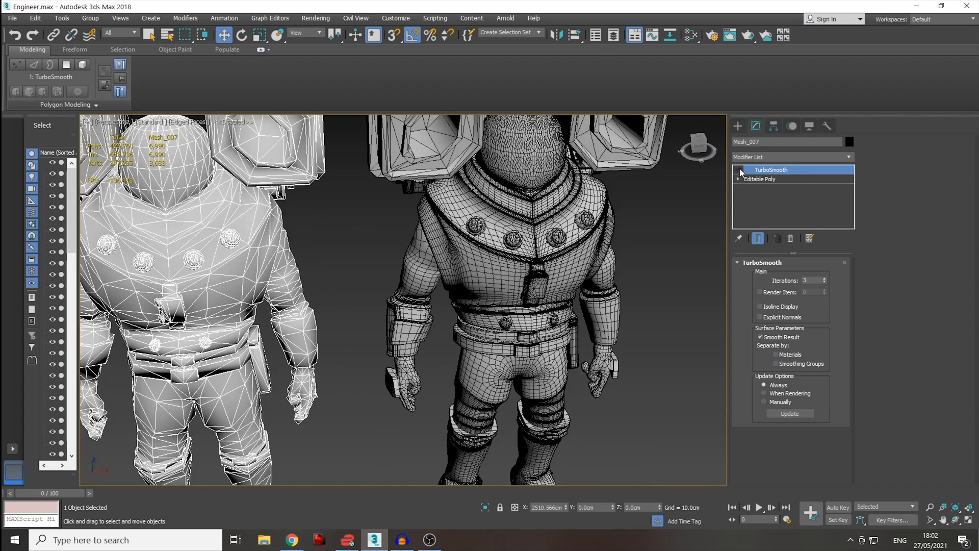
{"action": "left_click", "coordinate": [740, 170]}
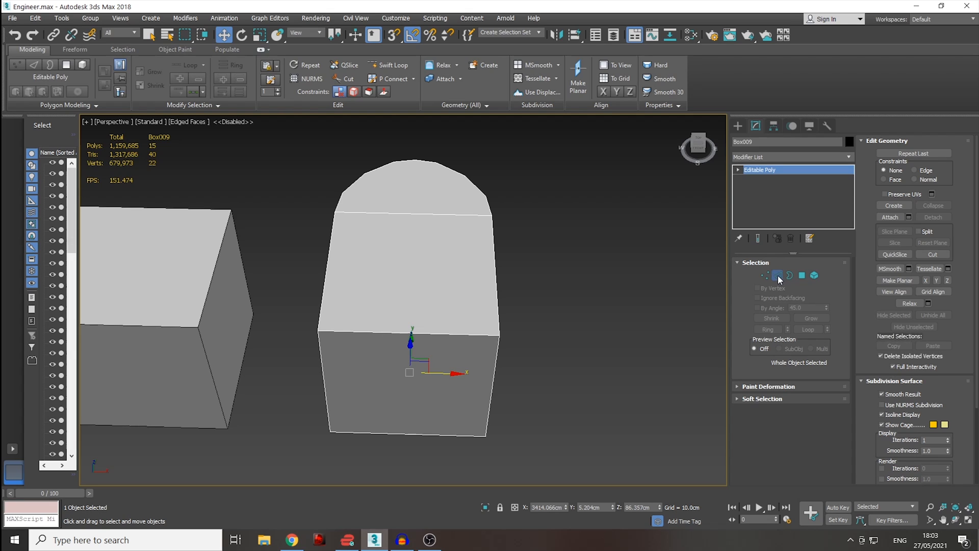
- Select all edges of the round-ended box except the vertical edges along its curved end
{"action": "left_click", "coordinate": [777, 276]}
{"action": "left_click_drag", "start_coordinate": [290, 148], "coordinate": [573, 310]}
{"action": "middle_click_drag", "start_coordinate": [572, 310], "coordinate": [488, 240], "text": "alt"}
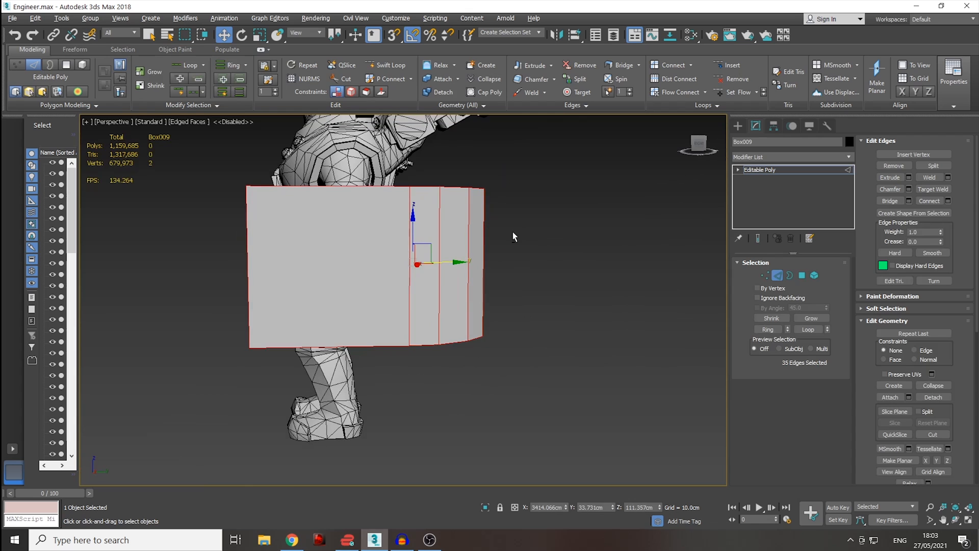
{"action": "left_click_drag", "start_coordinate": [442, 246], "coordinate": [418, 225], "text": "alt"}
{"action": "middle_click_drag", "start_coordinate": [399, 212], "coordinate": [485, 238], "text": "alt"}
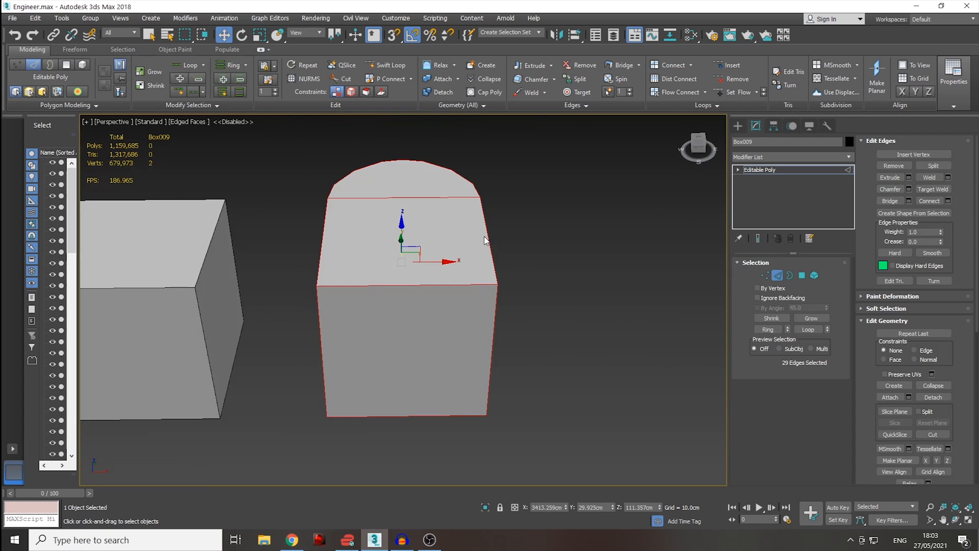
- Apply a Quad Chamfer modifier to the selected edges and add a TurboSmooth modifier above it
{"action": "left_click", "coordinate": [769, 157]}
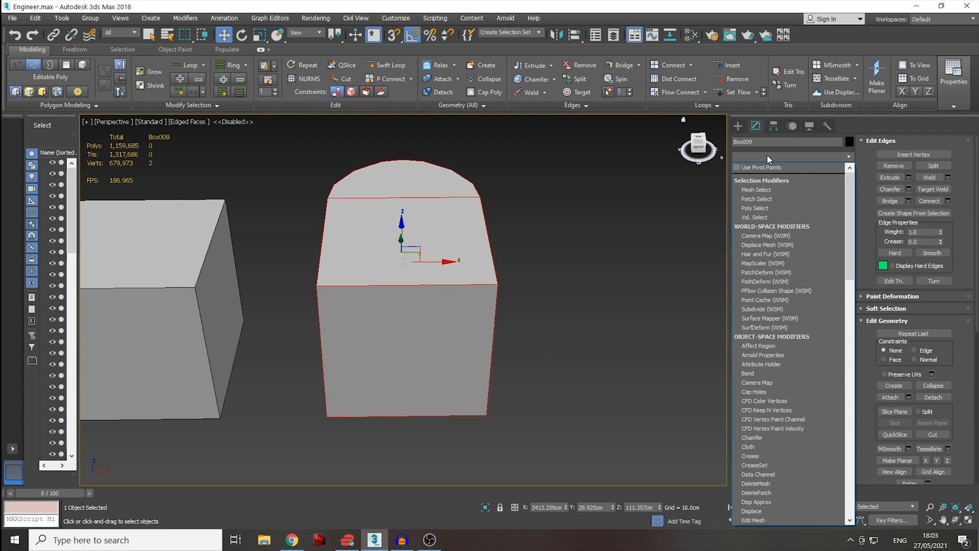
{"action": "key", "text": "q"}
{"action": "left_click", "coordinate": [765, 168]}
{"action": "middle_click_drag", "start_coordinate": [542, 228], "coordinate": [515, 222], "text": "alt"}
{"action": "left_click", "coordinate": [776, 154]}
{"action": "key", "text": "t"}
{"action": "key", "text": "u"}
{"action": "key", "text": "Return"}
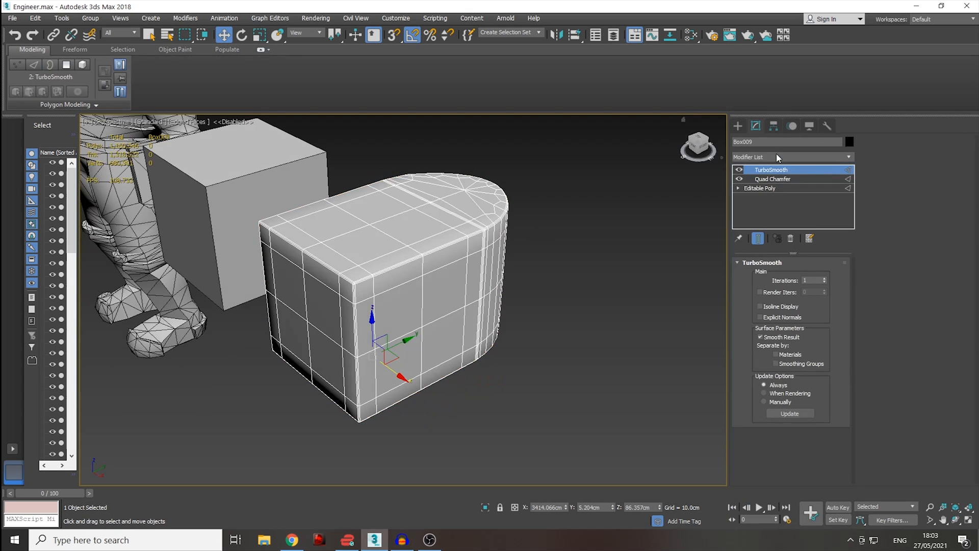
- Compare the smoothed round-ended box with the plain box, first without edged faces and then with them
{"action": "key", "text": "F4"}
{"action": "mouse_move", "coordinate": [549, 224]}
{"action": "middle_mouse_down"}
{"action": "mouse_move", "coordinate": [560, 231]}
{"action": "mouse_move", "coordinate": [540, 292]}
{"action": "mouse_move", "coordinate": [475, 295]}
{"action": "mouse_move", "coordinate": [364, 245]}
{"action": "mouse_move", "coordinate": [498, 237]}
{"action": "mouse_move", "coordinate": [675, 203]}
{"action": "mouse_move", "coordinate": [681, 240]}
{"action": "mouse_move", "coordinate": [619, 259]}
{"action": "mouse_move", "coordinate": [381, 207]}
{"action": "mouse_move", "coordinate": [459, 221]}
{"action": "mouse_move", "coordinate": [464, 210]}
{"action": "middle_mouse_up"}
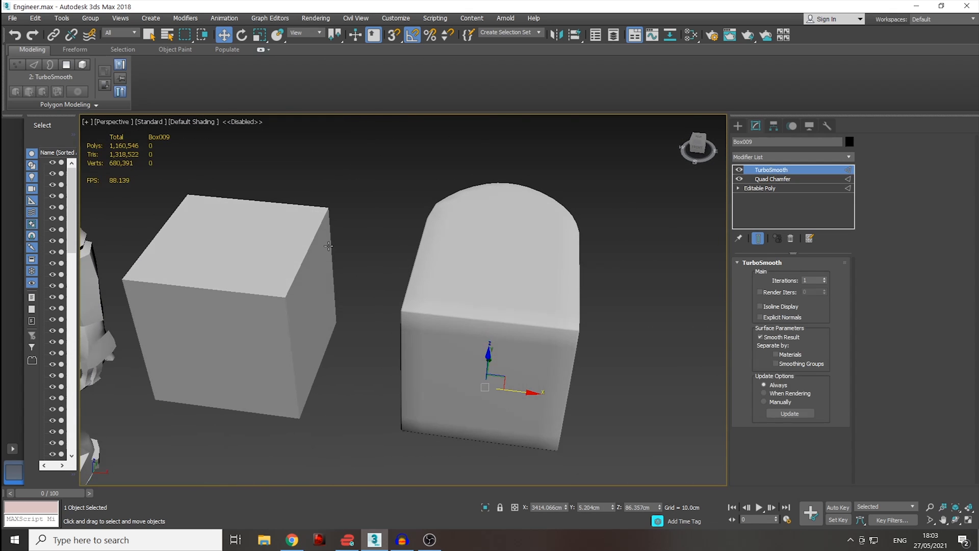
{"action": "left_click", "coordinate": [302, 279]}
{"action": "mouse_move", "coordinate": [302, 280]}
{"action": "middle_mouse_down"}
{"action": "mouse_move", "coordinate": [426, 295]}
{"action": "mouse_move", "coordinate": [439, 275]}
{"action": "mouse_move", "coordinate": [283, 281]}
{"action": "mouse_move", "coordinate": [292, 208]}
{"action": "mouse_move", "coordinate": [372, 183]}
{"action": "mouse_move", "coordinate": [436, 207]}
{"action": "mouse_move", "coordinate": [460, 250]}
{"action": "mouse_move", "coordinate": [425, 318]}
{"action": "middle_mouse_up"}
{"action": "key", "text": "F4"}
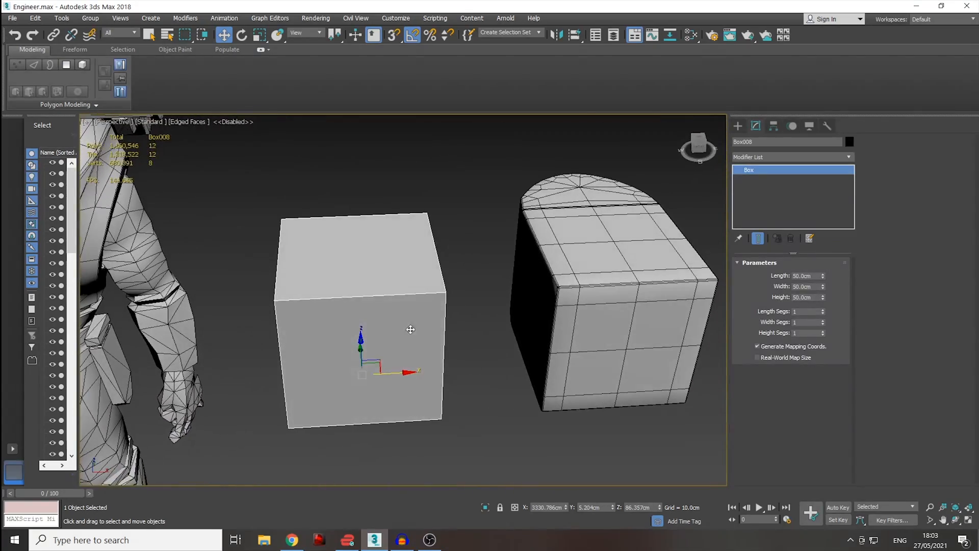
{"action": "middle_click_drag", "start_coordinate": [369, 303], "coordinate": [385, 271], "text": "alt"}
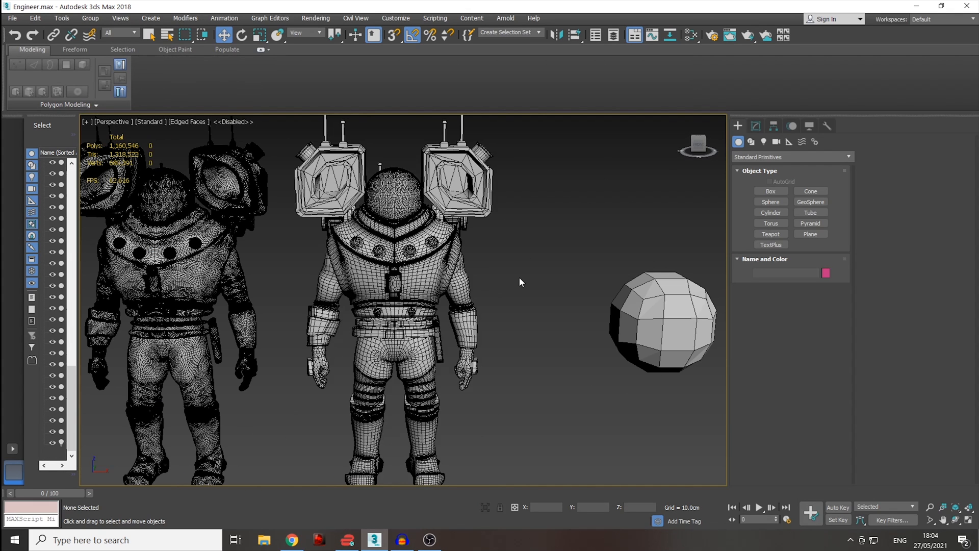
- Select the high-poly astronaut and examine the topology of its torso, shoulder lamps and jointed support arms
{"action": "left_click", "coordinate": [423, 272]}
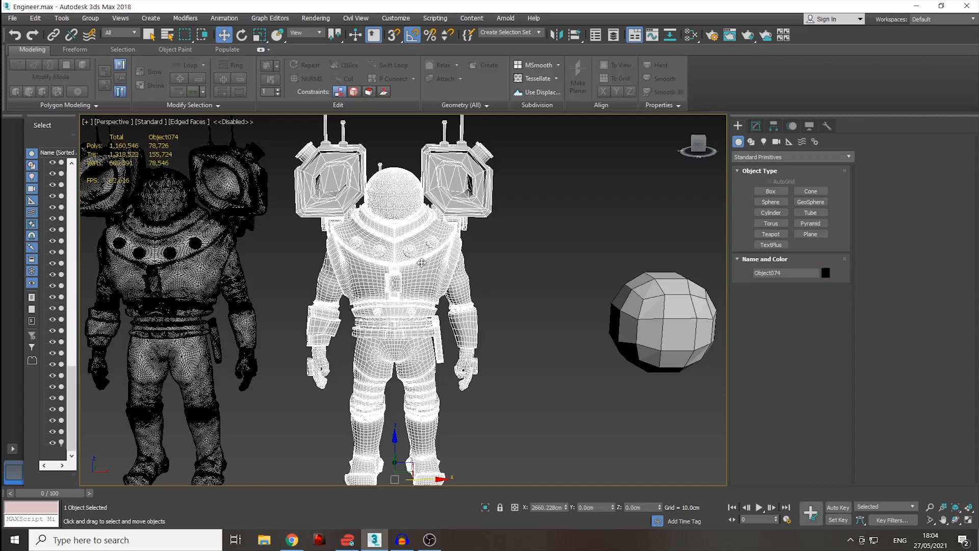
{"action": "scroll", "coordinate": [423, 273], "scroll_direction": "up", "scroll_amount": 4}
{"action": "middle_click_drag", "start_coordinate": [423, 272], "coordinate": [434, 360], "text": "alt"}
{"action": "scroll", "coordinate": [546, 262], "scroll_direction": "up", "scroll_amount": 4}
{"action": "middle_click_drag", "start_coordinate": [381, 266], "coordinate": [460, 305], "text": "alt"}
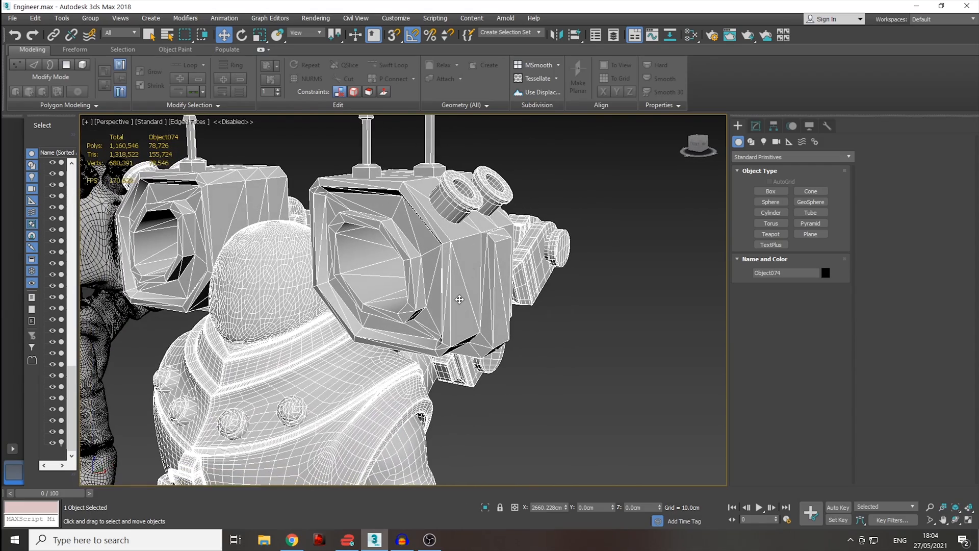
{"action": "middle_click_drag", "start_coordinate": [409, 258], "coordinate": [371, 268], "text": "alt"}
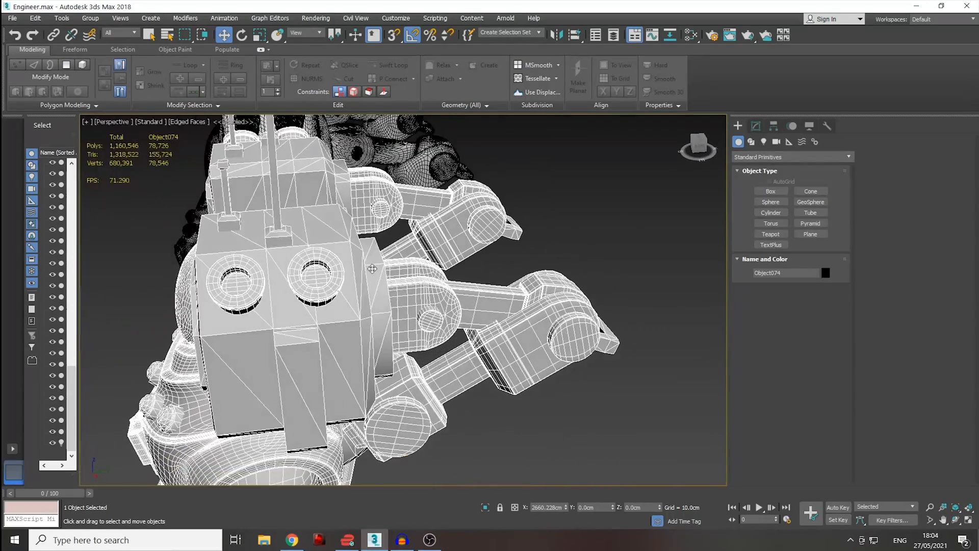
{"action": "scroll", "coordinate": [531, 355], "scroll_direction": "up", "scroll_amount": 3}
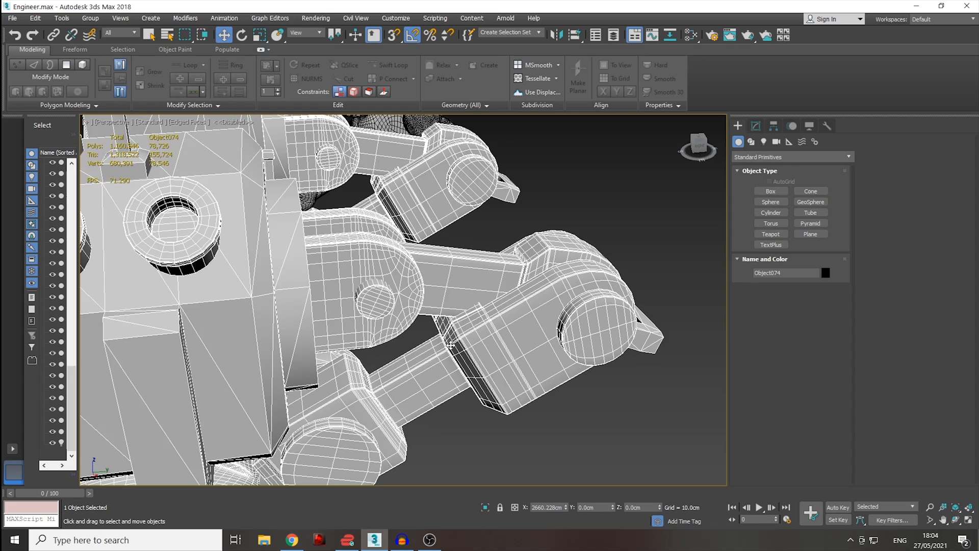
{"action": "middle_click_drag", "start_coordinate": [566, 297], "coordinate": [545, 278], "text": "alt"}
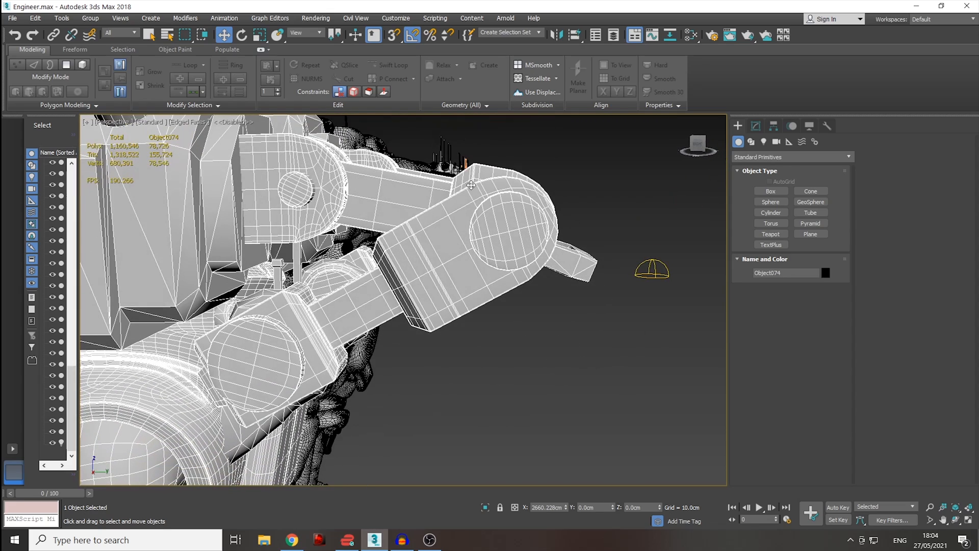
{"action": "scroll", "coordinate": [526, 283], "scroll_direction": "down", "scroll_amount": 4}
{"action": "middle_click_drag", "start_coordinate": [393, 311], "coordinate": [480, 320], "text": "alt"}
{"action": "scroll", "coordinate": [472, 317], "scroll_direction": "down", "scroll_amount": 5}
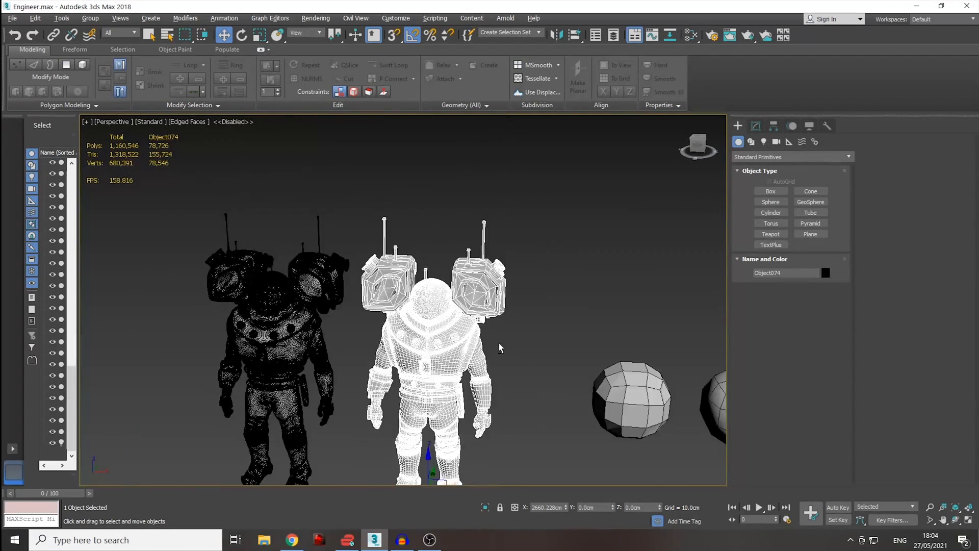
- Select the plain box beside the low-poly astronaut and display its modifier stack and parameters
{"action": "middle_click_drag", "start_coordinate": [561, 313], "coordinate": [253, 304]}
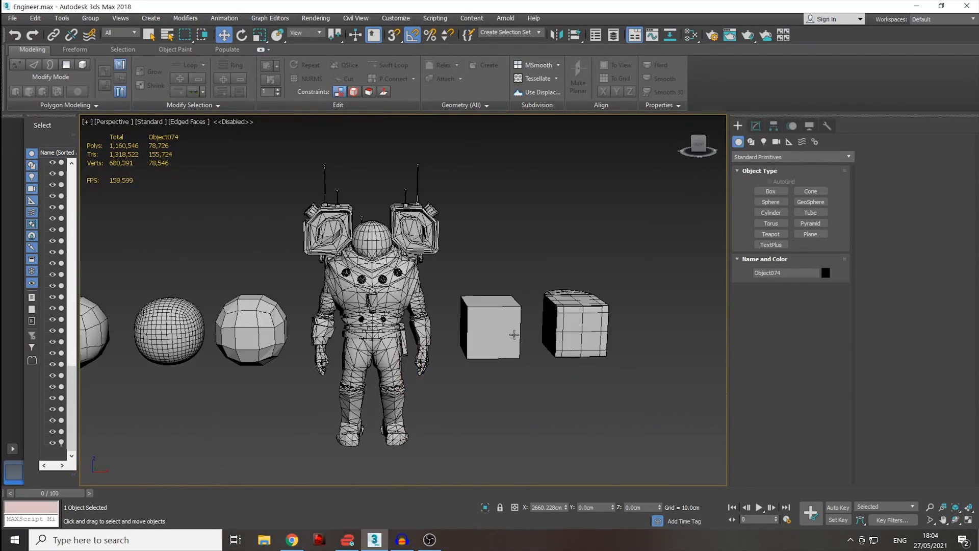
{"action": "scroll", "coordinate": [504, 341], "scroll_direction": "up", "scroll_amount": 4}
{"action": "left_click", "coordinate": [491, 319]}
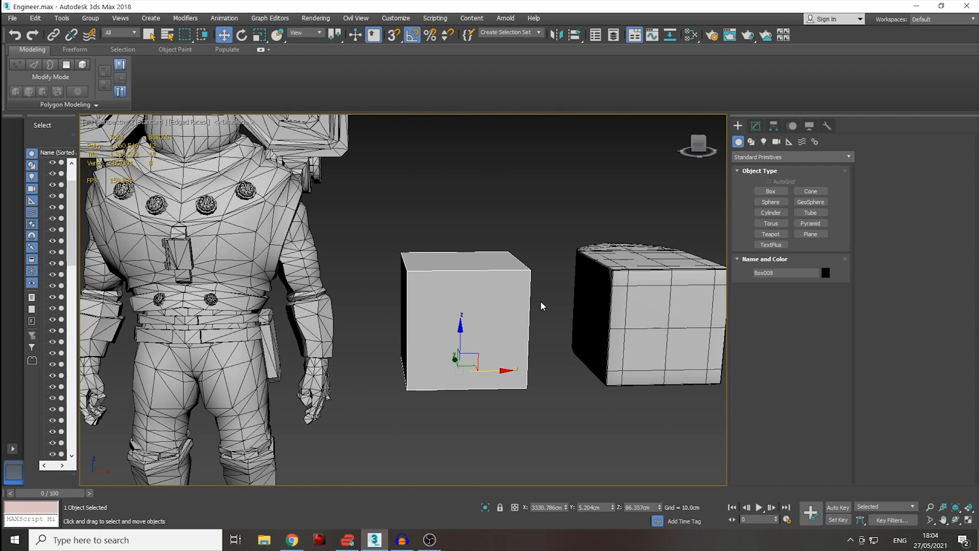
{"action": "left_click", "coordinate": [756, 125]}
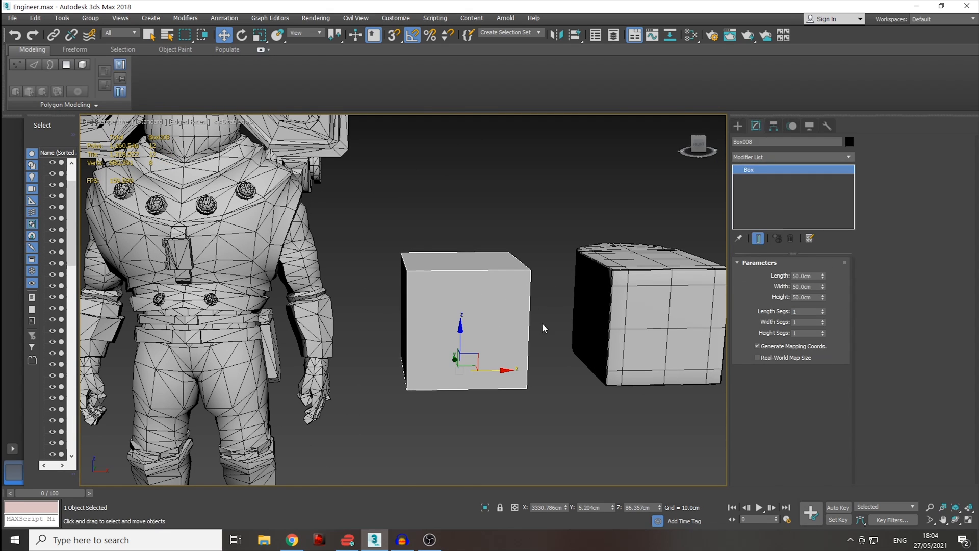
- Examine the low-poly astronaut's unsmoothed triangulated mesh from the front and sides, comparing it with the high-poly one
{"action": "scroll", "coordinate": [464, 294], "scroll_direction": "down", "scroll_amount": 3}
{"action": "middle_click_drag", "start_coordinate": [376, 294], "coordinate": [587, 294]}
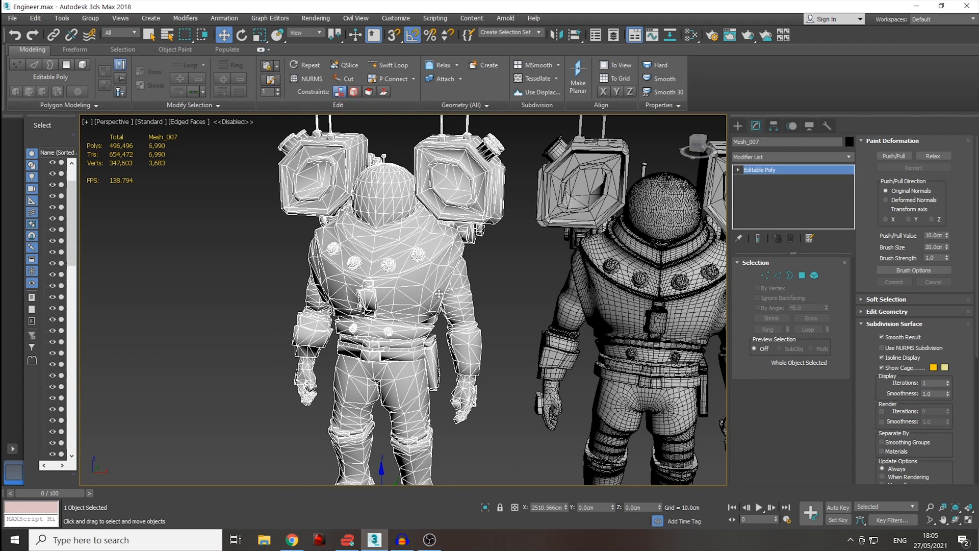
{"action": "scroll", "coordinate": [449, 253], "scroll_direction": "up", "scroll_amount": 3}
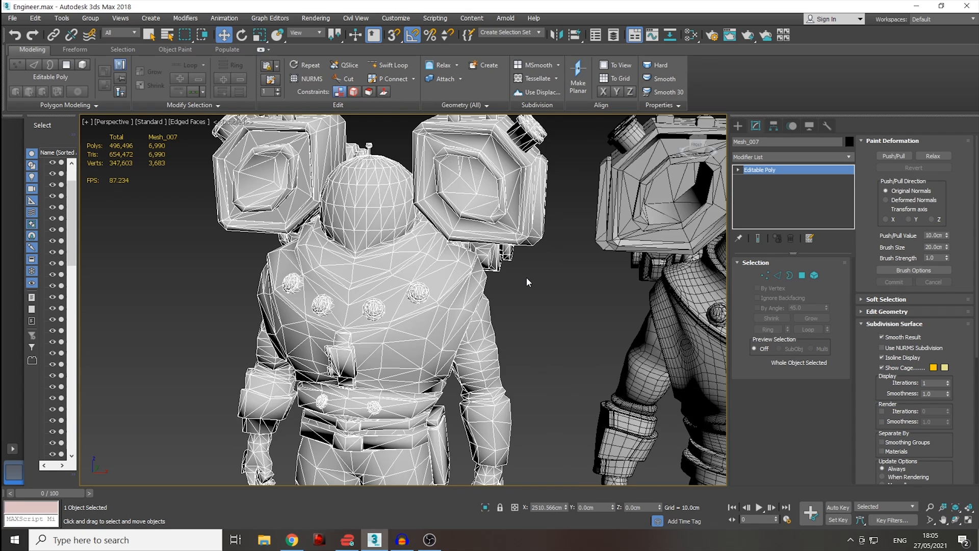
{"action": "middle_click_drag", "start_coordinate": [475, 299], "coordinate": [413, 322], "text": "alt"}
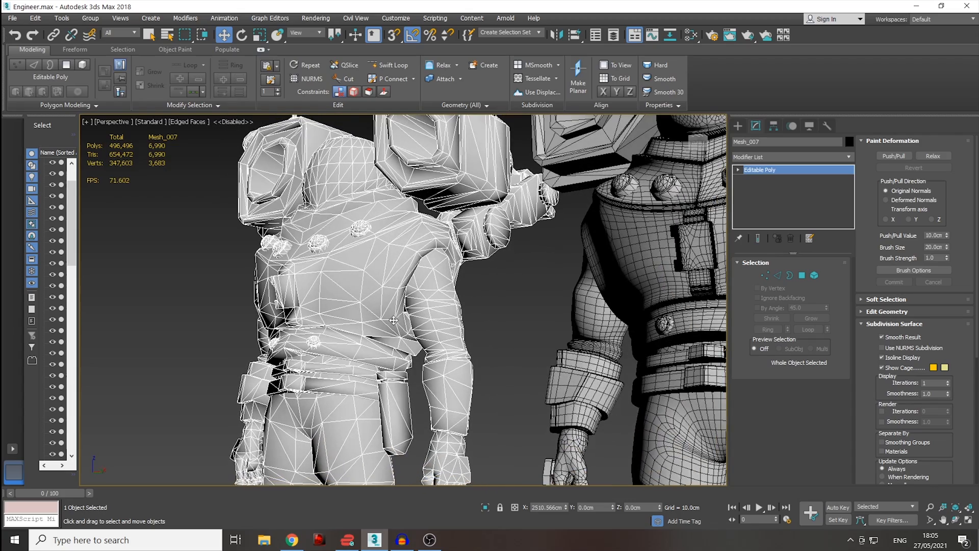
{"action": "middle_click_drag", "start_coordinate": [360, 265], "coordinate": [450, 287], "text": "alt"}
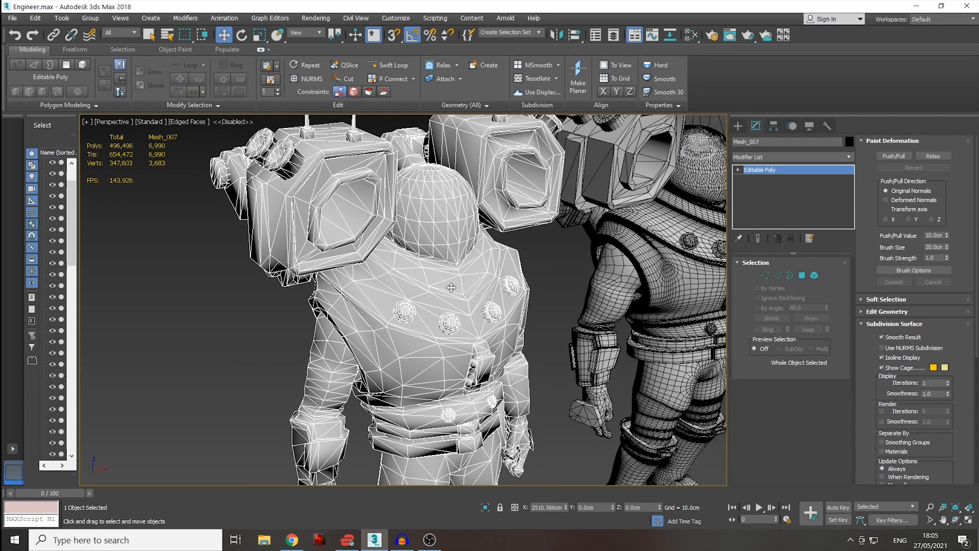
{"action": "middle_click_drag", "start_coordinate": [451, 287], "coordinate": [568, 299], "text": "alt"}
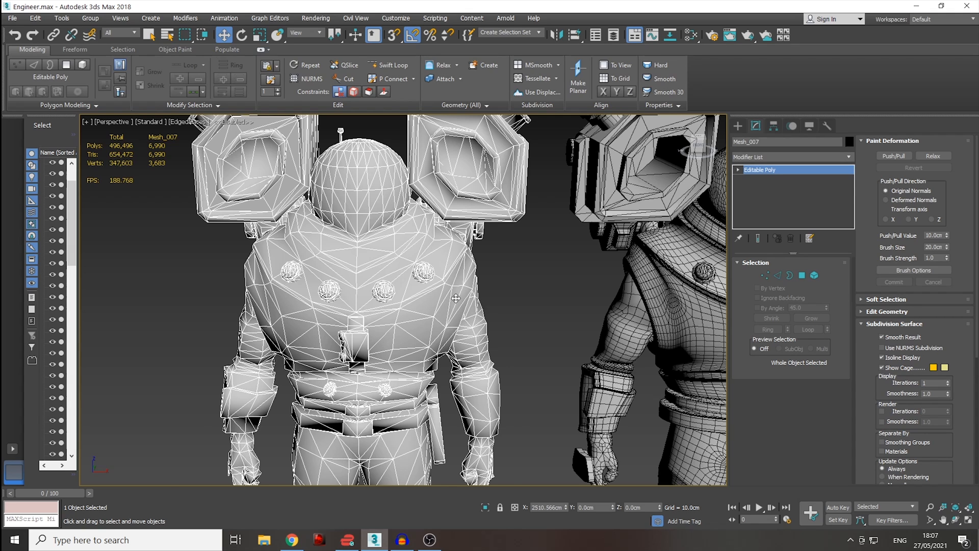
{"action": "scroll", "coordinate": [455, 297], "scroll_direction": "up", "scroll_amount": 2}
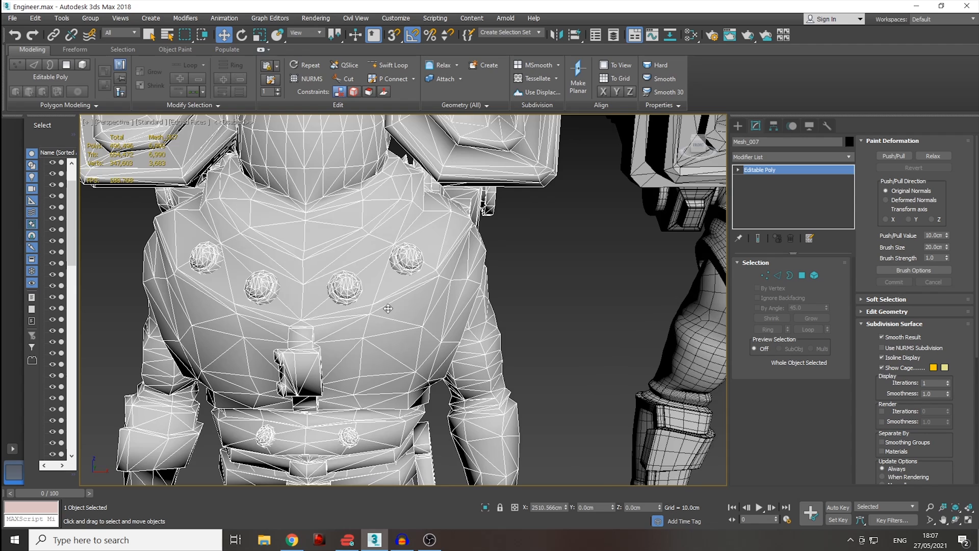
{"action": "scroll", "coordinate": [391, 305], "scroll_direction": "down", "scroll_amount": 2}
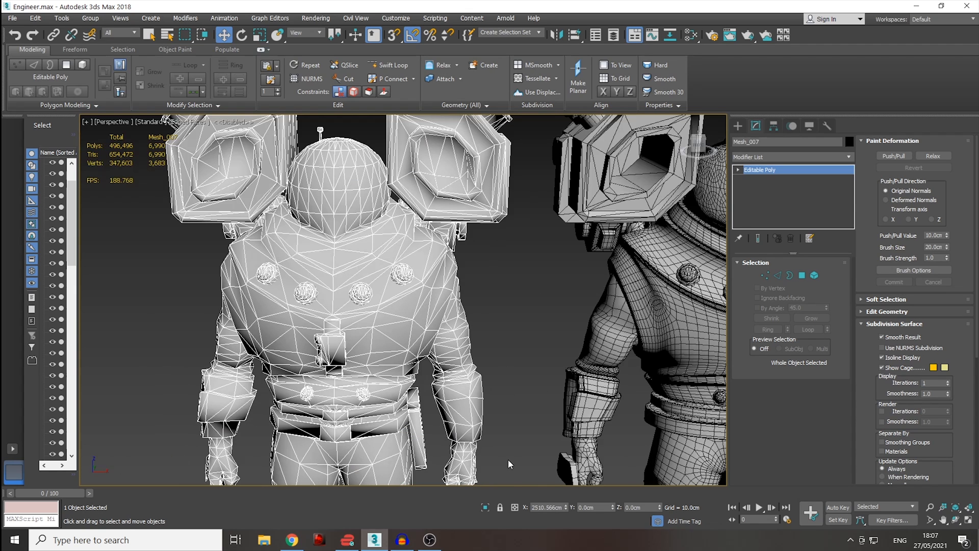
- Try removing four connected edges from the low-poly astronaut's lower chest to merge its triangles
{"action": "key", "text": "2"}
{"action": "scroll", "coordinate": [530, 300], "scroll_direction": "down", "scroll_amount": 2}
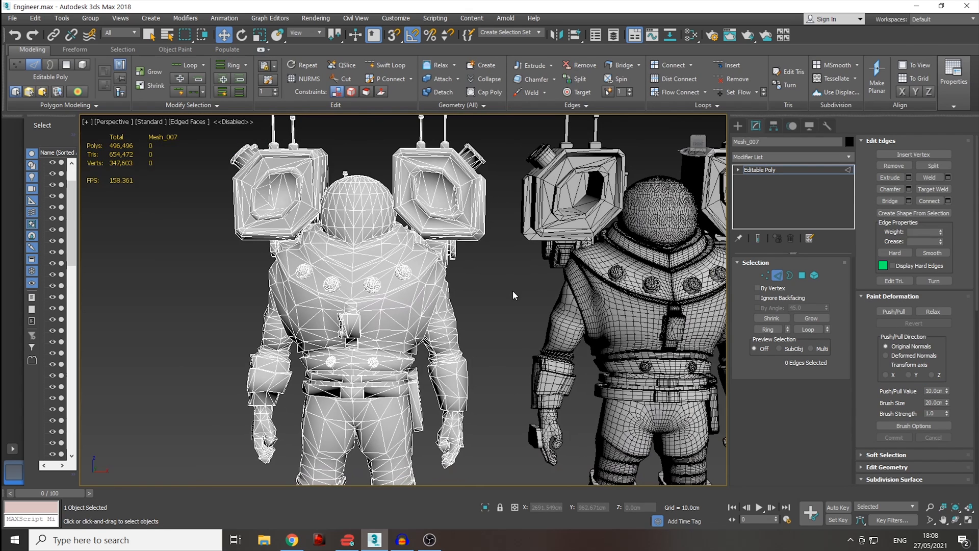
{"action": "scroll", "coordinate": [400, 323], "scroll_direction": "up", "scroll_amount": 2}
{"action": "left_click", "coordinate": [394, 324]}
{"action": "left_click", "coordinate": [358, 321]}
{"action": "left_click", "coordinate": [390, 320], "text": "ctrl"}
{"action": "left_click", "coordinate": [397, 292], "text": "ctrl"}
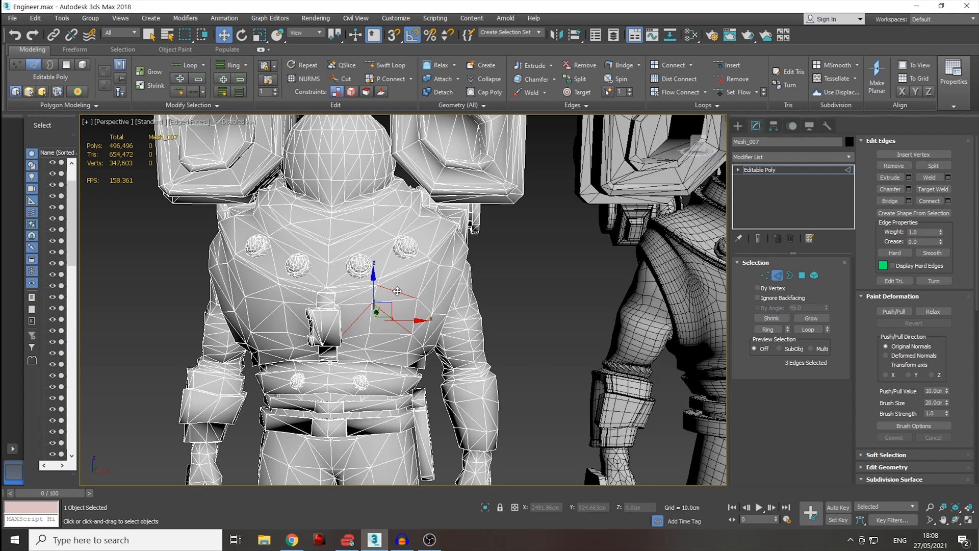
{"action": "left_click", "coordinate": [359, 295], "text": "ctrl"}
{"action": "mouse_move", "coordinate": [442, 298]}
{"action": "middle_mouse_down", "text": "alt"}
{"action": "mouse_move", "coordinate": [418, 298]}
{"action": "mouse_move", "coordinate": [449, 310]}
{"action": "middle_mouse_up", "text": "alt"}
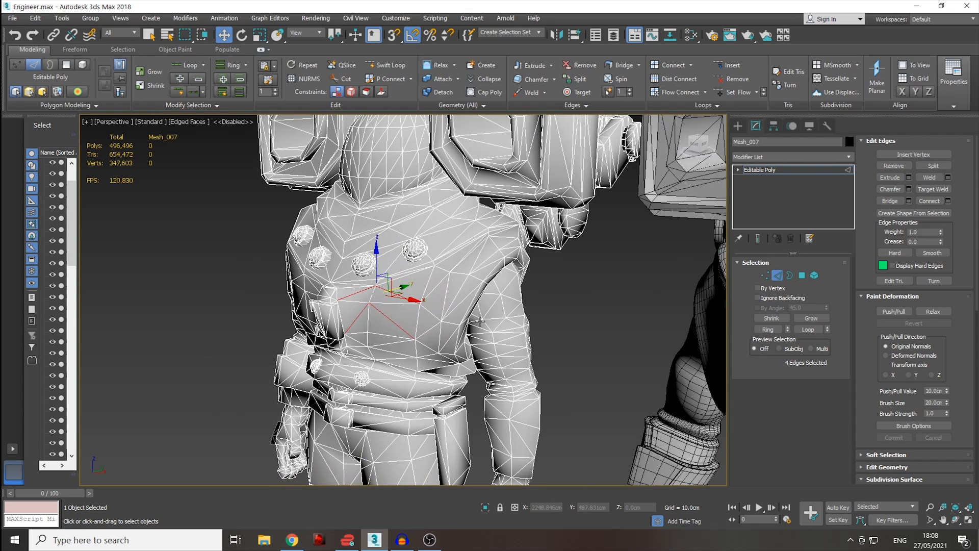
{"action": "right_click", "coordinate": [632, 277]}
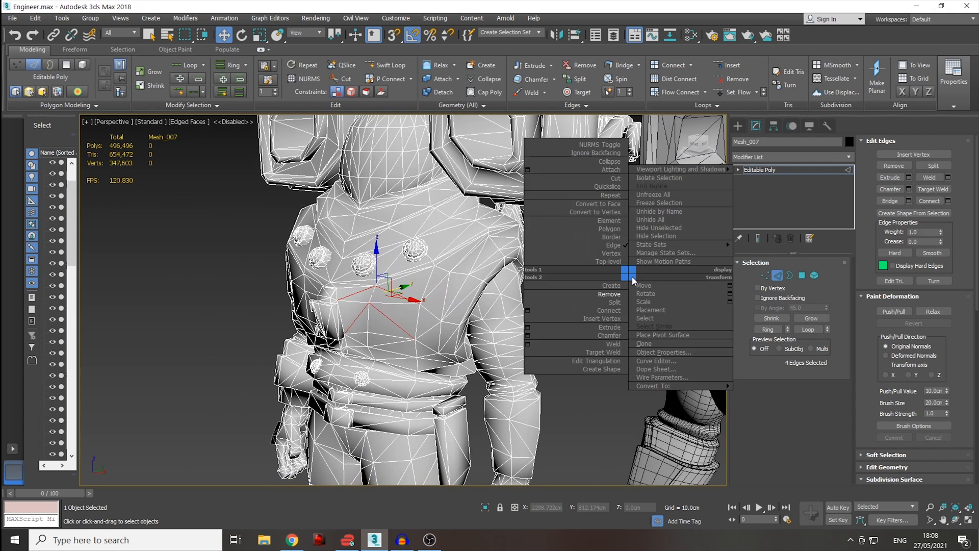
{"action": "left_click", "coordinate": [615, 296]}
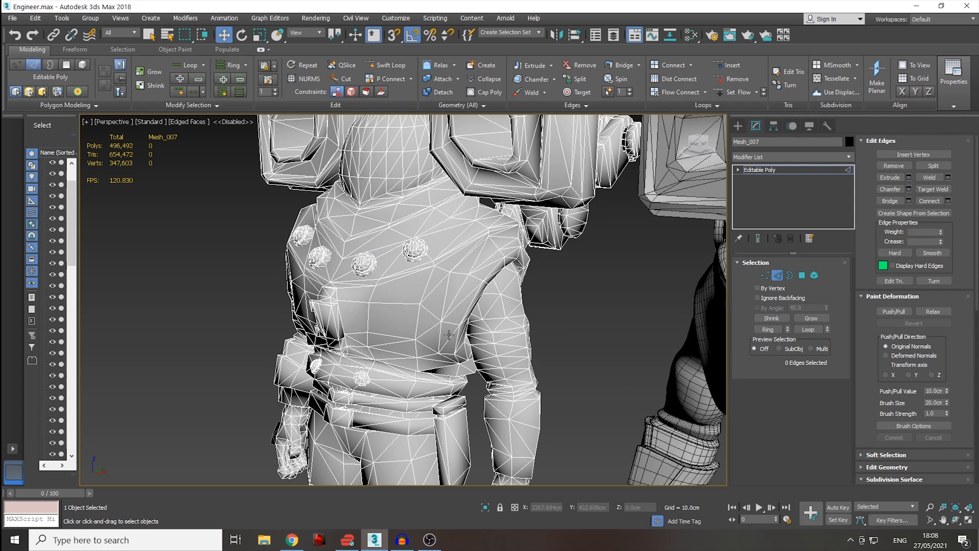
{"action": "middle_click_drag", "start_coordinate": [423, 261], "coordinate": [454, 320], "text": "alt"}
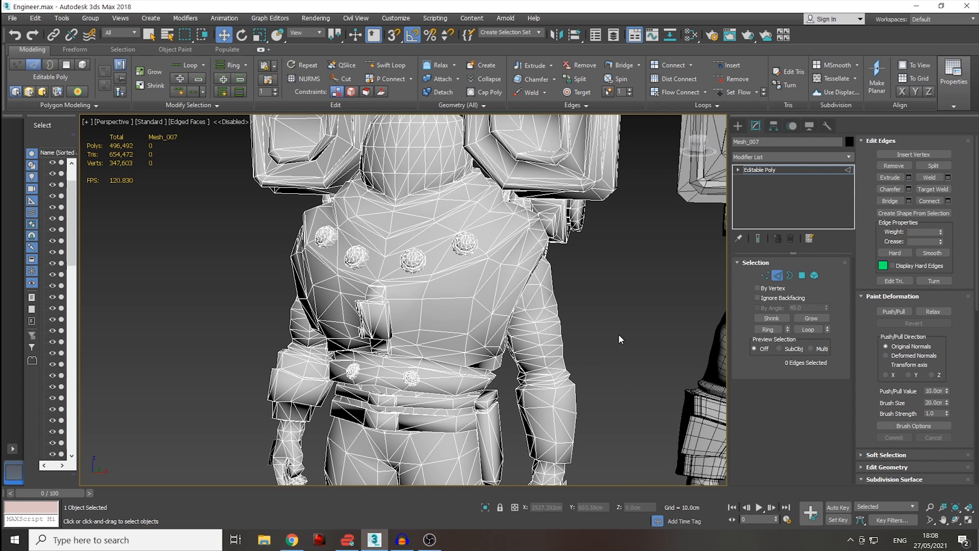
{"action": "key", "text": "ctrl+z"}
- Convert the low-poly astronaut's triangles to quads with Quadrify All and inspect the chest topology
{"action": "middle_click_drag", "start_coordinate": [623, 250], "coordinate": [618, 334]}
{"action": "left_click", "coordinate": [600, 343]}
{"action": "left_click", "coordinate": [486, 108]}
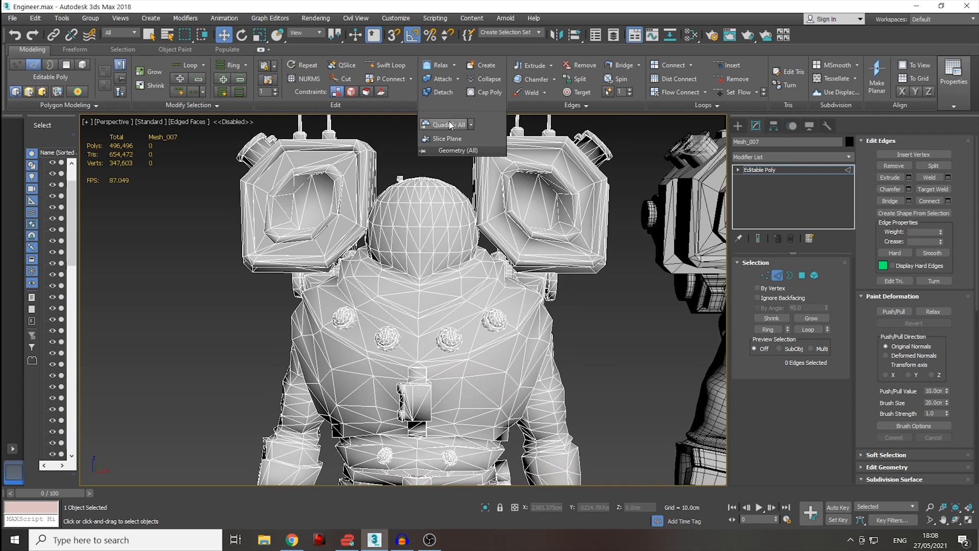
{"action": "left_click", "coordinate": [446, 124]}
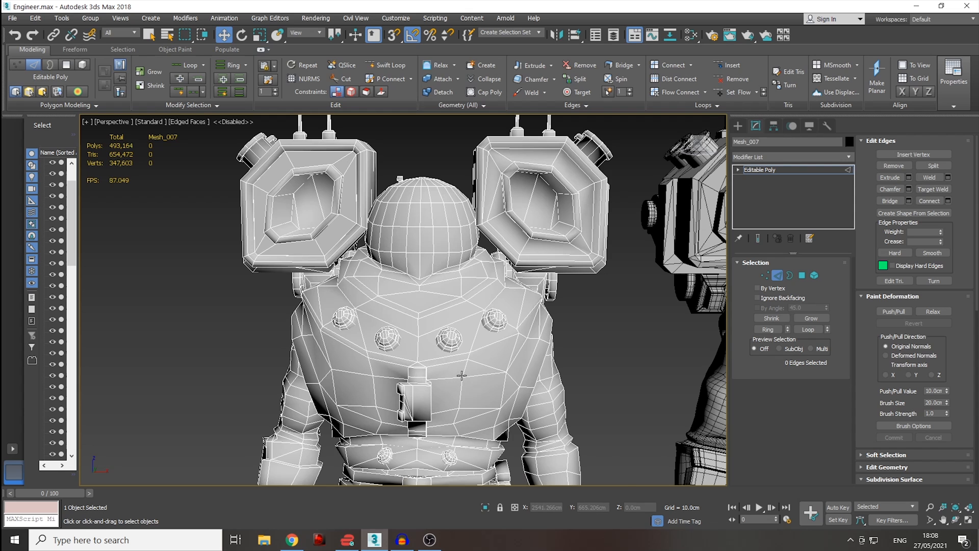
{"action": "scroll", "coordinate": [461, 376], "scroll_direction": "up", "scroll_amount": 2}
{"action": "scroll", "coordinate": [473, 343], "scroll_direction": "up", "scroll_amount": 4}
{"action": "scroll", "coordinate": [446, 344], "scroll_direction": "up", "scroll_amount": 2}
{"action": "scroll", "coordinate": [401, 305], "scroll_direction": "up", "scroll_amount": 2}
{"action": "scroll", "coordinate": [494, 271], "scroll_direction": "down", "scroll_amount": 2}
{"action": "scroll", "coordinate": [426, 351], "scroll_direction": "down", "scroll_amount": 3}
{"action": "middle_click_drag", "start_coordinate": [427, 351], "coordinate": [561, 306], "text": "alt"}
- Isolate the low-poly astronaut's separated torso-and-helmet mesh and examine the topology around its arm opening
{"action": "left_click", "coordinate": [815, 276]}
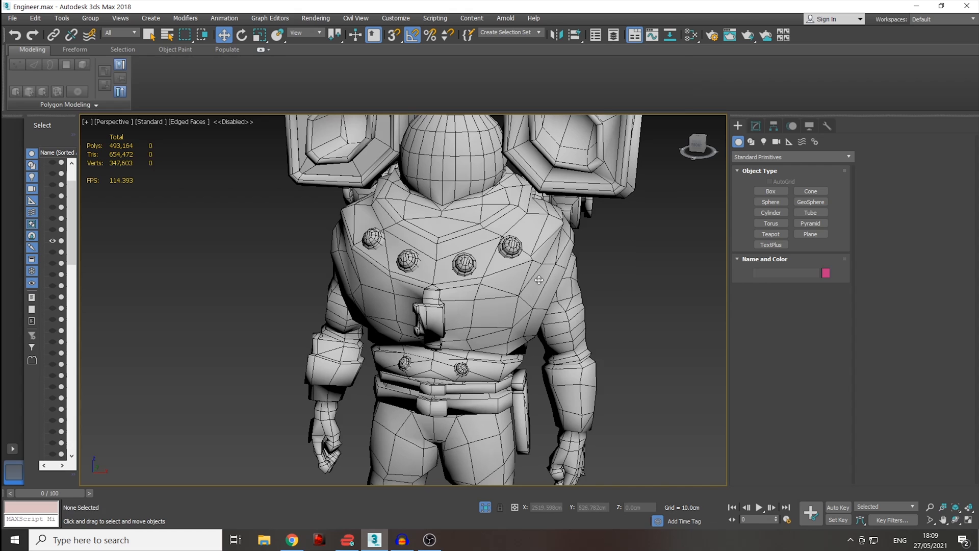
{"action": "left_click", "coordinate": [538, 279]}
{"action": "left_click", "coordinate": [485, 507]}
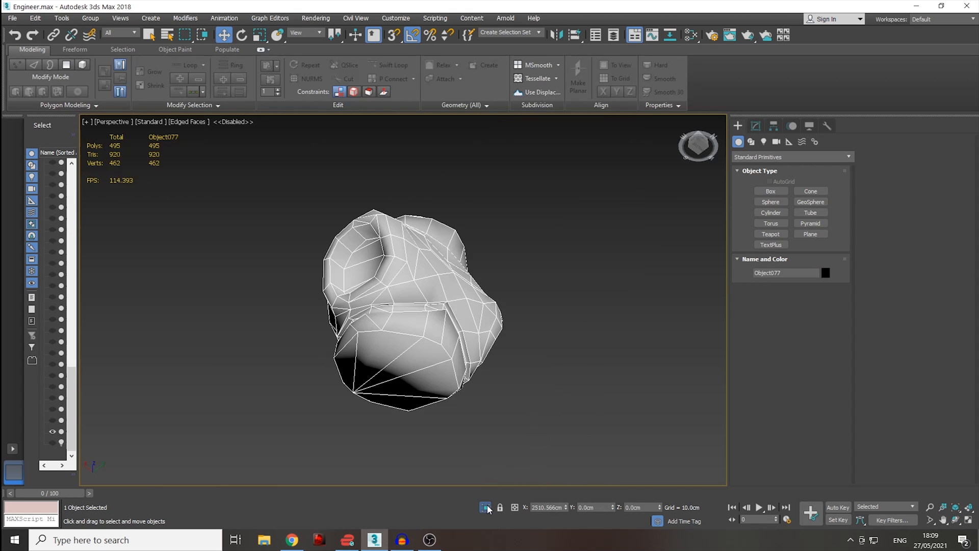
{"action": "scroll", "coordinate": [388, 269], "scroll_direction": "up", "scroll_amount": 2}
{"action": "middle_click_drag", "start_coordinate": [344, 178], "coordinate": [432, 286], "text": "alt"}
{"action": "scroll", "coordinate": [403, 291], "scroll_direction": "up", "scroll_amount": 2}
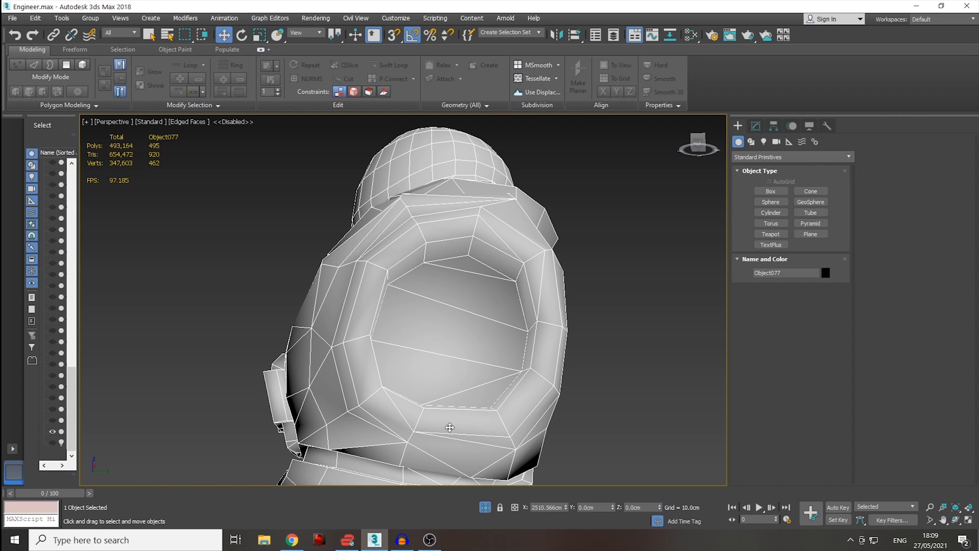
{"action": "middle_click_drag", "start_coordinate": [508, 329], "coordinate": [377, 329], "text": "alt"}
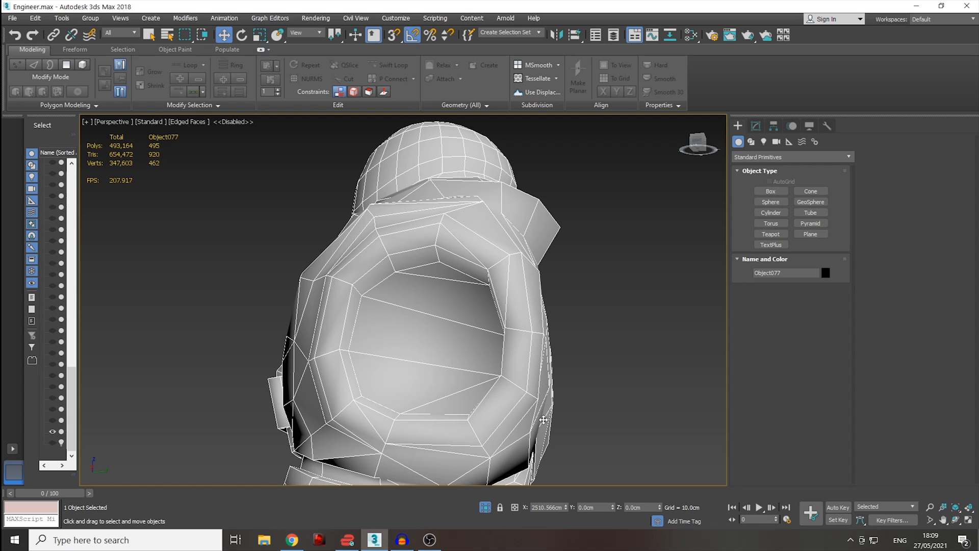
{"action": "middle_click_drag", "start_coordinate": [324, 256], "coordinate": [404, 269], "text": "alt"}
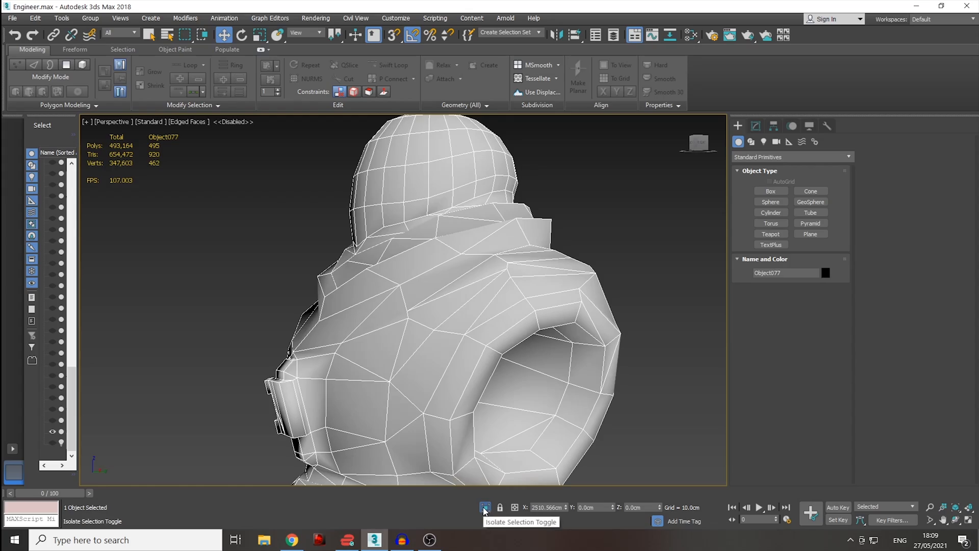
{"action": "left_click", "coordinate": [485, 508]}
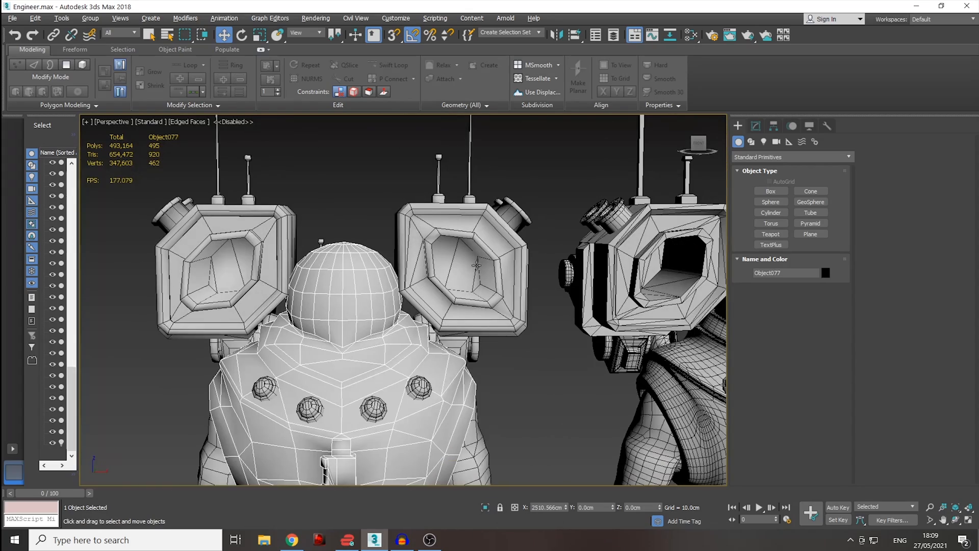
- Undo the separation of the torso and the Quadrify All operation on the low-poly astronaut
{"action": "middle_click_drag", "start_coordinate": [455, 275], "coordinate": [455, 267]}
{"action": "key", "text": "ctrl+z"}
{"action": "key", "text": "ctrl+z"}
{"action": "key", "text": "ctrl+z"}
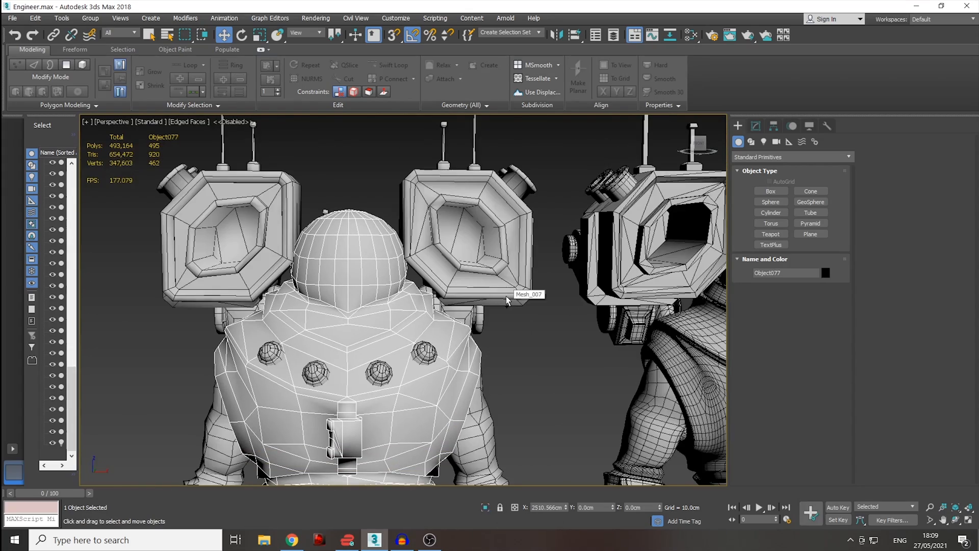
{"action": "key", "text": "ctrl+z"}
{"action": "key", "text": "ctrl+z"}
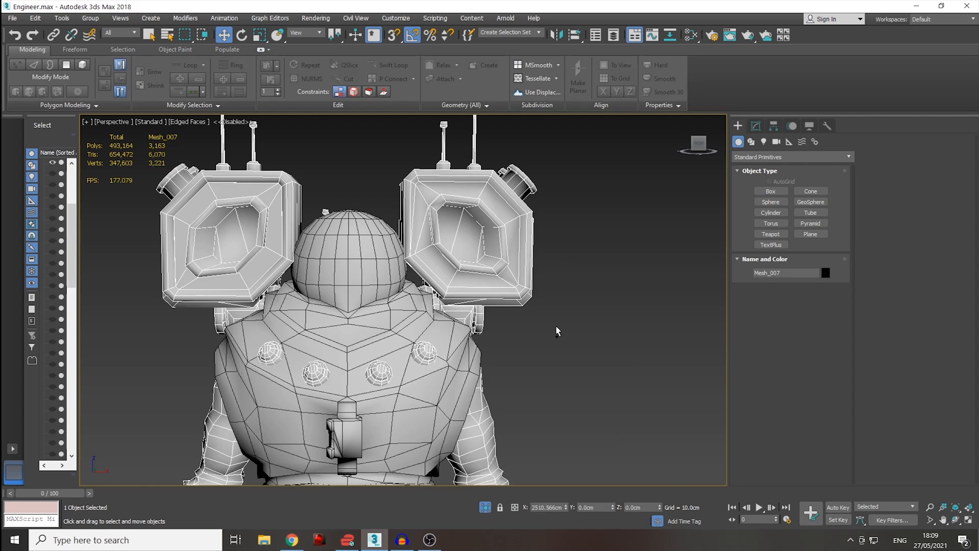
{"action": "key", "text": "ctrl+z"}
{"action": "key", "text": "ctrl+z"}
{"action": "key", "text": "ctrl+z"}
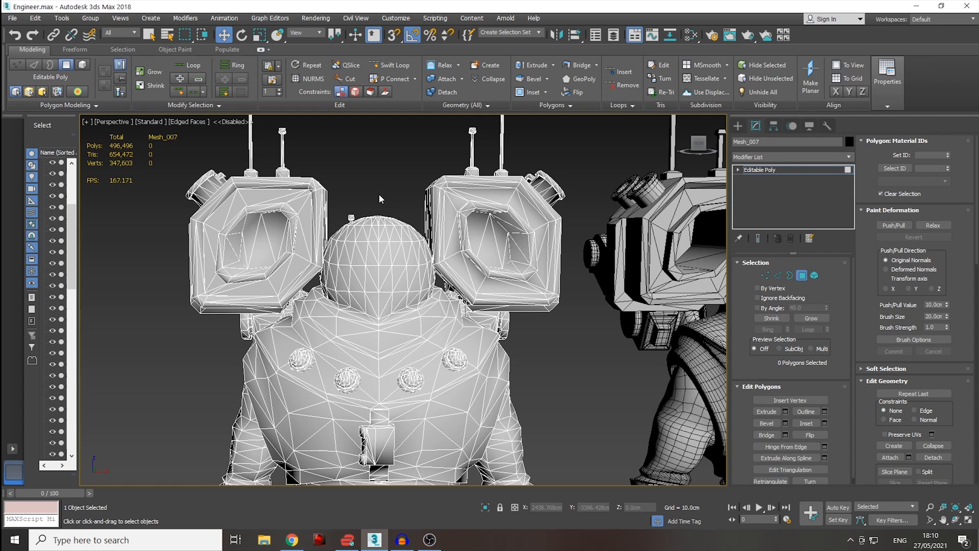
{"action": "left_click", "coordinate": [473, 105]}
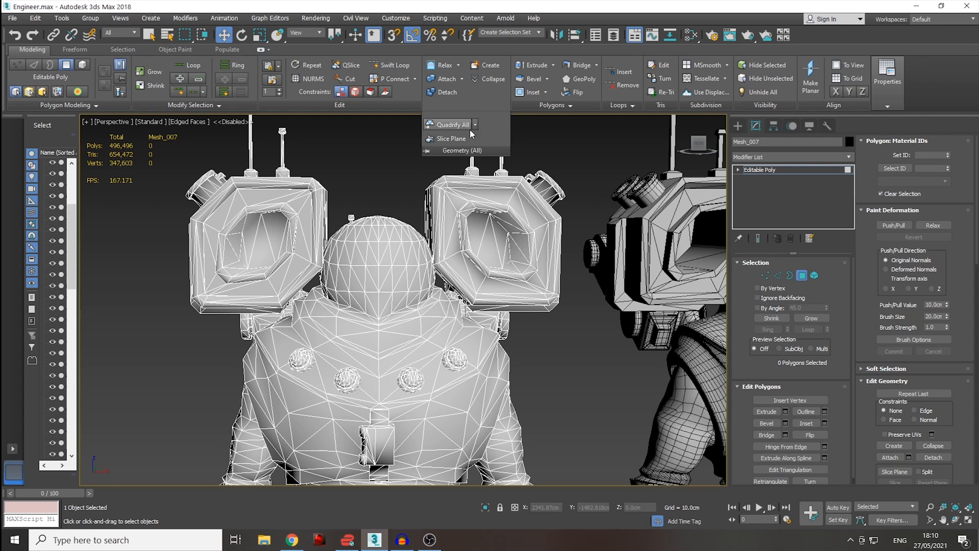
{"action": "left_click", "coordinate": [475, 125]}
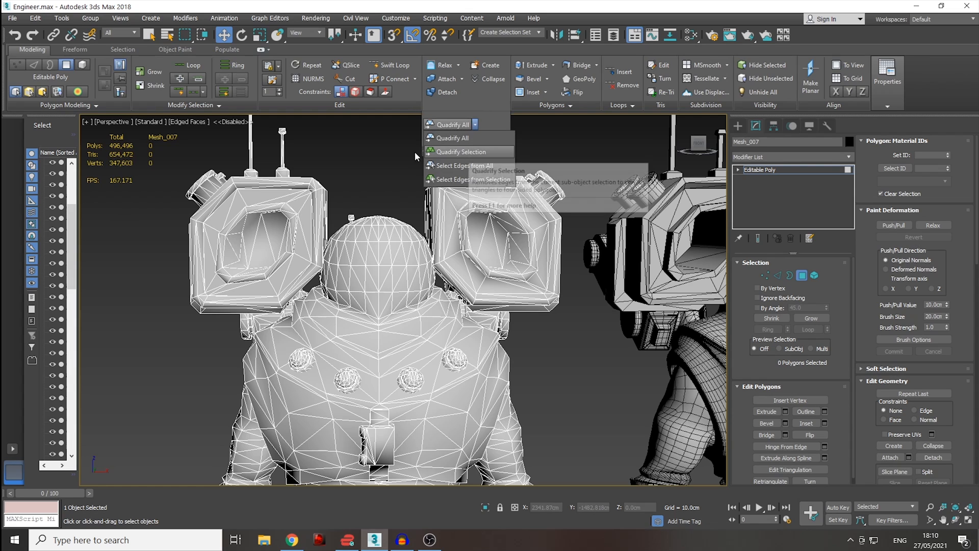
{"action": "left_click", "coordinate": [394, 173]}
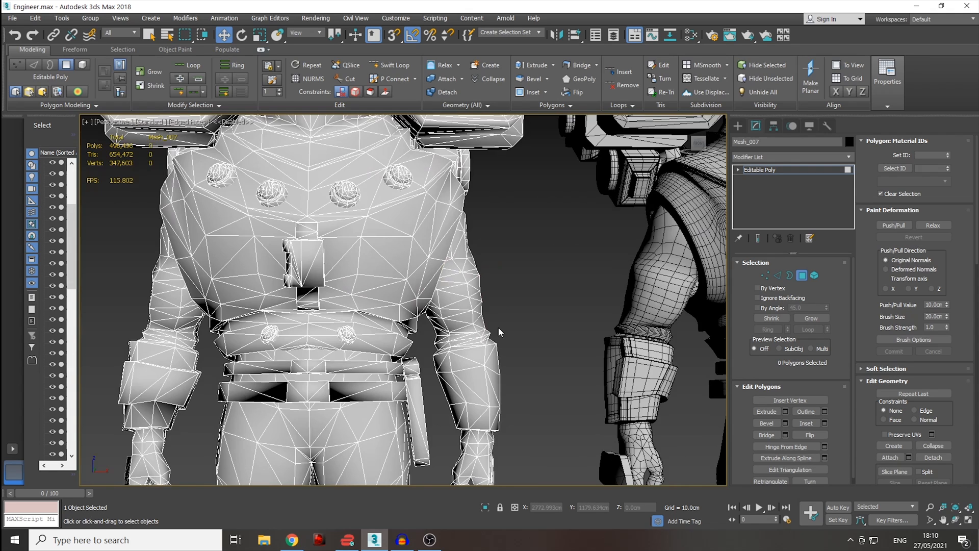
- Select the polygons of the low-poly astronaut's left forearm cuff and convert them to quads with Quadrify Selection
{"action": "scroll", "coordinate": [533, 359], "scroll_direction": "up", "scroll_amount": 5}
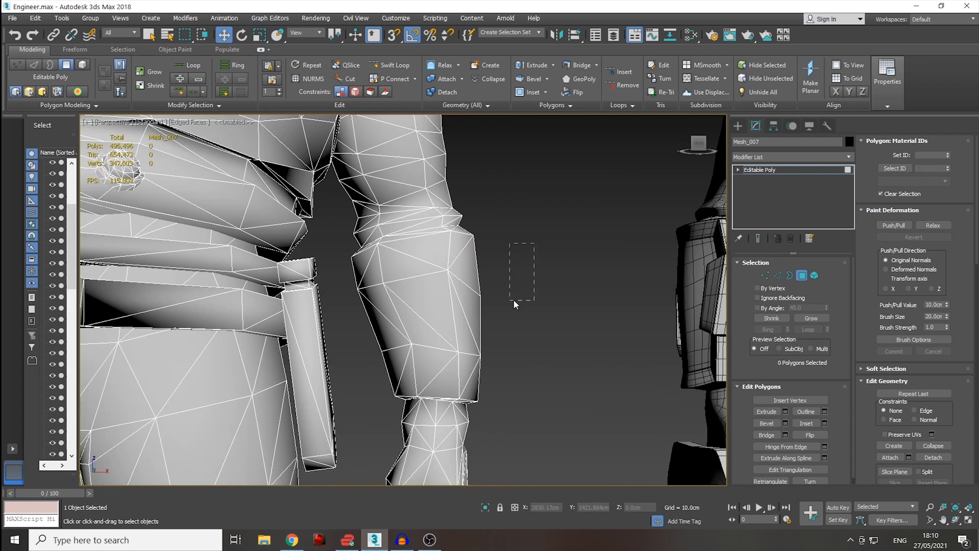
{"action": "left_click_drag", "start_coordinate": [362, 384], "coordinate": [362, 385]}
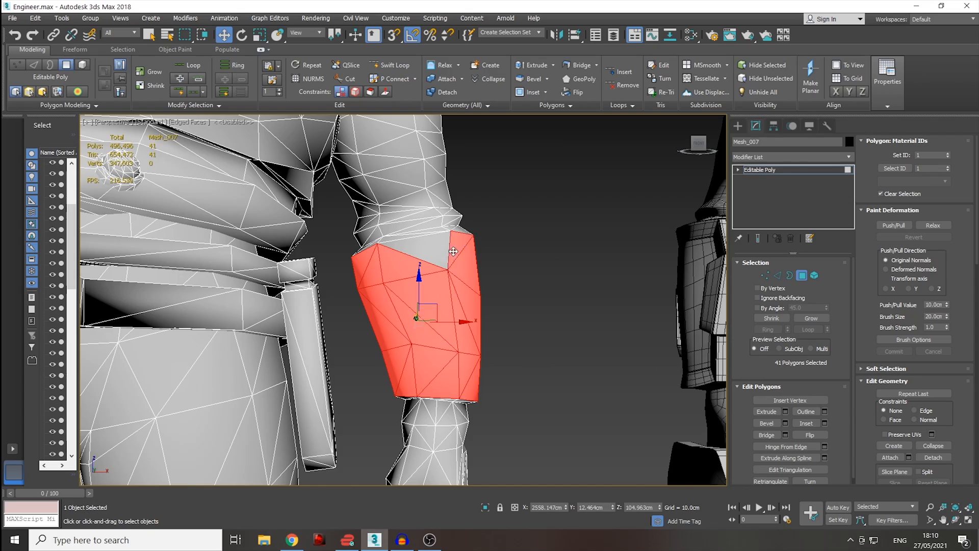
{"action": "middle_click_drag", "start_coordinate": [548, 301], "coordinate": [344, 284], "text": "alt"}
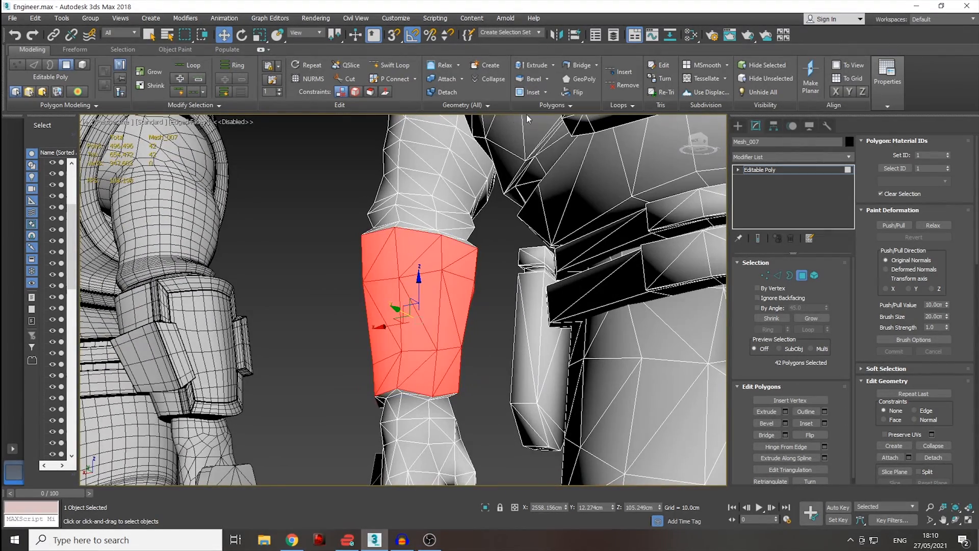
{"action": "left_click", "coordinate": [491, 107]}
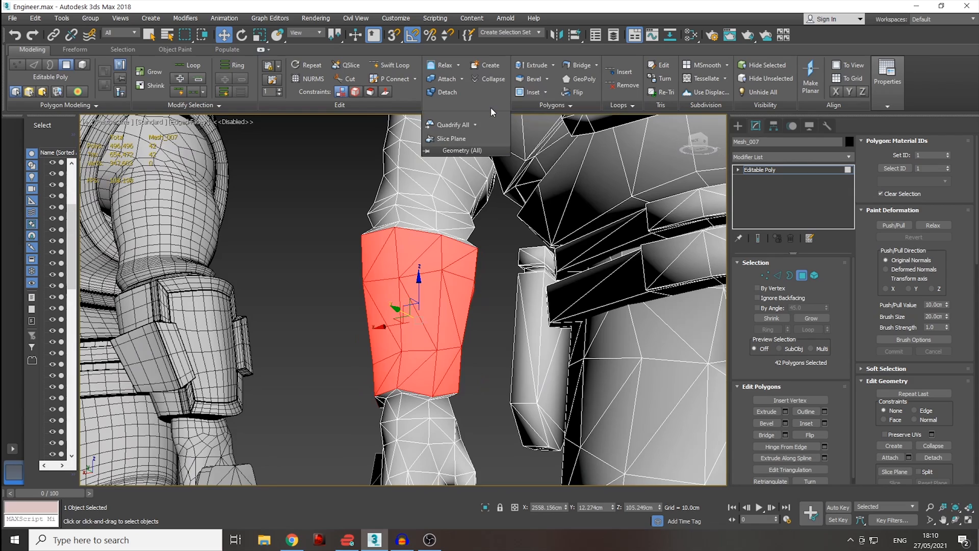
{"action": "left_click", "coordinate": [474, 124]}
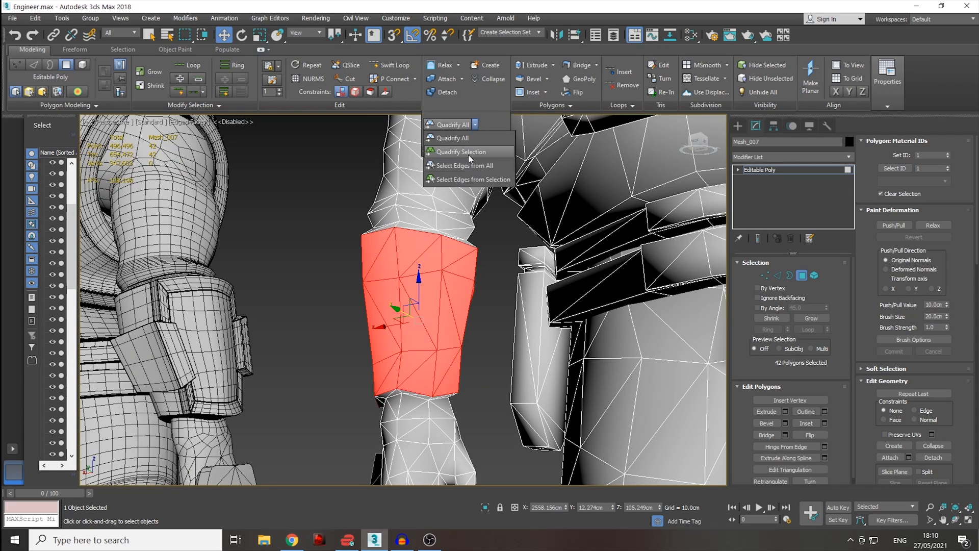
{"action": "left_click", "coordinate": [467, 152]}
{"action": "middle_click_drag", "start_coordinate": [458, 280], "coordinate": [492, 280], "text": "alt"}
{"action": "middle_click_drag", "start_coordinate": [434, 220], "coordinate": [442, 196]}
{"action": "scroll", "coordinate": [417, 217], "scroll_direction": "down", "scroll_amount": 2}
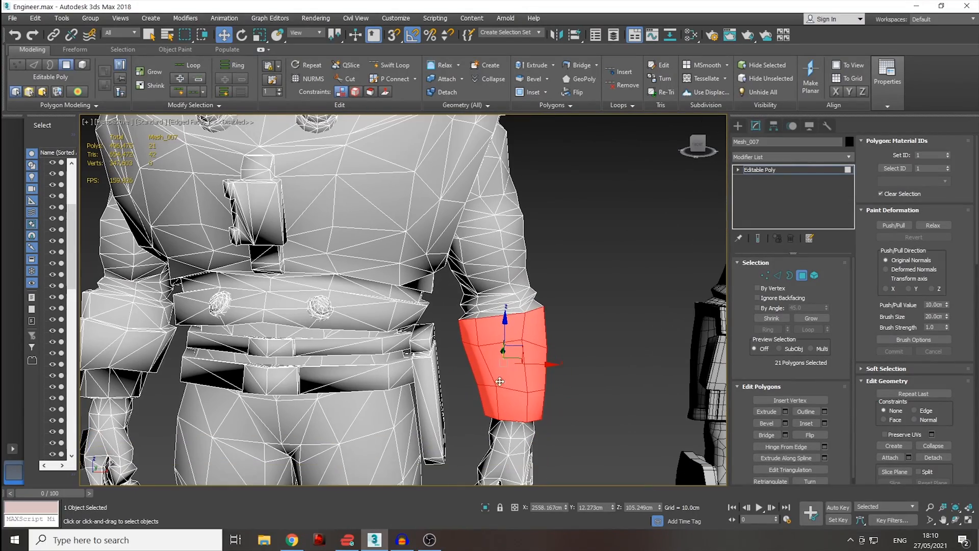
- Examine the triangulated topology of the low-poly astronaut's torso and the small box on its chest
{"action": "middle_click_drag", "start_coordinate": [455, 166], "coordinate": [507, 284]}
{"action": "middle_click_drag", "start_coordinate": [419, 177], "coordinate": [497, 173]}
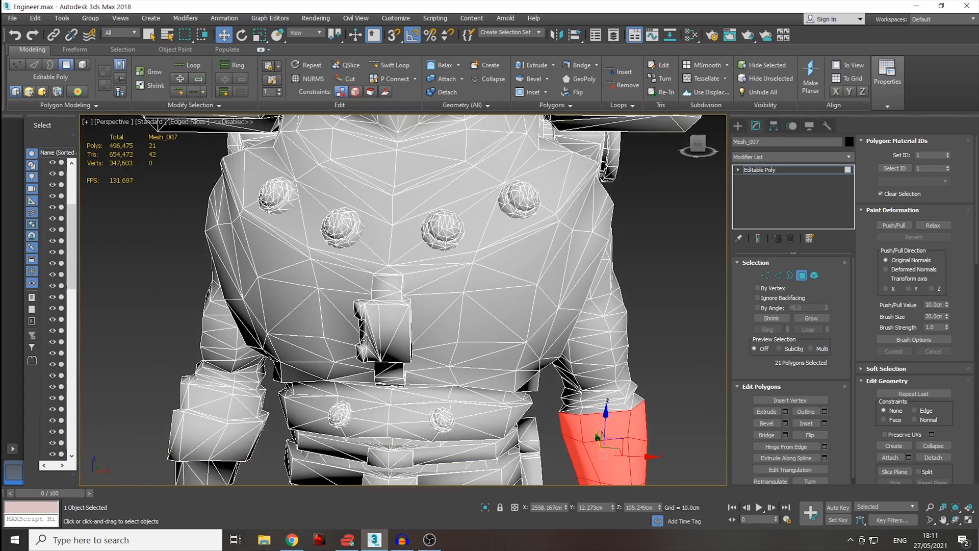
{"action": "scroll", "coordinate": [363, 336], "scroll_direction": "up", "scroll_amount": 4}
{"action": "middle_click_drag", "start_coordinate": [363, 336], "coordinate": [312, 267], "text": "alt"}
{"action": "scroll", "coordinate": [312, 267], "scroll_direction": "down", "scroll_amount": 4}
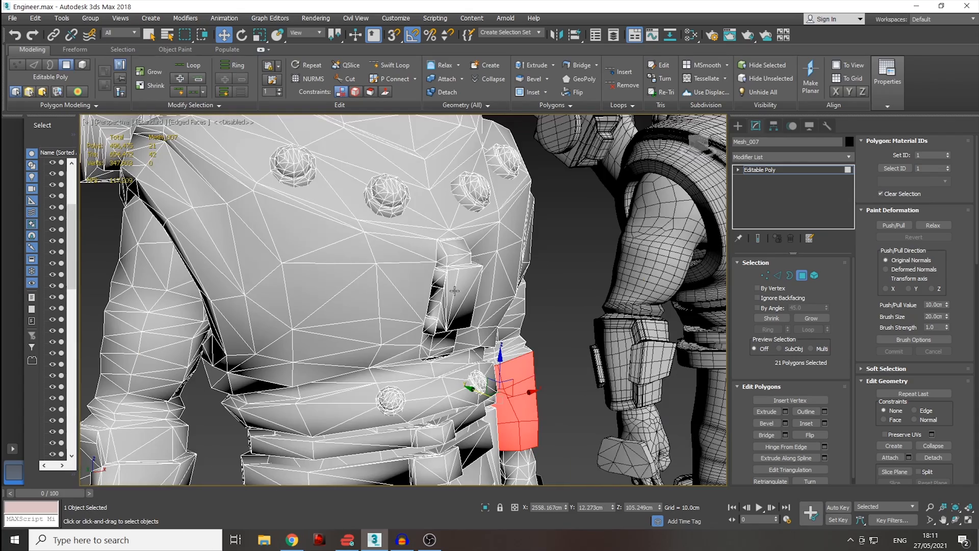
{"action": "scroll", "coordinate": [459, 274], "scroll_direction": "up", "scroll_amount": 3}
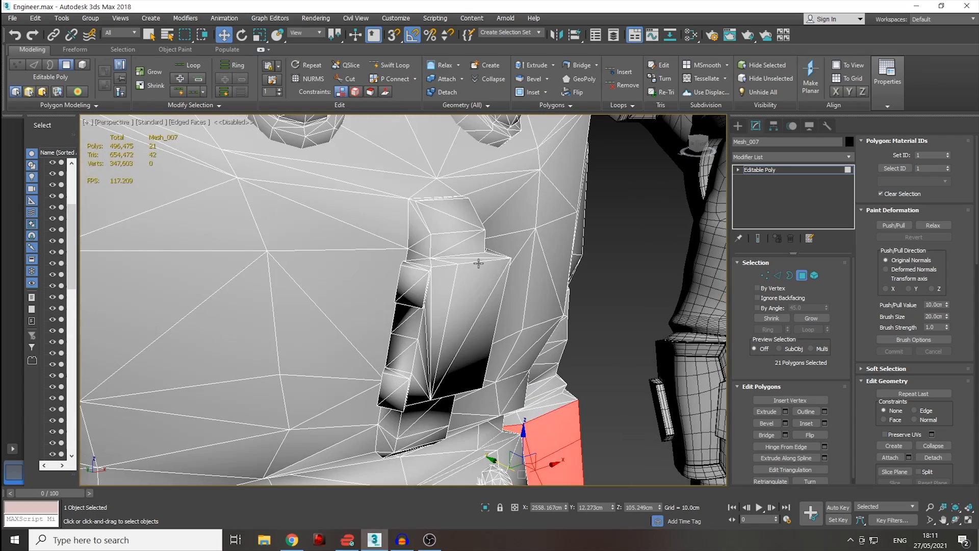
{"action": "scroll", "coordinate": [453, 169], "scroll_direction": "down", "scroll_amount": 4}
{"action": "middle_click_drag", "start_coordinate": [453, 169], "coordinate": [418, 194], "text": "alt"}
- Select the upper helmet polygons from the front view and convert them to quads with Quadrify Selection
{"action": "key", "text": "f"}
{"action": "left_click", "coordinate": [465, 152]}
{"action": "left_click_drag", "start_coordinate": [465, 152], "coordinate": [313, 283]}
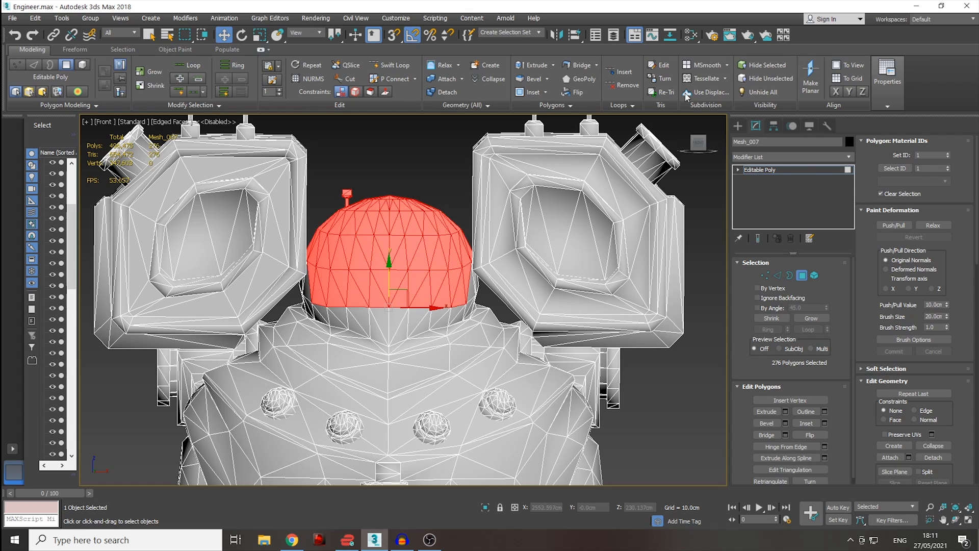
{"action": "left_click", "coordinate": [570, 105]}
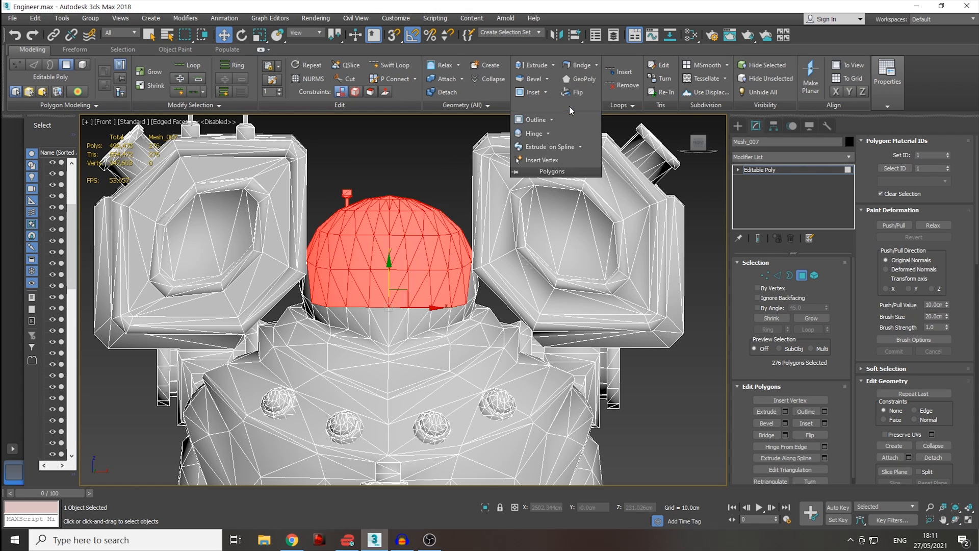
{"action": "left_click", "coordinate": [488, 104]}
{"action": "left_click", "coordinate": [463, 126]}
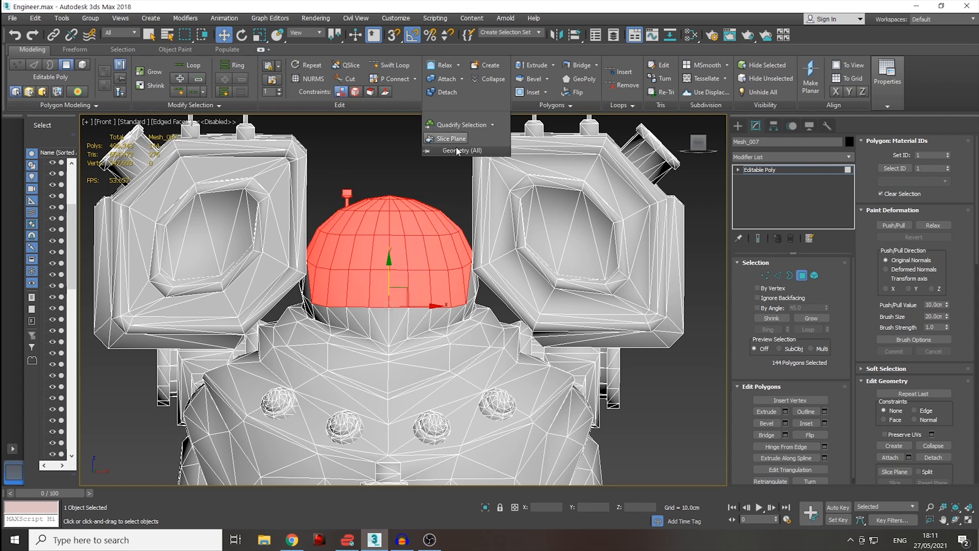
{"action": "left_click", "coordinate": [428, 277]}
{"action": "middle_click_drag", "start_coordinate": [427, 277], "coordinate": [591, 282], "text": "alt"}
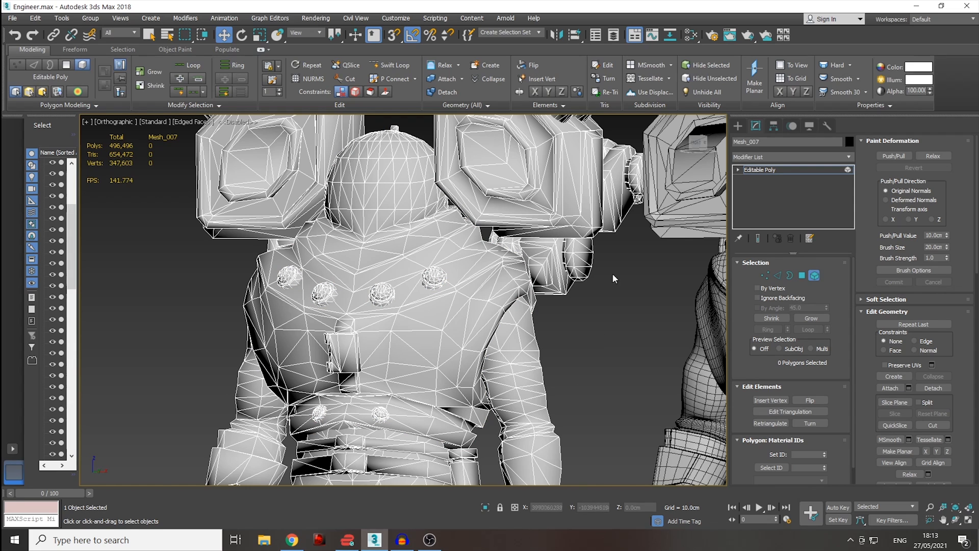
- Detach the torso-and-helmet element from the low-poly astronaut mesh
{"action": "left_click", "coordinate": [471, 306]}
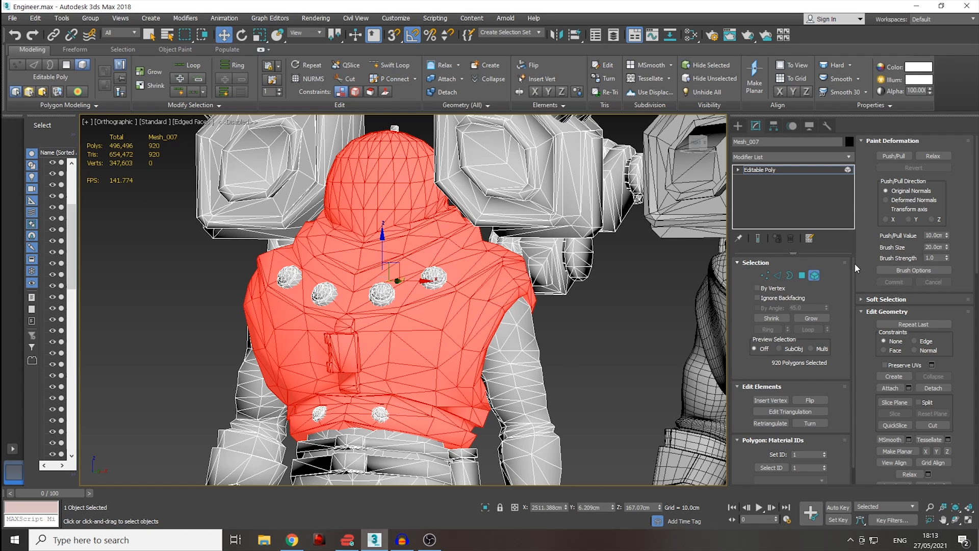
{"action": "left_click", "coordinate": [934, 387]}
{"action": "left_click", "coordinate": [508, 284]}
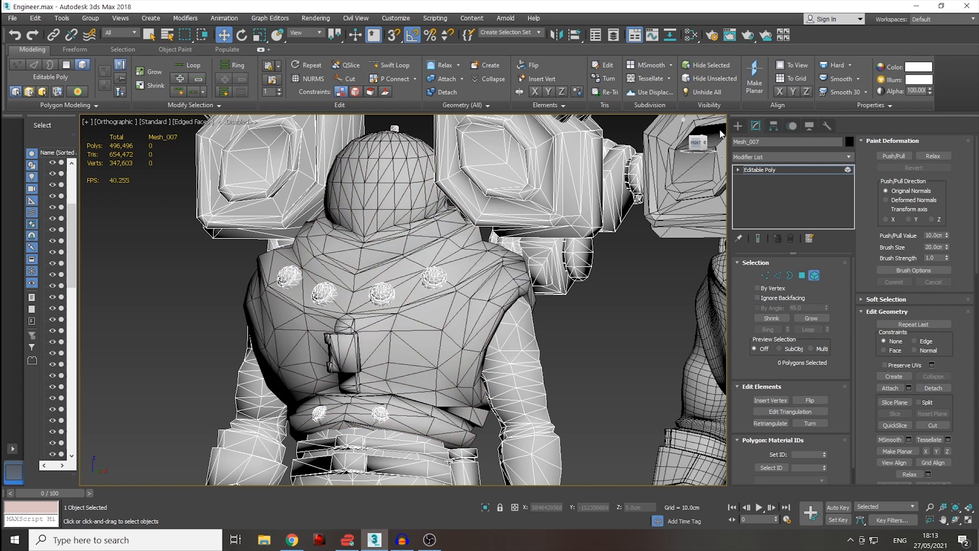
- Isolate the detached torso-and-helmet object and switch to edge-level editing at its left arm opening
{"action": "left_click", "coordinate": [466, 313]}
{"action": "left_click", "coordinate": [485, 507]}
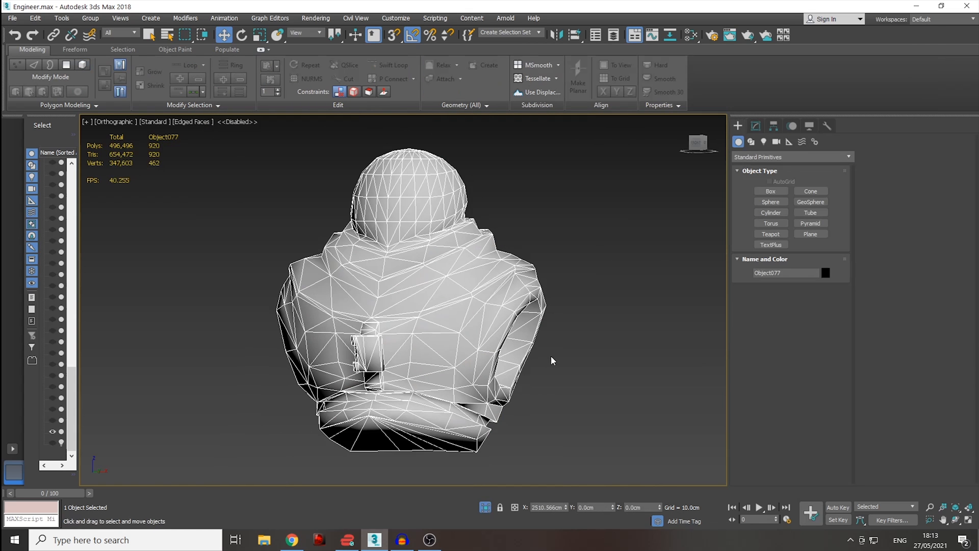
{"action": "scroll", "coordinate": [495, 339], "scroll_direction": "up", "scroll_amount": 3}
{"action": "middle_click_drag", "start_coordinate": [528, 333], "coordinate": [427, 295], "text": "alt"}
{"action": "scroll", "coordinate": [368, 337], "scroll_direction": "up", "scroll_amount": 2}
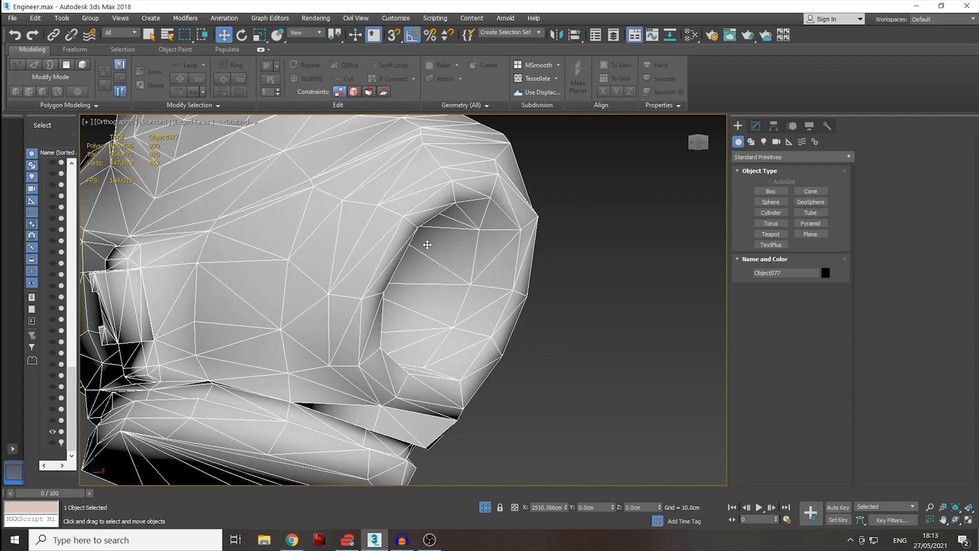
{"action": "mouse_move", "coordinate": [422, 254]}
{"action": "middle_mouse_down", "text": "alt"}
{"action": "mouse_move", "coordinate": [385, 273]}
{"action": "mouse_move", "coordinate": [411, 261]}
{"action": "middle_mouse_up", "text": "alt"}
{"action": "left_click", "coordinate": [756, 126]}
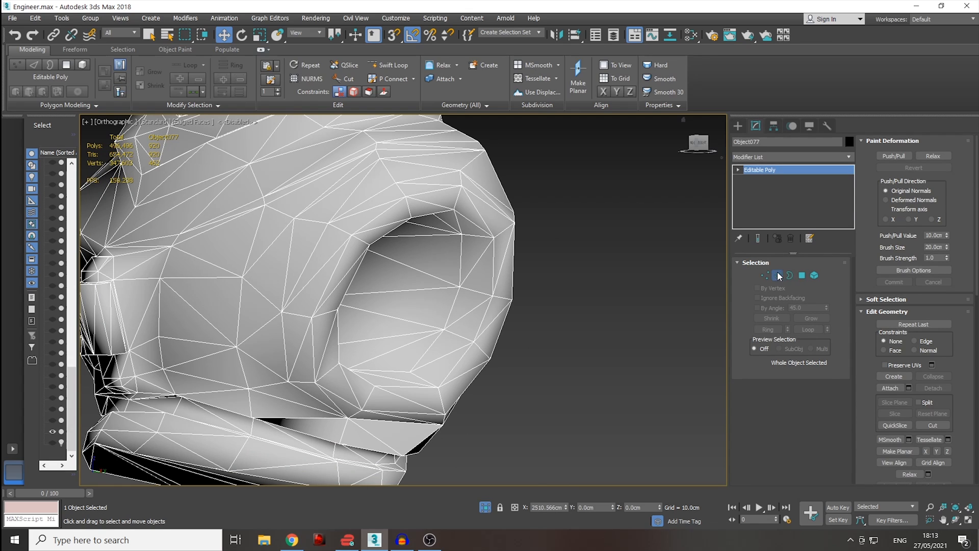
{"action": "left_click", "coordinate": [778, 275]}
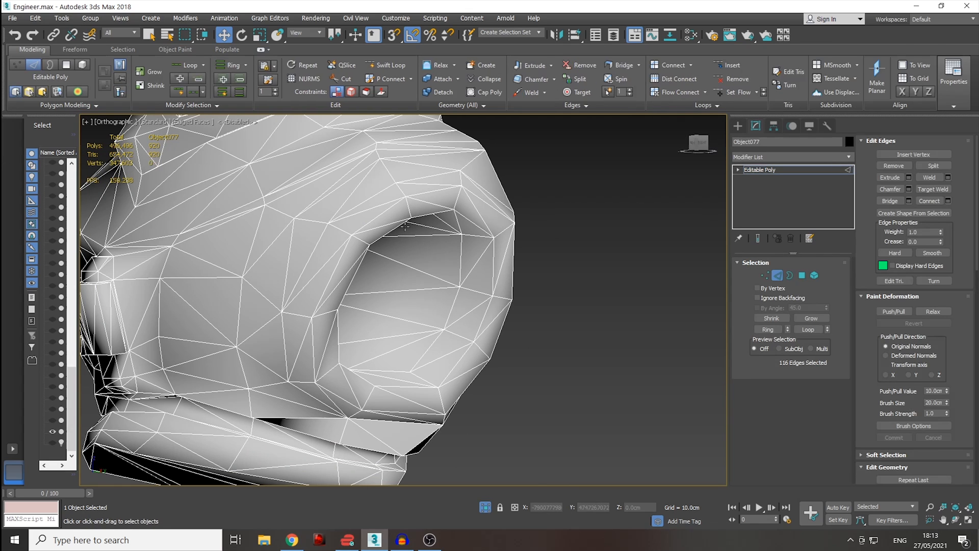
- Remove the diagonal edges all around the rim band of the left arm opening so its faces become quads
{"action": "left_click", "coordinate": [435, 204]}
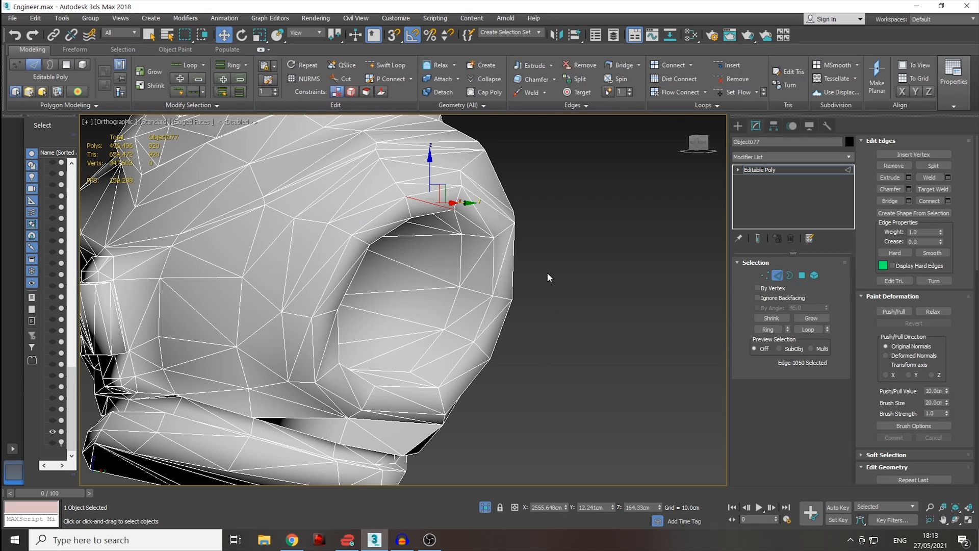
{"action": "left_click", "coordinate": [381, 227], "text": "ctrl"}
{"action": "left_click", "coordinate": [341, 279], "text": "ctrl"}
{"action": "left_click", "coordinate": [325, 353], "text": "ctrl"}
{"action": "left_click", "coordinate": [352, 393], "text": "ctrl"}
{"action": "left_click", "coordinate": [406, 403], "text": "ctrl"}
{"action": "left_click", "coordinate": [460, 375], "text": "ctrl"}
{"action": "left_click", "coordinate": [421, 404], "text": "ctrl"}
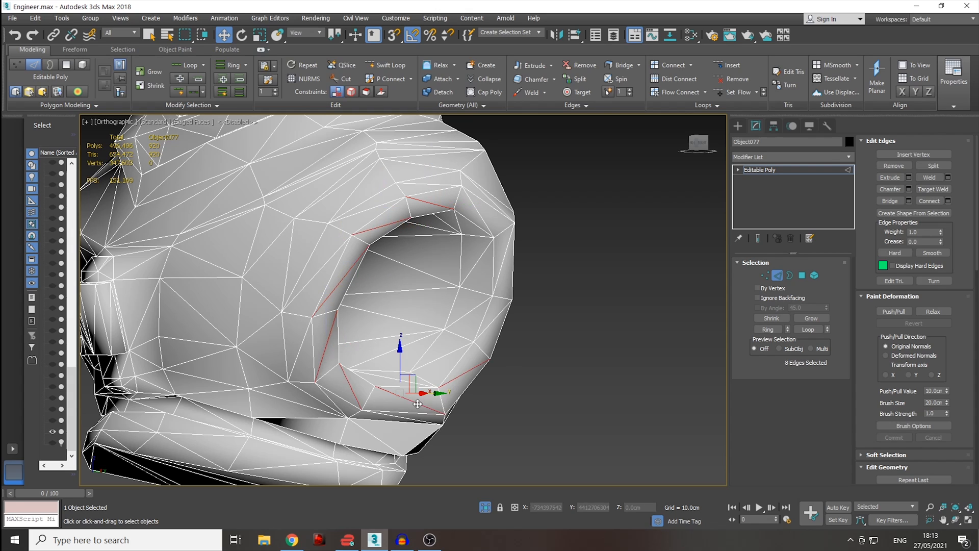
{"action": "left_click", "coordinate": [493, 321], "text": "ctrl"}
{"action": "left_click", "coordinate": [501, 268], "text": "ctrl"}
{"action": "left_click", "coordinate": [476, 208], "text": "ctrl"}
{"action": "right_click", "coordinate": [561, 258]}
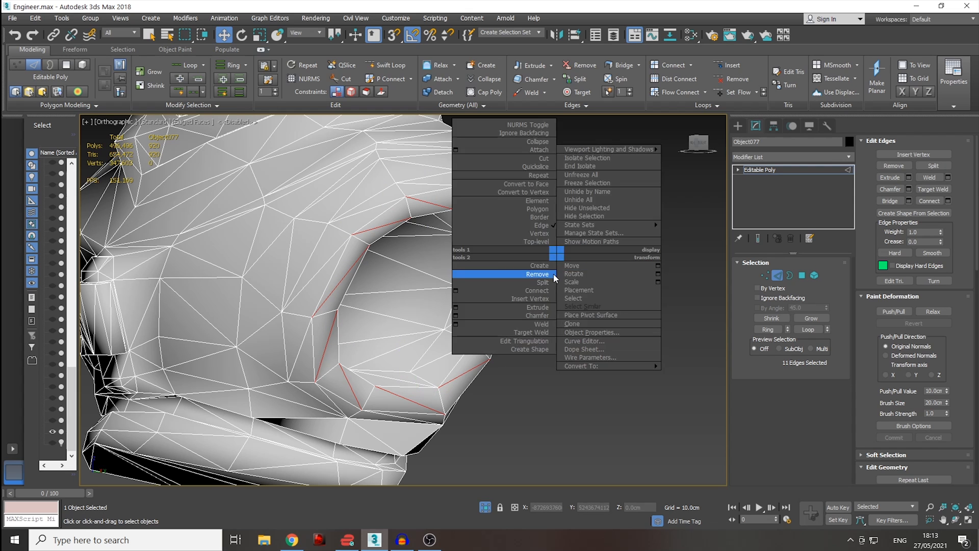
{"action": "left_click", "coordinate": [490, 277]}
- Select the diagonal edges of the outer band surrounding the left arm opening's rim and remove them
{"action": "mouse_move", "coordinate": [489, 277]}
{"action": "middle_mouse_down", "text": "alt"}
{"action": "mouse_move", "coordinate": [462, 286]}
{"action": "mouse_move", "coordinate": [439, 268]}
{"action": "mouse_move", "coordinate": [477, 275]}
{"action": "middle_mouse_up", "text": "alt"}
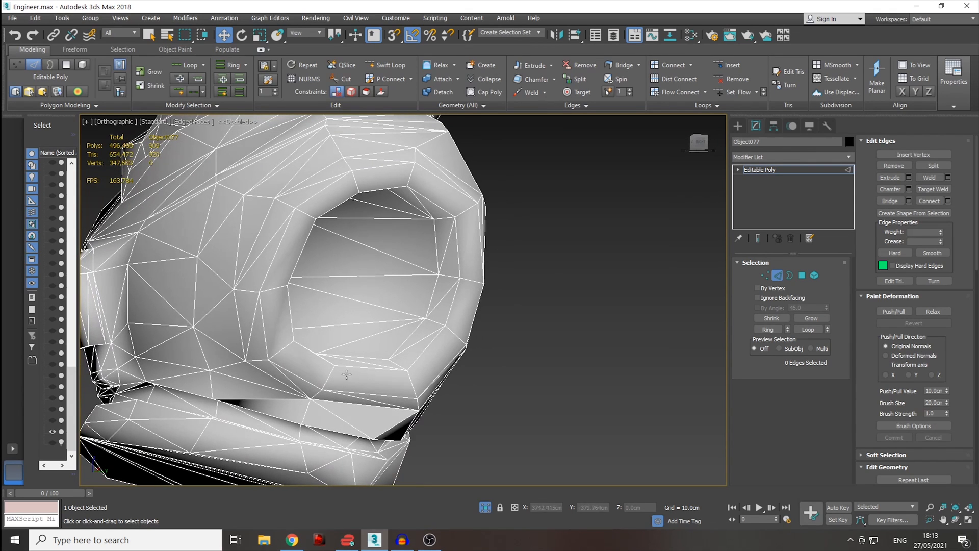
{"action": "left_click", "coordinate": [305, 191]}
{"action": "left_click", "coordinate": [263, 251], "text": "ctrl"}
{"action": "left_click", "coordinate": [248, 342], "text": "ctrl"}
{"action": "middle_click_drag", "start_coordinate": [278, 365], "coordinate": [287, 385], "text": "alt"}
{"action": "left_click", "coordinate": [287, 373], "text": "ctrl"}
{"action": "left_click", "coordinate": [338, 401], "text": "ctrl"}
{"action": "middle_click_drag", "start_coordinate": [418, 387], "coordinate": [363, 404], "text": "alt"}
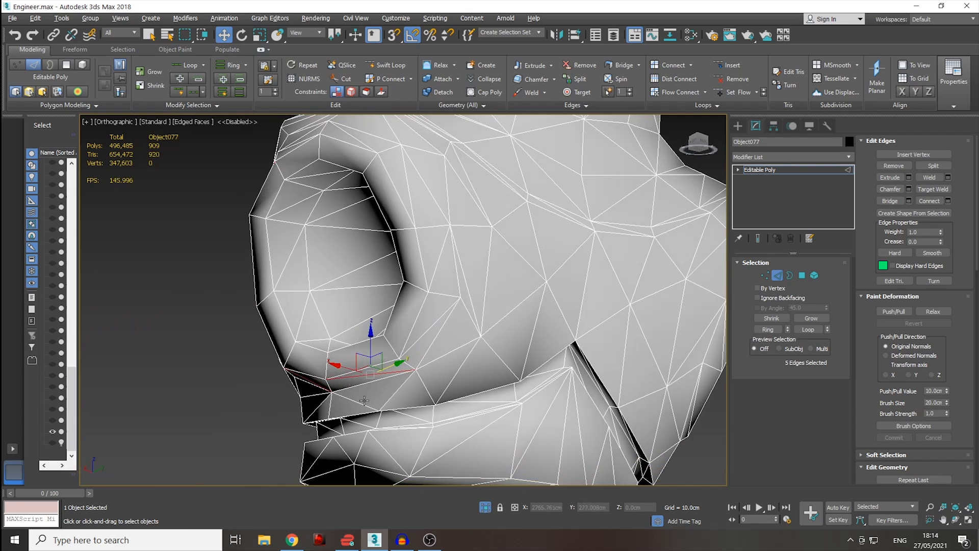
{"action": "left_click", "coordinate": [429, 328], "text": "ctrl"}
{"action": "left_click", "coordinate": [441, 251], "text": "ctrl"}
{"action": "left_click", "coordinate": [407, 179], "text": "ctrl"}
{"action": "left_click", "coordinate": [360, 146], "text": "ctrl"}
{"action": "middle_click_drag", "start_coordinate": [360, 146], "coordinate": [407, 203], "text": "alt"}
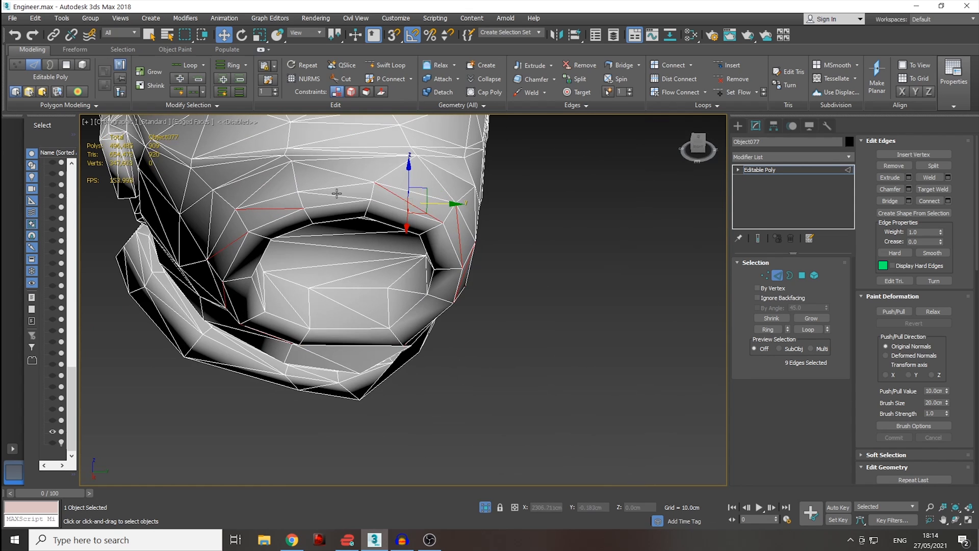
{"action": "left_click", "coordinate": [337, 196], "text": "ctrl"}
{"action": "right_click", "coordinate": [617, 243]}
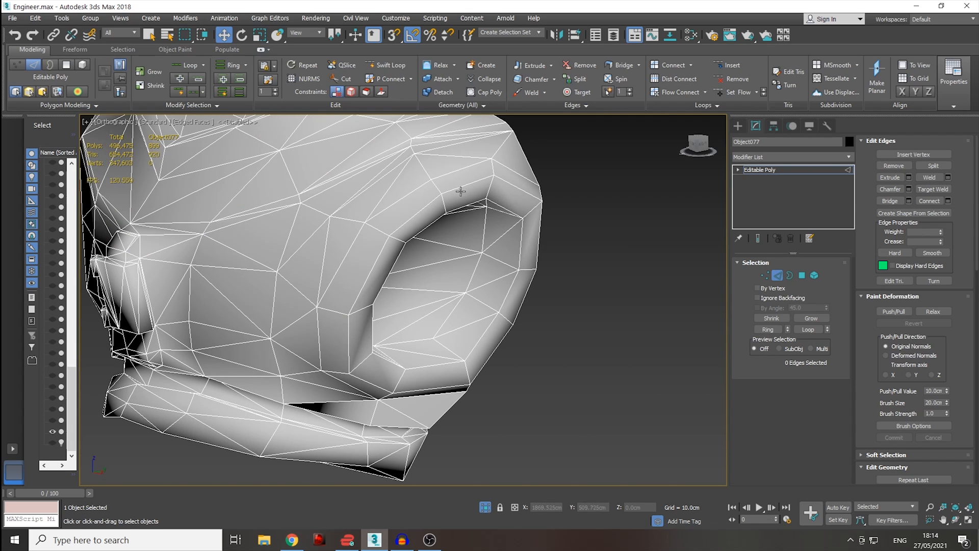
- Remove the remaining diagonal edges on the inner wall and recessed surface inside the left arm opening
{"action": "middle_click_drag", "start_coordinate": [417, 274], "coordinate": [460, 270]}
{"action": "scroll", "coordinate": [430, 305], "scroll_direction": "down", "scroll_amount": 3}
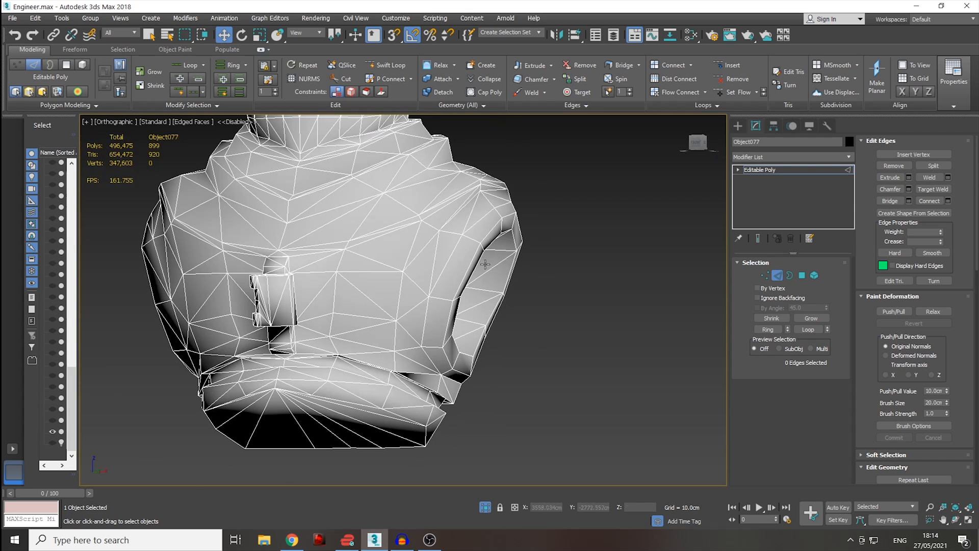
{"action": "middle_click_drag", "start_coordinate": [527, 274], "coordinate": [440, 236], "text": "alt"}
{"action": "scroll", "coordinate": [440, 237], "scroll_direction": "up", "scroll_amount": 2}
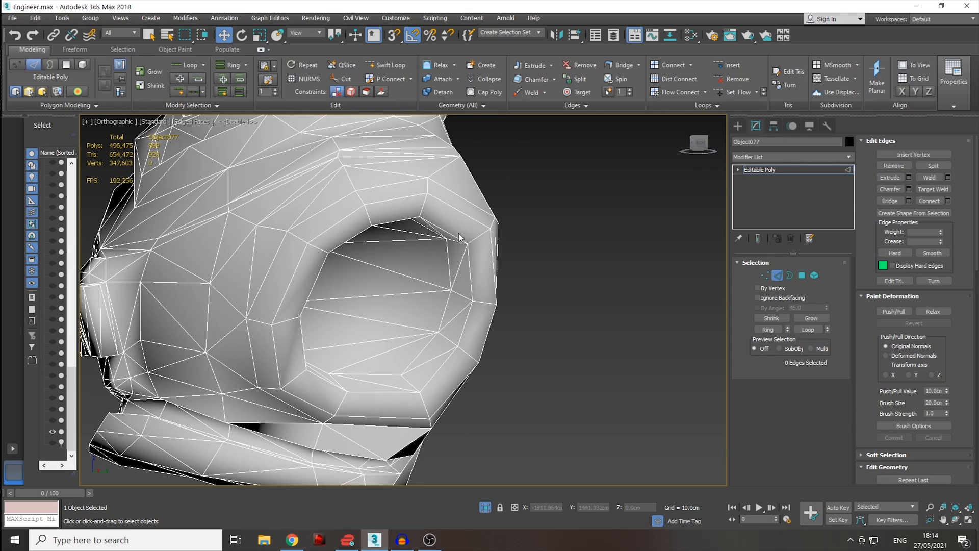
{"action": "left_click", "coordinate": [460, 264]}
{"action": "middle_click_drag", "start_coordinate": [461, 265], "coordinate": [387, 207], "text": "alt"}
{"action": "left_click", "coordinate": [444, 204], "text": "ctrl"}
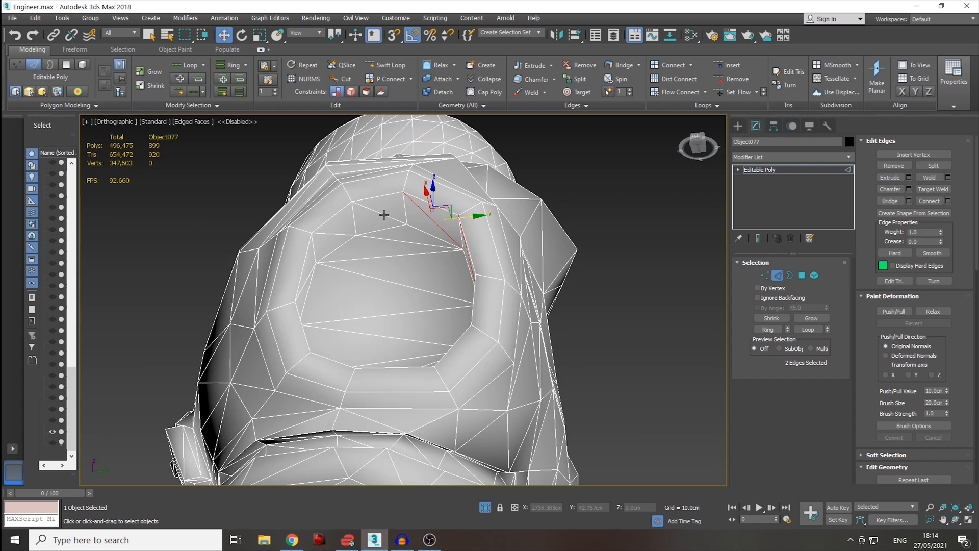
{"action": "left_click", "coordinate": [384, 214], "text": "ctrl"}
{"action": "middle_click_drag", "start_coordinate": [342, 236], "coordinate": [347, 294], "text": "alt"}
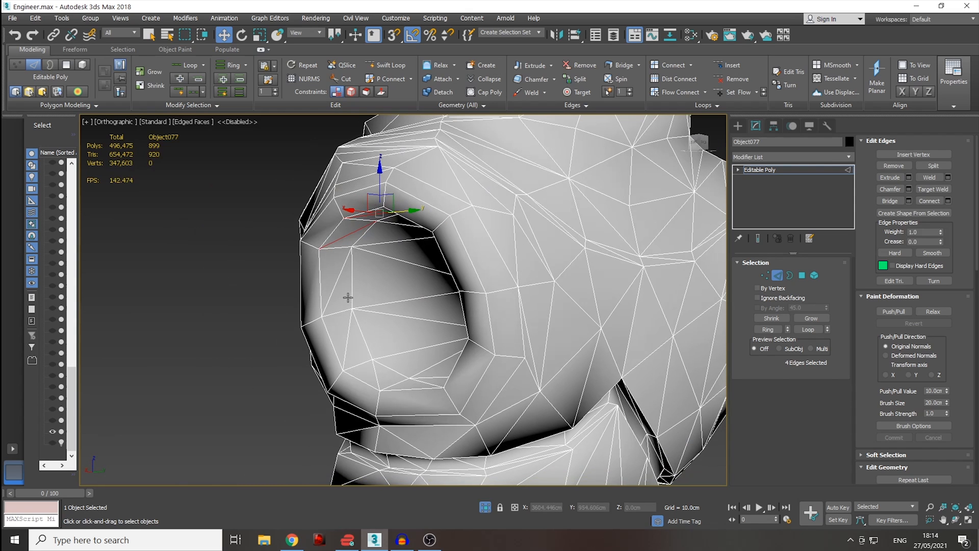
{"action": "left_click", "coordinate": [335, 287], "text": "ctrl"}
{"action": "left_click", "coordinate": [336, 278]}
{"action": "left_click", "coordinate": [348, 348], "text": "ctrl"}
{"action": "left_click", "coordinate": [378, 378], "text": "ctrl"}
{"action": "middle_click_drag", "start_coordinate": [377, 378], "coordinate": [382, 319], "text": "alt"}
{"action": "left_click", "coordinate": [427, 369], "text": "ctrl"}
{"action": "left_click", "coordinate": [447, 331], "text": "ctrl"}
{"action": "left_click", "coordinate": [408, 237], "text": "ctrl"}
{"action": "left_click", "coordinate": [389, 275], "text": "ctrl"}
{"action": "left_click", "coordinate": [382, 319], "text": "ctrl"}
{"action": "key", "text": "BackSpace"}
- Test loop selection on the cleaned arm opening by selecting its outer, rim and inner edge loops together
{"action": "middle_click_drag", "start_coordinate": [433, 269], "coordinate": [555, 324], "text": "alt"}
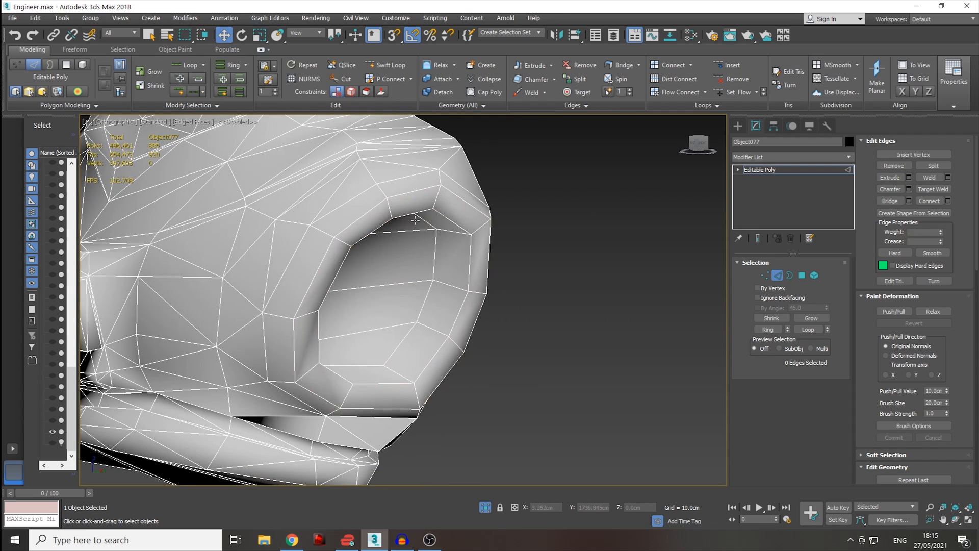
{"action": "double_click", "coordinate": [349, 226]}
{"action": "double_click", "coordinate": [362, 238], "text": "ctrl"}
{"action": "double_click", "coordinate": [372, 220], "text": "alt"}
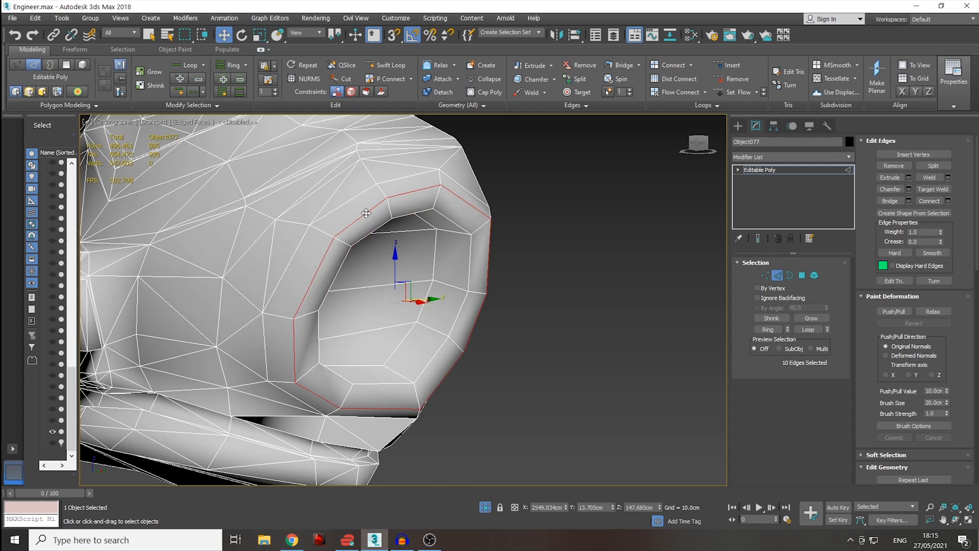
{"action": "double_click", "coordinate": [412, 211], "text": "ctrl"}
{"action": "double_click", "coordinate": [436, 252], "text": "ctrl"}
{"action": "mouse_move", "coordinate": [454, 252]}
{"action": "middle_mouse_down", "text": "alt"}
{"action": "mouse_move", "coordinate": [478, 256]}
{"action": "mouse_move", "coordinate": [468, 254]}
{"action": "middle_mouse_up", "text": "alt"}
{"action": "middle_click_drag", "start_coordinate": [286, 200], "coordinate": [454, 251]}
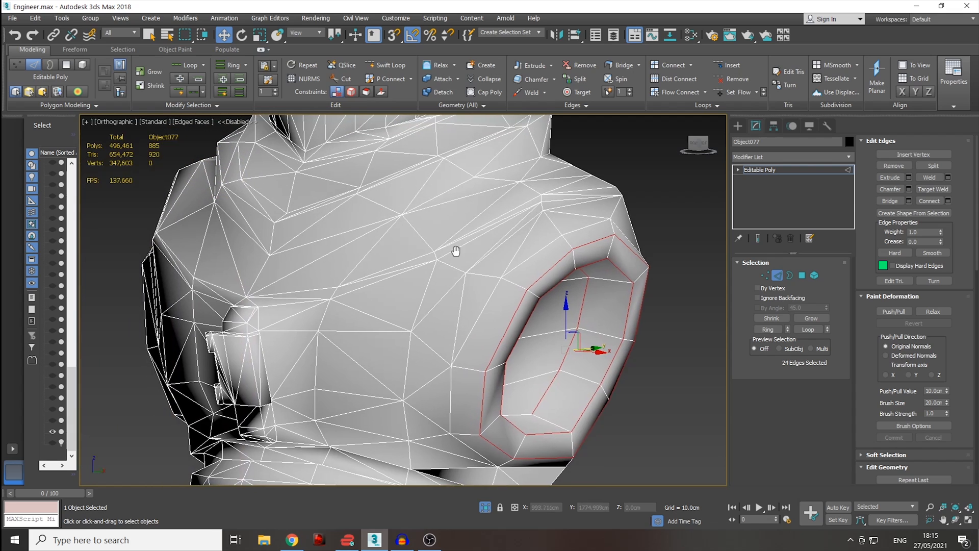
- Select individual edges across the still-triangulated chest to examine how the edge flow splits between the chest box and shoulder
{"action": "left_click", "coordinate": [368, 287]}
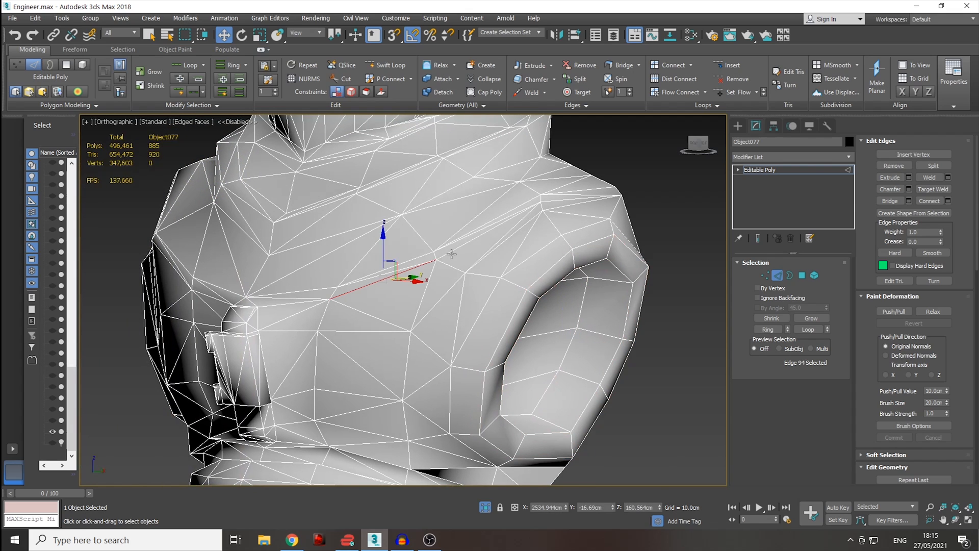
{"action": "scroll", "coordinate": [436, 261], "scroll_direction": "up", "scroll_amount": 3}
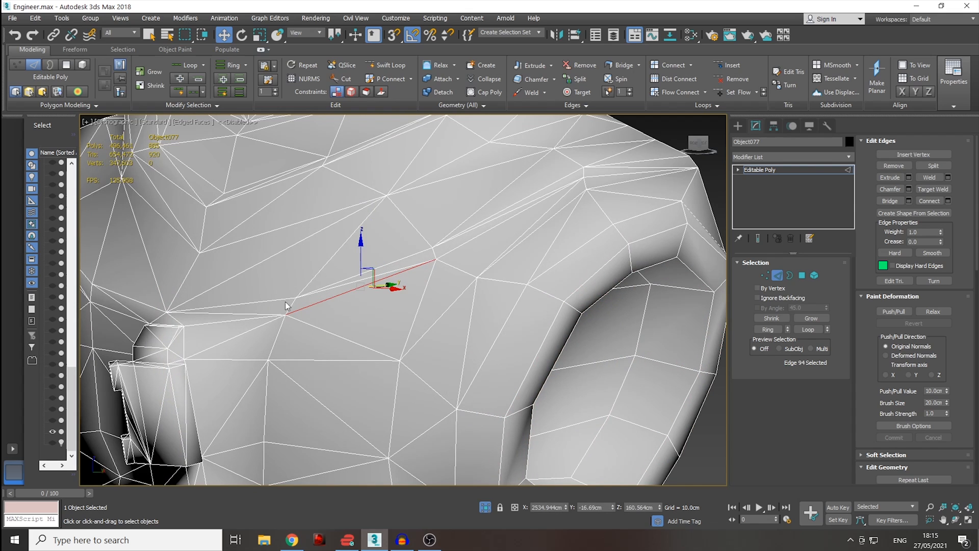
{"action": "scroll", "coordinate": [270, 329], "scroll_direction": "up", "scroll_amount": 3}
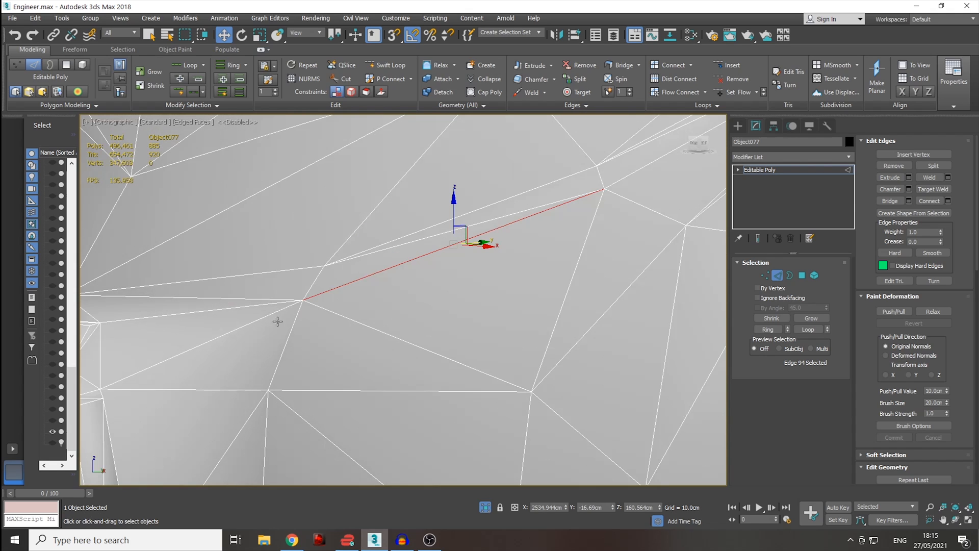
{"action": "left_click", "coordinate": [229, 297]}
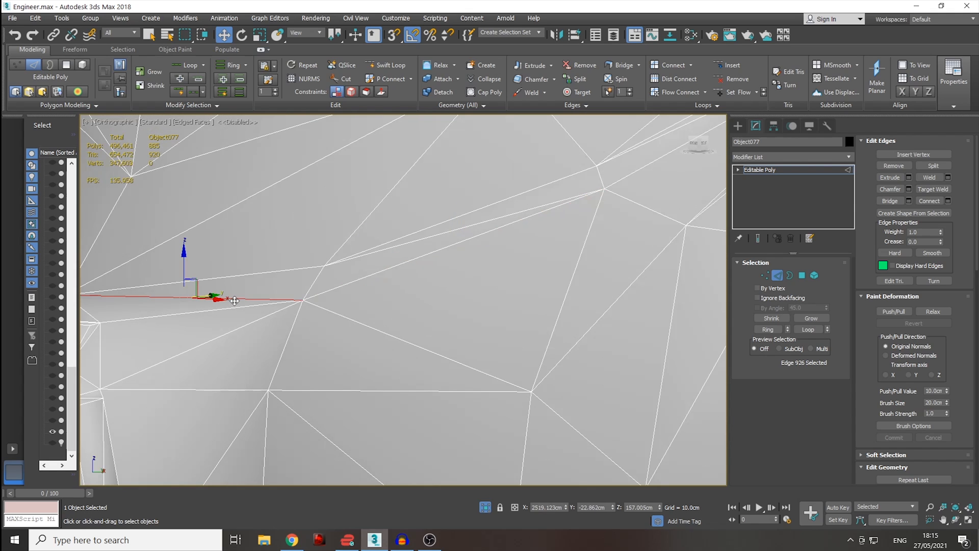
{"action": "left_click", "coordinate": [237, 306]}
{"action": "left_click", "coordinate": [247, 324]}
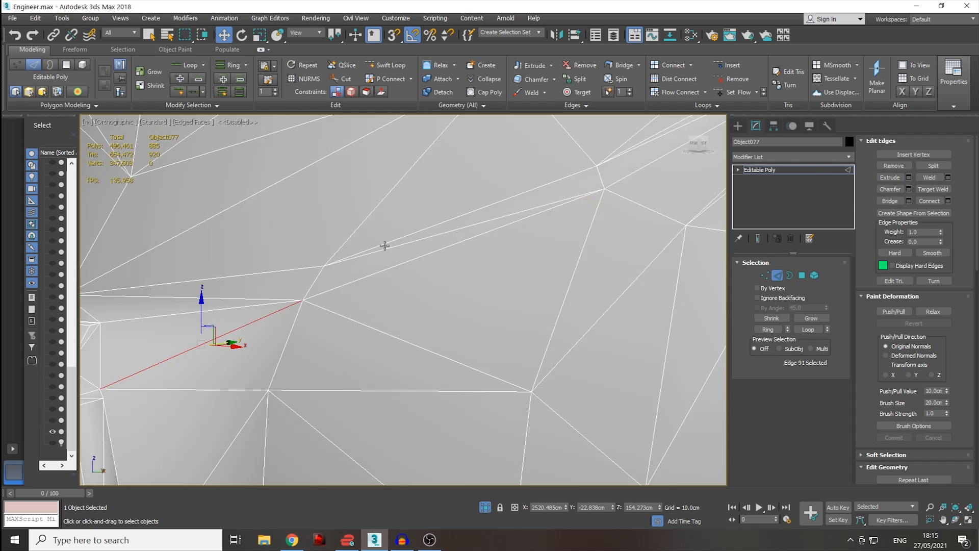
{"action": "left_click", "coordinate": [377, 272]}
{"action": "scroll", "coordinate": [378, 222], "scroll_direction": "down", "scroll_amount": 4}
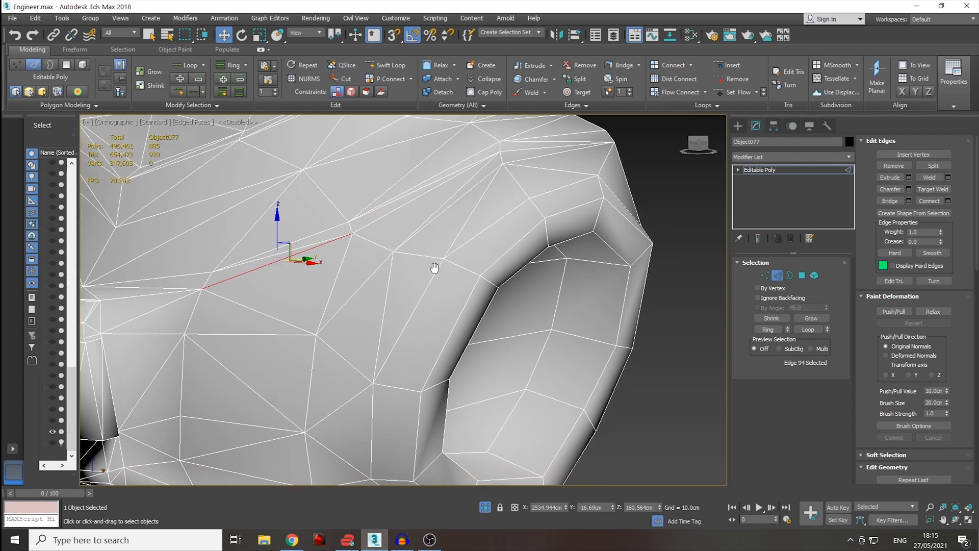
{"action": "left_click", "coordinate": [377, 211], "text": "ctrl"}
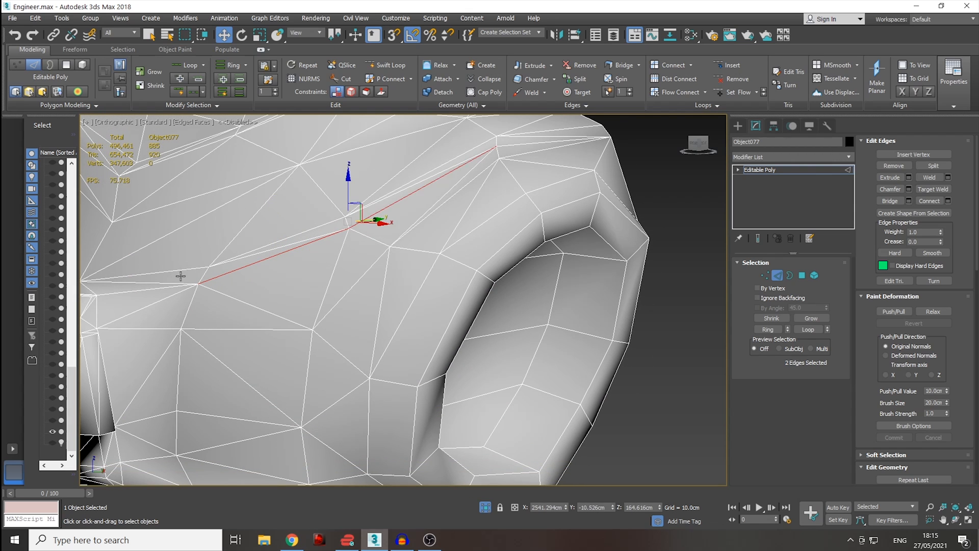
{"action": "left_click", "coordinate": [159, 290], "text": "ctrl"}
- Select the outer, rim and inner edge loops of the left arm opening
{"action": "middle_click_drag", "start_coordinate": [502, 247], "coordinate": [370, 281]}
{"action": "left_click", "coordinate": [394, 177]}
{"action": "double_click", "coordinate": [390, 176]}
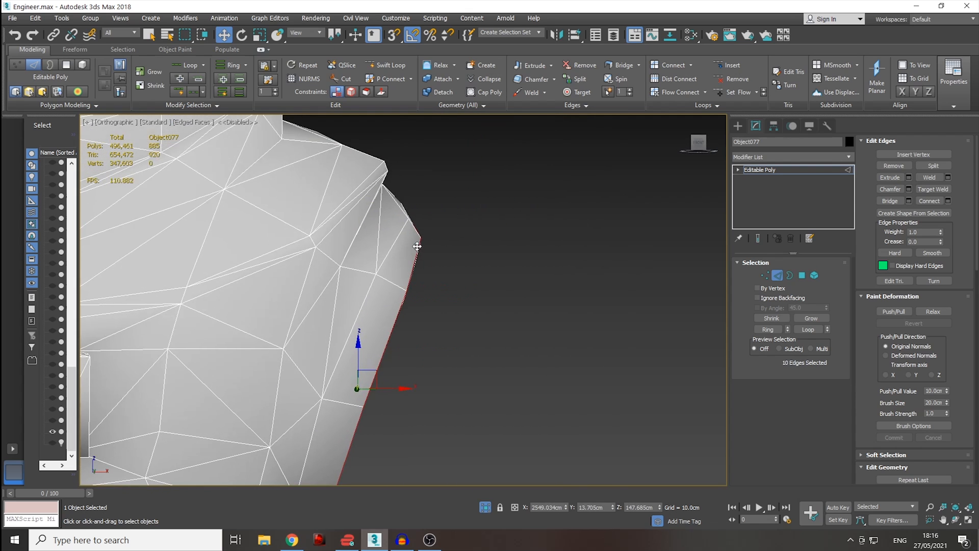
{"action": "middle_click_drag", "start_coordinate": [420, 247], "coordinate": [422, 228], "text": "alt"}
{"action": "middle_click_drag", "start_coordinate": [420, 345], "coordinate": [350, 268], "text": "alt"}
{"action": "double_click", "coordinate": [443, 240], "text": "ctrl"}
{"action": "double_click", "coordinate": [388, 307], "text": "ctrl"}
{"action": "middle_click_drag", "start_coordinate": [387, 308], "coordinate": [597, 221], "text": "alt"}
{"action": "double_click", "coordinate": [460, 286], "text": "ctrl"}
{"action": "scroll", "coordinate": [461, 286], "scroll_direction": "up", "scroll_amount": 2}
- Apply a Quad Chamfer modifier to the selected edge loops with an amount of 0.07 and a sharpness of 1.0
{"action": "left_click", "coordinate": [812, 161]}
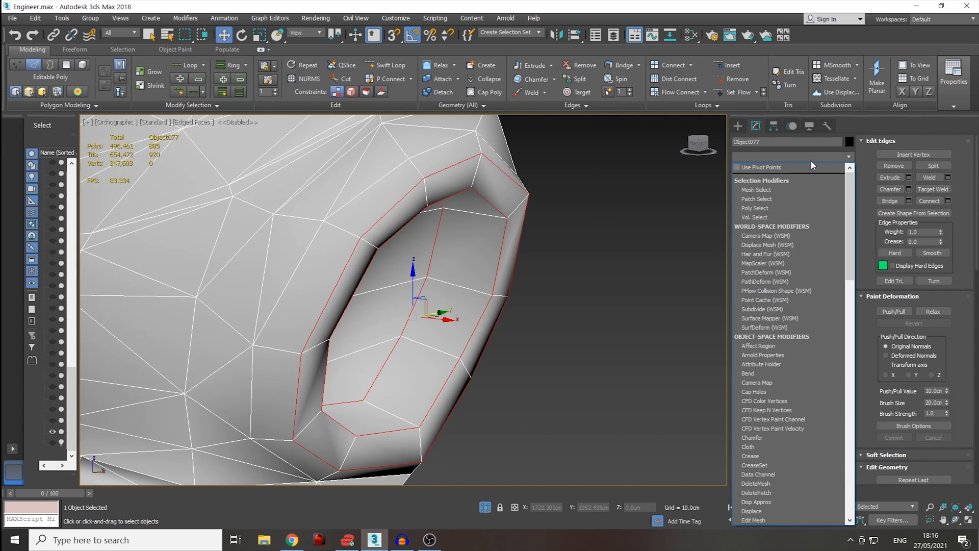
{"action": "key", "text": "q"}
{"action": "key", "text": "Return"}
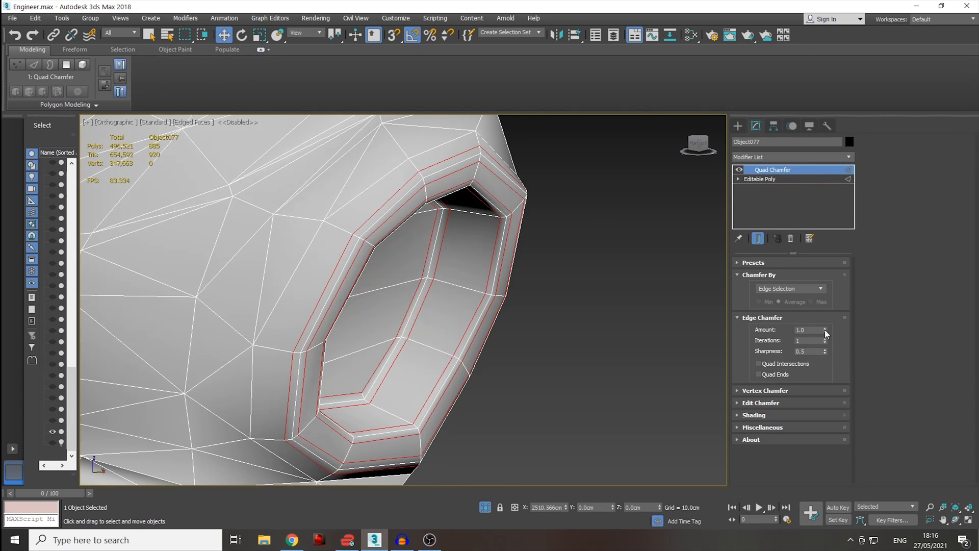
{"action": "left_click_drag", "start_coordinate": [825, 352], "coordinate": [833, 301]}
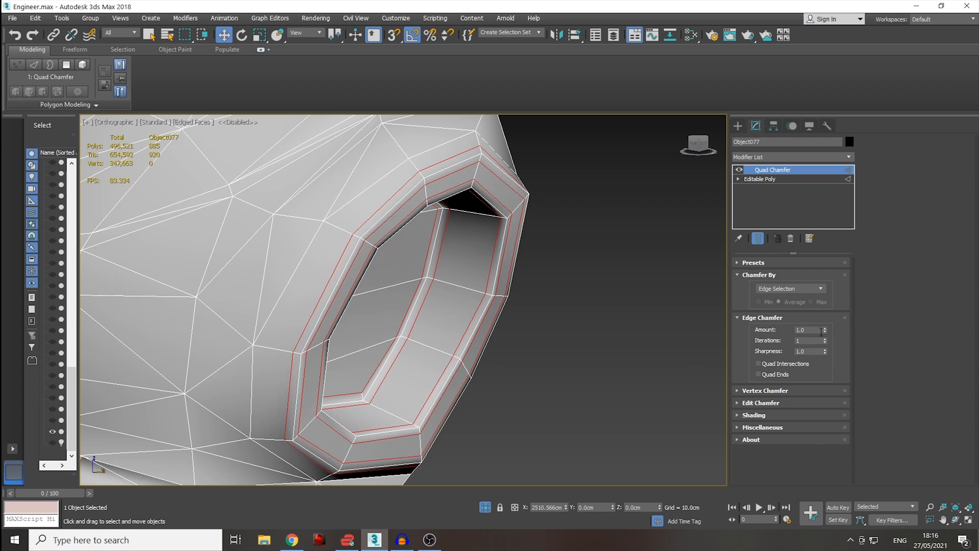
{"action": "left_click_drag", "start_coordinate": [826, 334], "coordinate": [815, 379]}
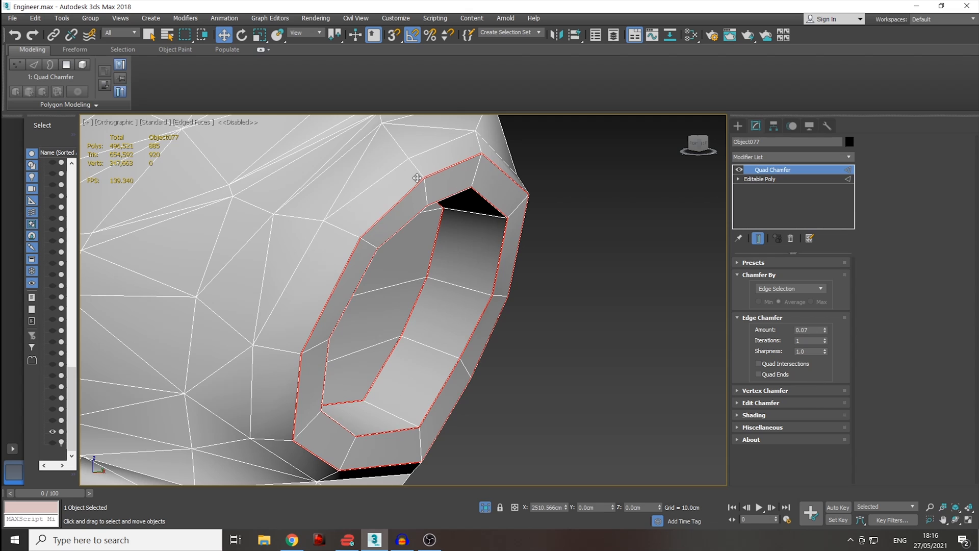
{"action": "scroll", "coordinate": [417, 178], "scroll_direction": "up", "scroll_amount": 10}
{"action": "scroll", "coordinate": [480, 221], "scroll_direction": "down", "scroll_amount": 10}
{"action": "middle_click_drag", "start_coordinate": [527, 245], "coordinate": [529, 224]}
{"action": "scroll", "coordinate": [449, 213], "scroll_direction": "down", "scroll_amount": 2}
{"action": "scroll", "coordinate": [529, 225], "scroll_direction": "down", "scroll_amount": 3}
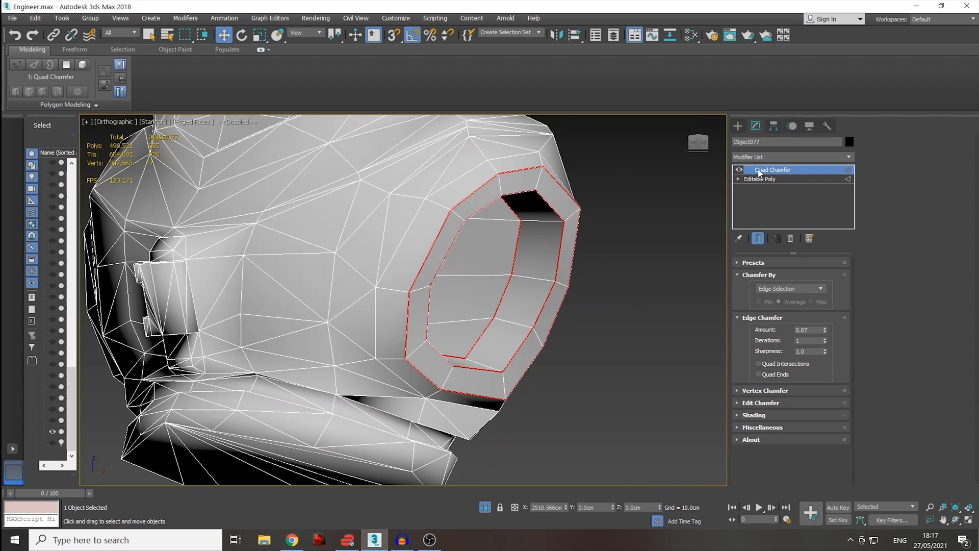
- Add a TurboSmooth modifier above Quad Chamfer and turn off the edged-faces display to show the smoothed arm opening
{"action": "middle_click_drag", "start_coordinate": [428, 320], "coordinate": [425, 364], "text": "alt"}
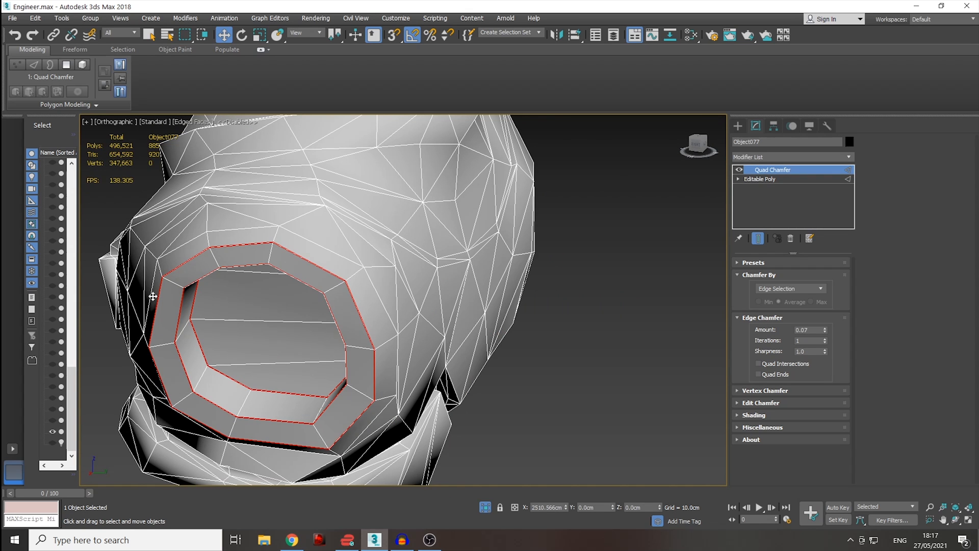
{"action": "left_click", "coordinate": [772, 158]}
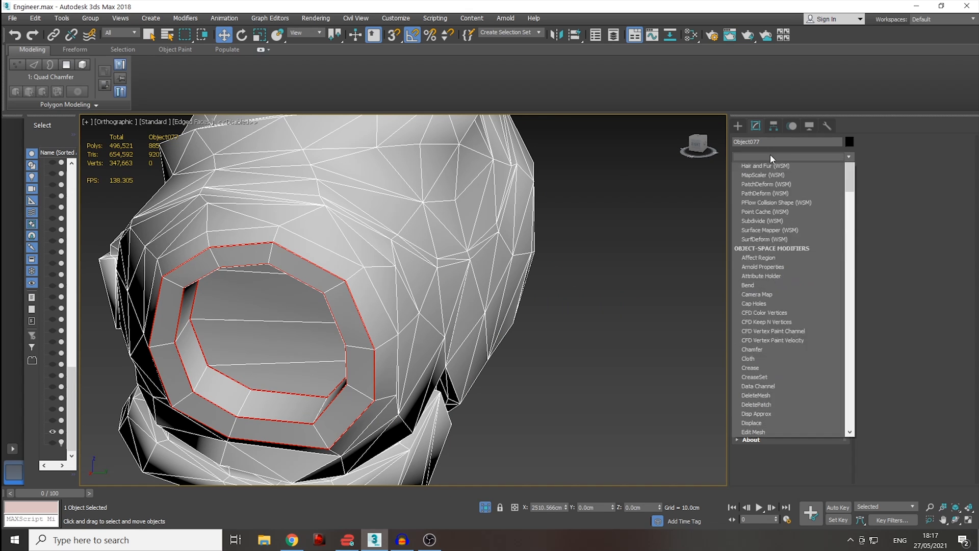
{"action": "type", "text": "tu"}
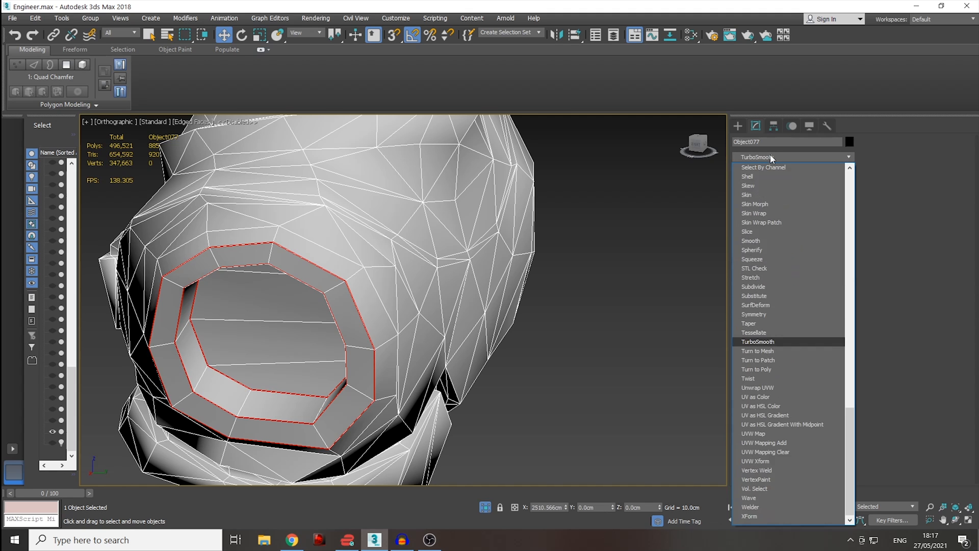
{"action": "key", "text": "Return"}
{"action": "key", "text": "F4"}
{"action": "mouse_move", "coordinate": [442, 278]}
{"action": "middle_mouse_down", "text": "alt"}
{"action": "mouse_move", "coordinate": [476, 262]}
{"action": "mouse_move", "coordinate": [534, 267]}
{"action": "mouse_move", "coordinate": [607, 252]}
{"action": "mouse_move", "coordinate": [565, 243]}
{"action": "mouse_move", "coordinate": [516, 270]}
{"action": "mouse_move", "coordinate": [558, 288]}
{"action": "mouse_move", "coordinate": [595, 270]}
{"action": "middle_mouse_up", "text": "alt"}
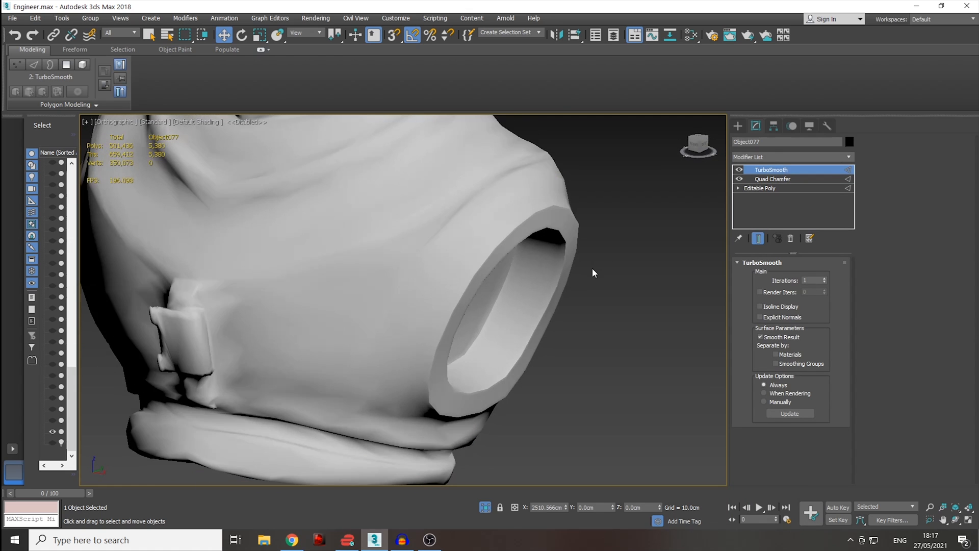
- Turn the edged-faces display back on and set the torso's TurboSmooth iterations to 3
{"action": "key", "text": "F4"}
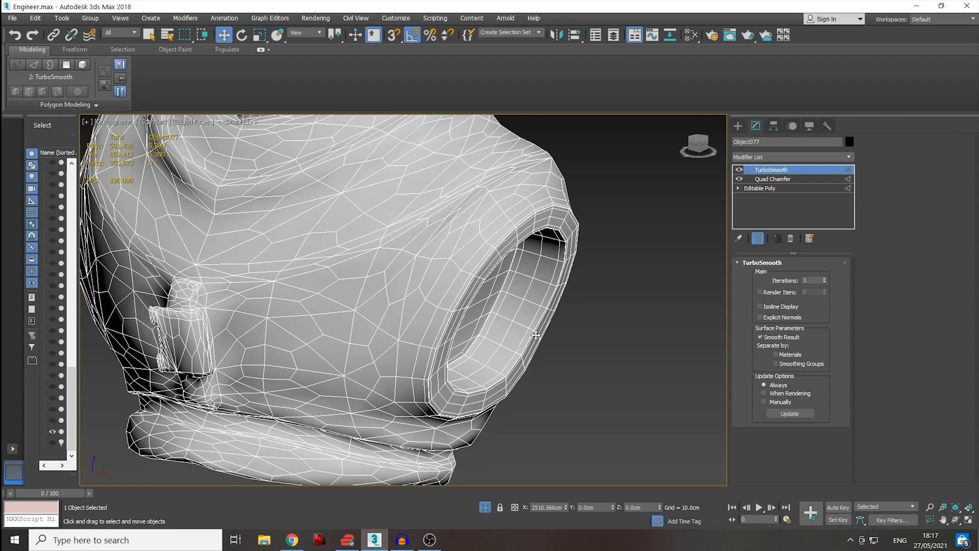
{"action": "left_click", "coordinate": [825, 279]}
{"action": "left_click", "coordinate": [824, 278]}
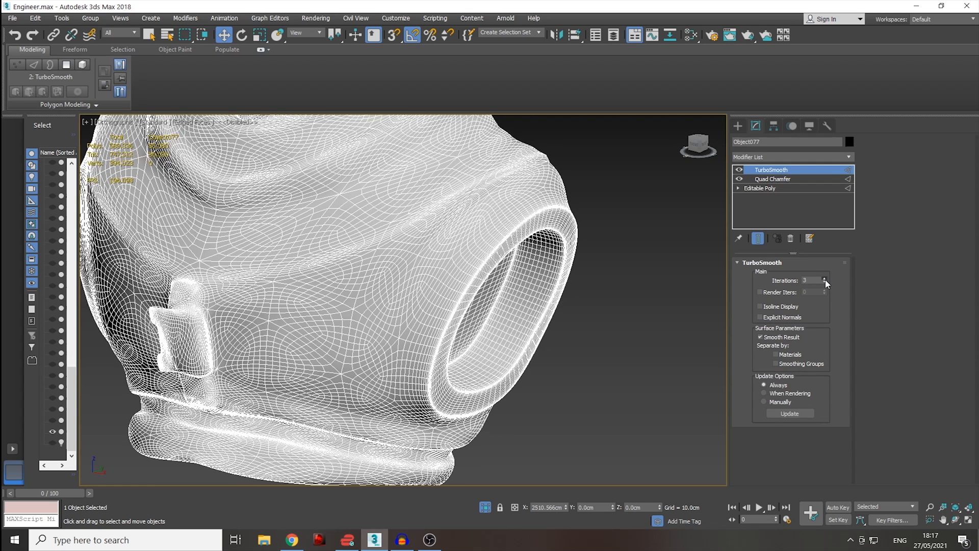
- Exit isolation and compare the dense subdivided torso wireframe with the cleaner topology of the neighbouring character
{"action": "left_click", "coordinate": [482, 507]}
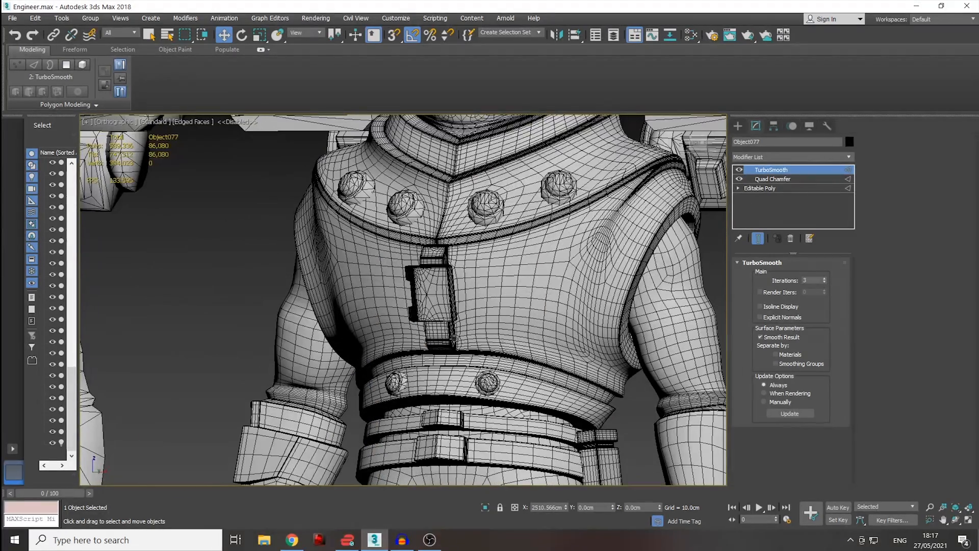
{"action": "middle_click_drag", "start_coordinate": [357, 330], "coordinate": [586, 346]}
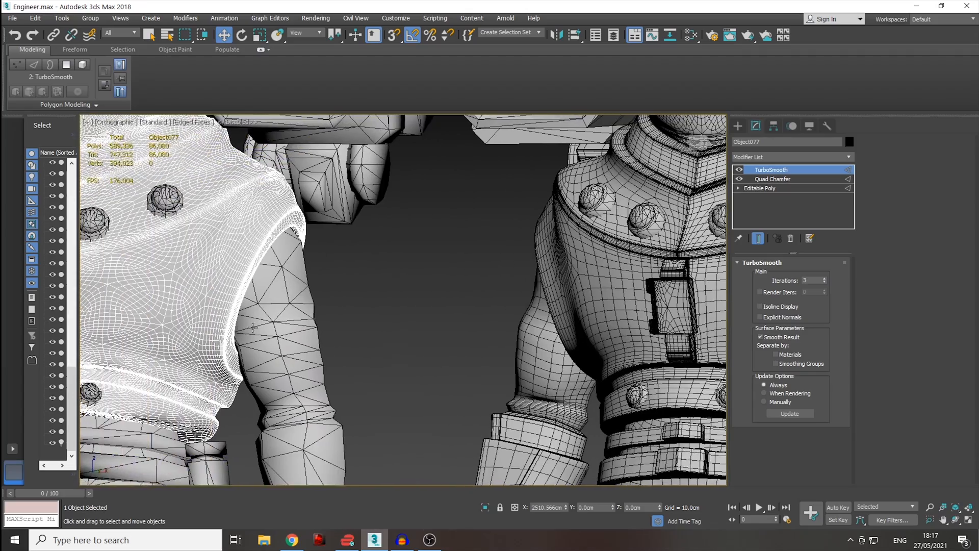
{"action": "middle_click_drag", "start_coordinate": [238, 325], "coordinate": [442, 317]}
{"action": "middle_click_drag", "start_coordinate": [547, 328], "coordinate": [351, 310]}
{"action": "scroll", "coordinate": [401, 319], "scroll_direction": "up", "scroll_amount": 6}
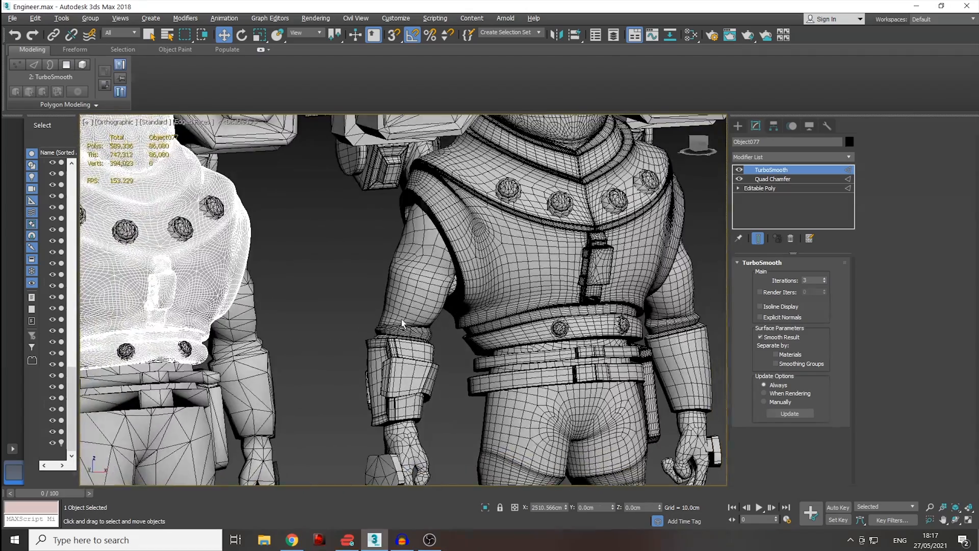
{"action": "middle_click_drag", "start_coordinate": [486, 314], "coordinate": [491, 322]}
{"action": "scroll", "coordinate": [499, 328], "scroll_direction": "down", "scroll_amount": 4}
{"action": "middle_click_drag", "start_coordinate": [397, 324], "coordinate": [220, 314], "text": "alt"}
{"action": "scroll", "coordinate": [221, 314], "scroll_direction": "up", "scroll_amount": 3}
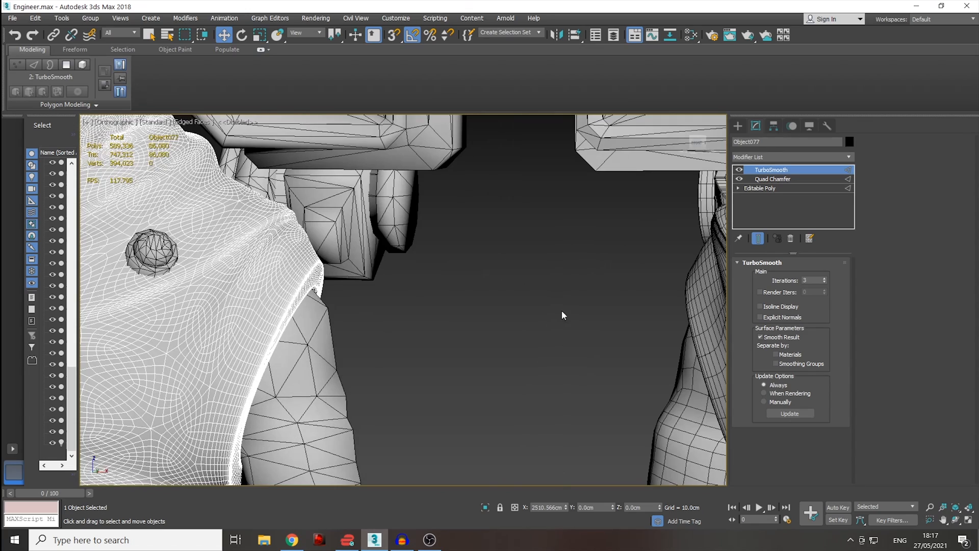
- Set the TurboSmooth iterations to 2 and isolate the torso again
{"action": "left_click", "coordinate": [825, 282]}
{"action": "scroll", "coordinate": [413, 321], "scroll_direction": "up", "scroll_amount": 5}
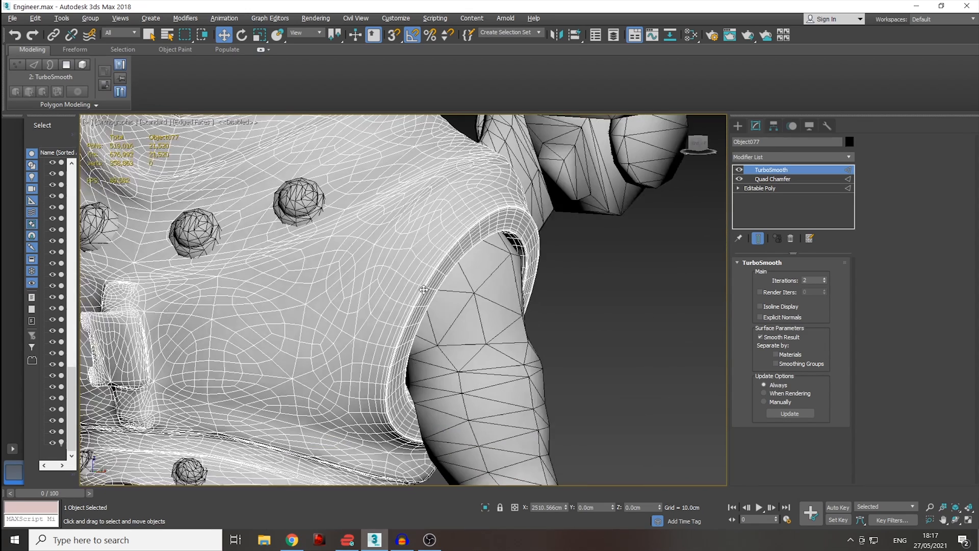
{"action": "left_click", "coordinate": [485, 507]}
{"action": "middle_click_drag", "start_coordinate": [479, 353], "coordinate": [508, 395], "text": "alt"}
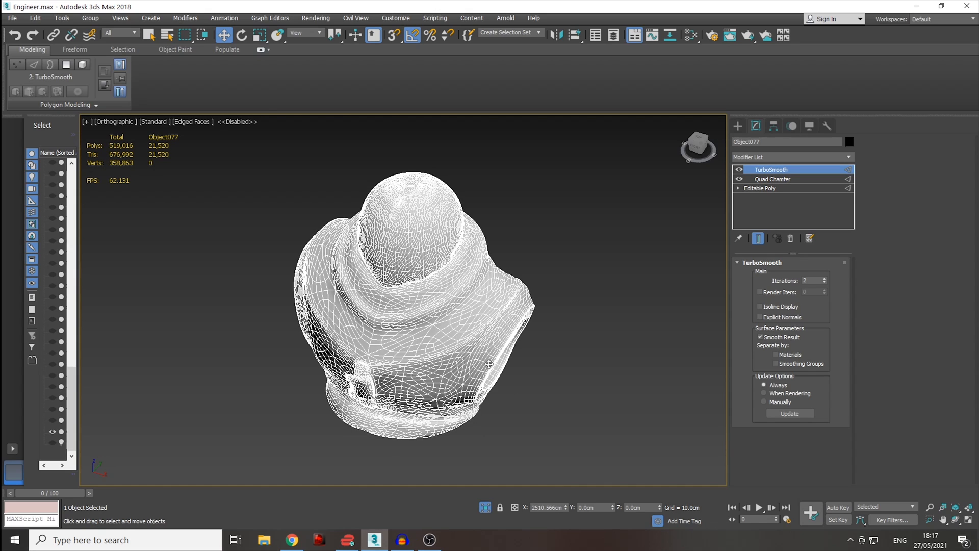
- Try 3 TurboSmooth iterations on the isolated torso, and remove the TurboSmooth modifier from its stack
{"action": "left_click", "coordinate": [824, 278]}
{"action": "scroll", "coordinate": [436, 389], "scroll_direction": "up", "scroll_amount": 5}
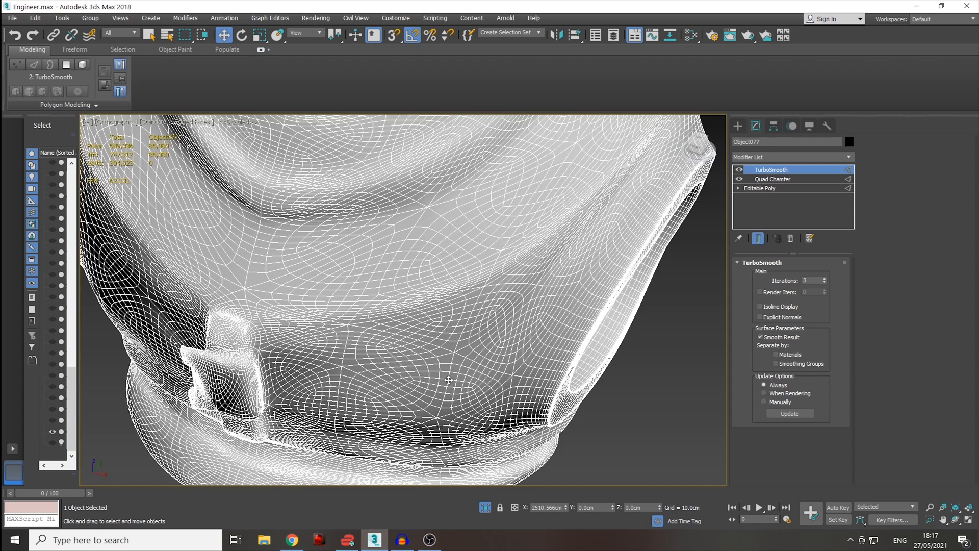
{"action": "scroll", "coordinate": [448, 379], "scroll_direction": "down", "scroll_amount": 3}
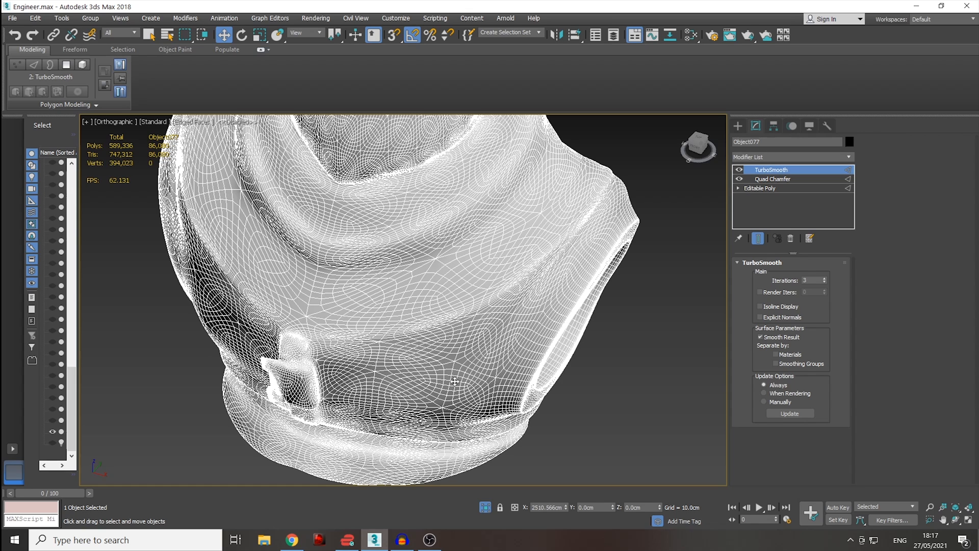
{"action": "left_click", "coordinate": [825, 282]}
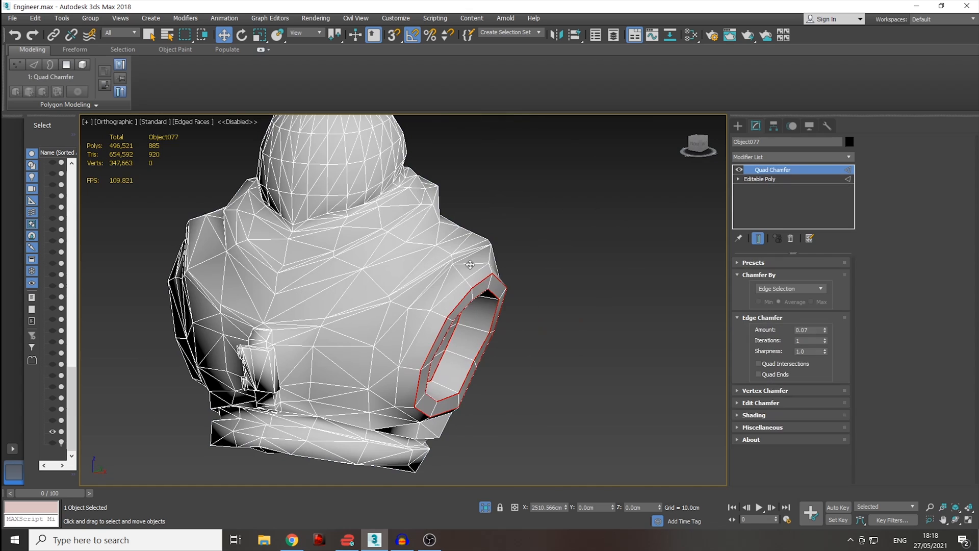
- Collapse the torso's whole modifier stack into a single Editable Poly
{"action": "right_click", "coordinate": [769, 180]}
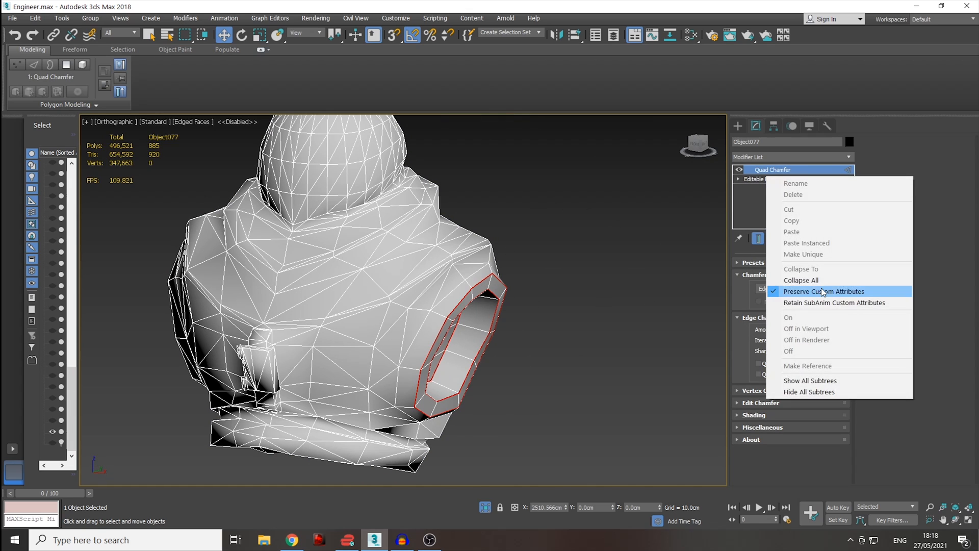
{"action": "left_click", "coordinate": [791, 280]}
{"action": "left_click", "coordinate": [551, 317]}
{"action": "middle_click_drag", "start_coordinate": [452, 317], "coordinate": [501, 292]}
{"action": "left_click", "coordinate": [482, 288]}
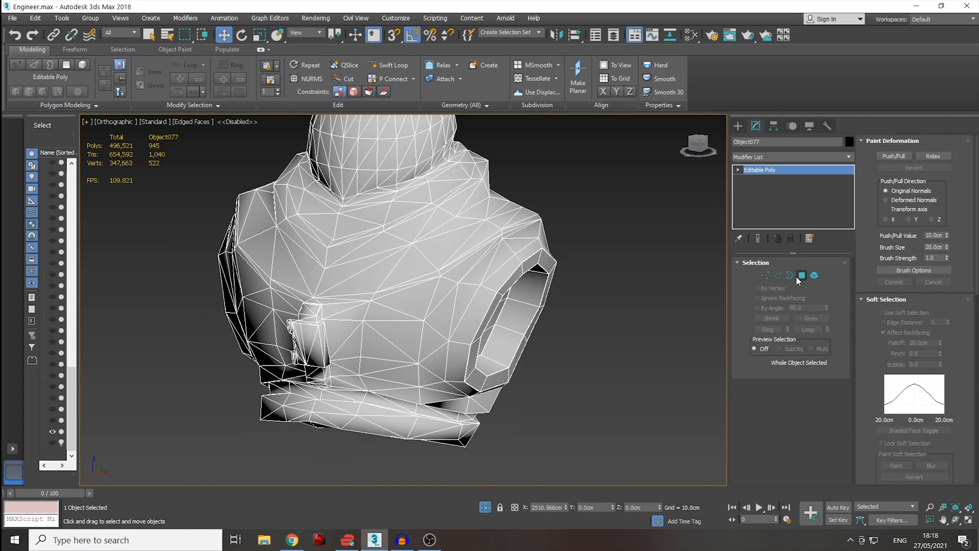
- Enter edge sub-object mode on the torso and clear the selected arm-opening edges
{"action": "left_click", "coordinate": [778, 275]}
{"action": "scroll", "coordinate": [422, 272], "scroll_direction": "up", "scroll_amount": 4}
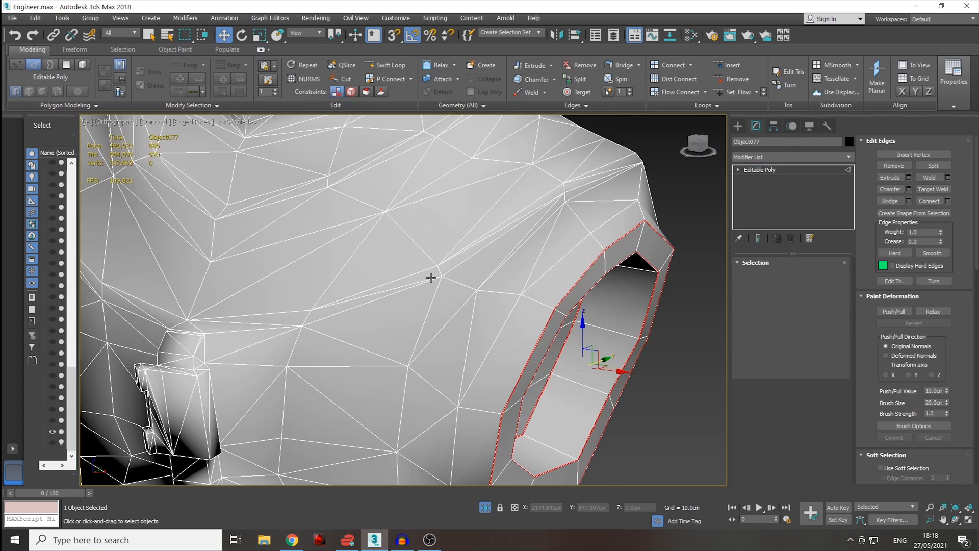
{"action": "scroll", "coordinate": [430, 276], "scroll_direction": "down", "scroll_amount": 2}
{"action": "middle_click_drag", "start_coordinate": [430, 276], "coordinate": [472, 276], "text": "alt"}
{"action": "scroll", "coordinate": [628, 308], "scroll_direction": "down", "scroll_amount": 2}
{"action": "left_click", "coordinate": [628, 308]}
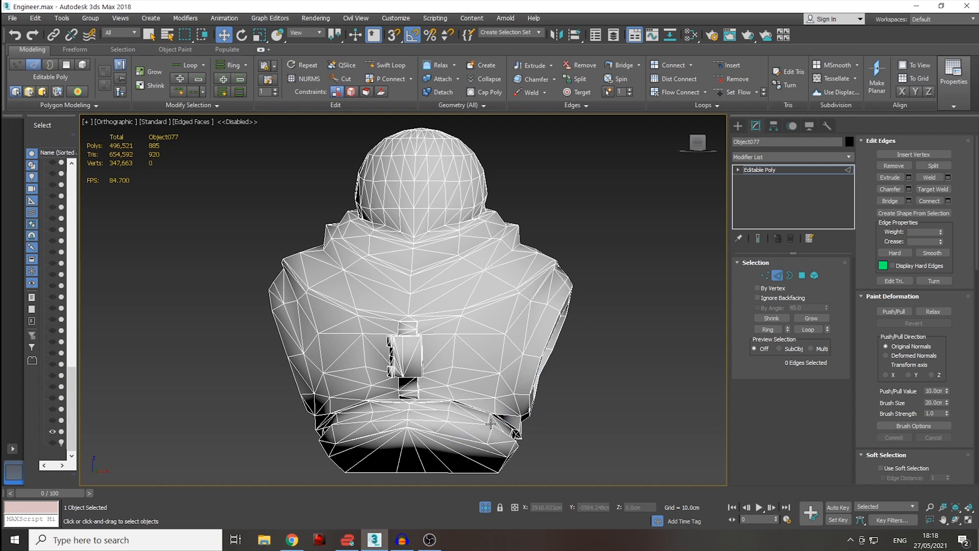
- Select edges along the triangulated waist band to examine how its edge flow breaks up
{"action": "scroll", "coordinate": [489, 425], "scroll_direction": "up", "scroll_amount": 3}
{"action": "middle_click_drag", "start_coordinate": [485, 425], "coordinate": [399, 338], "text": "alt"}
{"action": "scroll", "coordinate": [423, 426], "scroll_direction": "down", "scroll_amount": 1}
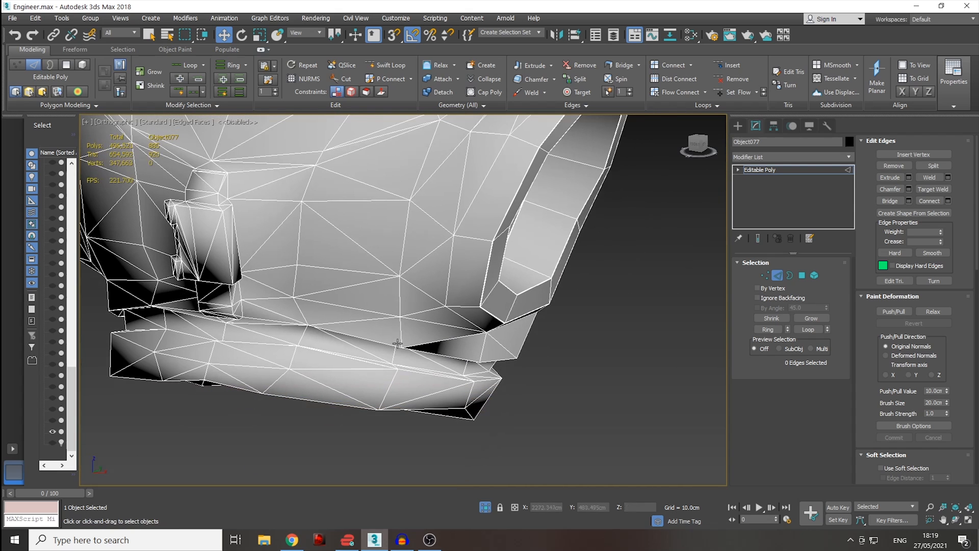
{"action": "left_click", "coordinate": [396, 366]}
{"action": "left_click", "coordinate": [408, 365]}
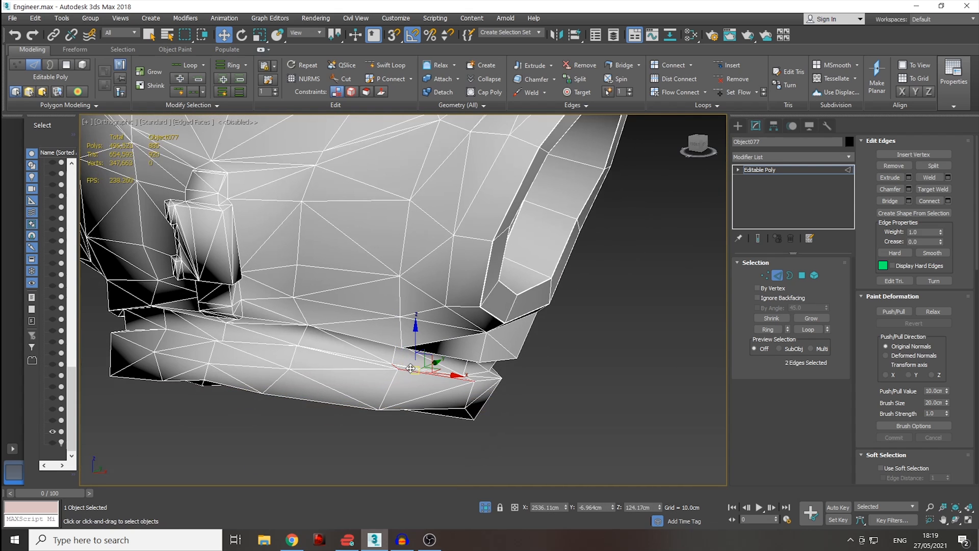
{"action": "left_click", "coordinate": [375, 341]}
{"action": "scroll", "coordinate": [485, 340], "scroll_direction": "down", "scroll_amount": 3}
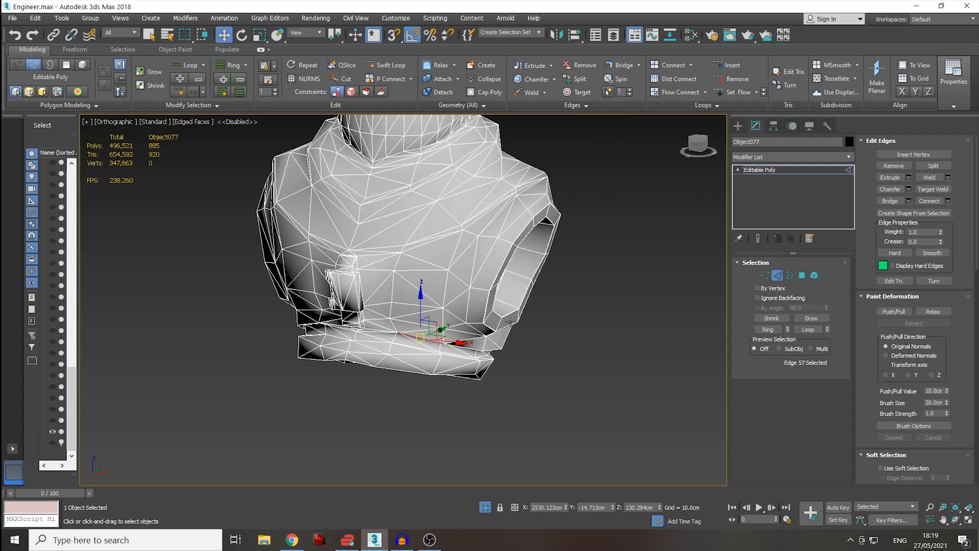
{"action": "middle_click_drag", "start_coordinate": [513, 323], "coordinate": [501, 393]}
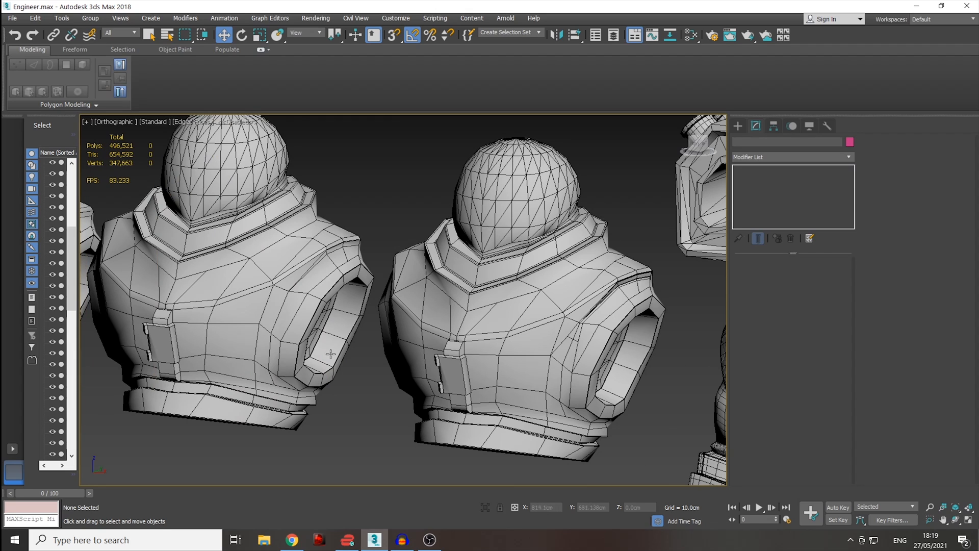
- Select the cleaned-up quad torso and enter edge sub-object mode to inspect its shoulder crease
{"action": "left_click", "coordinate": [317, 294]}
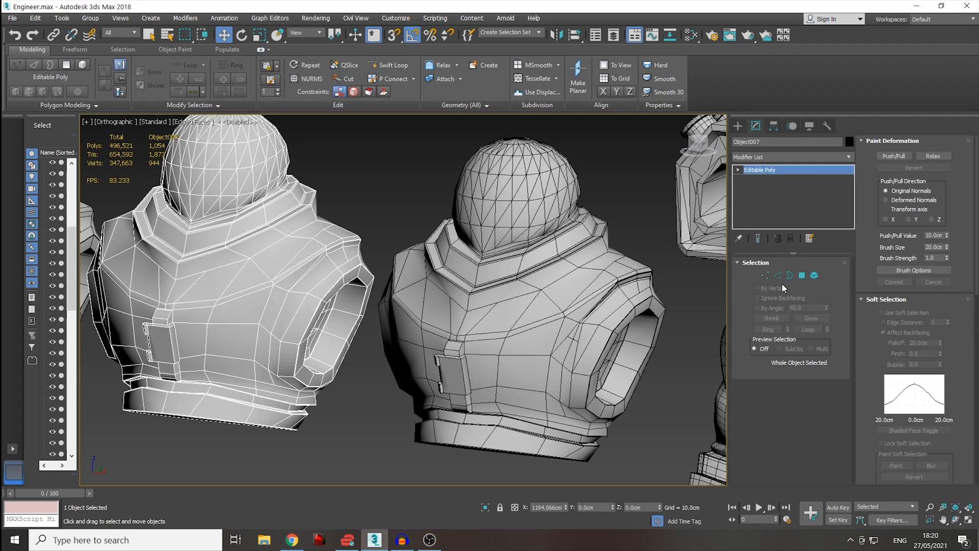
{"action": "left_click", "coordinate": [777, 275]}
{"action": "scroll", "coordinate": [282, 274], "scroll_direction": "up", "scroll_amount": 8}
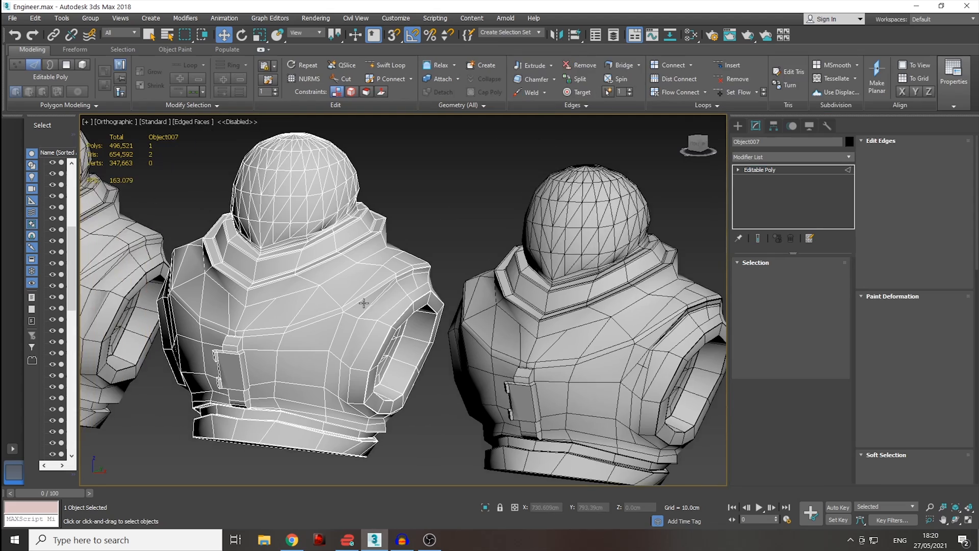
{"action": "scroll", "coordinate": [374, 309], "scroll_direction": "down", "scroll_amount": 5}
{"action": "middle_click_drag", "start_coordinate": [373, 301], "coordinate": [406, 289], "text": "alt"}
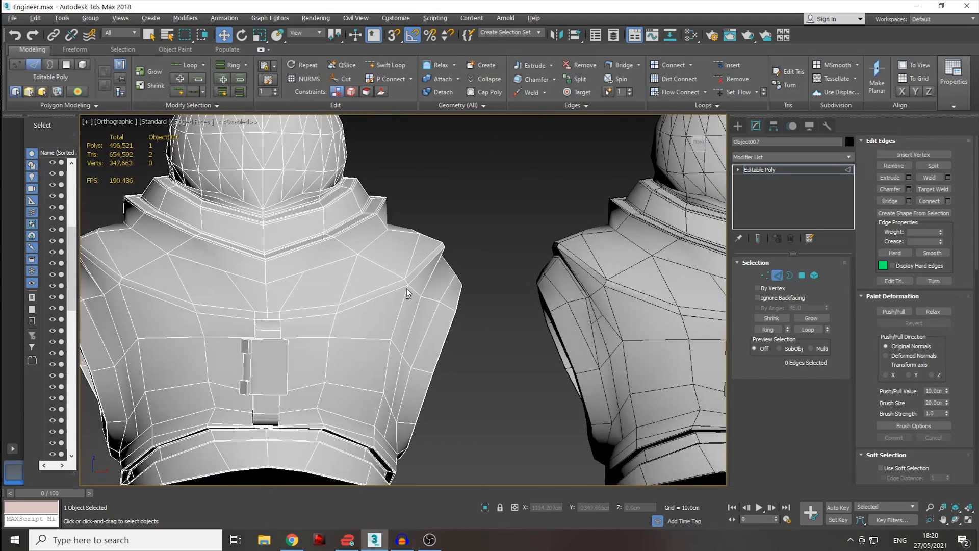
{"action": "scroll", "coordinate": [439, 263], "scroll_direction": "up", "scroll_amount": 5}
{"action": "scroll", "coordinate": [438, 258], "scroll_direction": "up", "scroll_amount": 2}
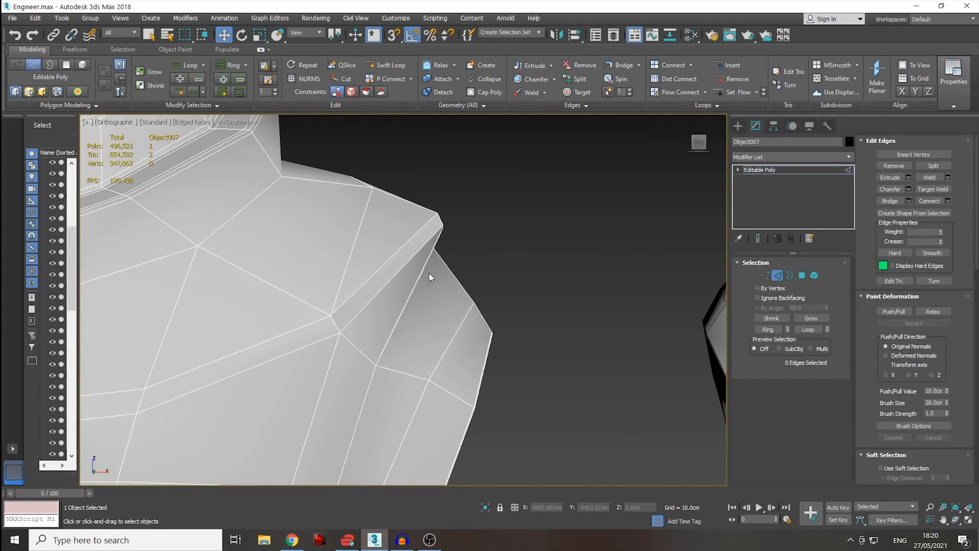
{"action": "middle_click_drag", "start_coordinate": [432, 267], "coordinate": [447, 238], "text": "alt"}
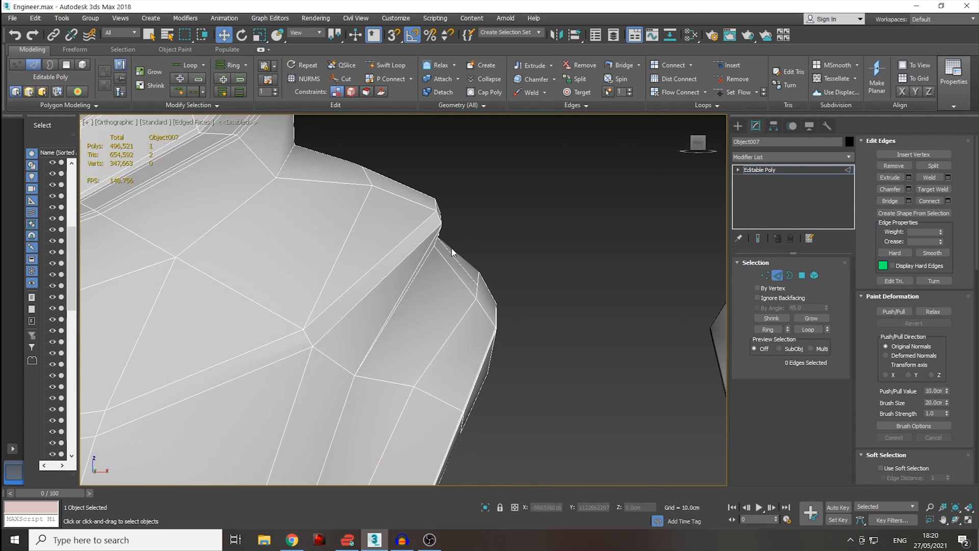
{"action": "middle_click_drag", "start_coordinate": [486, 288], "coordinate": [417, 299], "text": "alt"}
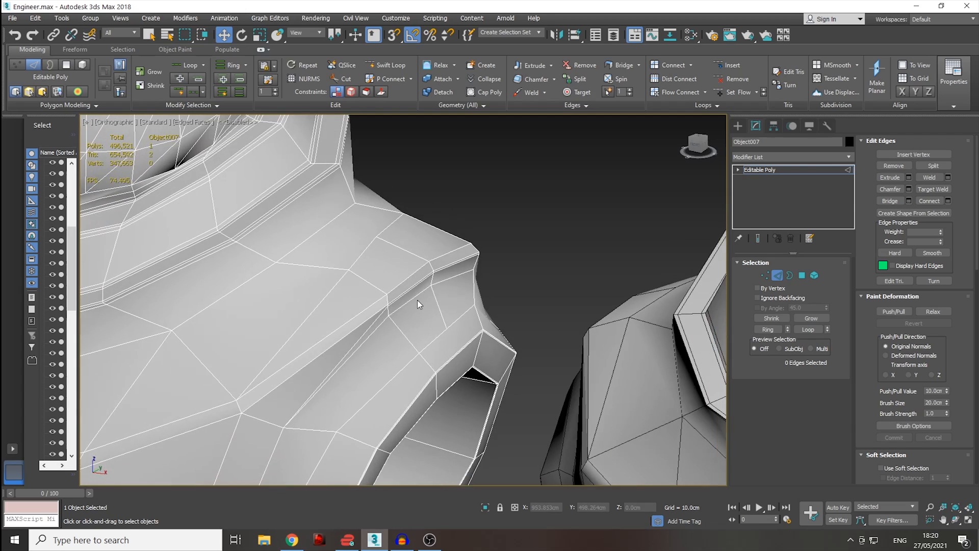
- Select the two edge loops of the shoulder crease and deselect the stray edge running onto the back
{"action": "double_click", "coordinate": [415, 299]}
{"action": "double_click", "coordinate": [372, 327], "text": "ctrl"}
{"action": "middle_click_drag", "start_coordinate": [476, 299], "coordinate": [473, 341], "text": "alt"}
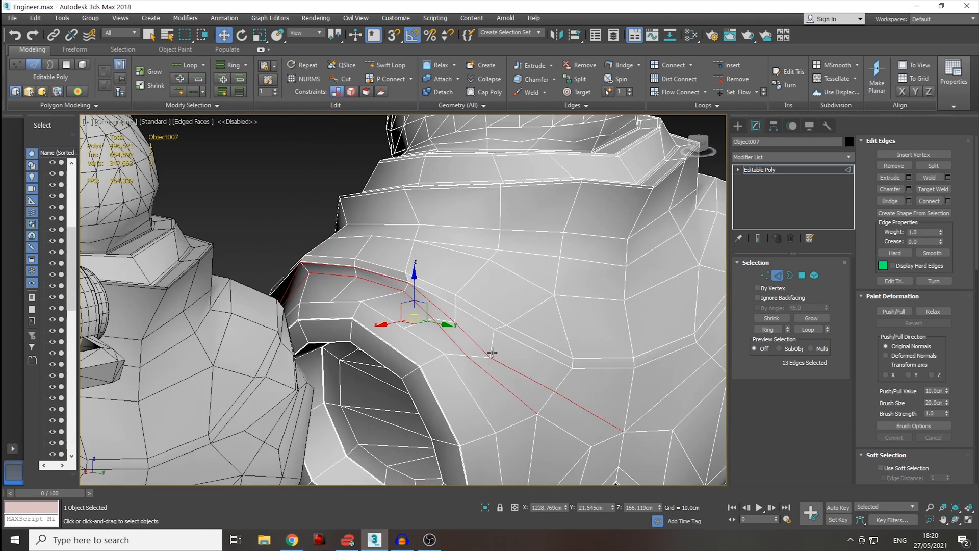
{"action": "left_click", "coordinate": [571, 402], "text": "alt"}
{"action": "middle_click_drag", "start_coordinate": [571, 403], "coordinate": [715, 207], "text": "alt"}
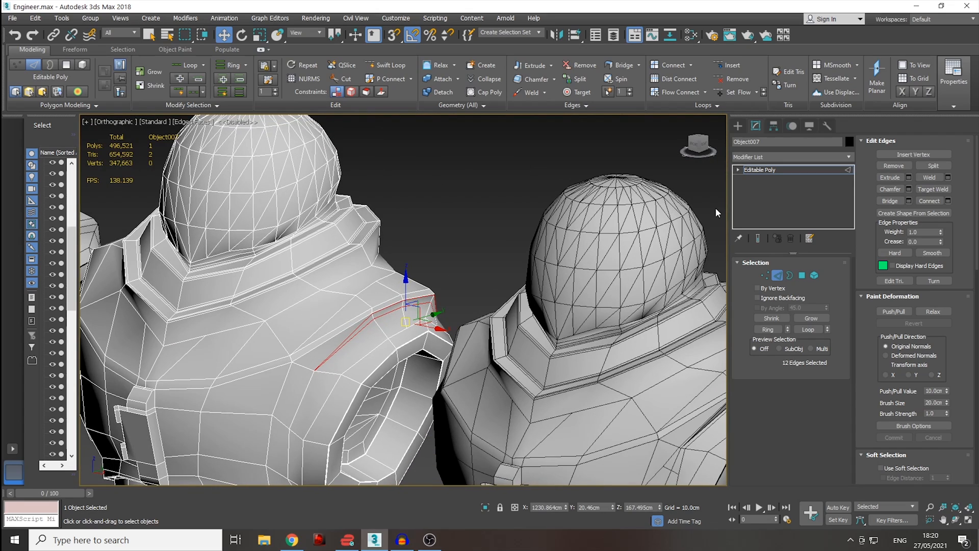
- Add the two parallel edge loops running across the chest into the shoulder to the selection
{"action": "left_click", "coordinate": [760, 154]}
{"action": "scroll", "coordinate": [303, 348], "scroll_direction": "up", "scroll_amount": 2}
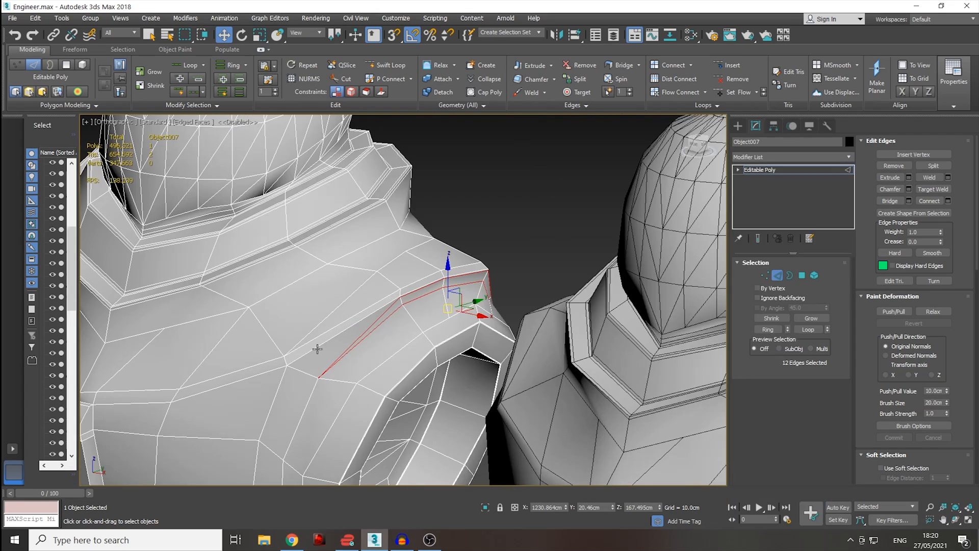
{"action": "double_click", "coordinate": [276, 370], "text": "ctrl"}
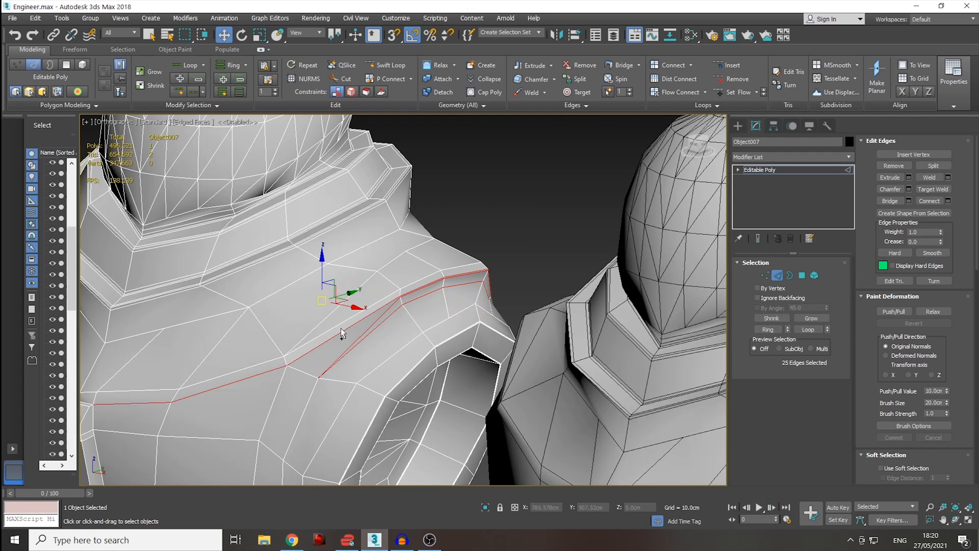
{"action": "double_click", "coordinate": [262, 357], "text": "ctrl"}
{"action": "double_click", "coordinate": [262, 362], "text": "ctrl"}
- Apply a Quad Chamfer modifier to the selected chest and shoulder edges with an amount of 0.24
{"action": "left_click", "coordinate": [776, 159]}
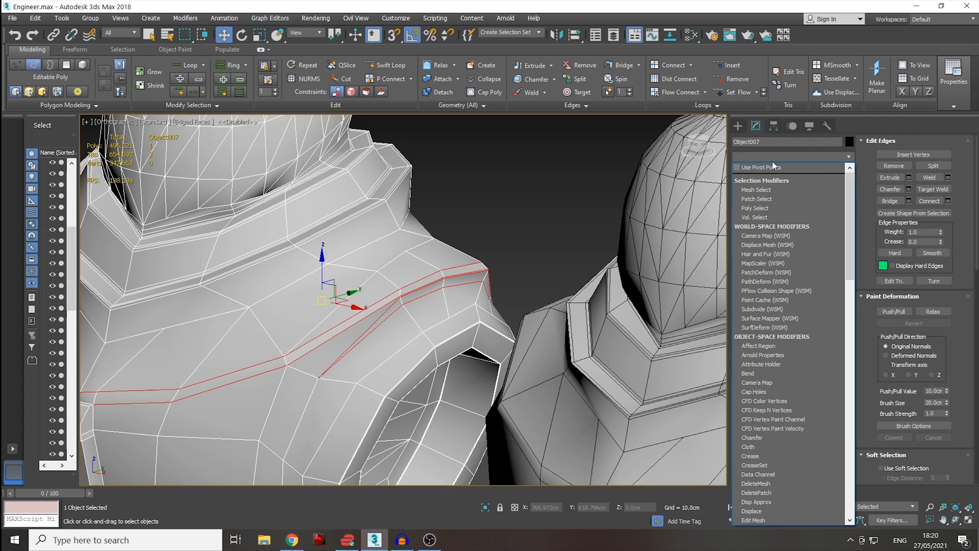
{"action": "key", "text": "q"}
{"action": "left_click", "coordinate": [775, 164]}
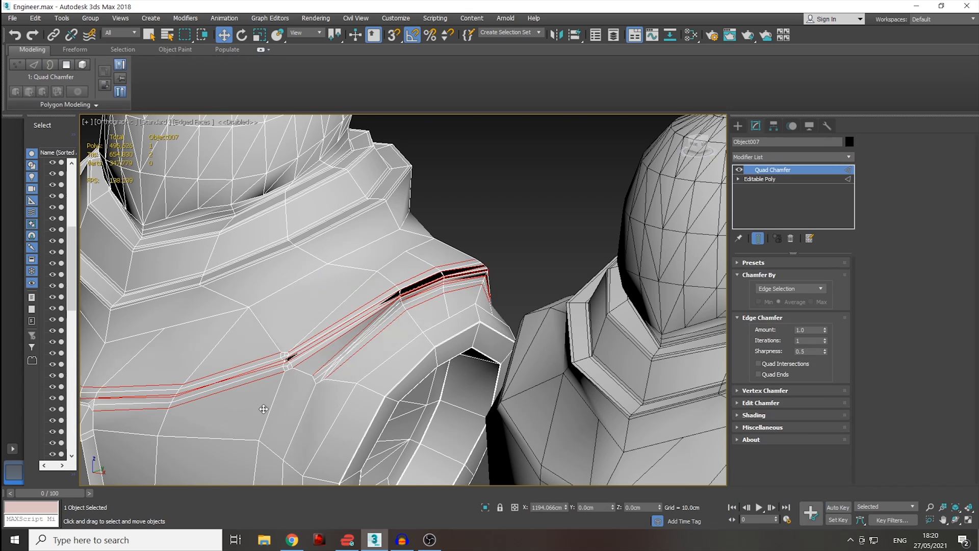
{"action": "scroll", "coordinate": [260, 410], "scroll_direction": "up", "scroll_amount": 3}
{"action": "middle_click_drag", "start_coordinate": [484, 339], "coordinate": [343, 396]}
{"action": "scroll", "coordinate": [343, 395], "scroll_direction": "down", "scroll_amount": 1}
{"action": "left_click_drag", "start_coordinate": [828, 334], "coordinate": [827, 372]}
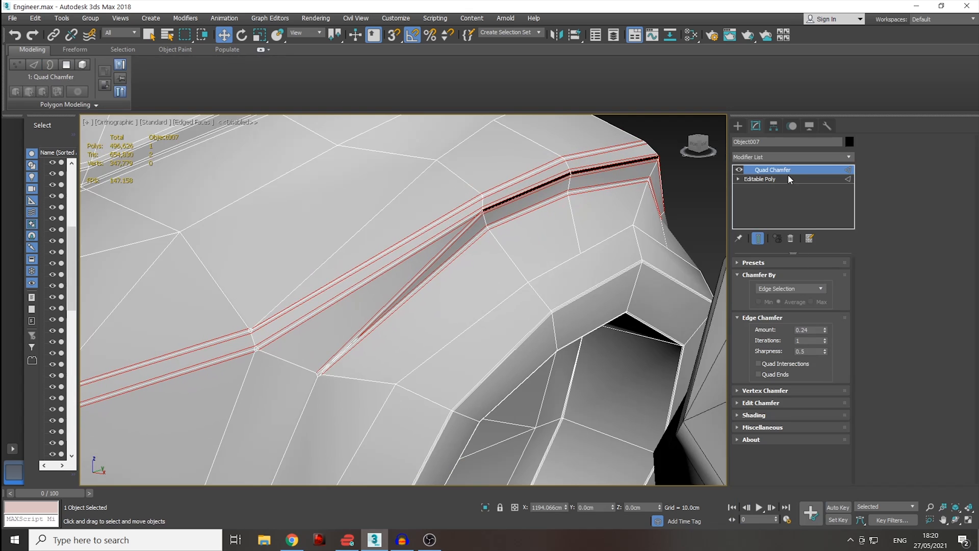
- Add a TurboSmooth modifier above Quad Chamfer and turn off the edged-faces display to view the shoulder crease
{"action": "left_click", "coordinate": [780, 157]}
{"action": "key", "text": "t"}
{"action": "key", "text": "Return"}
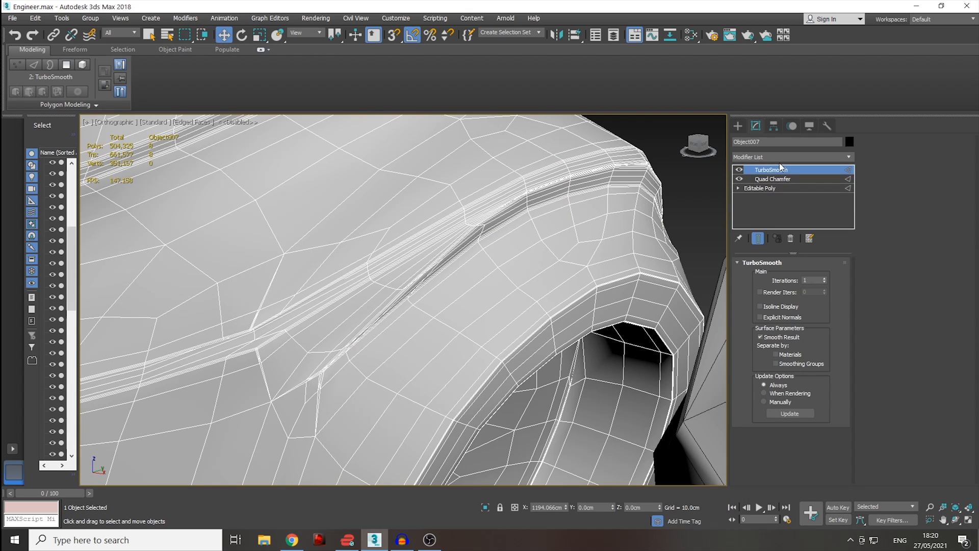
{"action": "key", "text": "F4"}
{"action": "scroll", "coordinate": [328, 409], "scroll_direction": "down", "scroll_amount": 2}
{"action": "middle_click_drag", "start_coordinate": [328, 409], "coordinate": [362, 385], "text": "alt"}
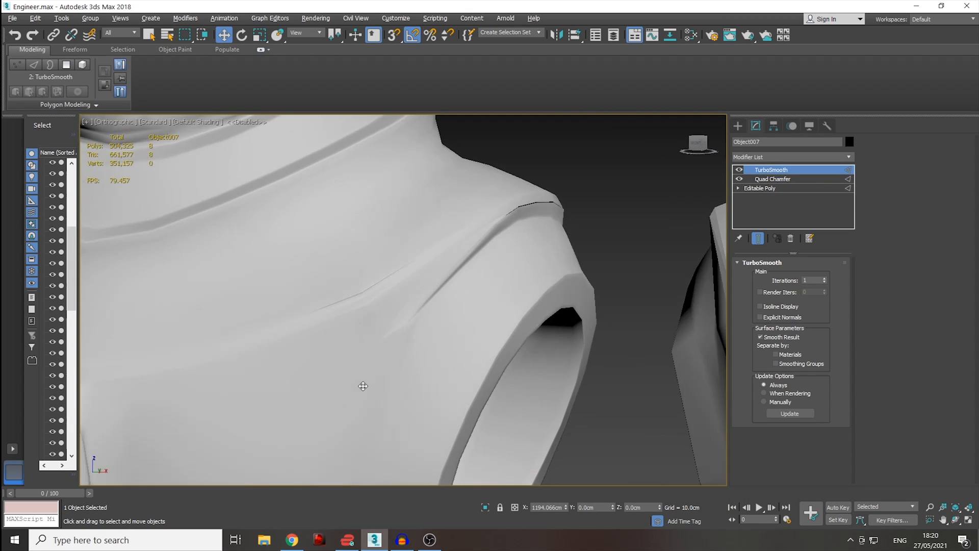
- Set the TurboSmooth iterations to 3 and turn the edged-faces display back on around the shoulder crease
{"action": "left_click", "coordinate": [825, 278]}
{"action": "left_click", "coordinate": [824, 278]}
{"action": "scroll", "coordinate": [537, 224], "scroll_direction": "up", "scroll_amount": 4}
{"action": "scroll", "coordinate": [534, 223], "scroll_direction": "up", "scroll_amount": 3}
{"action": "key", "text": "F4"}
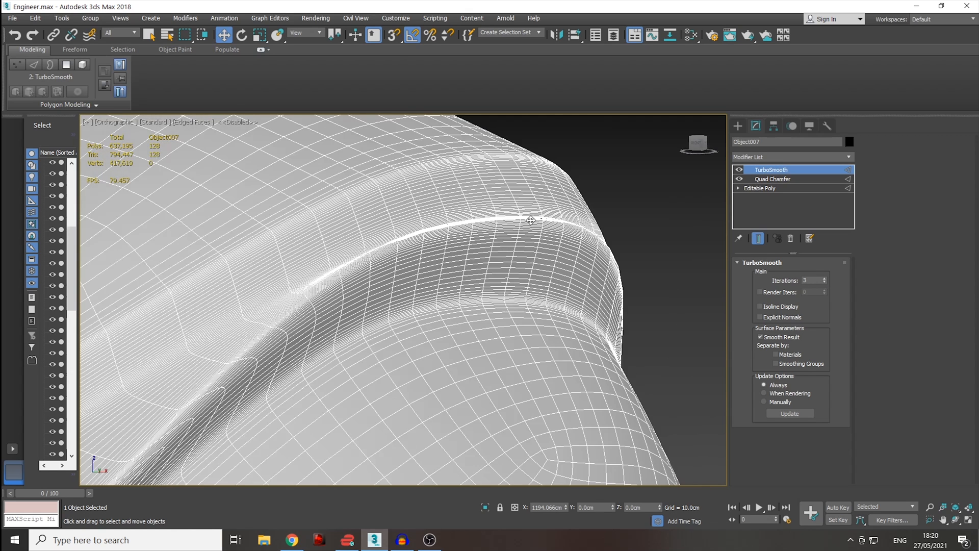
- Hide the edged faces and examine the smoothed crease running from the chest to the shoulder
{"action": "scroll", "coordinate": [555, 266], "scroll_direction": "down", "scroll_amount": 3}
{"action": "scroll", "coordinate": [533, 278], "scroll_direction": "down", "scroll_amount": 3}
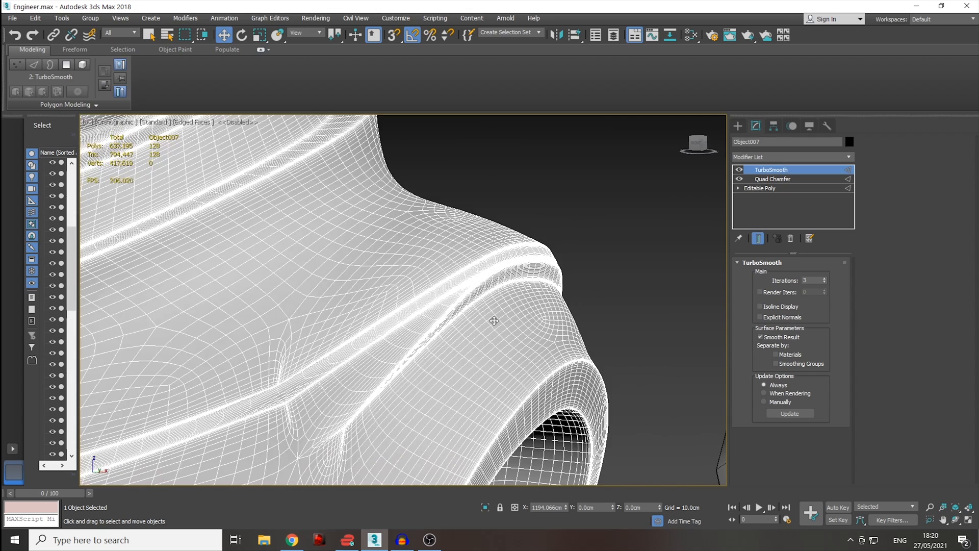
{"action": "middle_click_drag", "start_coordinate": [497, 318], "coordinate": [538, 216]}
{"action": "key", "text": "F4"}
{"action": "scroll", "coordinate": [384, 339], "scroll_direction": "down", "scroll_amount": 3}
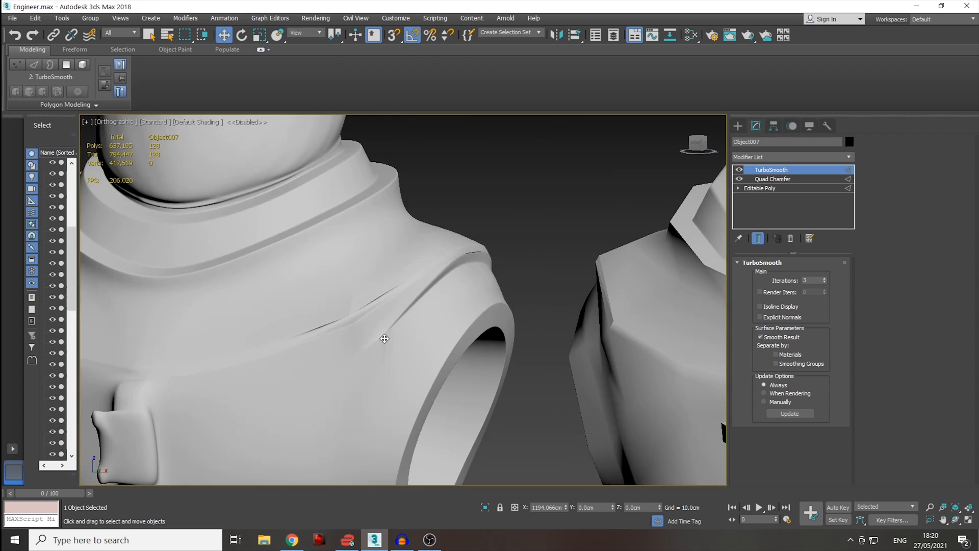
- Show the edged faces again, delete the TurboSmooth and Quad Chamfer modifiers from the torso, and clear the edge selection
{"action": "key", "text": "F4"}
{"action": "right_click", "coordinate": [786, 175]}
{"action": "left_click", "coordinate": [807, 189]}
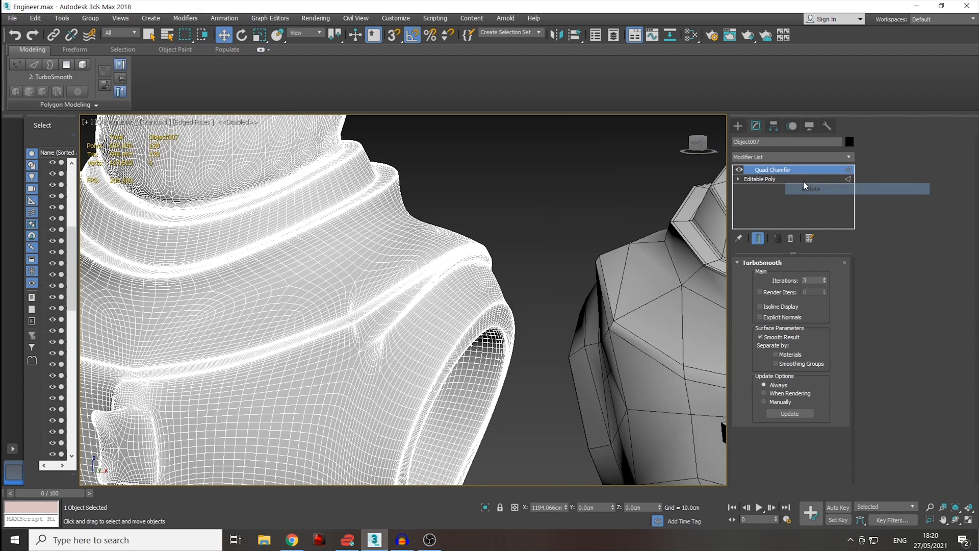
{"action": "right_click", "coordinate": [791, 170]}
{"action": "left_click", "coordinate": [836, 189]}
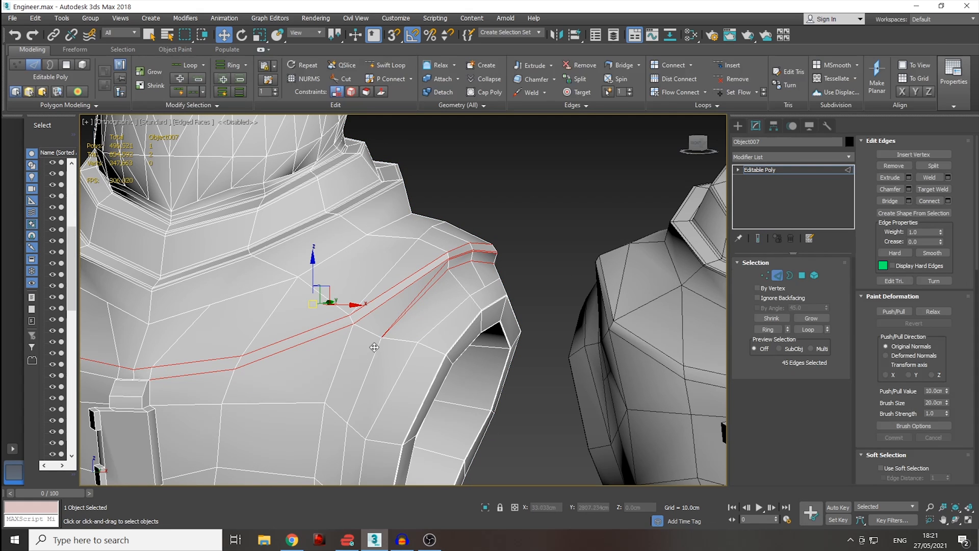
{"action": "left_click", "coordinate": [533, 260]}
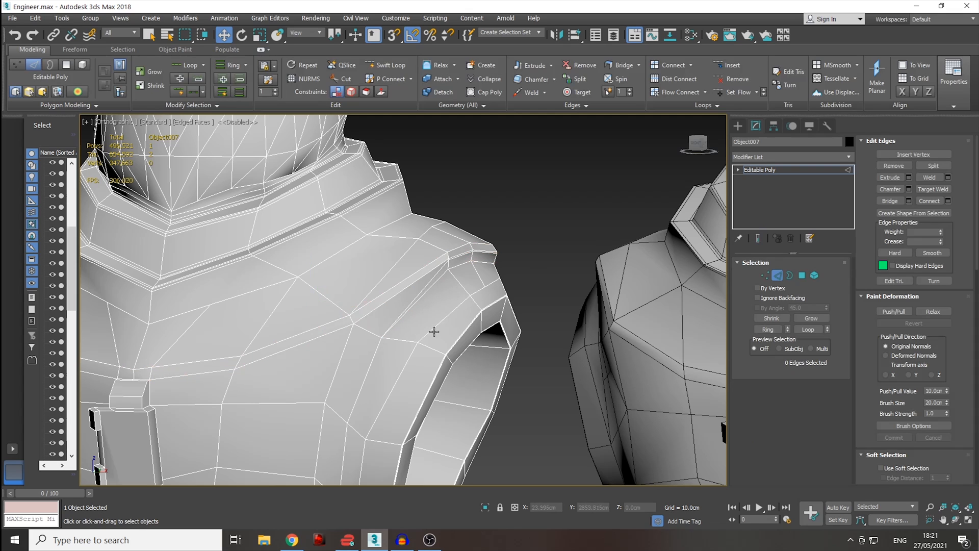
- Add a TurboSmooth modifier to the neighbouring torso copy, Object008, which has the recessed shoulder crease
{"action": "scroll", "coordinate": [436, 330], "scroll_direction": "down", "scroll_amount": 3}
{"action": "scroll", "coordinate": [404, 291], "scroll_direction": "up", "scroll_amount": 3}
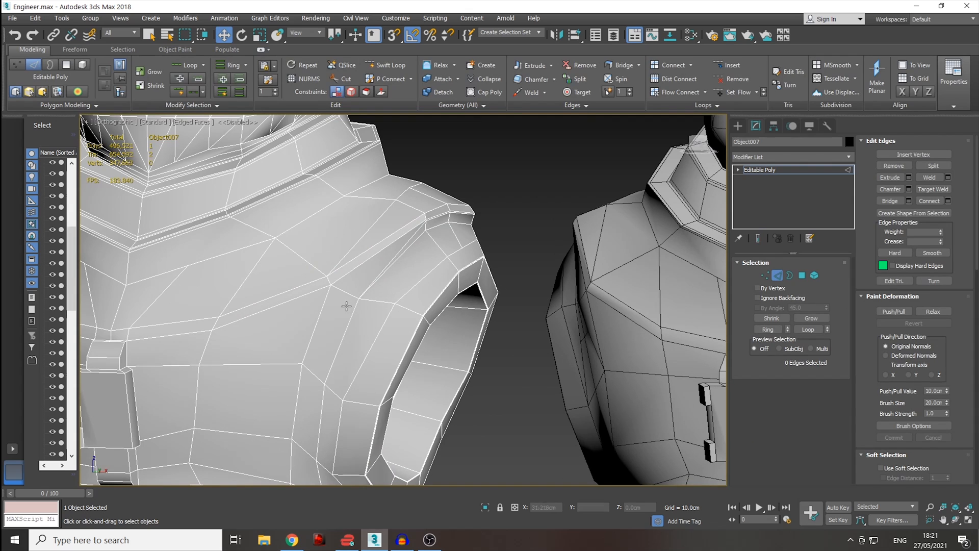
{"action": "scroll", "coordinate": [454, 312], "scroll_direction": "down", "scroll_amount": 2}
{"action": "middle_click_drag", "start_coordinate": [453, 312], "coordinate": [133, 295]}
{"action": "scroll", "coordinate": [551, 265], "scroll_direction": "up", "scroll_amount": 3}
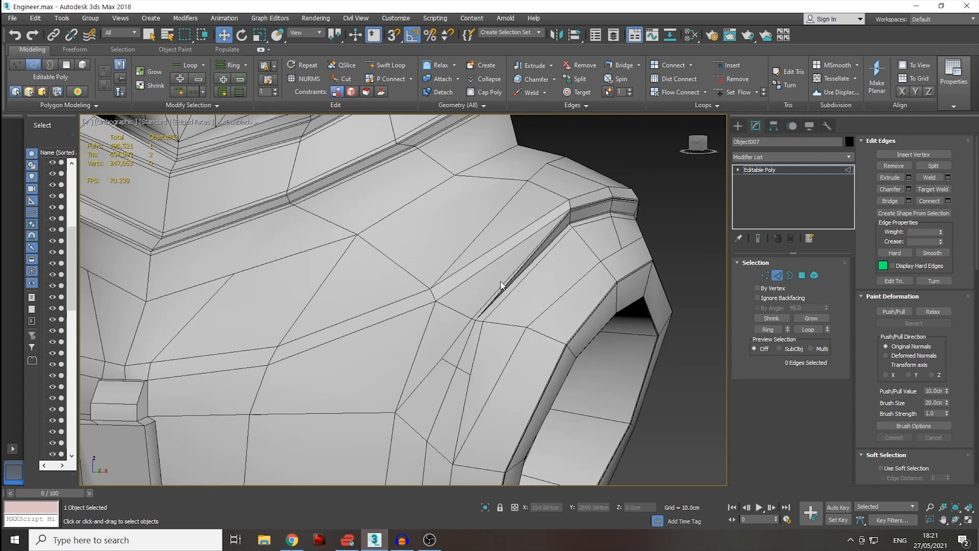
{"action": "scroll", "coordinate": [525, 332], "scroll_direction": "up", "scroll_amount": 2}
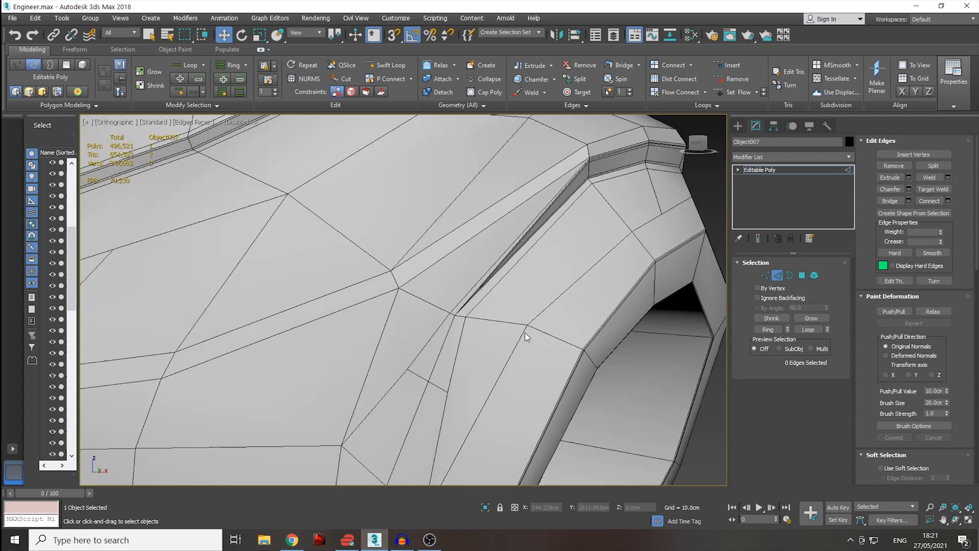
{"action": "left_click", "coordinate": [579, 269]}
{"action": "scroll", "coordinate": [514, 308], "scroll_direction": "down", "scroll_amount": 2}
{"action": "middle_click_drag", "start_coordinate": [554, 293], "coordinate": [526, 292], "text": "alt"}
{"action": "left_click", "coordinate": [755, 126]}
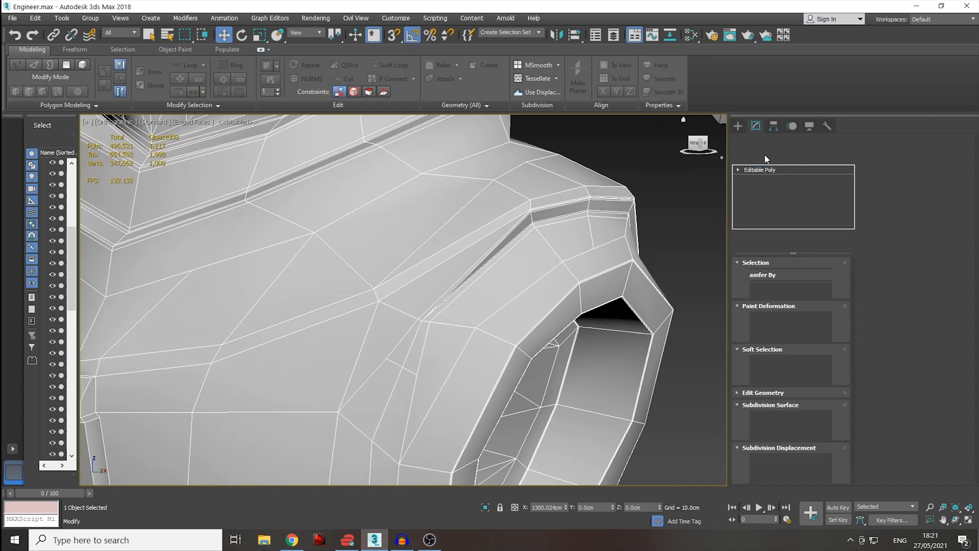
{"action": "left_click", "coordinate": [769, 156]}
{"action": "type", "text": "tu"}
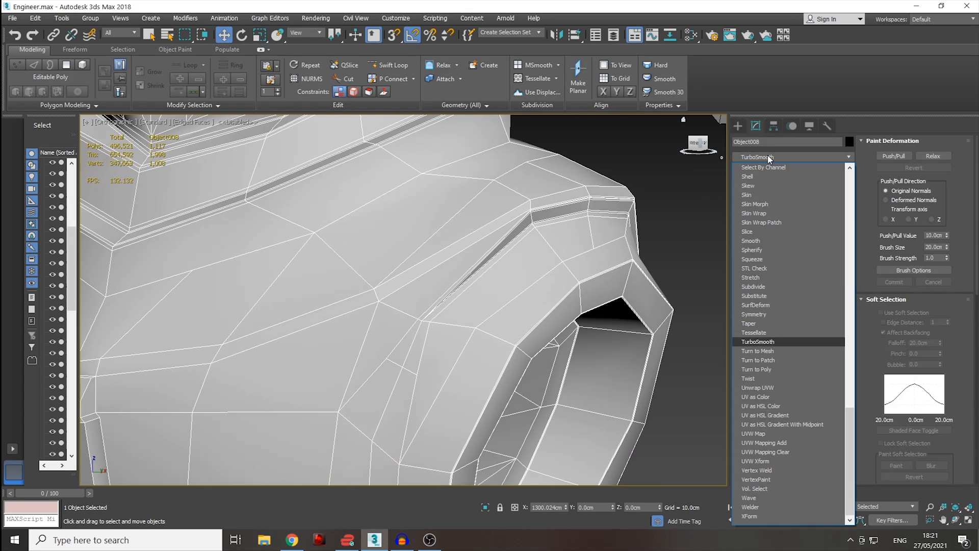
{"action": "key", "text": "Return"}
- Hide the edged faces and set the TurboSmooth iterations to 3 on the torso copy
{"action": "key", "text": "F4"}
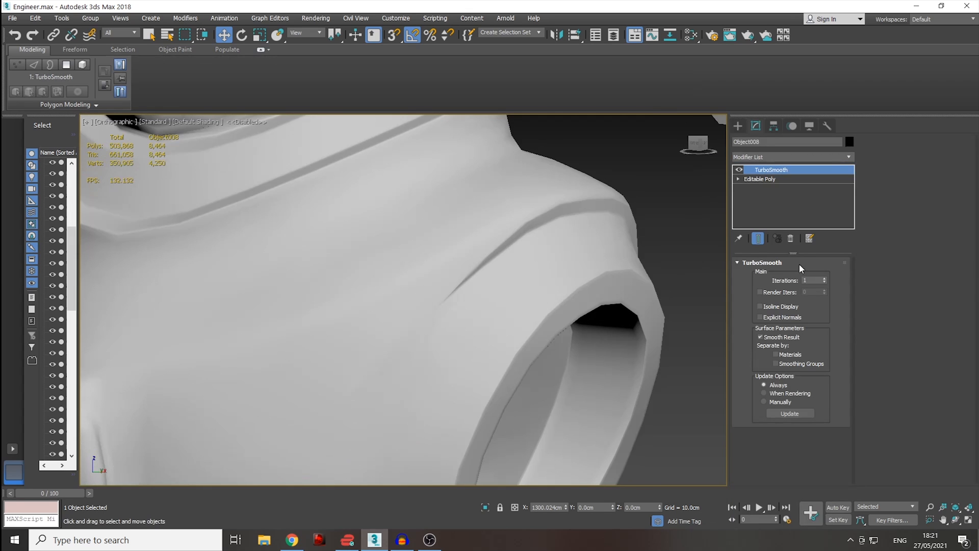
{"action": "left_click", "coordinate": [826, 279]}
{"action": "left_click", "coordinate": [825, 280]}
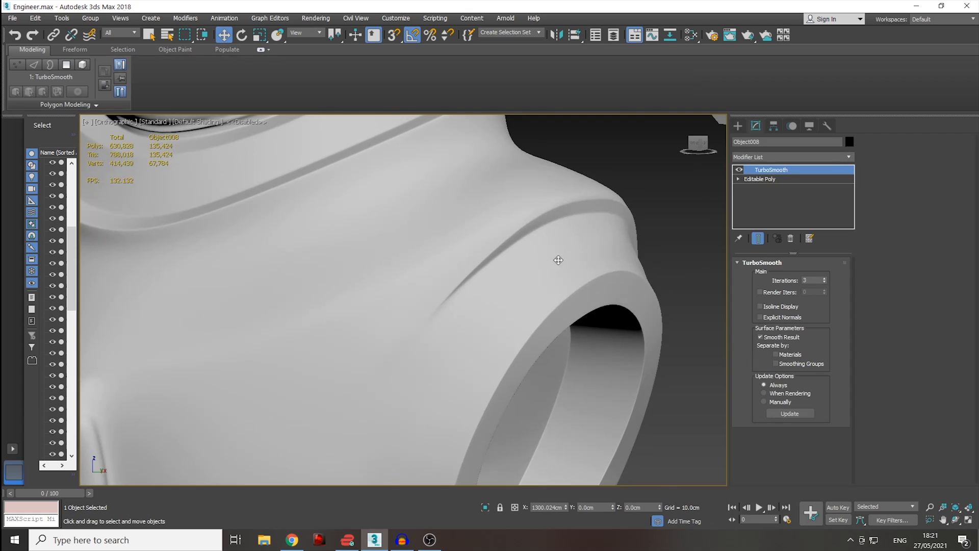
- Examine how the torso copy's shoulder crease fades into the chest in the shaded view
{"action": "scroll", "coordinate": [590, 186], "scroll_direction": "down", "scroll_amount": 3}
{"action": "scroll", "coordinate": [419, 346], "scroll_direction": "up", "scroll_amount": 5}
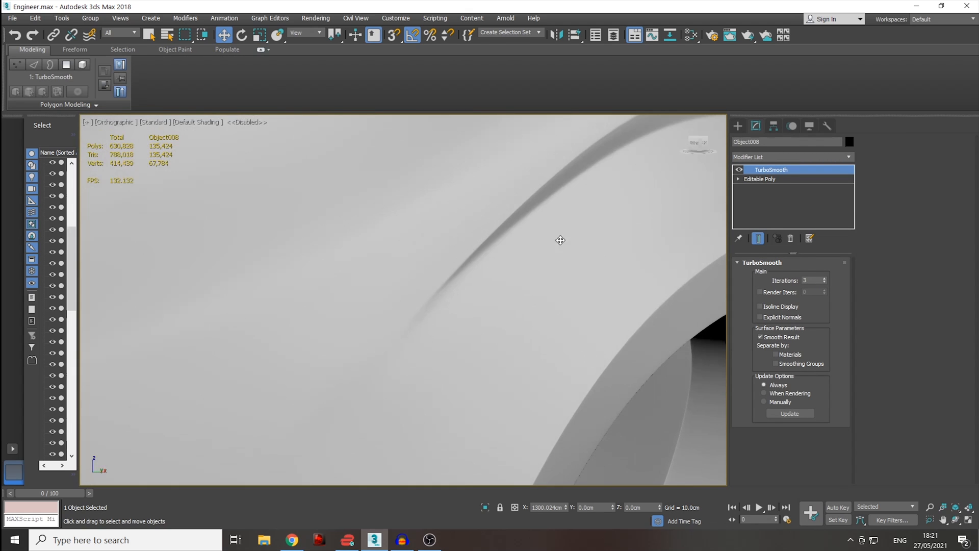
{"action": "scroll", "coordinate": [566, 228], "scroll_direction": "down", "scroll_amount": 3}
{"action": "scroll", "coordinate": [545, 193], "scroll_direction": "up", "scroll_amount": 2}
{"action": "scroll", "coordinate": [426, 299], "scroll_direction": "down", "scroll_amount": 3}
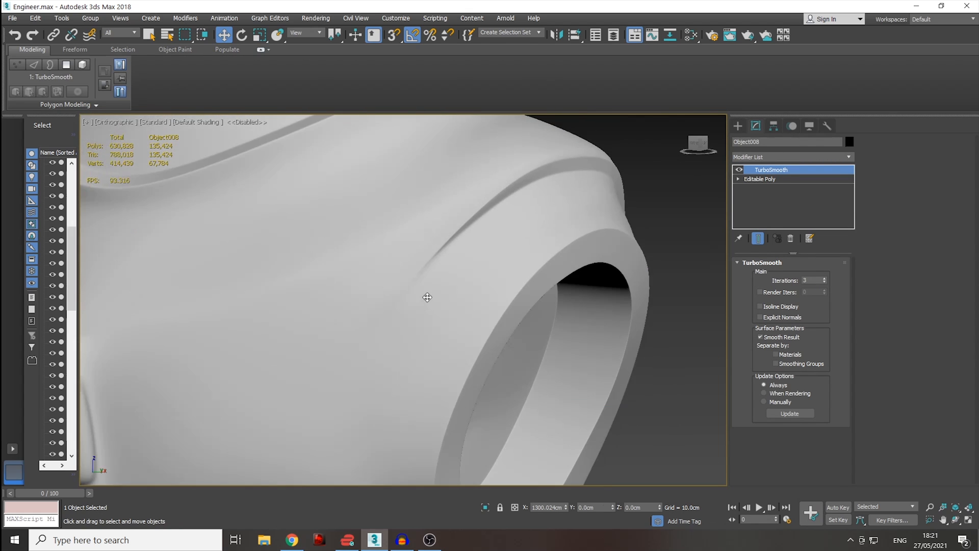
{"action": "scroll", "coordinate": [418, 303], "scroll_direction": "down", "scroll_amount": 2}
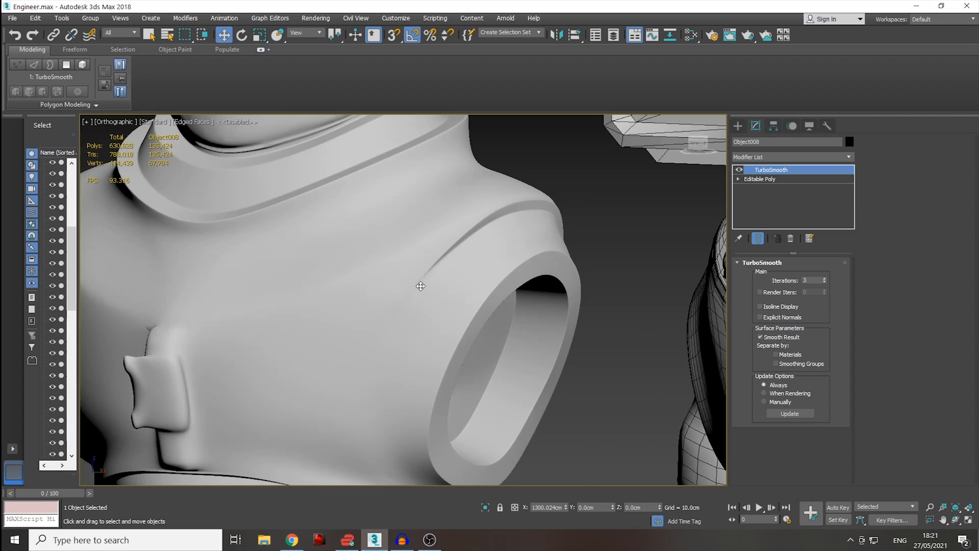
- Show the edged faces and examine the subdivided mesh flow around the end of the shoulder crease
{"action": "scroll", "coordinate": [417, 304], "scroll_direction": "up", "scroll_amount": 2}
{"action": "key", "text": "F4"}
{"action": "key", "text": "F4"}
{"action": "key", "text": "F4"}
{"action": "mouse_move", "coordinate": [433, 304]}
{"action": "middle_mouse_down", "text": "alt"}
{"action": "mouse_move", "coordinate": [466, 293]}
{"action": "mouse_move", "coordinate": [435, 291]}
{"action": "middle_mouse_up", "text": "alt"}
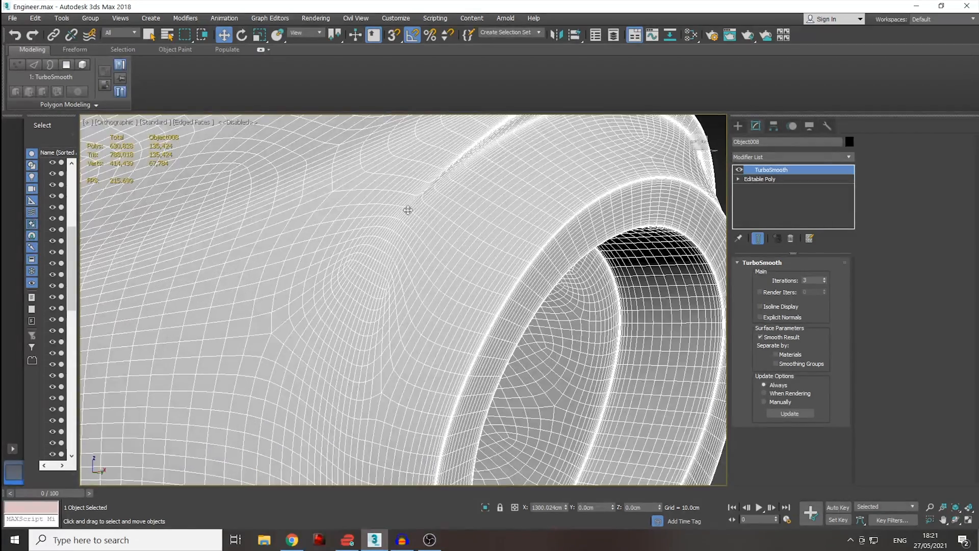
{"action": "middle_click_drag", "start_coordinate": [439, 212], "coordinate": [351, 339]}
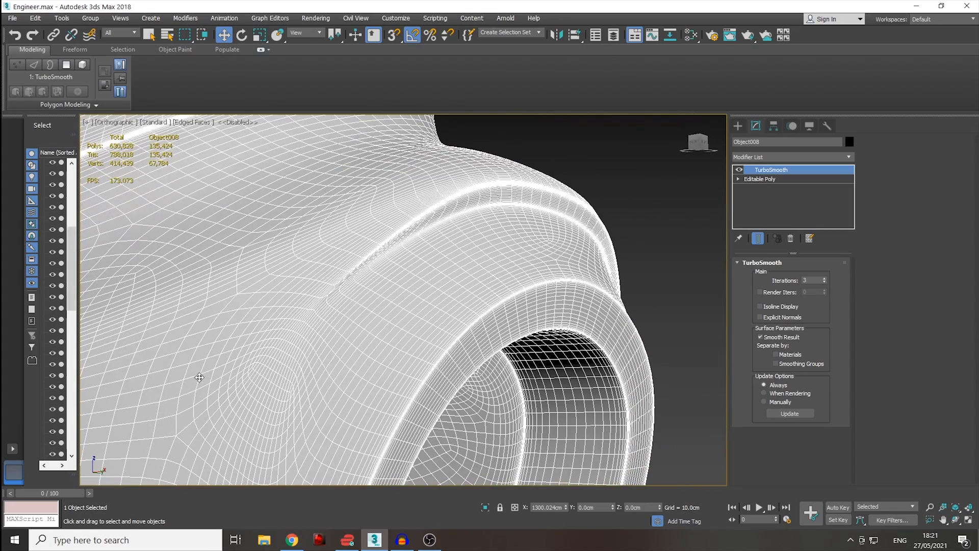
{"action": "middle_click_drag", "start_coordinate": [234, 406], "coordinate": [485, 271]}
{"action": "scroll", "coordinate": [518, 251], "scroll_direction": "down", "scroll_amount": 2}
{"action": "scroll", "coordinate": [396, 286], "scroll_direction": "down", "scroll_amount": 2}
{"action": "scroll", "coordinate": [485, 280], "scroll_direction": "down", "scroll_amount": 2}
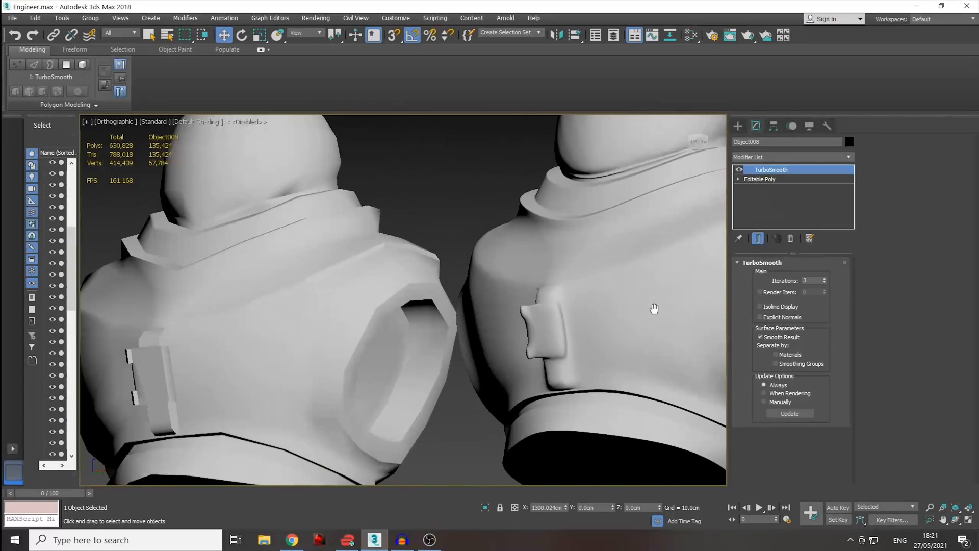
- Select the original torso, Object007, and display its edged faces around the shoulder crease
{"action": "left_click", "coordinate": [383, 299]}
{"action": "scroll", "coordinate": [382, 300], "scroll_direction": "up", "scroll_amount": 2}
{"action": "key", "text": "F4"}
{"action": "scroll", "coordinate": [399, 298], "scroll_direction": "down", "scroll_amount": 2}
{"action": "middle_click_drag", "start_coordinate": [391, 300], "coordinate": [422, 310], "text": "alt"}
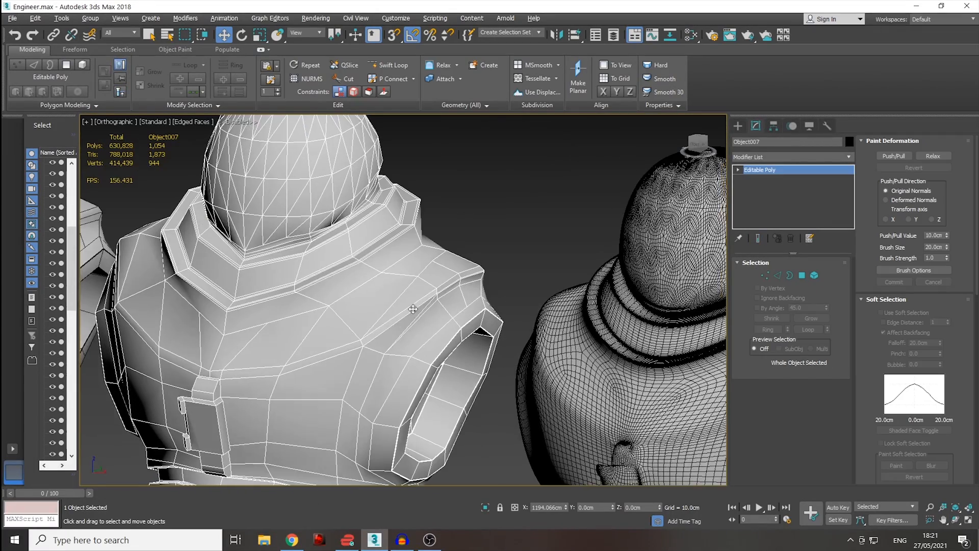
{"action": "scroll", "coordinate": [422, 311], "scroll_direction": "up", "scroll_amount": 3}
{"action": "middle_click_drag", "start_coordinate": [481, 337], "coordinate": [473, 312], "text": "alt"}
{"action": "middle_click_drag", "start_coordinate": [485, 206], "coordinate": [469, 212], "text": "alt"}
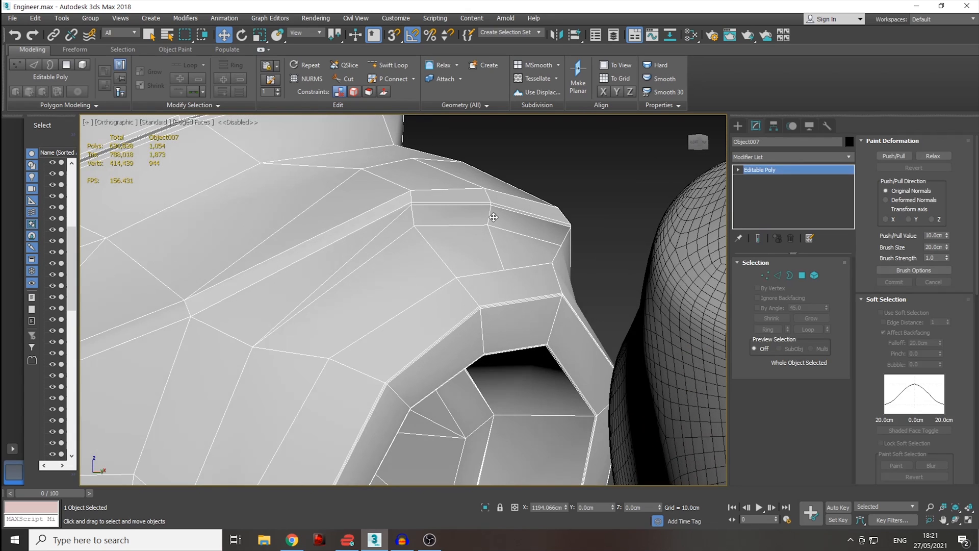
- Select the four narrow polygons that form the recess along the shoulder crease
{"action": "left_click", "coordinate": [802, 279]}
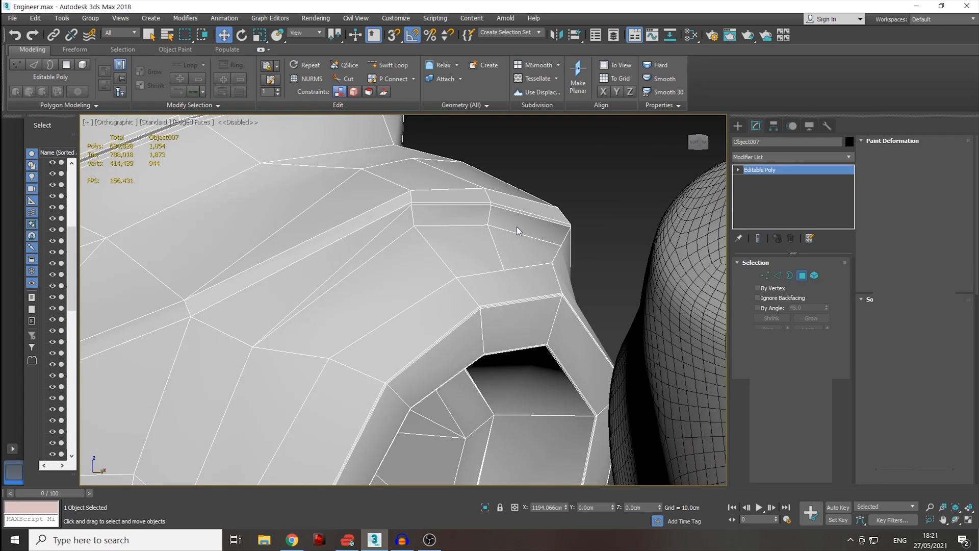
{"action": "left_click", "coordinate": [516, 227]}
{"action": "left_click", "coordinate": [455, 216], "text": "ctrl"}
{"action": "left_click", "coordinate": [404, 227], "text": "ctrl"}
{"action": "middle_click_drag", "start_coordinate": [404, 227], "coordinate": [467, 314], "text": "alt"}
{"action": "left_click", "coordinate": [662, 320], "text": "ctrl"}
{"action": "middle_click_drag", "start_coordinate": [662, 320], "coordinate": [557, 309], "text": "alt"}
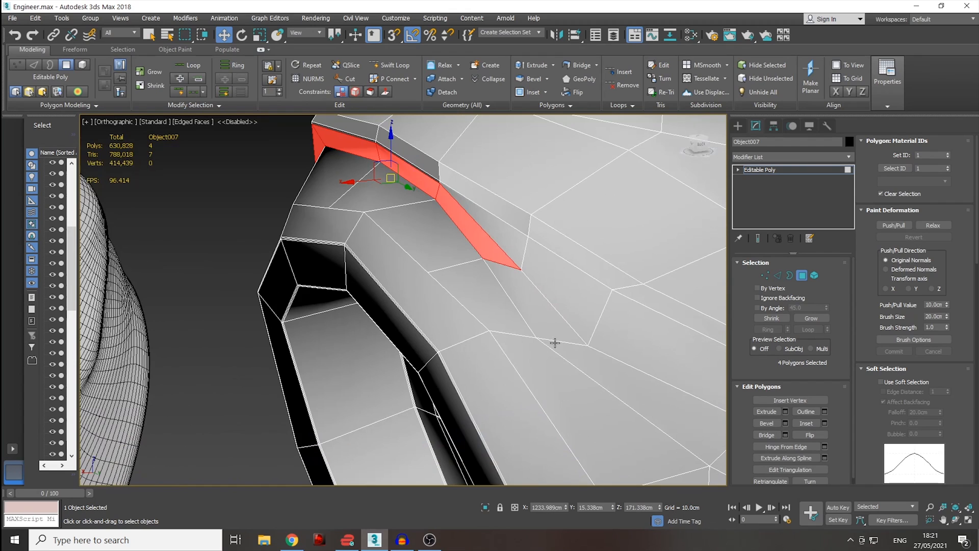
- Cut an edge with vertex snapping on, joining the vertex below the back end of the shoulder crease to the crease's end vertex
{"action": "middle_click_drag", "start_coordinate": [414, 311], "coordinate": [567, 328], "text": "alt"}
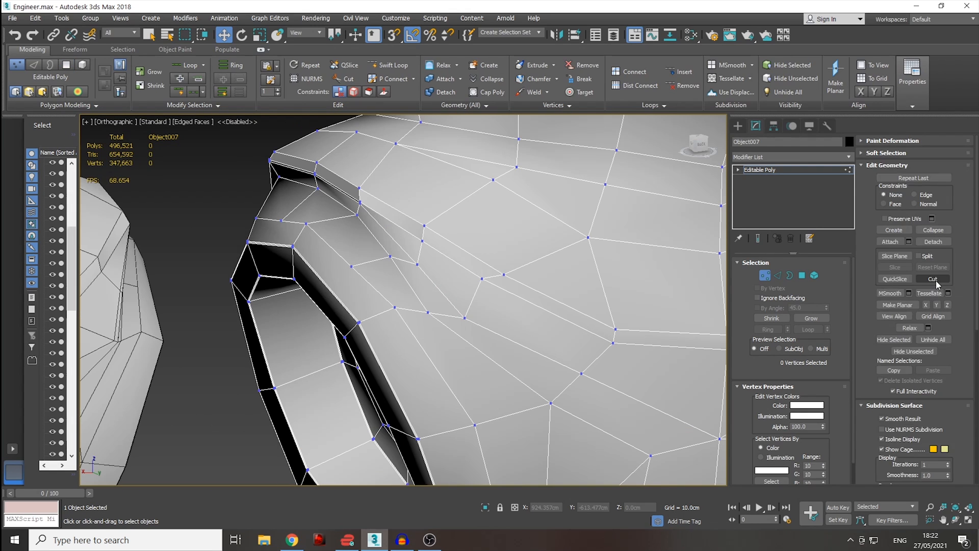
{"action": "left_click", "coordinate": [932, 279]}
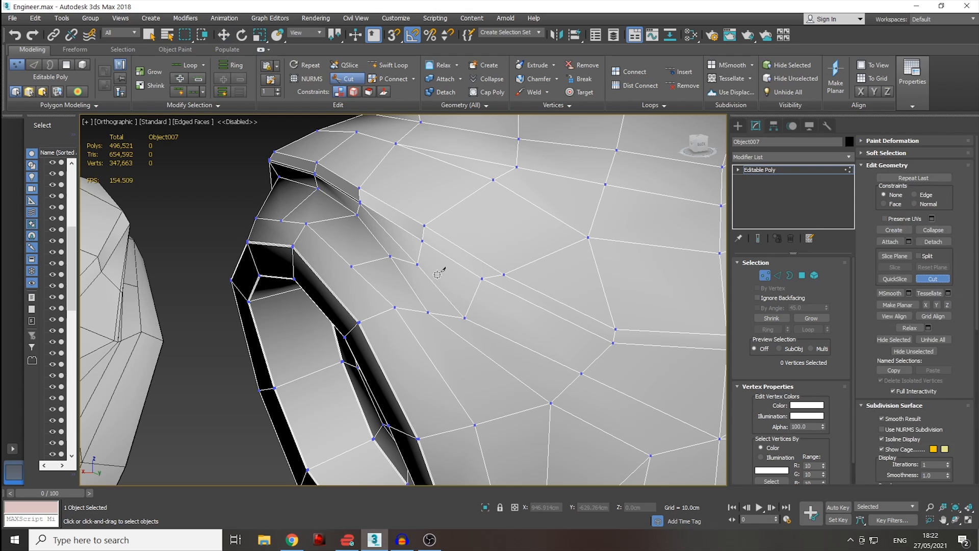
{"action": "key", "text": "s"}
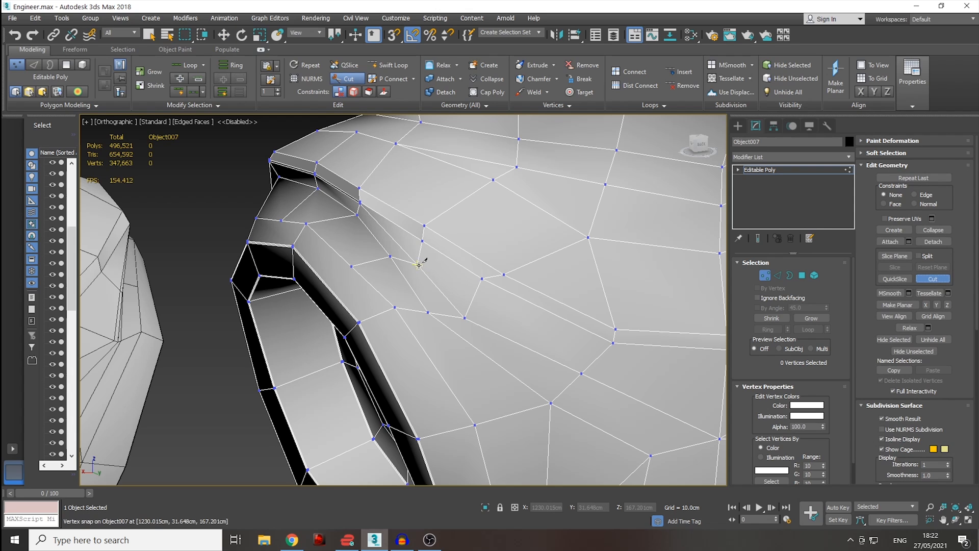
{"action": "left_click", "coordinate": [427, 311]}
{"action": "left_click", "coordinate": [423, 267]}
{"action": "right_click", "coordinate": [426, 268]}
{"action": "left_click", "coordinate": [933, 280]}
- Select the five polygons along the full length of the shoulder crease, from back to front
{"action": "left_click", "coordinate": [802, 276]}
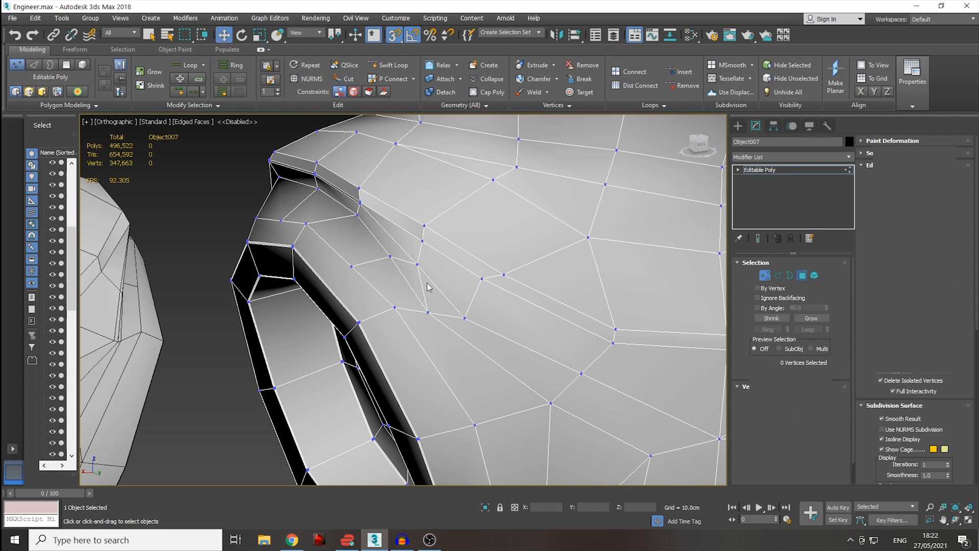
{"action": "left_click", "coordinate": [409, 279]}
{"action": "left_click", "coordinate": [389, 236], "text": "ctrl"}
{"action": "left_click", "coordinate": [338, 196], "text": "ctrl"}
{"action": "left_click", "coordinate": [293, 175], "text": "ctrl"}
{"action": "middle_click_drag", "start_coordinate": [290, 215], "coordinate": [367, 278], "text": "alt"}
{"action": "left_click", "coordinate": [213, 253], "text": "ctrl"}
{"action": "scroll", "coordinate": [367, 278], "scroll_direction": "up", "scroll_amount": 3}
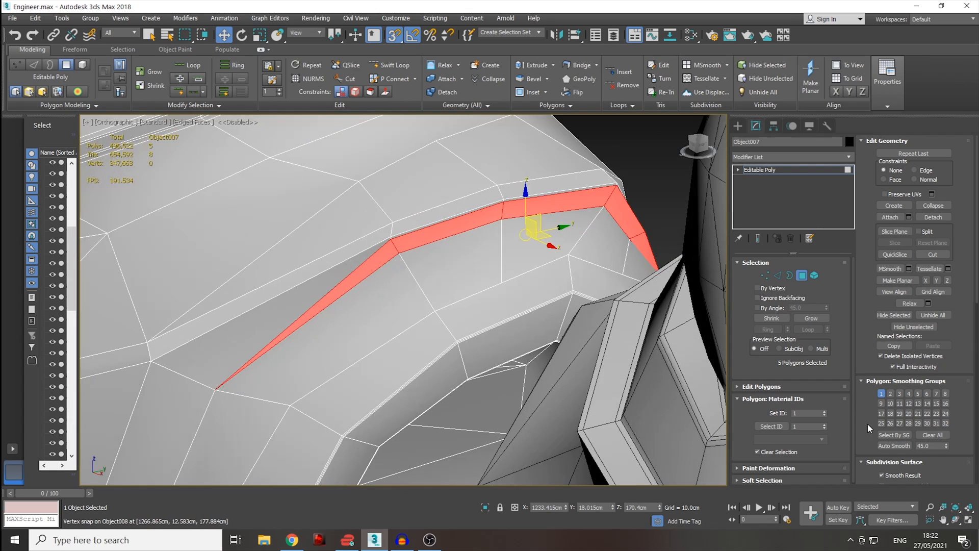
- Inset the selected shoulder crease polygons slightly to add a thin border of supporting edges around them
{"action": "scroll", "coordinate": [918, 278], "scroll_direction": "down", "scroll_amount": 3}
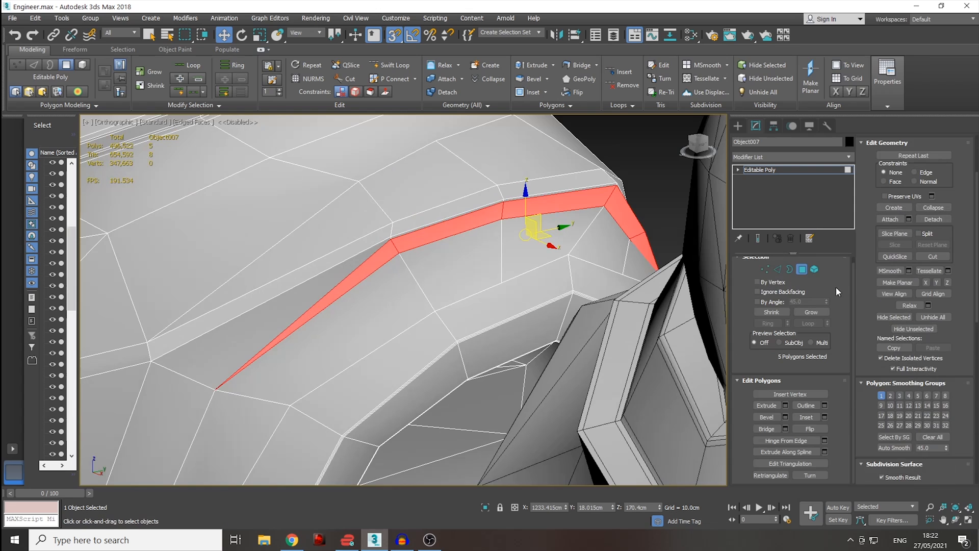
{"action": "left_click", "coordinate": [806, 417]}
{"action": "left_click_drag", "start_coordinate": [429, 235], "coordinate": [431, 240]}
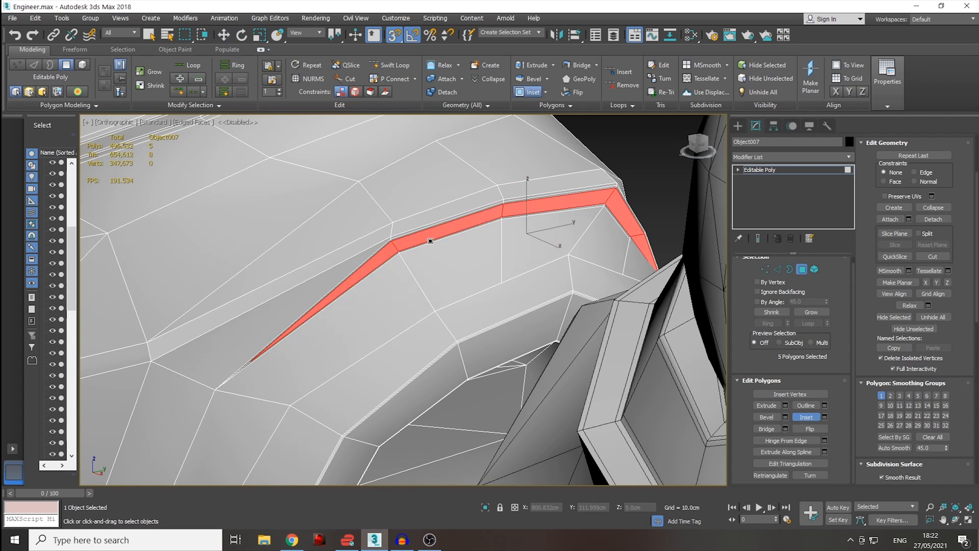
{"action": "key", "text": "w"}
{"action": "scroll", "coordinate": [512, 271], "scroll_direction": "up", "scroll_amount": 5}
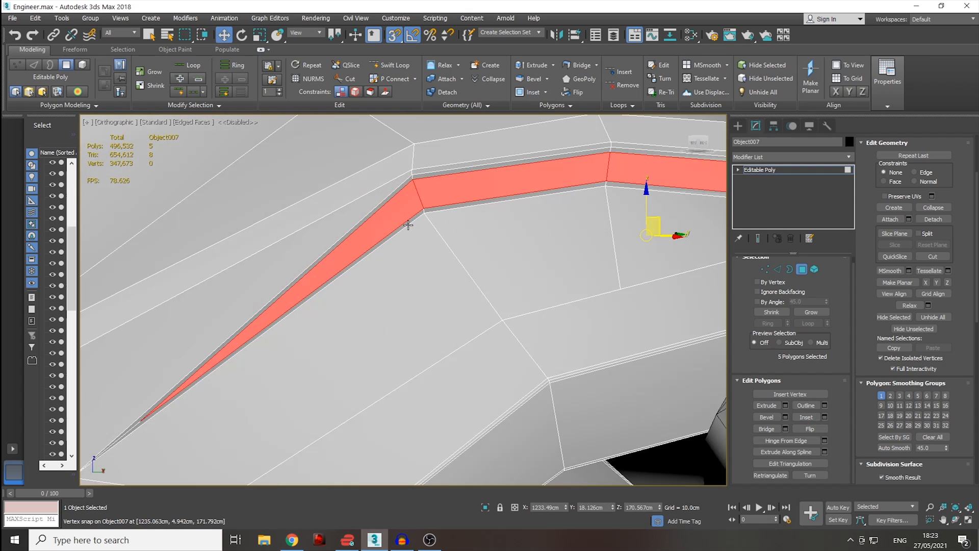
{"action": "scroll", "coordinate": [489, 271], "scroll_direction": "down", "scroll_amount": 2}
{"action": "middle_click_drag", "start_coordinate": [435, 360], "coordinate": [565, 223]}
{"action": "scroll", "coordinate": [343, 324], "scroll_direction": "down", "scroll_amount": 2}
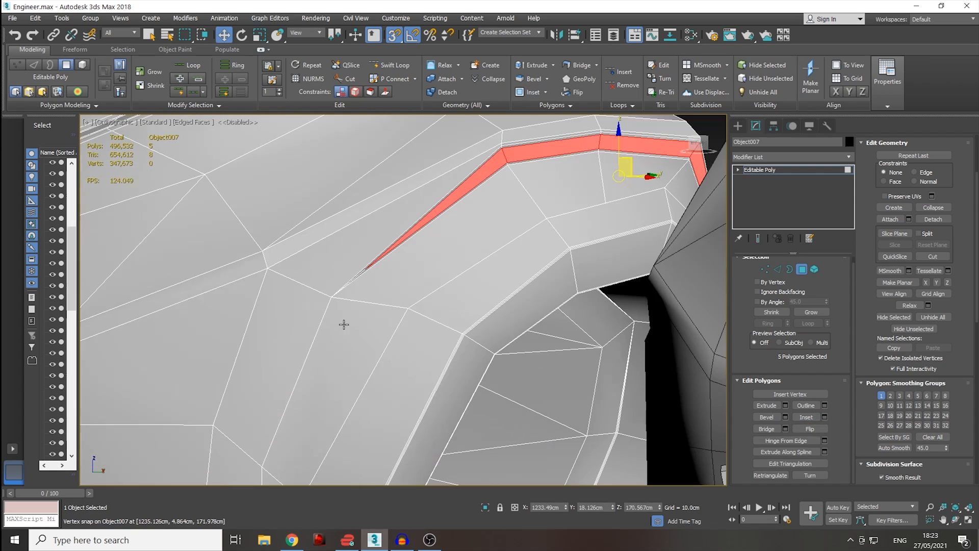
- In vertex mode, cut a support edge just below the groove's lower border, from its upper span to the bend on Object007
{"action": "left_click", "coordinate": [738, 126]}
{"action": "middle_click_drag", "start_coordinate": [356, 358], "coordinate": [419, 286]}
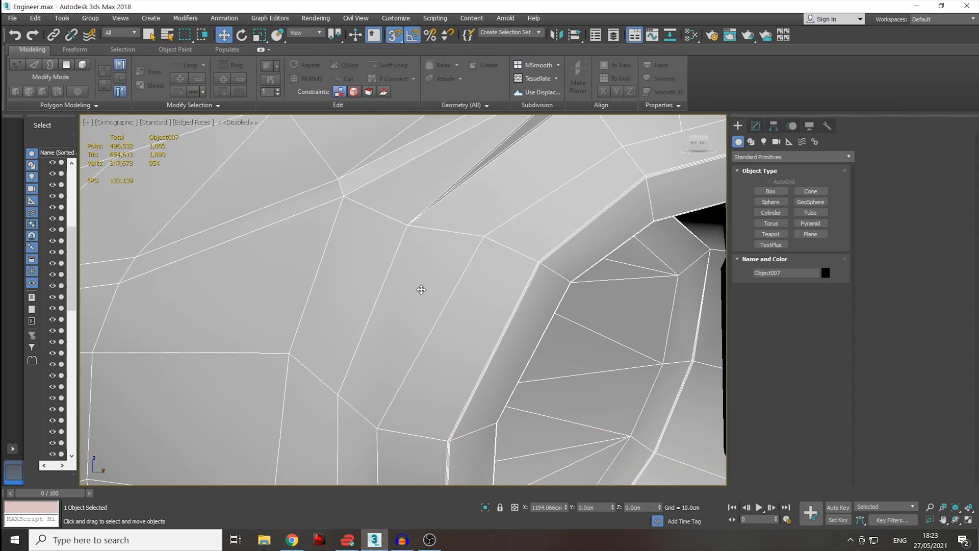
{"action": "left_click", "coordinate": [756, 127]}
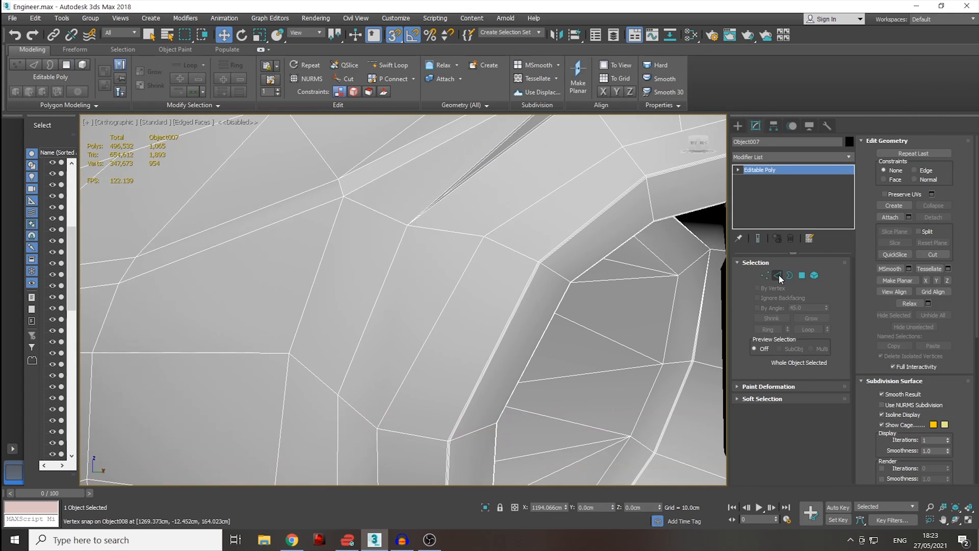
{"action": "left_click", "coordinate": [764, 276]}
{"action": "left_click", "coordinate": [933, 394]}
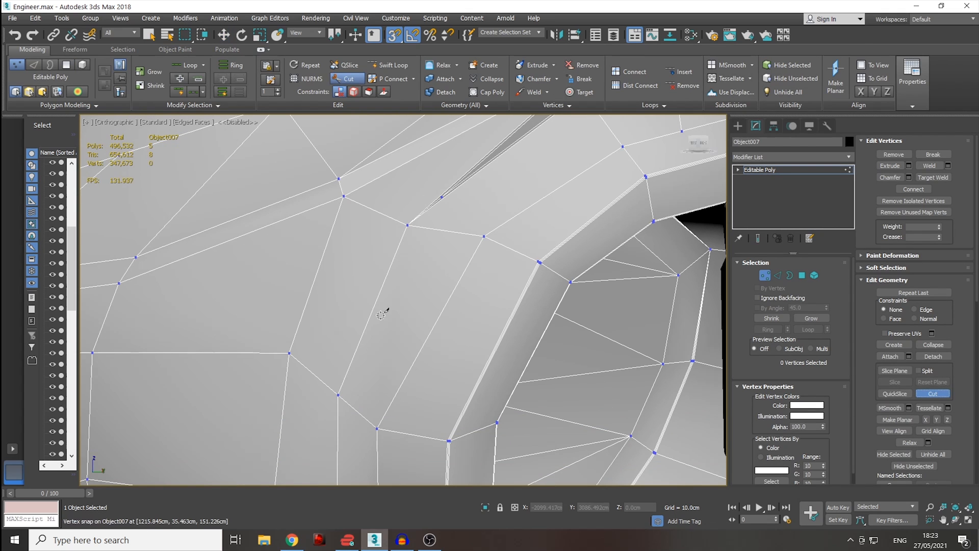
{"action": "middle_click_drag", "start_coordinate": [469, 309], "coordinate": [445, 322]}
{"action": "middle_click_drag", "start_coordinate": [475, 223], "coordinate": [295, 360]}
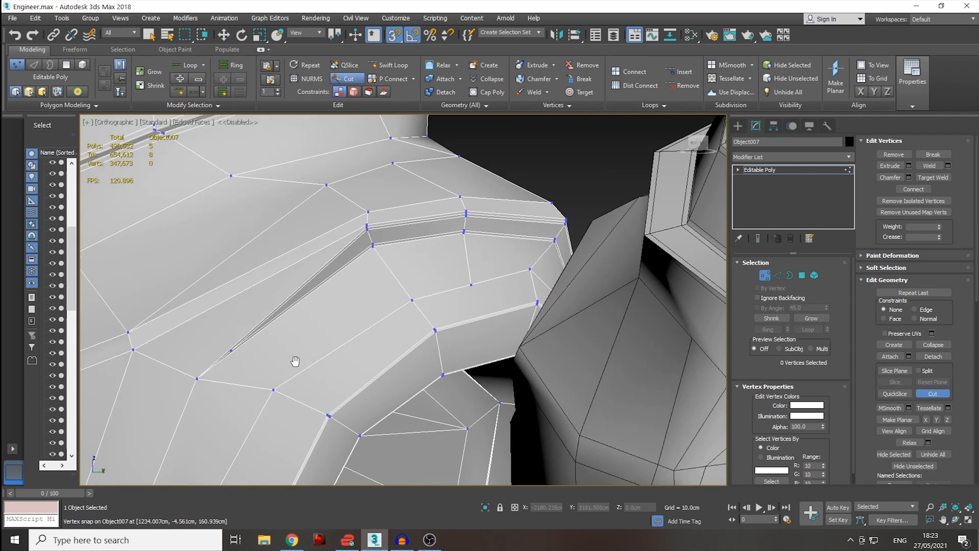
{"action": "scroll", "coordinate": [360, 253], "scroll_direction": "up", "scroll_amount": 5}
{"action": "middle_click_drag", "start_coordinate": [569, 168], "coordinate": [480, 162]}
{"action": "key", "text": "s"}
{"action": "left_click", "coordinate": [569, 191]}
{"action": "left_click", "coordinate": [312, 219]}
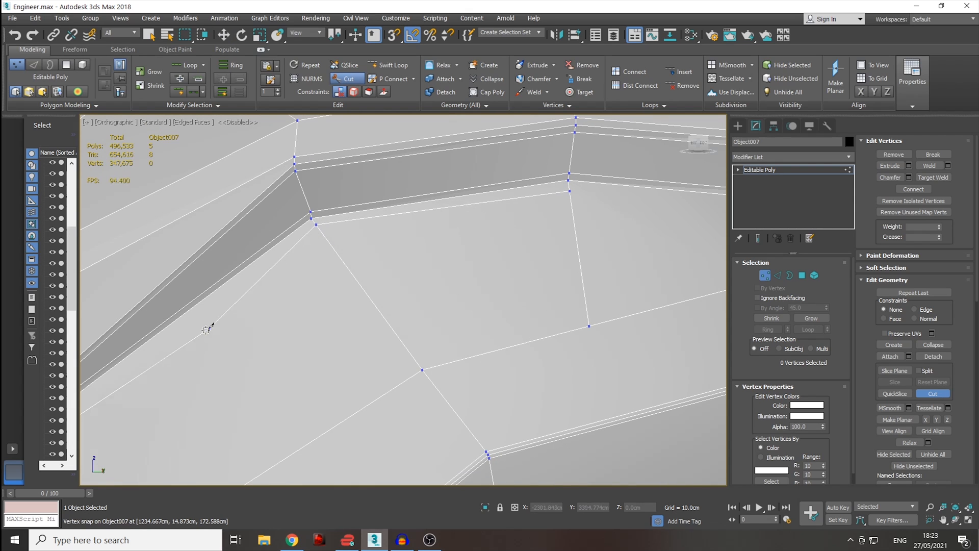
- Extend the lower support cut from the bend down to the edge beside the groove's pointed tip
{"action": "middle_click_drag", "start_coordinate": [214, 323], "coordinate": [382, 240]}
{"action": "scroll", "coordinate": [191, 383], "scroll_direction": "down", "scroll_amount": 4}
{"action": "middle_click_drag", "start_coordinate": [190, 383], "coordinate": [334, 314]}
{"action": "scroll", "coordinate": [236, 369], "scroll_direction": "up", "scroll_amount": 4}
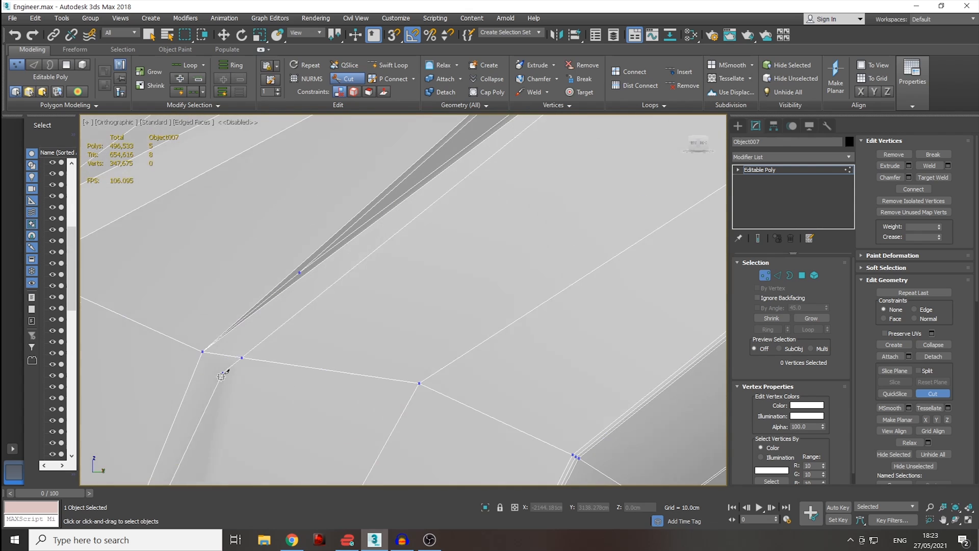
{"action": "left_click", "coordinate": [214, 353]}
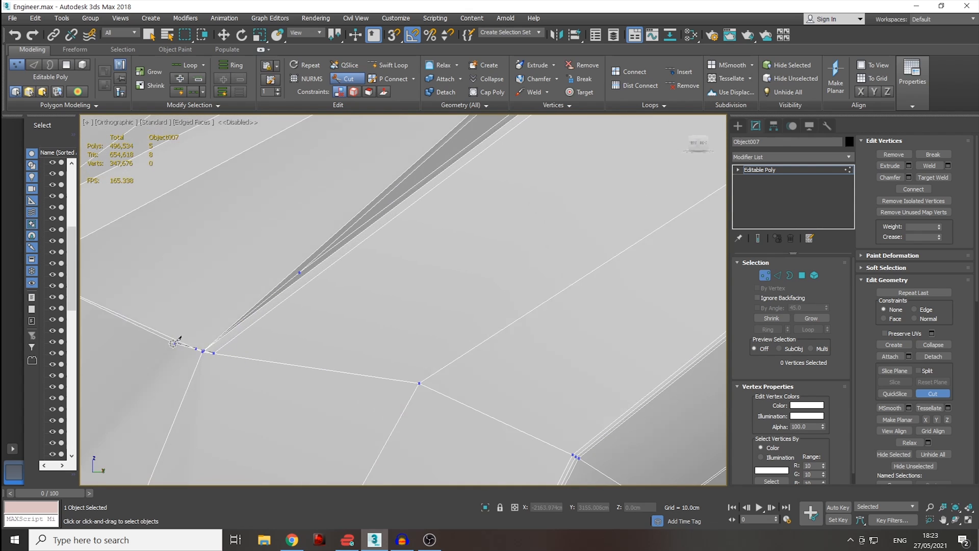
- Cut a matching support edge along the groove's upper border, from beside the tip past the bend to the next cross edge
{"action": "scroll", "coordinate": [292, 247], "scroll_direction": "down", "scroll_amount": 2}
{"action": "middle_click_drag", "start_coordinate": [327, 214], "coordinate": [170, 378]}
{"action": "scroll", "coordinate": [434, 167], "scroll_direction": "up", "scroll_amount": 3}
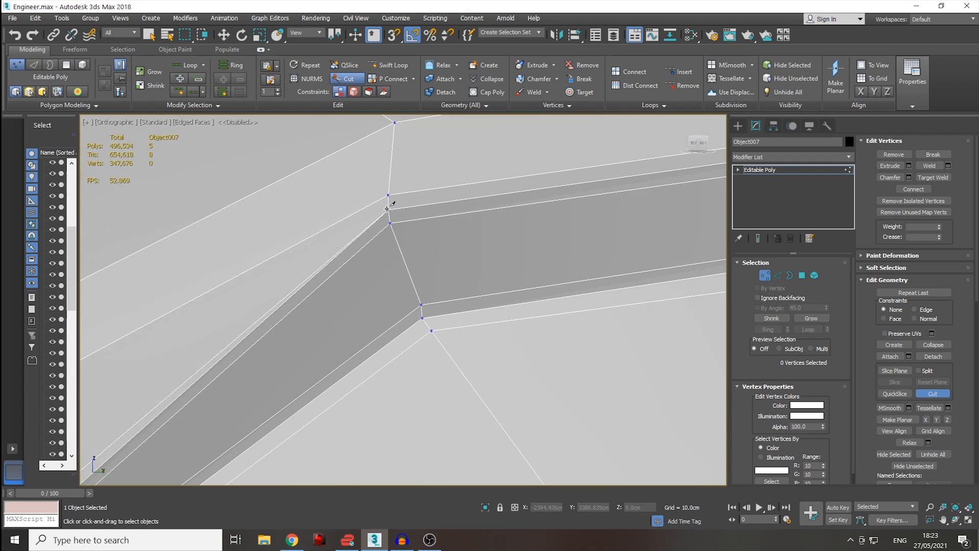
{"action": "middle_click_drag", "start_coordinate": [504, 204], "coordinate": [205, 278]}
{"action": "scroll", "coordinate": [205, 277], "scroll_direction": "down", "scroll_amount": 2}
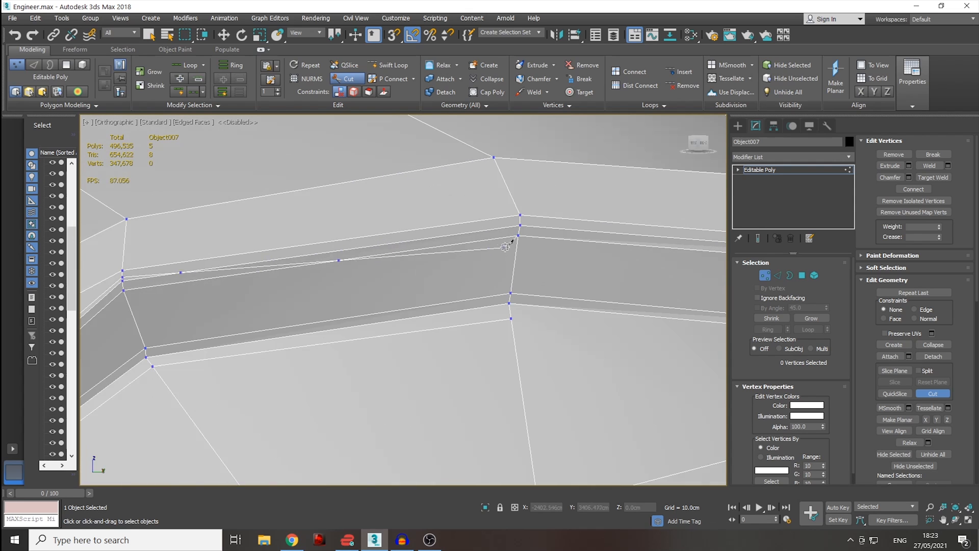
{"action": "left_click", "coordinate": [520, 220]}
{"action": "right_click", "coordinate": [484, 238]}
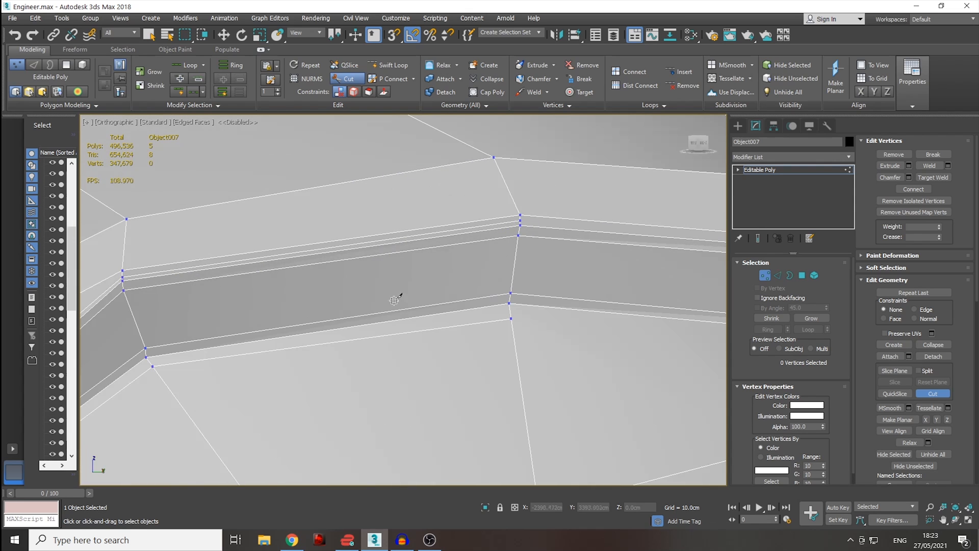
- Cut an arched edge path across the faces below the groove tip, joining the vertices on either side of the centre edge
{"action": "scroll", "coordinate": [373, 330], "scroll_direction": "down", "scroll_amount": 4}
{"action": "middle_click_drag", "start_coordinate": [357, 375], "coordinate": [639, 207]}
{"action": "middle_click_drag", "start_coordinate": [374, 422], "coordinate": [400, 312]}
{"action": "middle_click_drag", "start_coordinate": [378, 345], "coordinate": [400, 305]}
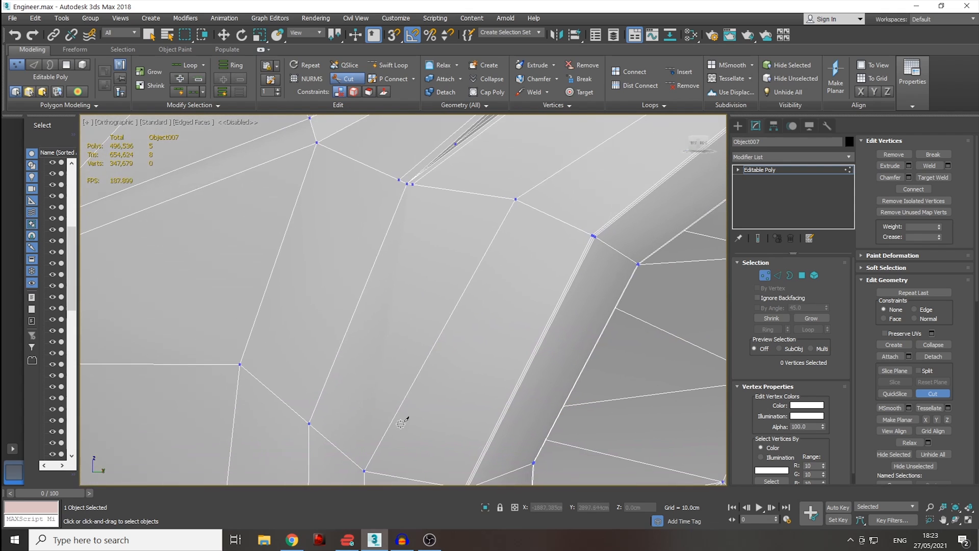
{"action": "left_click", "coordinate": [363, 471]}
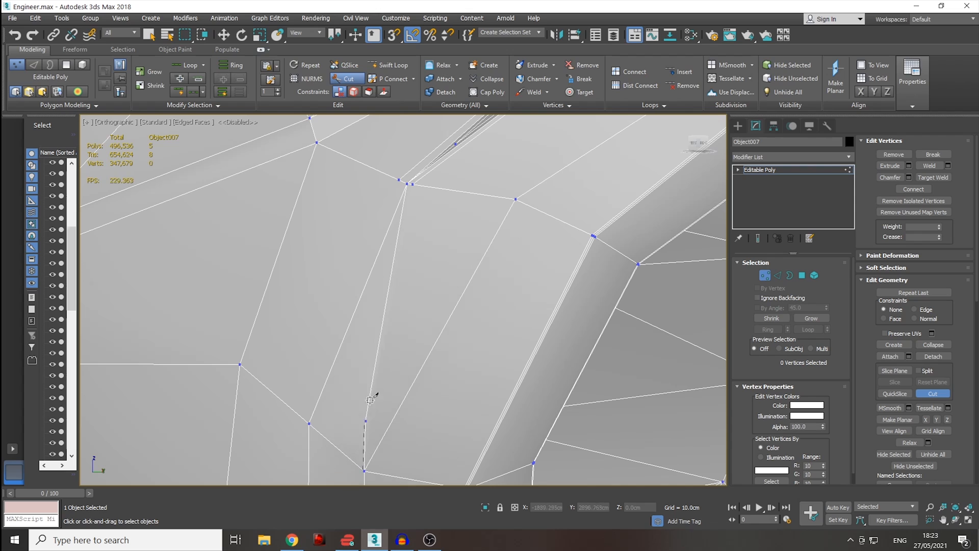
{"action": "left_click", "coordinate": [384, 332]}
{"action": "left_click", "coordinate": [352, 319]}
{"action": "left_click", "coordinate": [313, 300]}
{"action": "left_click", "coordinate": [240, 364]}
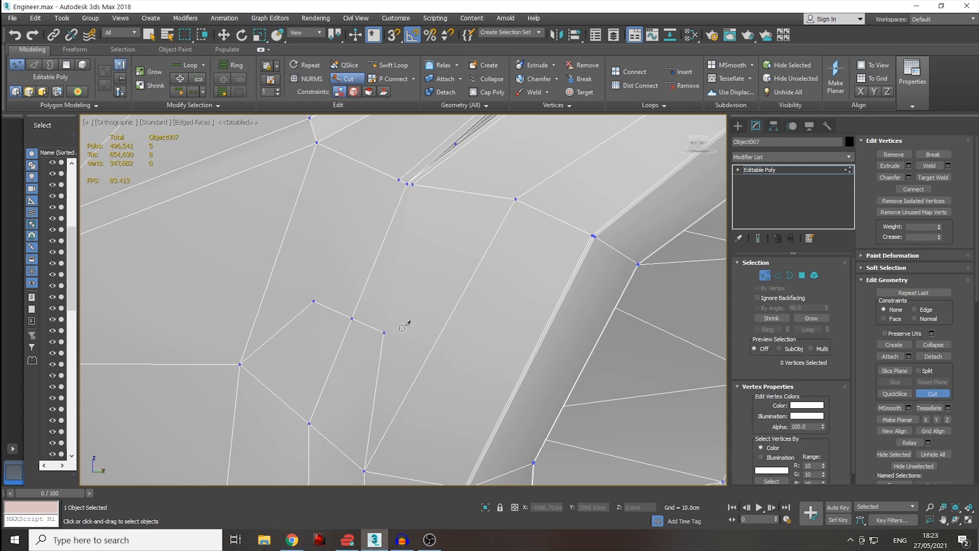
- Cut edges from the two outer corners of the arched path up to the support vertices on either side of the groove tip
{"action": "left_click", "coordinate": [384, 333]}
{"action": "left_click", "coordinate": [413, 184]}
{"action": "left_click", "coordinate": [314, 301]}
{"action": "middle_click_drag", "start_coordinate": [414, 327], "coordinate": [415, 397]}
{"action": "scroll", "coordinate": [407, 282], "scroll_direction": "up", "scroll_amount": 3}
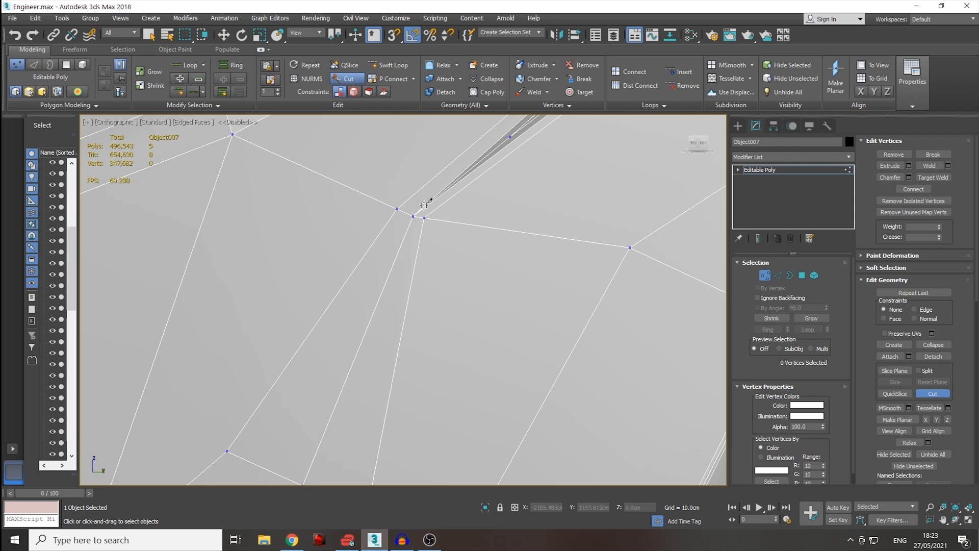
{"action": "middle_click_drag", "start_coordinate": [451, 365], "coordinate": [496, 222]}
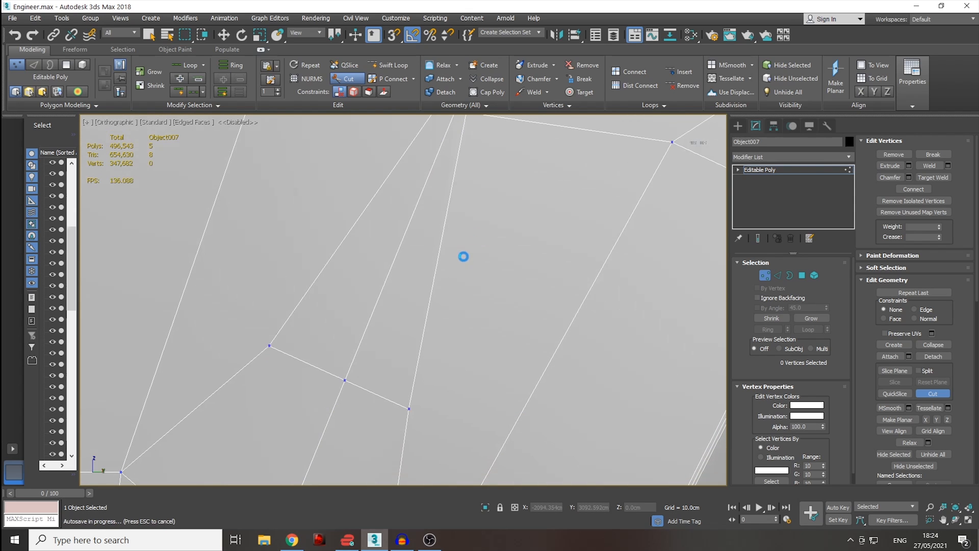
{"action": "scroll", "coordinate": [452, 250], "scroll_direction": "down", "scroll_amount": 5}
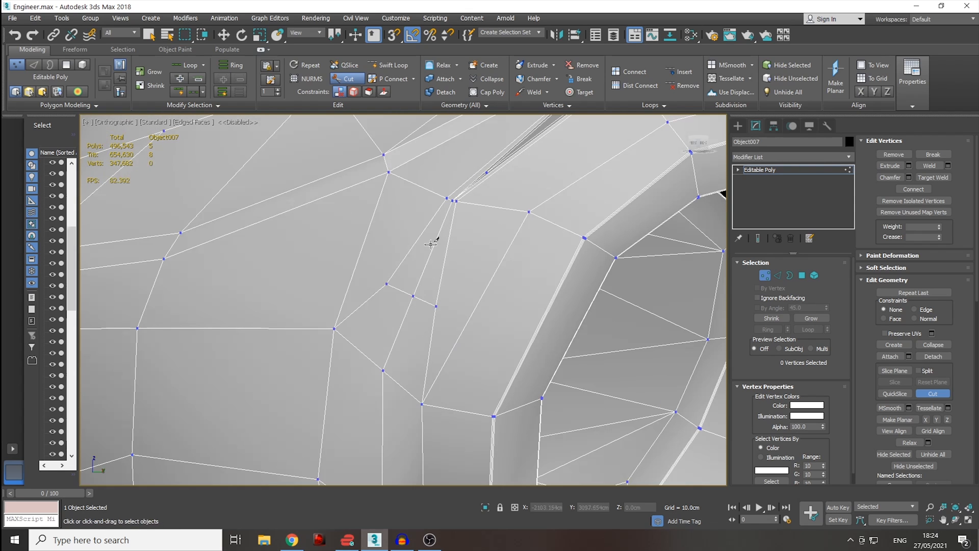
- On the opposite side of the arch, cut a support edge below the groove's lower border down to its pointed tip
{"action": "middle_click_drag", "start_coordinate": [546, 190], "coordinate": [456, 280]}
{"action": "scroll", "coordinate": [502, 219], "scroll_direction": "down", "scroll_amount": 5}
{"action": "middle_click_drag", "start_coordinate": [501, 219], "coordinate": [417, 239], "text": "alt"}
{"action": "scroll", "coordinate": [298, 214], "scroll_direction": "up", "scroll_amount": 5}
{"action": "middle_click_drag", "start_coordinate": [298, 214], "coordinate": [510, 307]}
{"action": "scroll", "coordinate": [243, 174], "scroll_direction": "up", "scroll_amount": 5}
{"action": "left_click", "coordinate": [303, 200]}
{"action": "left_click", "coordinate": [486, 208]}
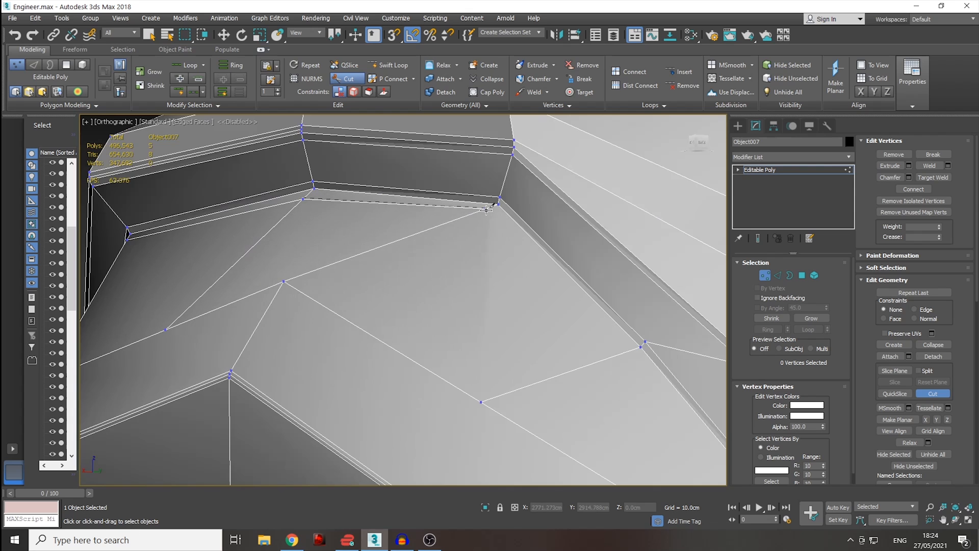
{"action": "left_click", "coordinate": [630, 350]}
{"action": "middle_click_drag", "start_coordinate": [712, 422], "coordinate": [366, 201]}
{"action": "left_click", "coordinate": [439, 318]}
- Cut a support edge along the upper border of the groove on this side, around its bend to the next corner
{"action": "scroll", "coordinate": [332, 223], "scroll_direction": "down", "scroll_amount": 3}
{"action": "middle_click_drag", "start_coordinate": [440, 318], "coordinate": [501, 238]}
{"action": "left_click", "coordinate": [282, 222]}
{"action": "scroll", "coordinate": [493, 237], "scroll_direction": "up", "scroll_amount": 3}
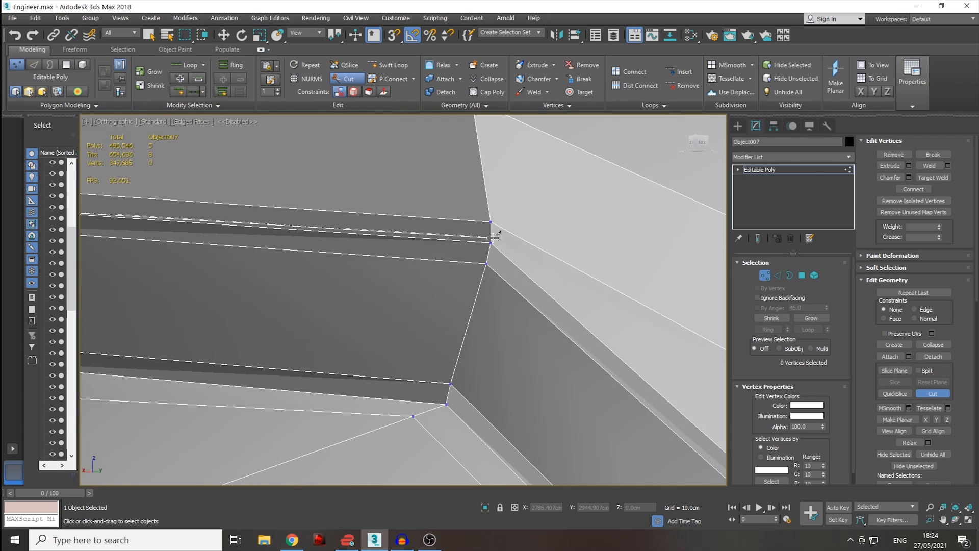
{"action": "left_click", "coordinate": [492, 238]}
{"action": "middle_click_drag", "start_coordinate": [713, 452], "coordinate": [279, 200]}
{"action": "scroll", "coordinate": [280, 200], "scroll_direction": "down", "scroll_amount": 3}
{"action": "scroll", "coordinate": [499, 382], "scroll_direction": "up", "scroll_amount": 2}
{"action": "left_click", "coordinate": [360, 251]}
- Continue the upper support cut from the groove's last corner to the edge beside its pointed tip
{"action": "middle_click_drag", "start_coordinate": [454, 372], "coordinate": [327, 188]}
{"action": "scroll", "coordinate": [337, 202], "scroll_direction": "down", "scroll_amount": 3}
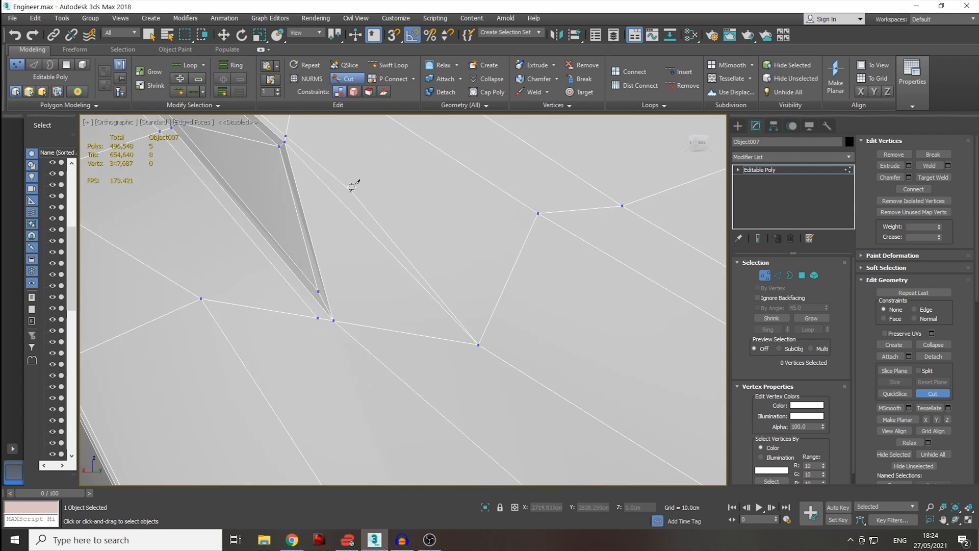
{"action": "left_click", "coordinate": [293, 150]}
{"action": "right_click", "coordinate": [321, 210]}
{"action": "scroll", "coordinate": [290, 154], "scroll_direction": "up", "scroll_amount": 4}
{"action": "left_click", "coordinate": [291, 142]}
{"action": "scroll", "coordinate": [312, 248], "scroll_direction": "down", "scroll_amount": 4}
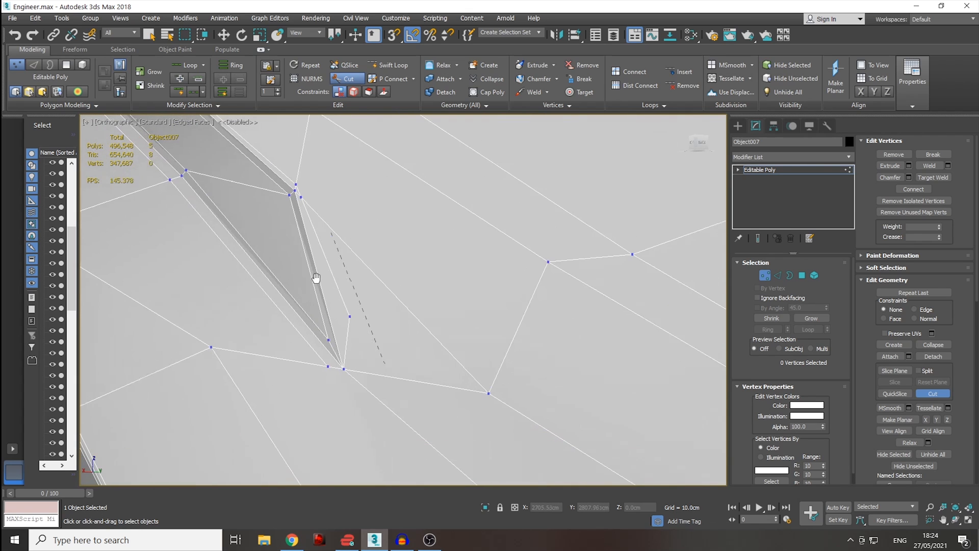
{"action": "left_click", "coordinate": [366, 370]}
{"action": "right_click", "coordinate": [374, 358]}
- Cut an arched edge path across the faces below this groove tip, joining the vertices on either side of the centre edge
{"action": "middle_click_drag", "start_coordinate": [443, 389], "coordinate": [331, 273]}
{"action": "scroll", "coordinate": [347, 288], "scroll_direction": "down", "scroll_amount": 2}
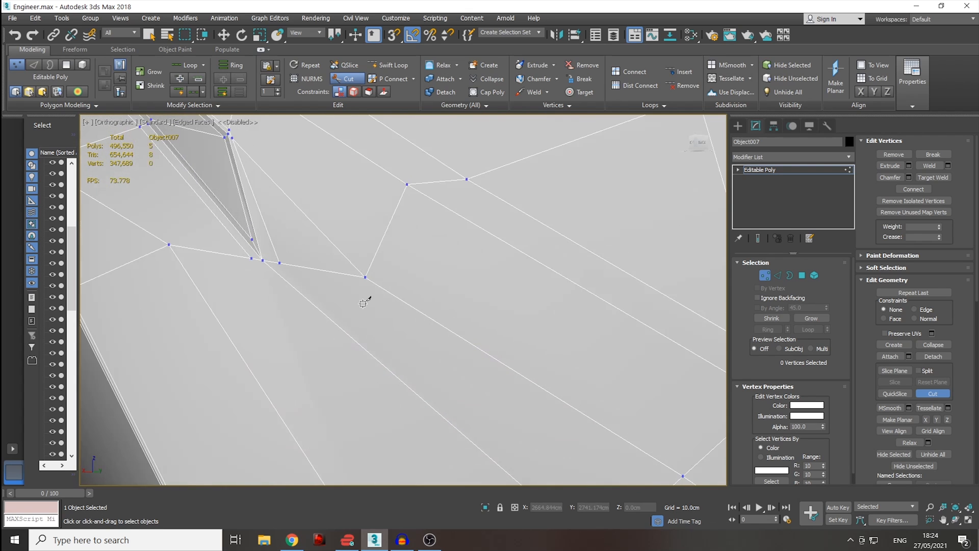
{"action": "middle_click_drag", "start_coordinate": [395, 341], "coordinate": [338, 260]}
{"action": "scroll", "coordinate": [340, 260], "scroll_direction": "down", "scroll_amount": 2}
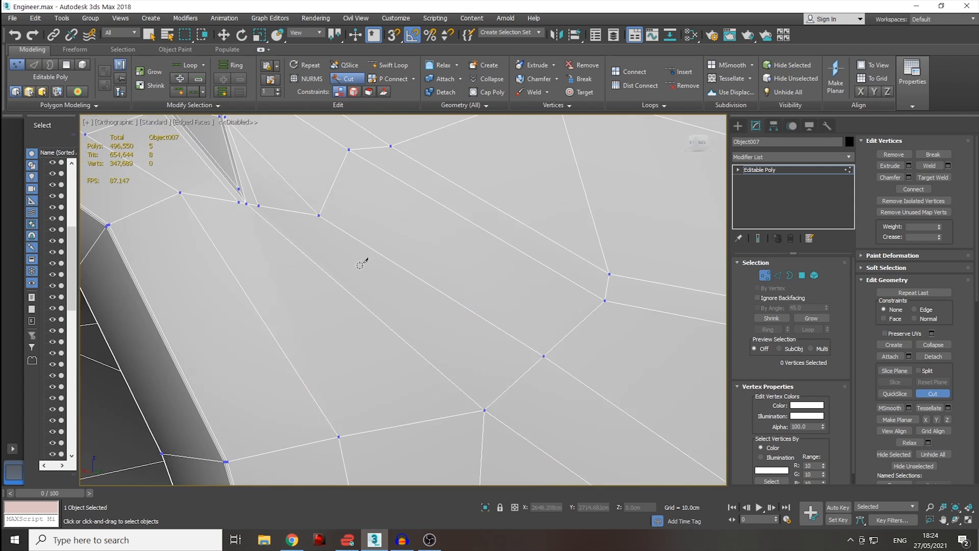
{"action": "left_click", "coordinate": [543, 356]}
{"action": "left_click", "coordinate": [408, 307]}
{"action": "left_click", "coordinate": [378, 317]}
{"action": "left_click", "coordinate": [340, 332]}
{"action": "left_click", "coordinate": [339, 437]}
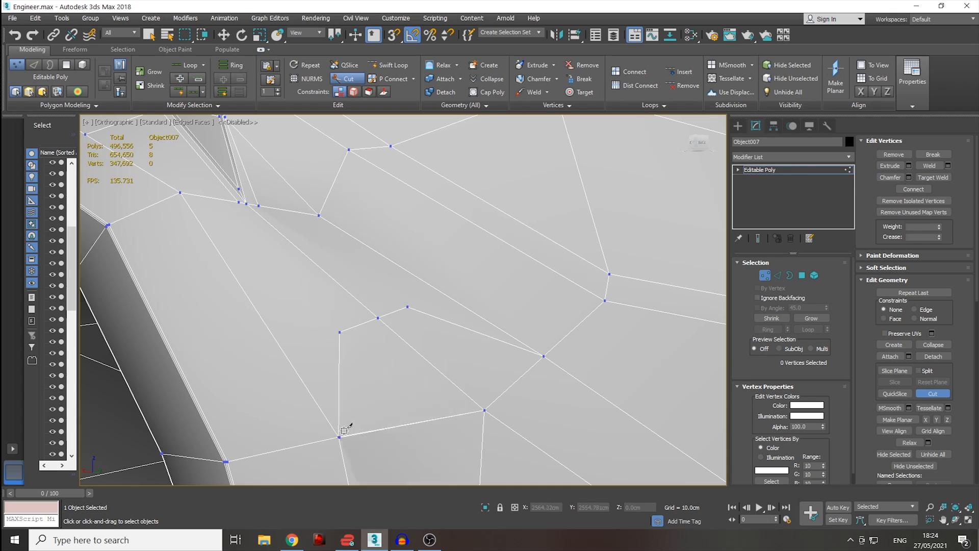
- Cut edges from the arched path's outer corners up to the support vertices beside this groove tip, and leave the Cut tool
{"action": "left_click", "coordinate": [339, 330]}
{"action": "left_click", "coordinate": [261, 206]}
{"action": "left_click", "coordinate": [925, 394]}
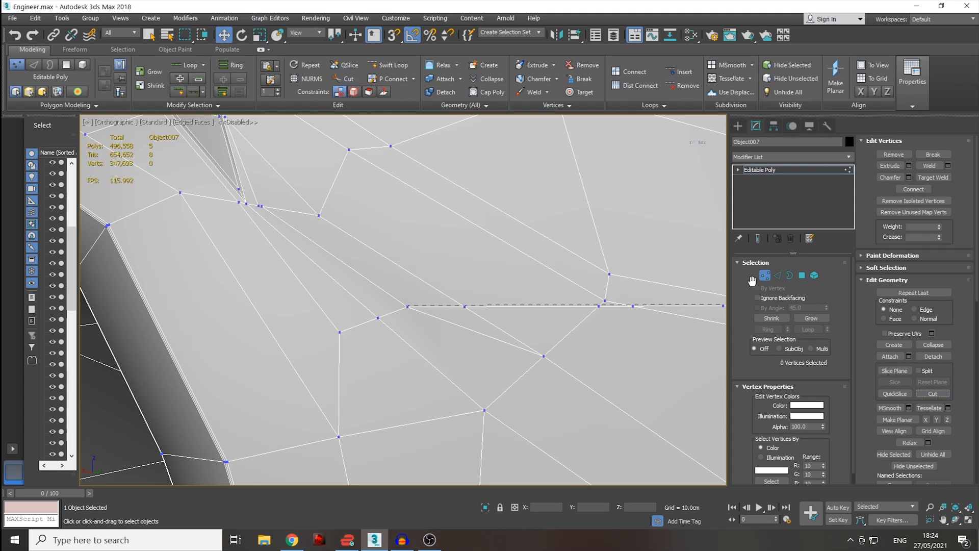
{"action": "left_click", "coordinate": [765, 276]}
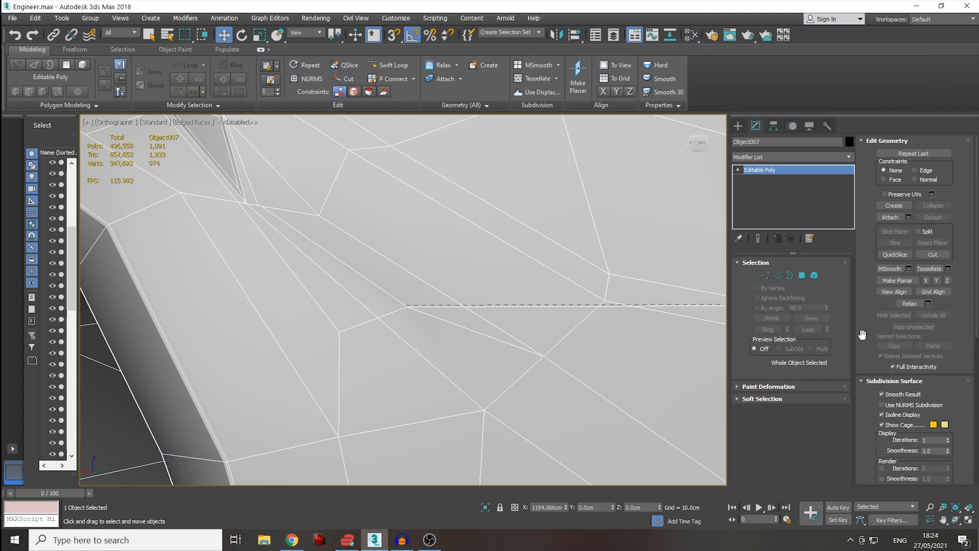
{"action": "left_click", "coordinate": [765, 275]}
- Target-weld the stray vertex beside the groove tip to the adjacent support vertex
{"action": "left_click", "coordinate": [258, 205]}
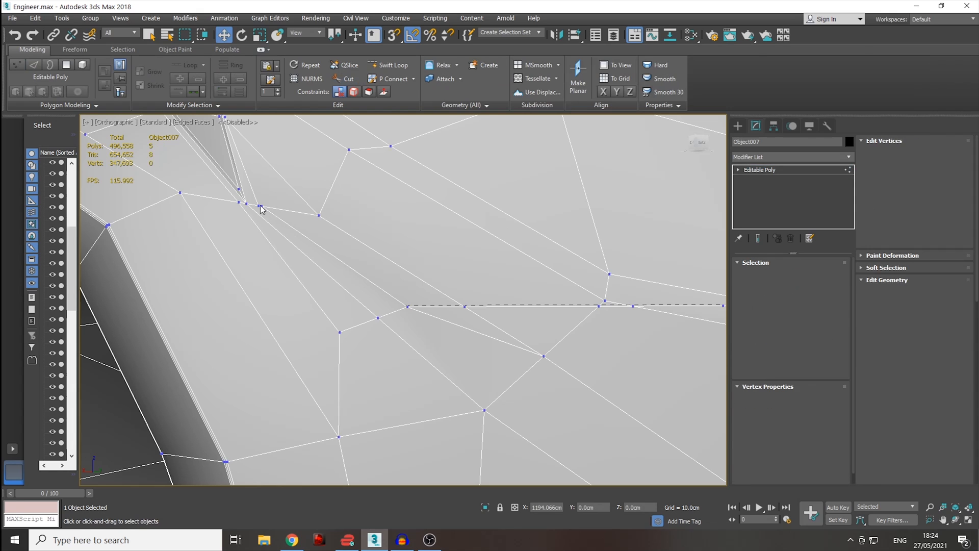
{"action": "scroll", "coordinate": [261, 211], "scroll_direction": "up", "scroll_amount": 3}
{"action": "left_click", "coordinate": [252, 197]}
{"action": "left_click", "coordinate": [254, 196]}
{"action": "left_click", "coordinate": [930, 177]}
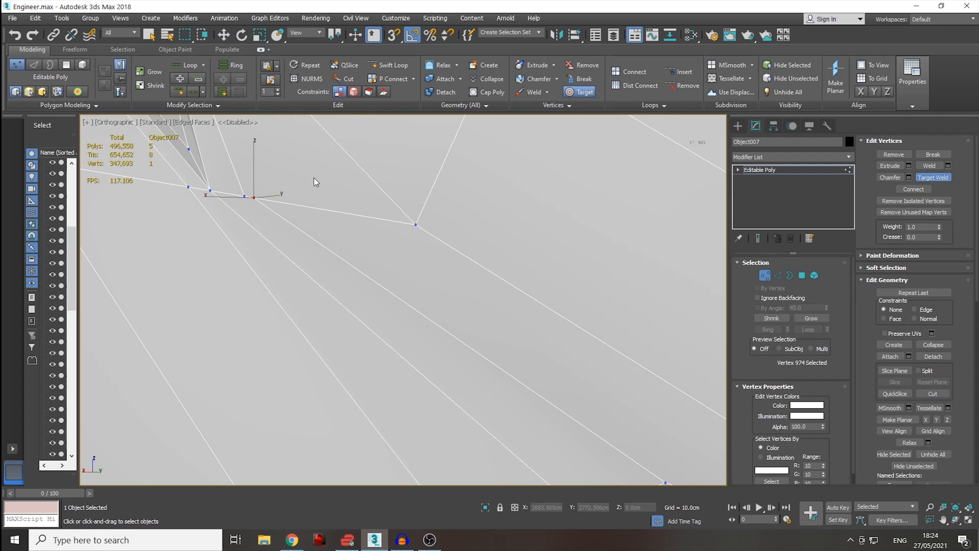
{"action": "left_click", "coordinate": [254, 198]}
{"action": "left_click", "coordinate": [245, 196]}
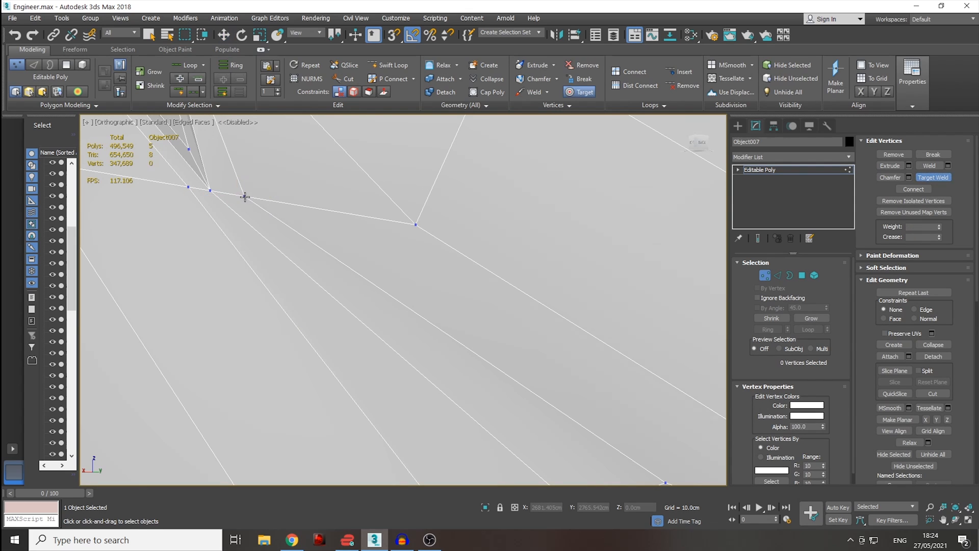
{"action": "scroll", "coordinate": [244, 199], "scroll_direction": "down", "scroll_amount": 3}
- Leave vertex editing, add a TurboSmooth modifier to Object007 and view the smoothed surface without edges
{"action": "left_click", "coordinate": [738, 126]}
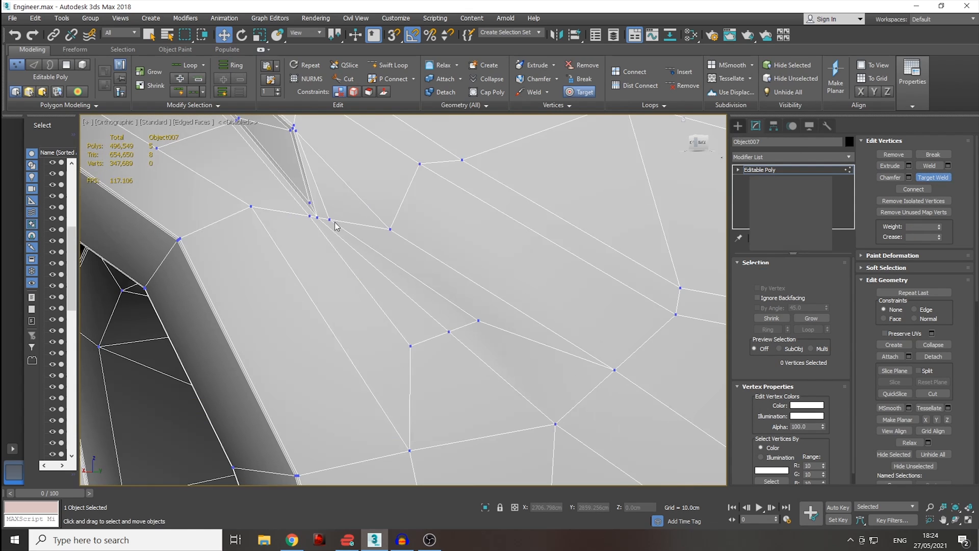
{"action": "scroll", "coordinate": [362, 216], "scroll_direction": "down", "scroll_amount": 2}
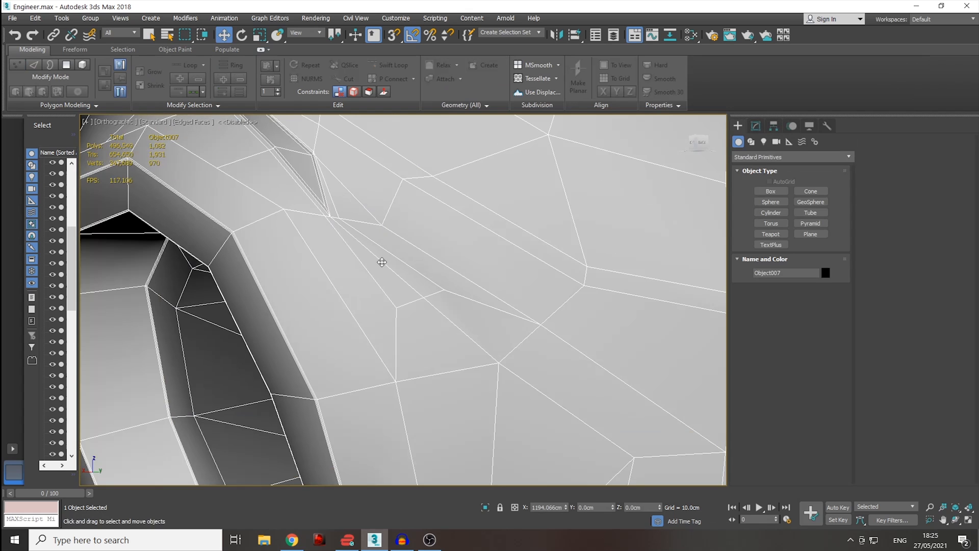
{"action": "left_click", "coordinate": [756, 127]}
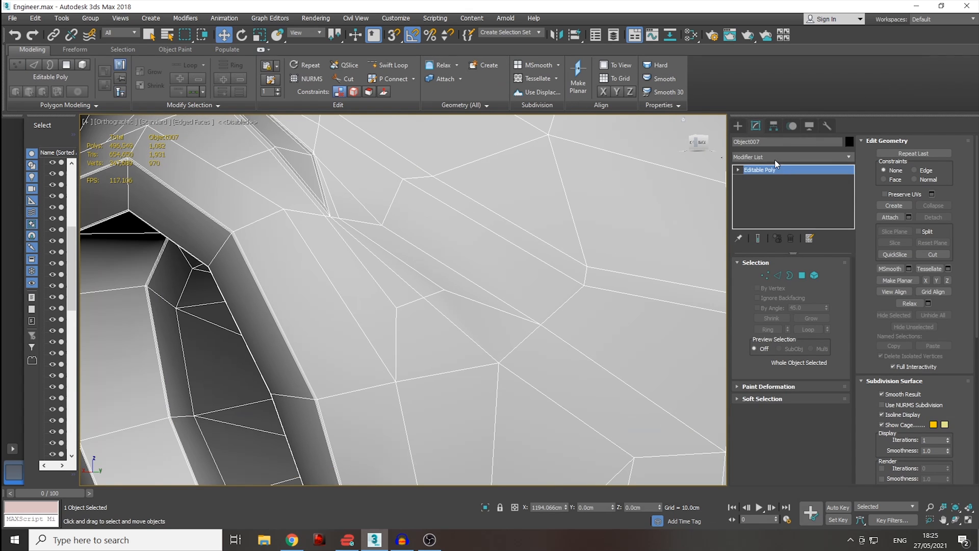
{"action": "left_click", "coordinate": [775, 158]}
{"action": "type", "text": "tu"}
{"action": "key", "text": "Return"}
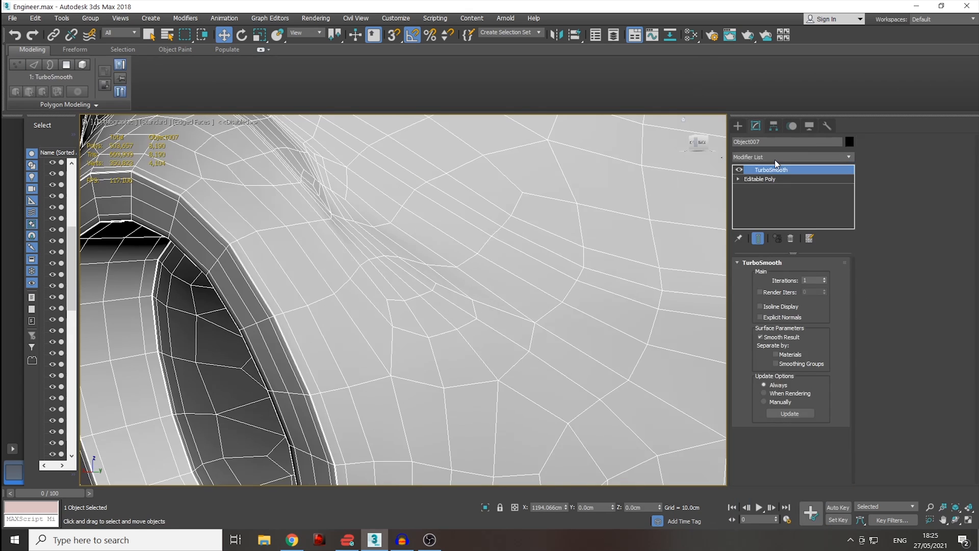
{"action": "key", "text": "F4"}
{"action": "scroll", "coordinate": [434, 296], "scroll_direction": "down", "scroll_amount": 4}
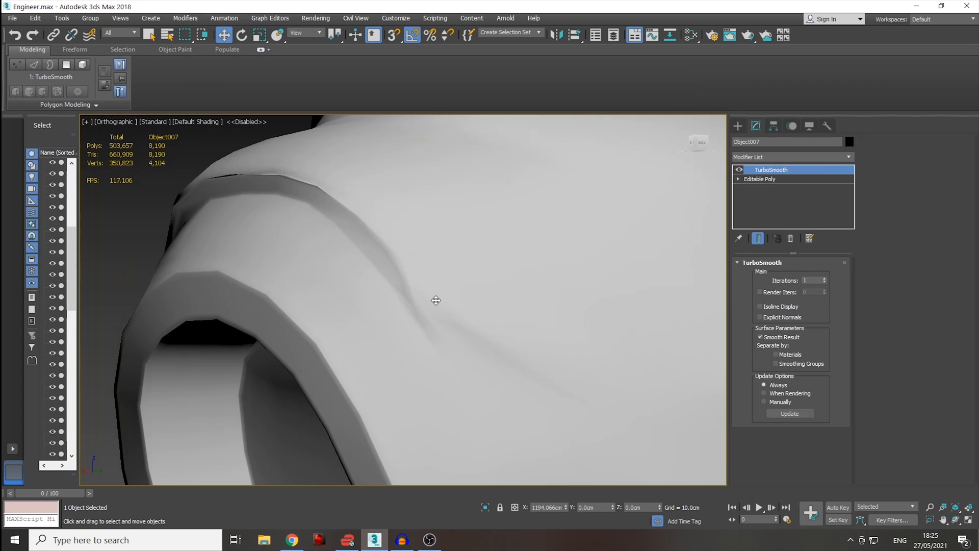
- Raise Object007's TurboSmooth iterations by three and inspect the smoothed groove with the edge display off
{"action": "key", "text": "F4"}
{"action": "scroll", "coordinate": [226, 172], "scroll_direction": "up", "scroll_amount": 4}
{"action": "scroll", "coordinate": [235, 169], "scroll_direction": "down", "scroll_amount": 4}
{"action": "scroll", "coordinate": [320, 172], "scroll_direction": "up", "scroll_amount": 2}
{"action": "left_click", "coordinate": [825, 278]}
{"action": "left_click", "coordinate": [824, 278]}
{"action": "left_click", "coordinate": [824, 278]}
{"action": "key", "text": "F4"}
{"action": "scroll", "coordinate": [301, 199], "scroll_direction": "down", "scroll_amount": 8}
{"action": "scroll", "coordinate": [260, 225], "scroll_direction": "up", "scroll_amount": 5}
- Select the neighbouring Object008, turn its TurboSmooth on and hide the edges in the viewport
{"action": "key", "text": "F4"}
{"action": "scroll", "coordinate": [281, 235], "scroll_direction": "up", "scroll_amount": 6}
{"action": "left_click", "coordinate": [311, 200]}
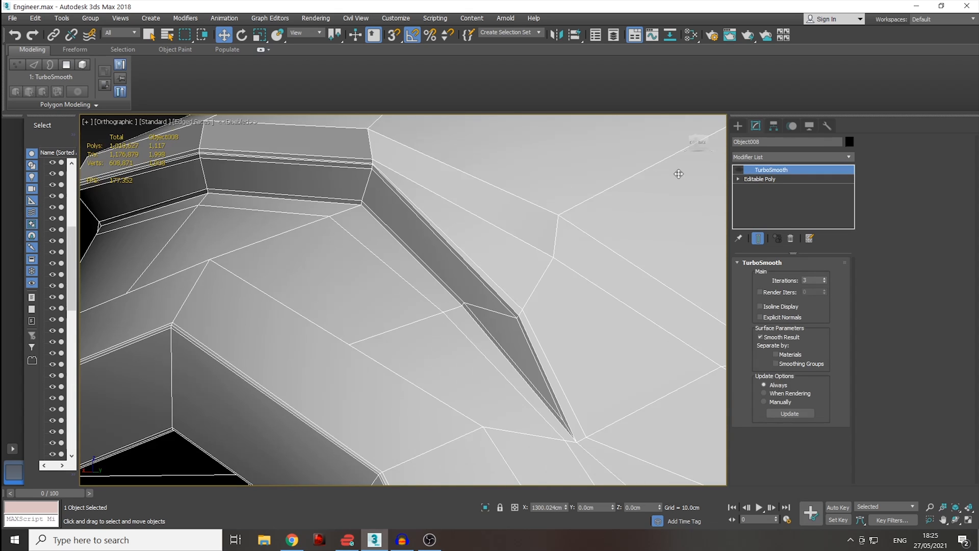
{"action": "left_click", "coordinate": [739, 170]}
{"action": "key", "text": "F4"}
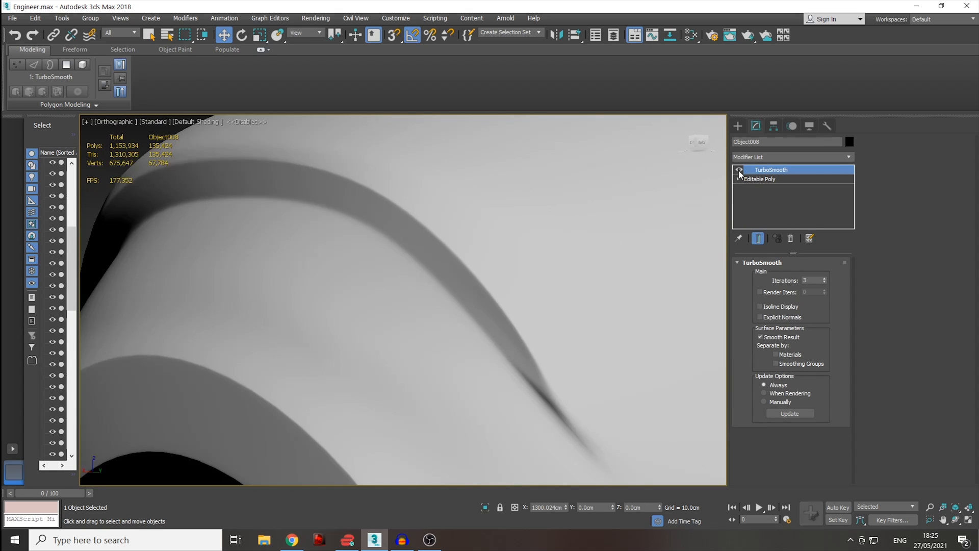
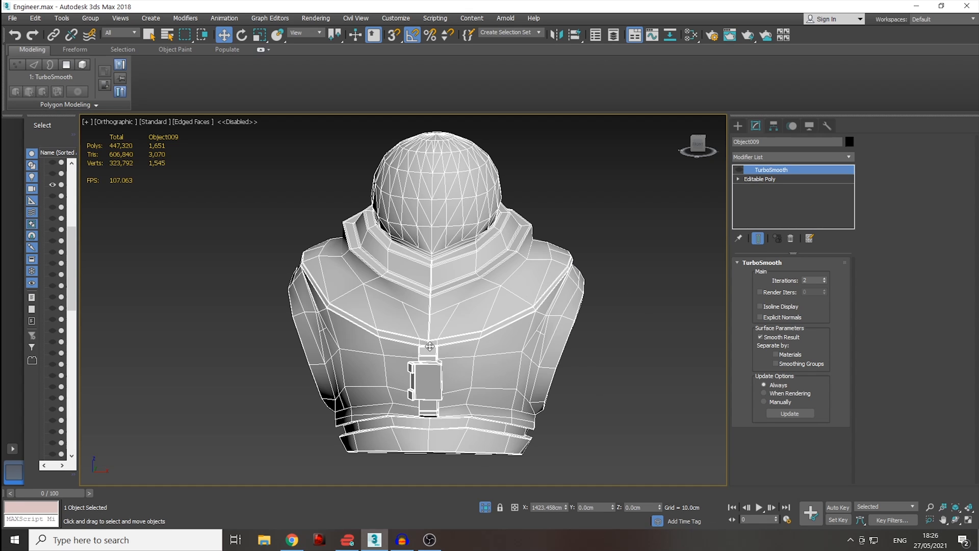
- Examine the base mesh of the isolated torso (Object009) around the waist groove, then compare it with TurboSmooth turned on
{"action": "middle_click_drag", "start_coordinate": [460, 338], "coordinate": [461, 404], "text": "alt"}
{"action": "scroll", "coordinate": [454, 357], "scroll_direction": "up", "scroll_amount": 8}
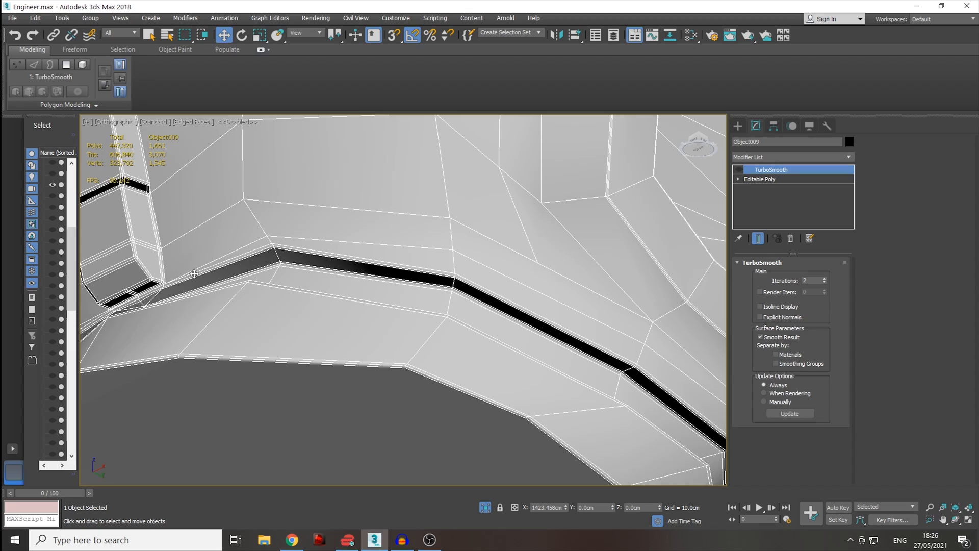
{"action": "scroll", "coordinate": [357, 248], "scroll_direction": "down", "scroll_amount": 4}
{"action": "middle_click_drag", "start_coordinate": [368, 203], "coordinate": [377, 393]}
{"action": "middle_click_drag", "start_coordinate": [366, 230], "coordinate": [394, 290], "text": "alt"}
{"action": "scroll", "coordinate": [410, 296], "scroll_direction": "down", "scroll_amount": 2}
{"action": "middle_click_drag", "start_coordinate": [489, 293], "coordinate": [487, 206]}
{"action": "left_click", "coordinate": [741, 170]}
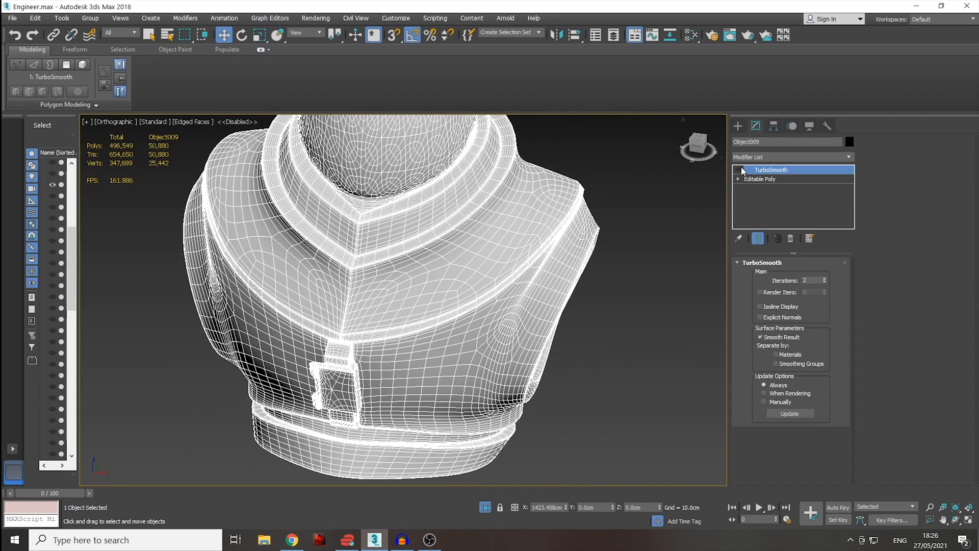
{"action": "middle_click_drag", "start_coordinate": [491, 278], "coordinate": [491, 244], "text": "alt"}
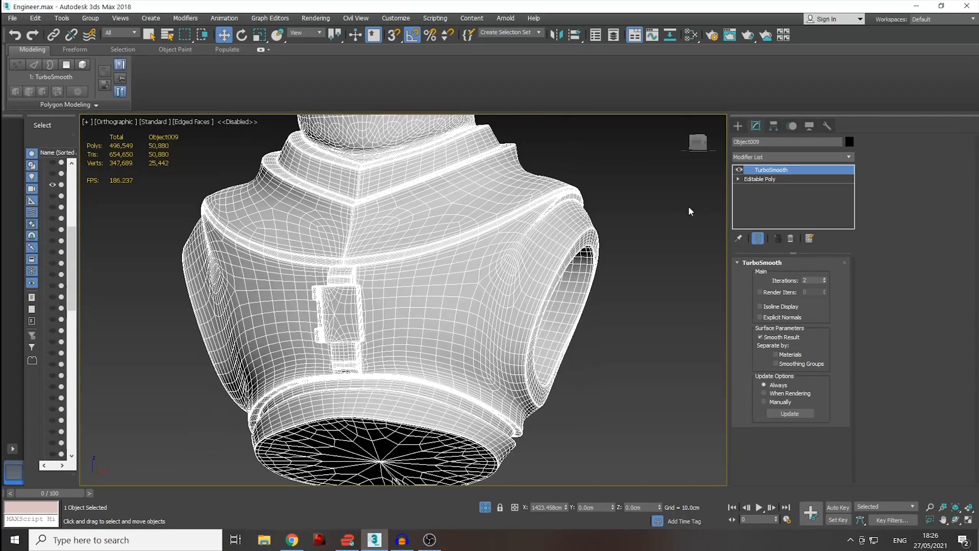
- Compare the torso's neck, shoulder and waist edge flow by toggling its TurboSmooth off, on and off again
{"action": "left_click", "coordinate": [740, 169]}
{"action": "middle_click_drag", "start_coordinate": [441, 400], "coordinate": [382, 276], "text": "alt"}
{"action": "middle_click_drag", "start_coordinate": [493, 291], "coordinate": [603, 340], "text": "alt"}
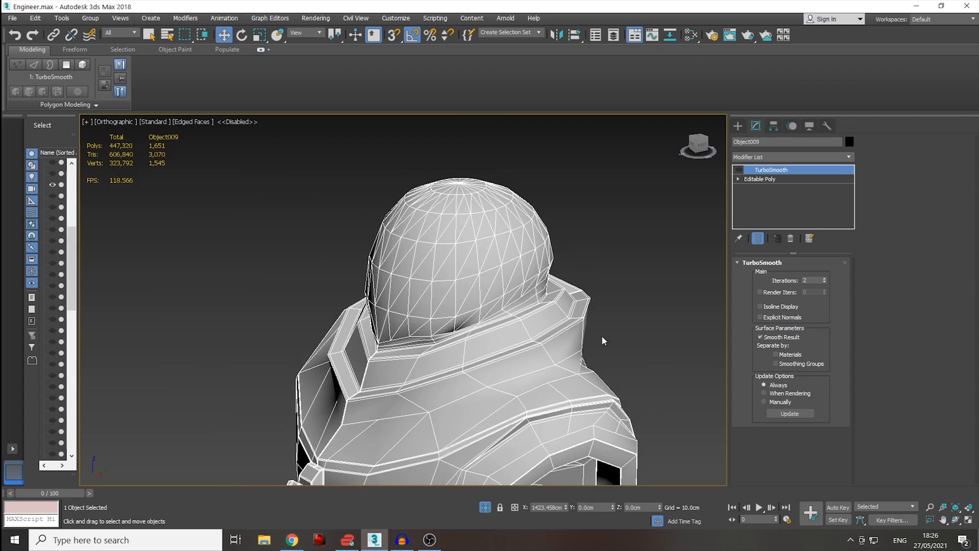
{"action": "left_click", "coordinate": [740, 170]}
{"action": "middle_click_drag", "start_coordinate": [534, 324], "coordinate": [463, 322], "text": "alt"}
{"action": "left_click", "coordinate": [739, 170]}
{"action": "scroll", "coordinate": [462, 395], "scroll_direction": "up", "scroll_amount": 5}
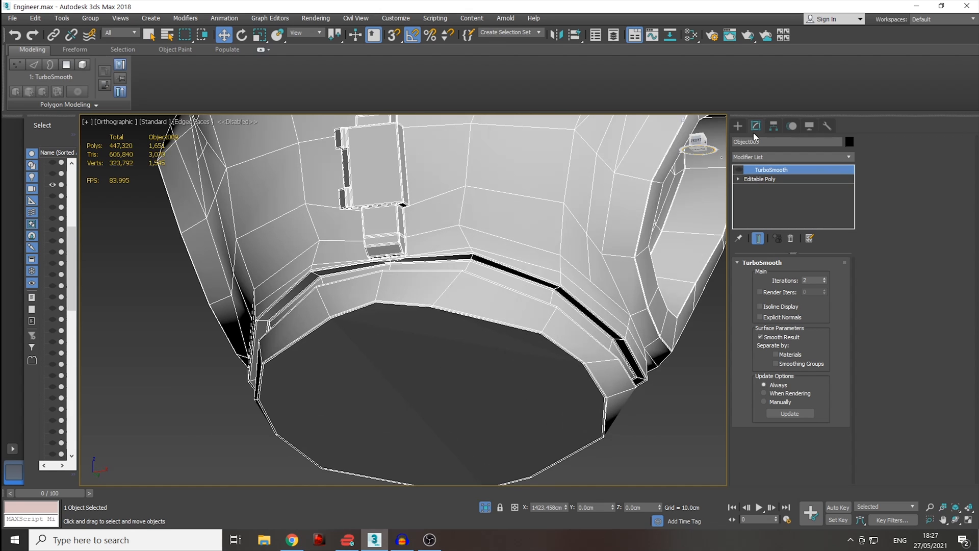
- Turn the torso's TurboSmooth on and examine the smoothed waist groove, chest and buckle from several angles
{"action": "left_click", "coordinate": [739, 170]}
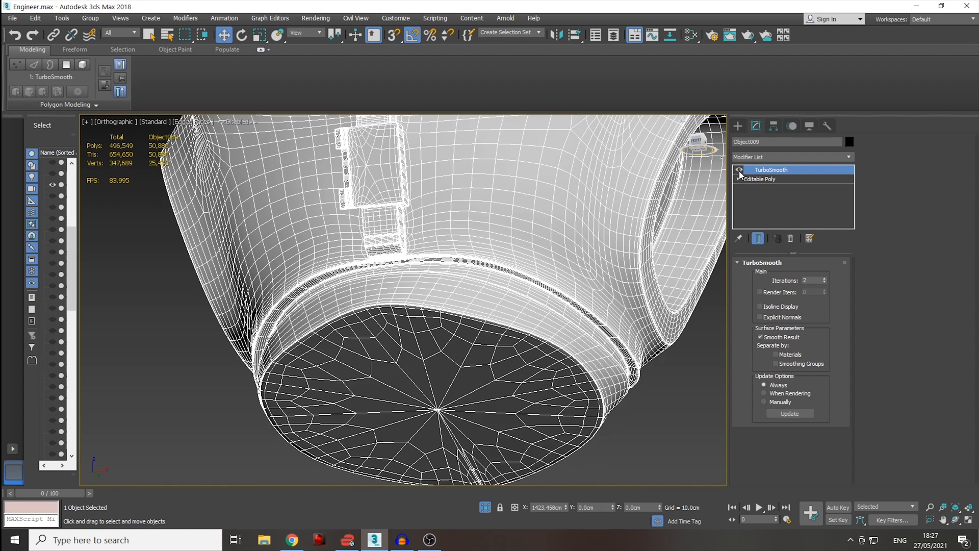
{"action": "middle_click_drag", "start_coordinate": [486, 210], "coordinate": [429, 301]}
{"action": "scroll", "coordinate": [429, 301], "scroll_direction": "up", "scroll_amount": 2}
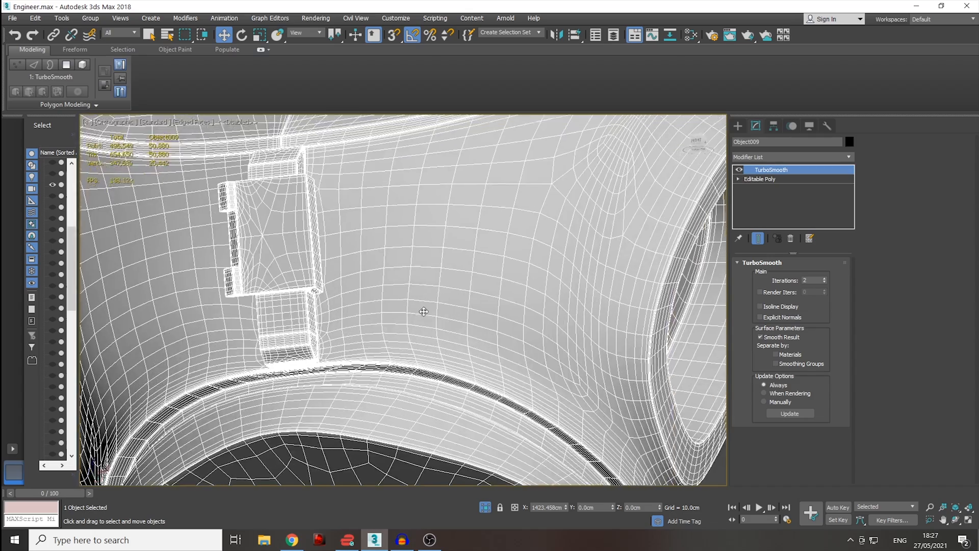
{"action": "scroll", "coordinate": [429, 300], "scroll_direction": "down", "scroll_amount": 4}
{"action": "middle_click_drag", "start_coordinate": [472, 260], "coordinate": [480, 296], "text": "alt"}
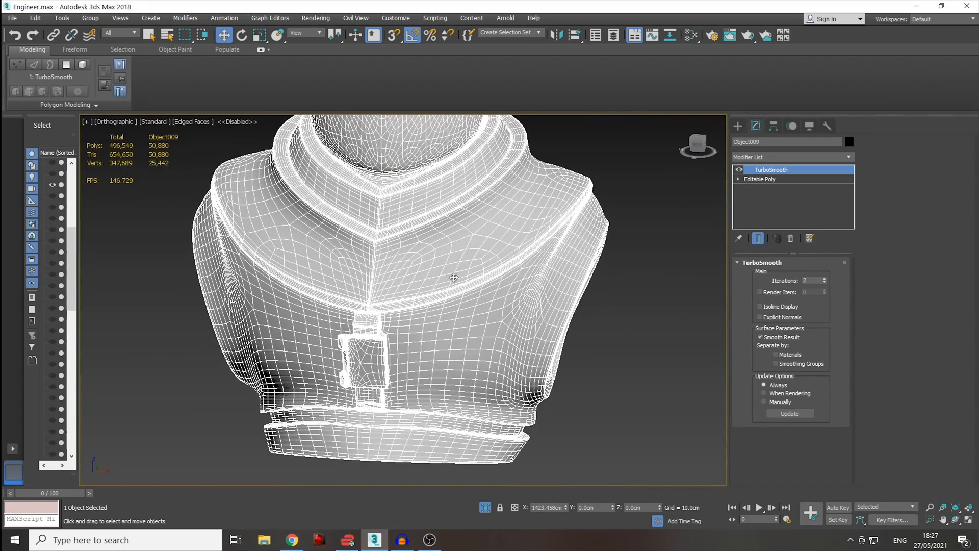
{"action": "middle_click_drag", "start_coordinate": [525, 256], "coordinate": [592, 241], "text": "alt"}
{"action": "middle_click_drag", "start_coordinate": [372, 359], "coordinate": [531, 362], "text": "alt"}
{"action": "scroll", "coordinate": [531, 362], "scroll_direction": "up", "scroll_amount": 3}
{"action": "middle_click_drag", "start_coordinate": [465, 323], "coordinate": [364, 277]}
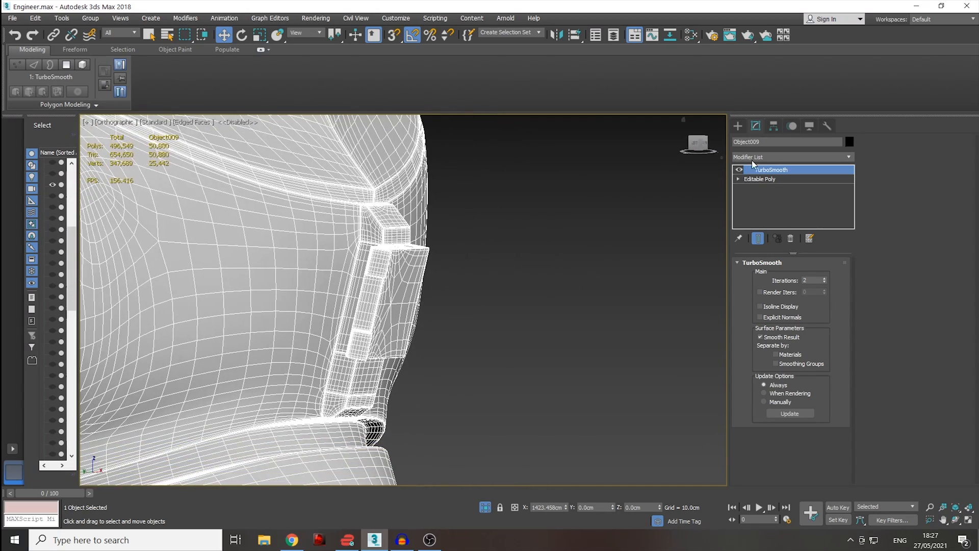
- Compare the torso's side, arm opening and buckle profile with TurboSmooth switched off and on
{"action": "left_click", "coordinate": [739, 170]}
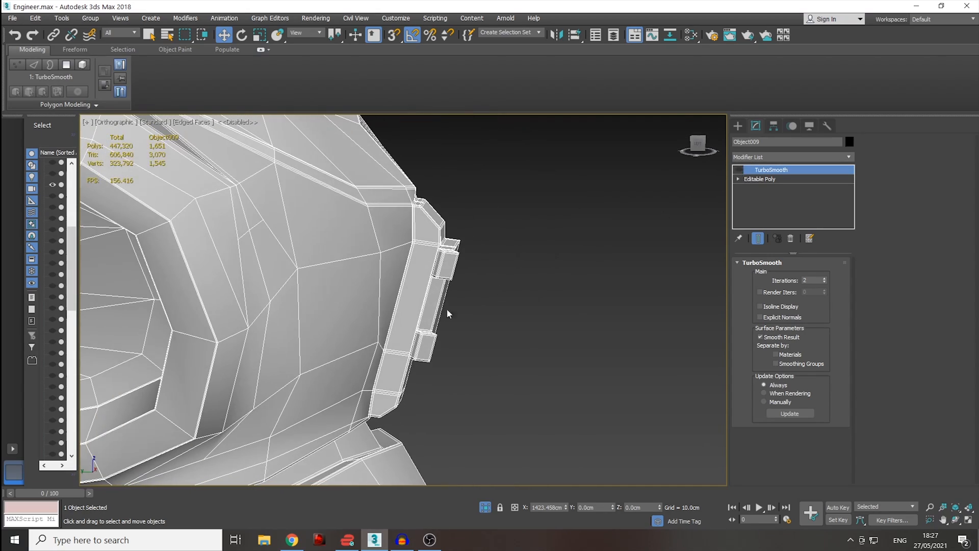
{"action": "middle_click_drag", "start_coordinate": [393, 261], "coordinate": [414, 371], "text": "alt"}
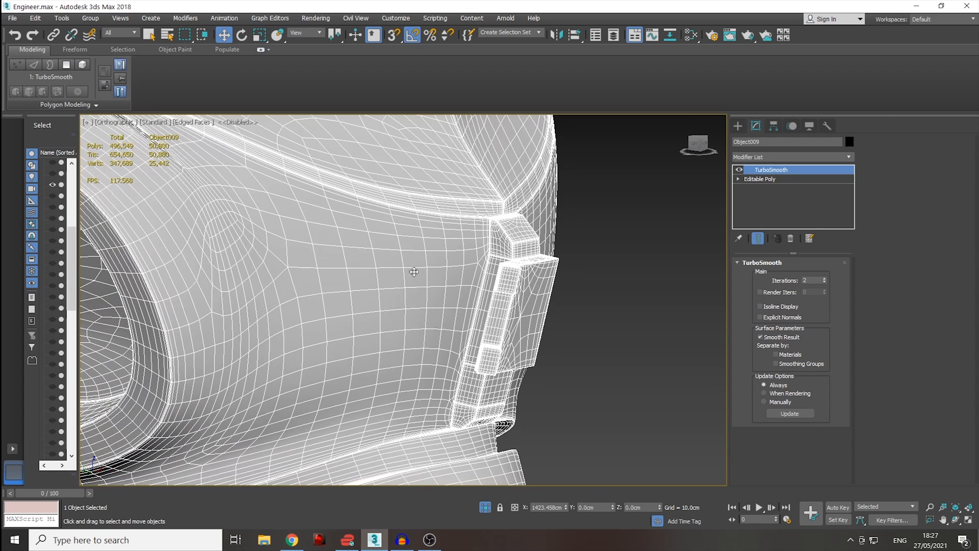
{"action": "left_click", "coordinate": [740, 171]}
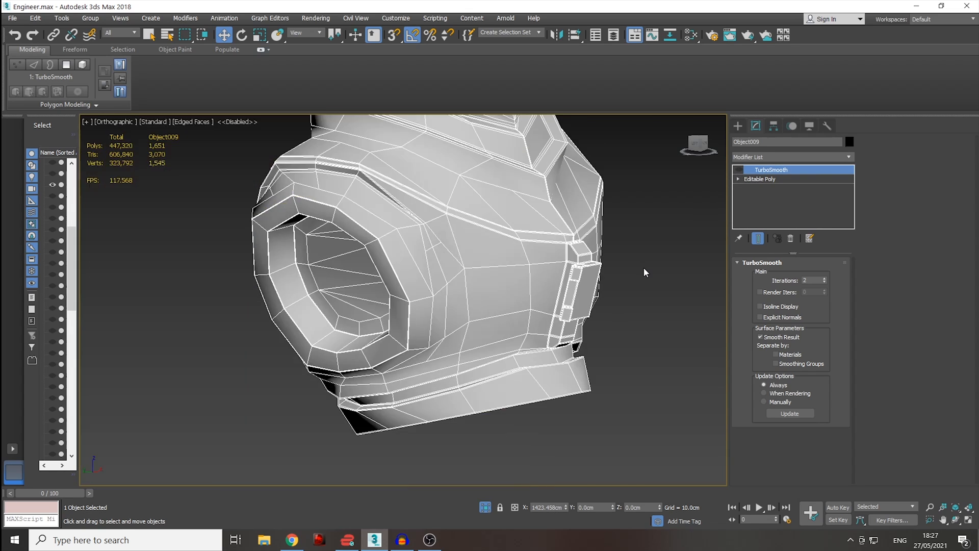
{"action": "left_click", "coordinate": [740, 171]}
- Select the trousers (Object012), turn their TurboSmooth off and examine the support edges around the knees and boots
{"action": "left_click", "coordinate": [472, 383]}
{"action": "middle_click_drag", "start_coordinate": [472, 383], "coordinate": [510, 310]}
{"action": "left_click", "coordinate": [739, 171]}
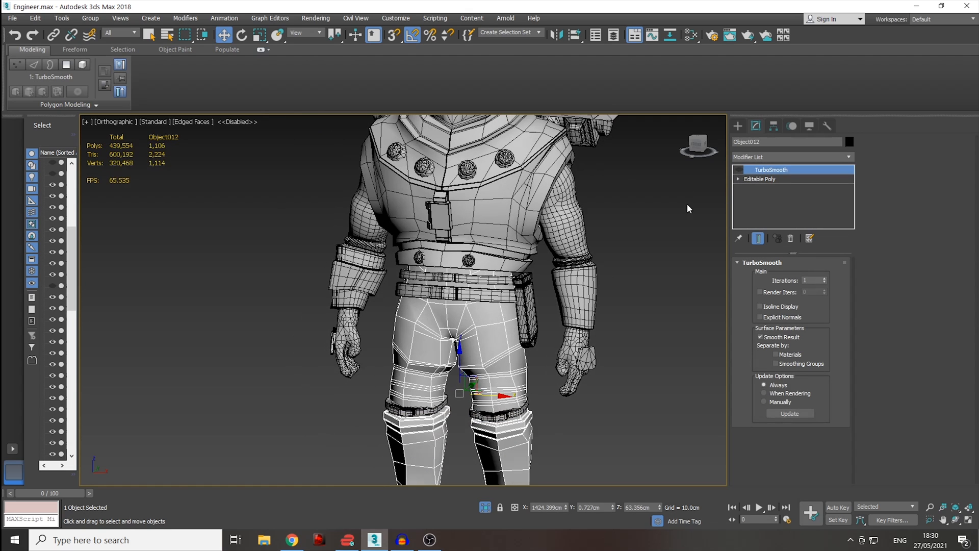
{"action": "middle_click_drag", "start_coordinate": [502, 404], "coordinate": [500, 301]}
{"action": "scroll", "coordinate": [477, 366], "scroll_direction": "up", "scroll_amount": 5}
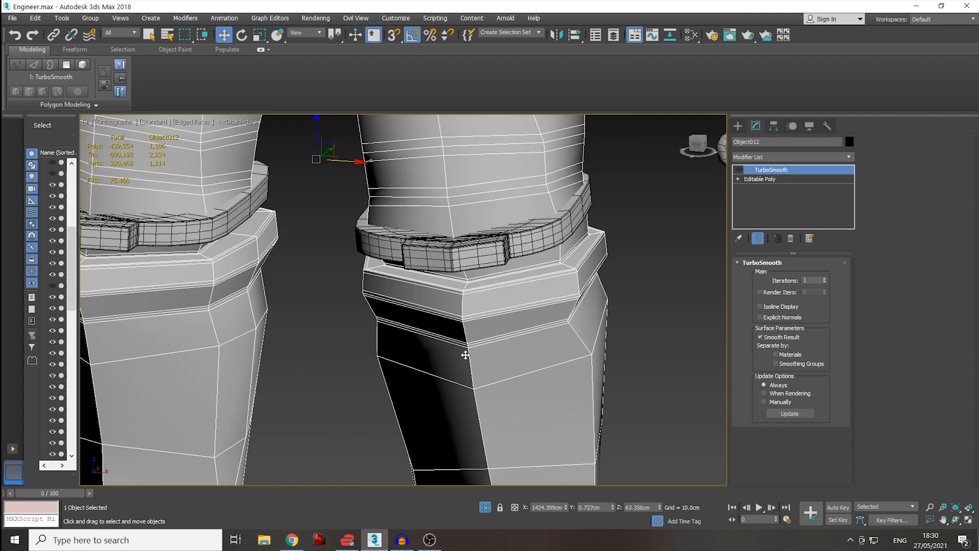
{"action": "scroll", "coordinate": [465, 354], "scroll_direction": "down", "scroll_amount": 4}
{"action": "middle_click_drag", "start_coordinate": [516, 253], "coordinate": [529, 432]}
{"action": "middle_click_drag", "start_coordinate": [482, 270], "coordinate": [493, 363]}
- Select the arm (Object015) and toggle its TurboSmooth to compare the base and smoothed meshes
{"action": "left_click", "coordinate": [636, 264]}
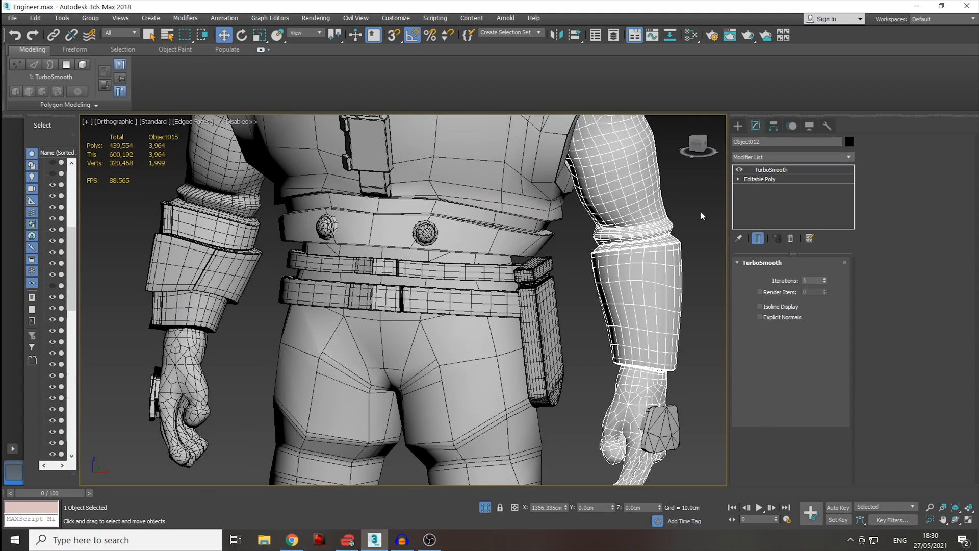
{"action": "left_click", "coordinate": [740, 171]}
{"action": "left_click", "coordinate": [739, 171]}
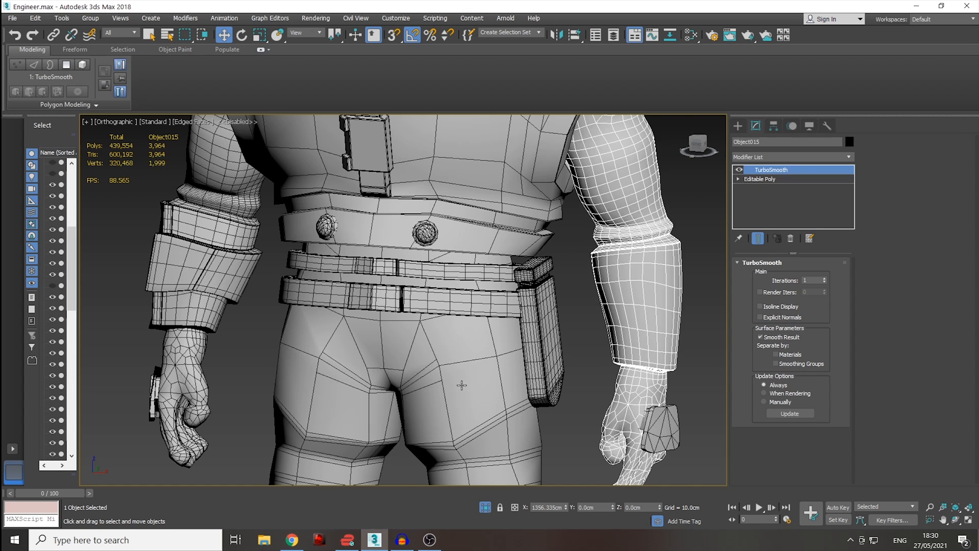
- Turn TurboSmooth on for the trousers (Object012) and the torso (Object009), and view the smoothed character
{"action": "left_click", "coordinate": [462, 385]}
{"action": "left_click", "coordinate": [740, 170]}
{"action": "middle_click_drag", "start_coordinate": [492, 224], "coordinate": [502, 295]}
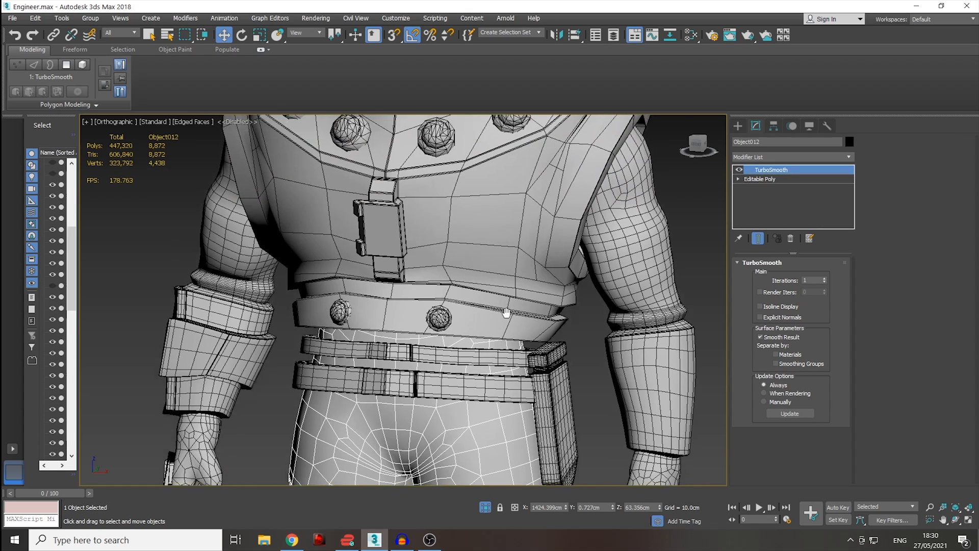
{"action": "left_click", "coordinate": [504, 296]}
{"action": "left_click", "coordinate": [740, 171]}
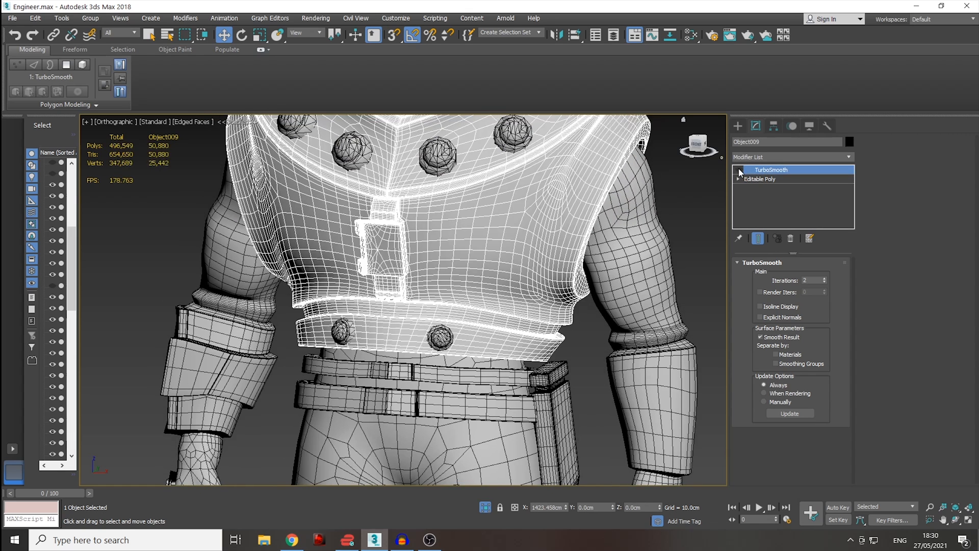
{"action": "middle_click_drag", "start_coordinate": [567, 209], "coordinate": [552, 309]}
{"action": "scroll", "coordinate": [588, 227], "scroll_direction": "down", "scroll_amount": 2}
{"action": "middle_click_drag", "start_coordinate": [515, 427], "coordinate": [517, 275]}
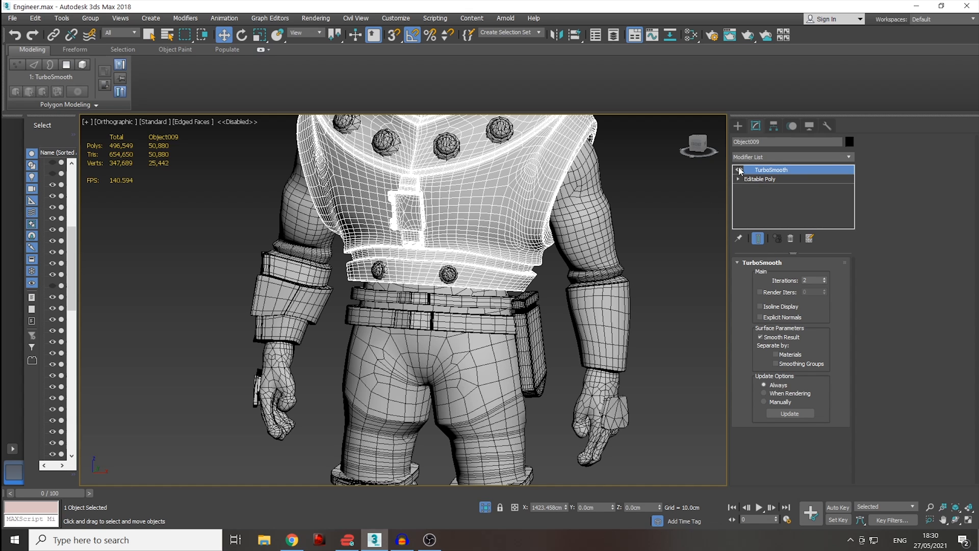
{"action": "middle_click_drag", "start_coordinate": [577, 293], "coordinate": [547, 373]}
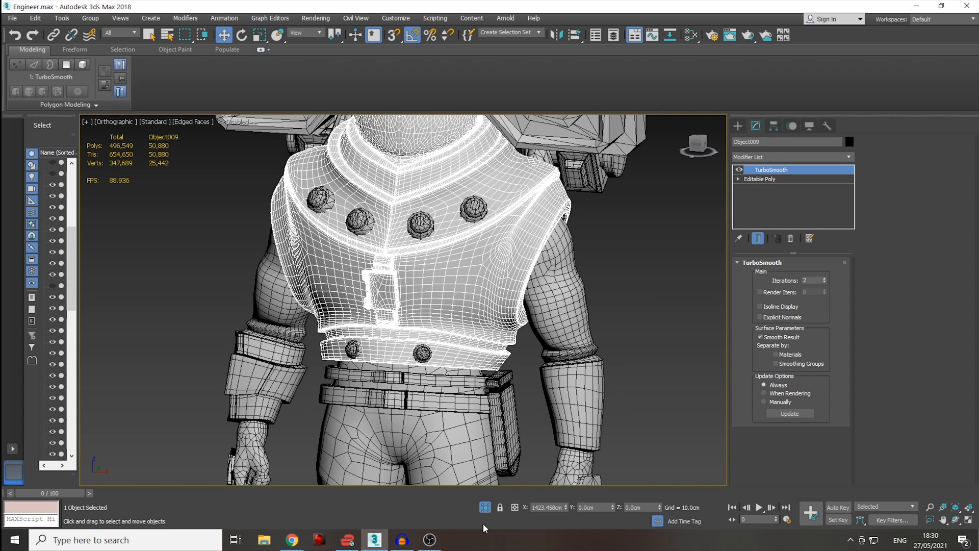
{"action": "scroll", "coordinate": [551, 303], "scroll_direction": "down", "scroll_amount": 10}
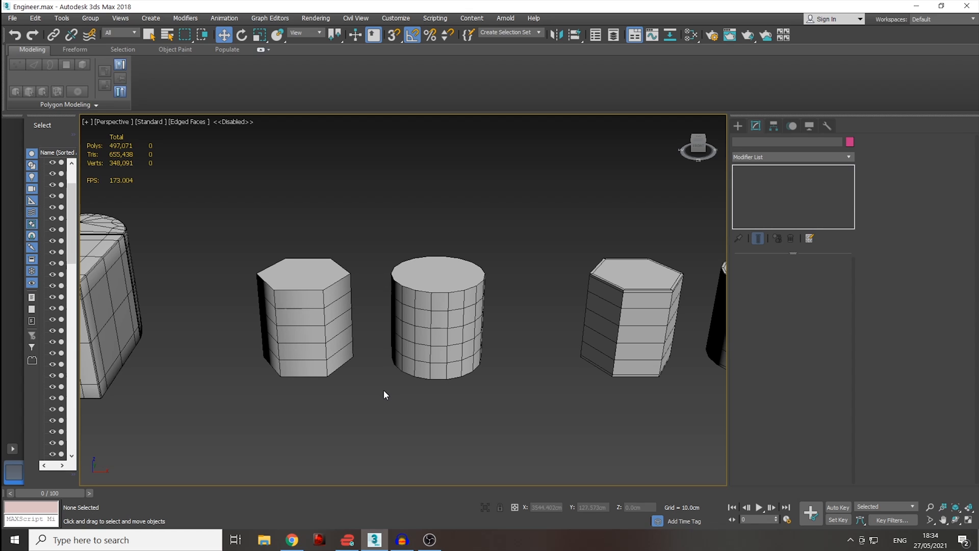
- Compare the sides of the six-sided and 18-sided sample cylinders, and check their counterparts with support edges
{"action": "left_click", "coordinate": [333, 356]}
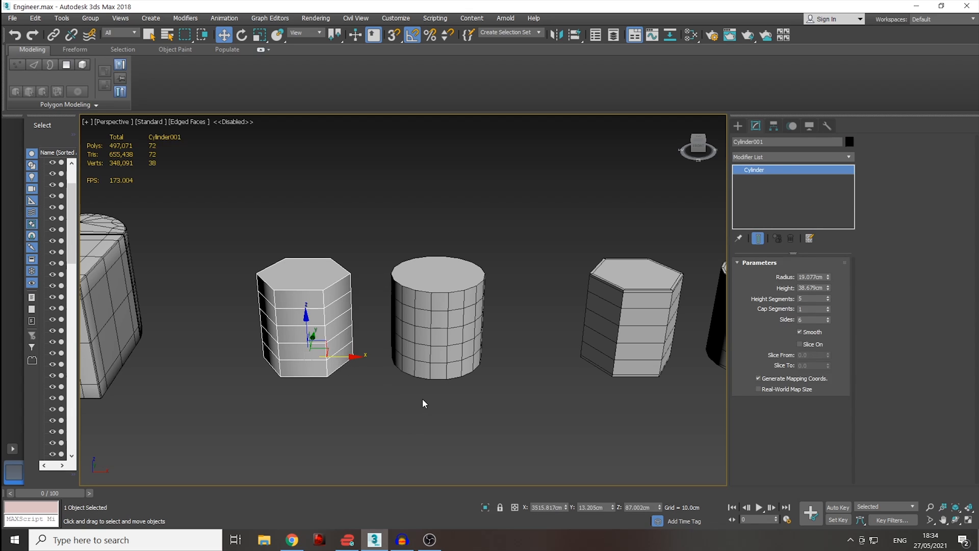
{"action": "left_click", "coordinate": [438, 352]}
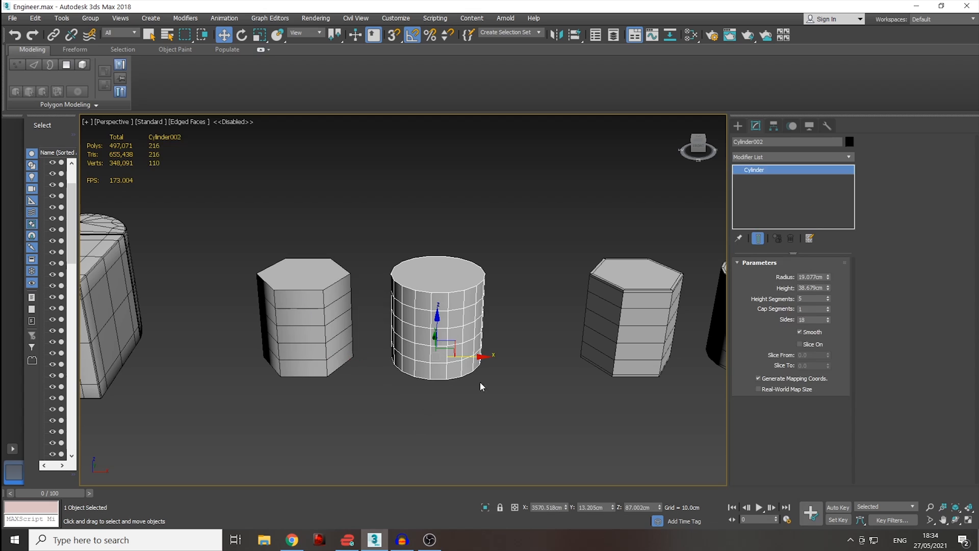
{"action": "left_click", "coordinate": [547, 390]}
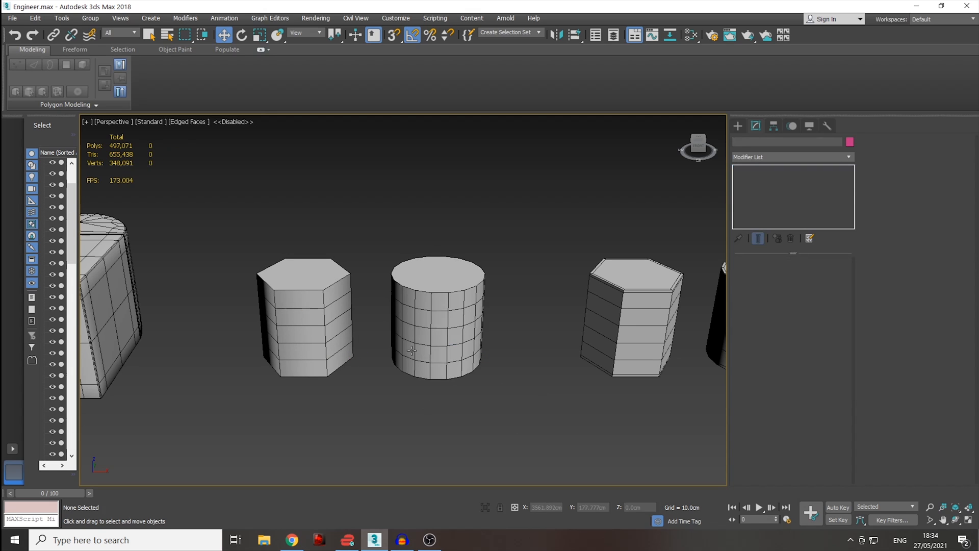
{"action": "middle_click_drag", "start_coordinate": [460, 365], "coordinate": [338, 395]}
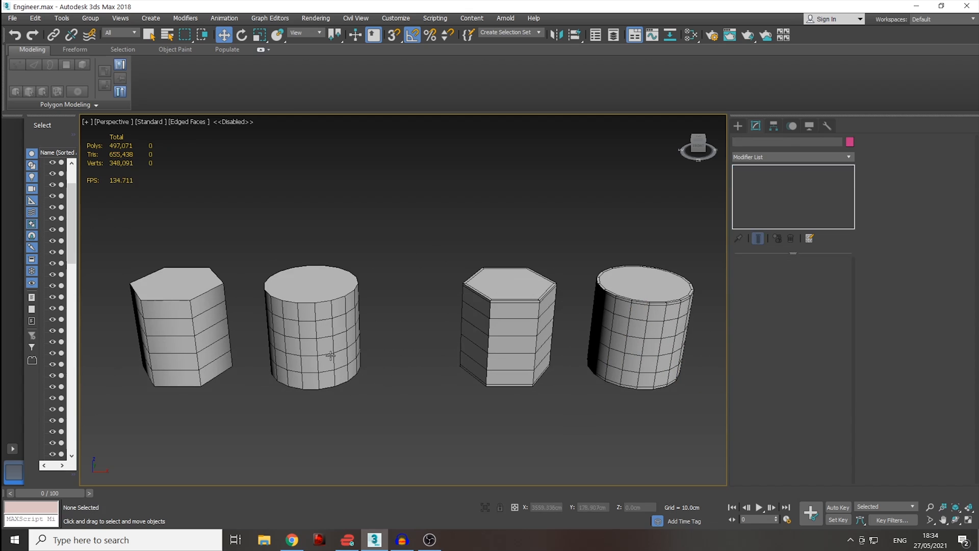
{"action": "left_click", "coordinate": [506, 336]}
{"action": "middle_click_drag", "start_coordinate": [325, 375], "coordinate": [461, 378]}
- Select the plain six-sided cylinder (Cylinder001) and compare its silhouette with the 18-sided one in the Front view
{"action": "left_click", "coordinate": [312, 337]}
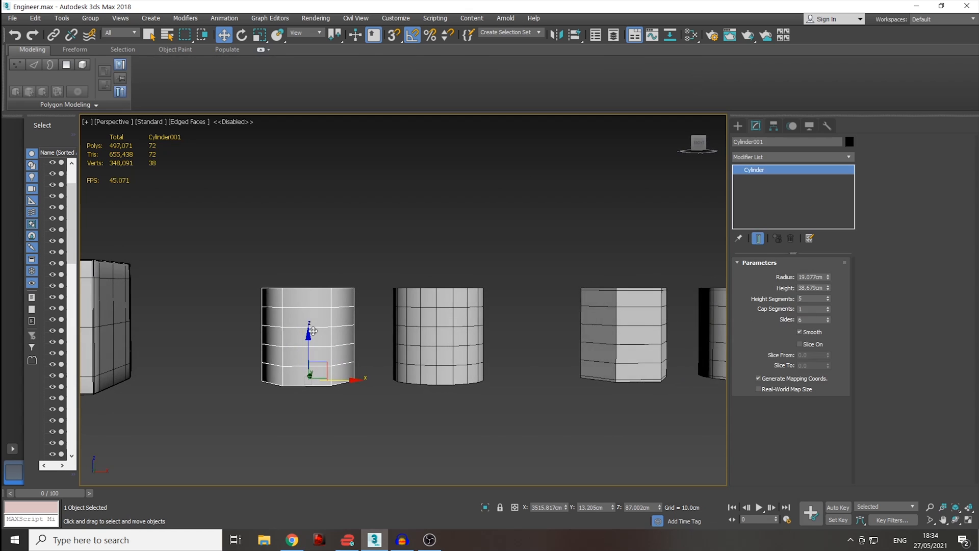
{"action": "key", "text": "f"}
{"action": "scroll", "coordinate": [420, 326], "scroll_direction": "down", "scroll_amount": 2}
{"action": "middle_click_drag", "start_coordinate": [714, 309], "coordinate": [491, 309]}
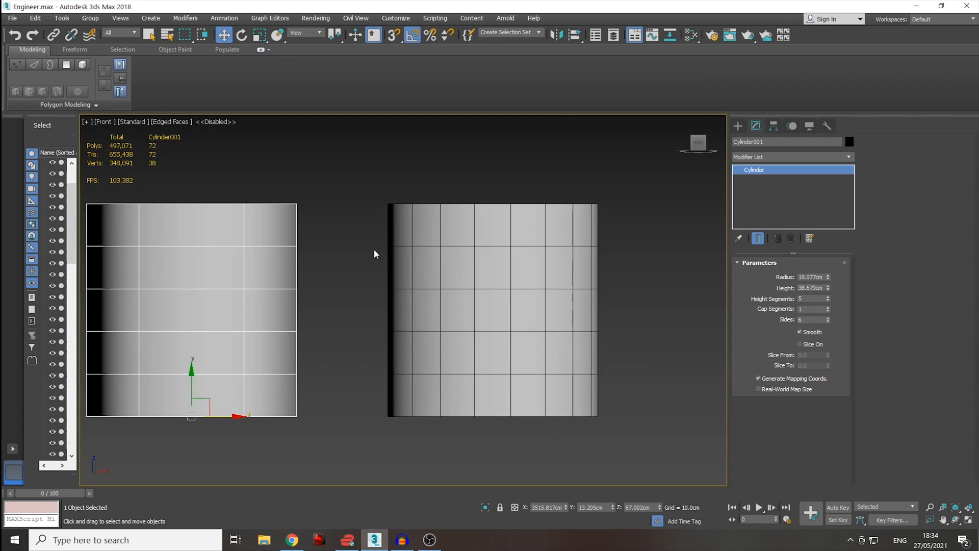
{"action": "scroll", "coordinate": [309, 279], "scroll_direction": "down", "scroll_amount": 2}
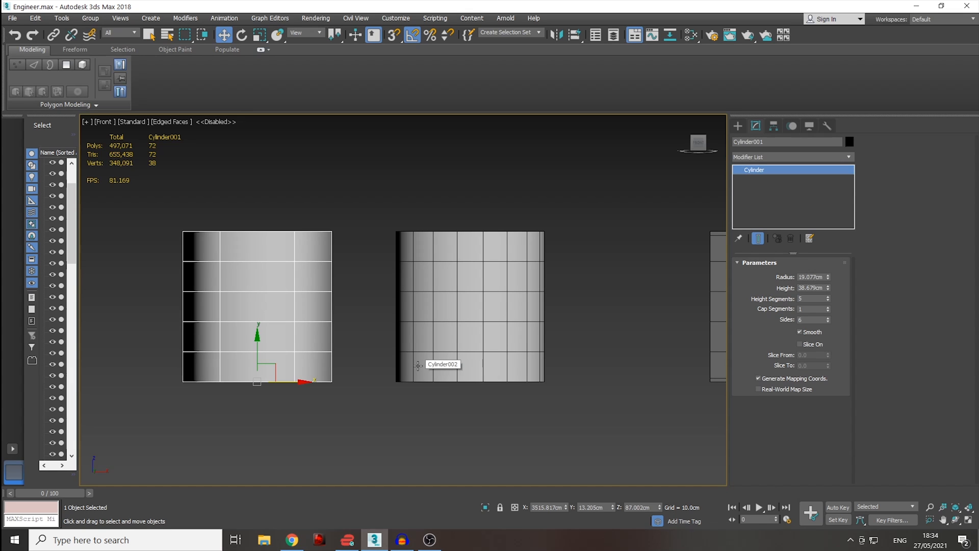
{"action": "middle_click_drag", "start_coordinate": [419, 364], "coordinate": [423, 384], "text": "alt"}
{"action": "key", "text": "f"}
{"action": "key", "text": "z"}
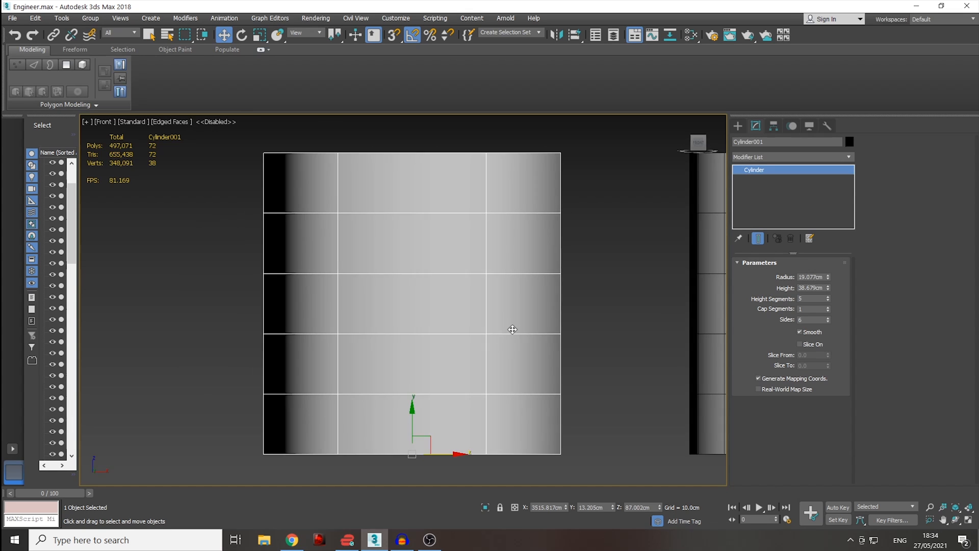
- Add a TurboSmooth modifier to the six-sided cylinder with support edges around its cap (Cylinder003)
{"action": "middle_click_drag", "start_coordinate": [511, 328], "coordinate": [351, 326]}
{"action": "scroll", "coordinate": [306, 318], "scroll_direction": "down", "scroll_amount": 3}
{"action": "middle_click_drag", "start_coordinate": [430, 291], "coordinate": [481, 337], "text": "alt"}
{"action": "scroll", "coordinate": [213, 293], "scroll_direction": "down", "scroll_amount": 3}
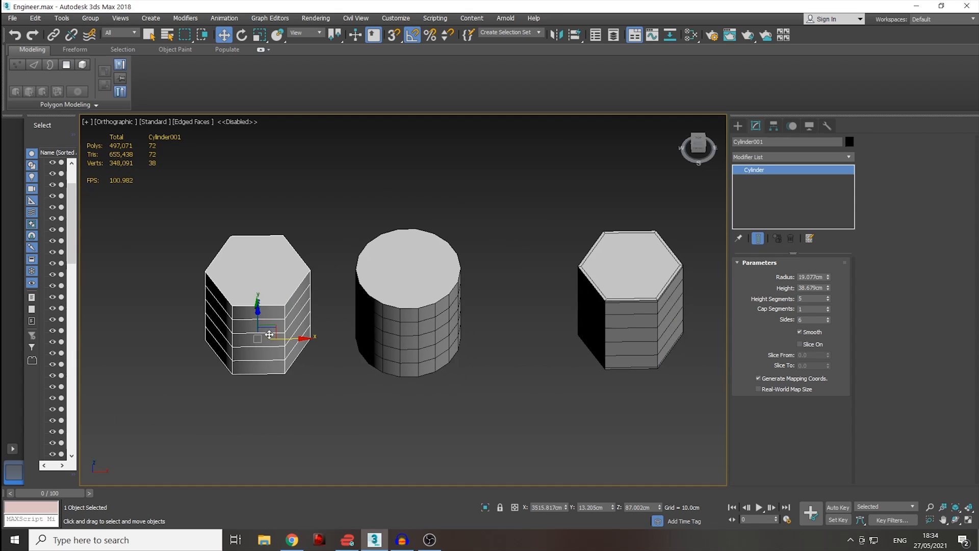
{"action": "middle_click_drag", "start_coordinate": [349, 298], "coordinate": [246, 314]}
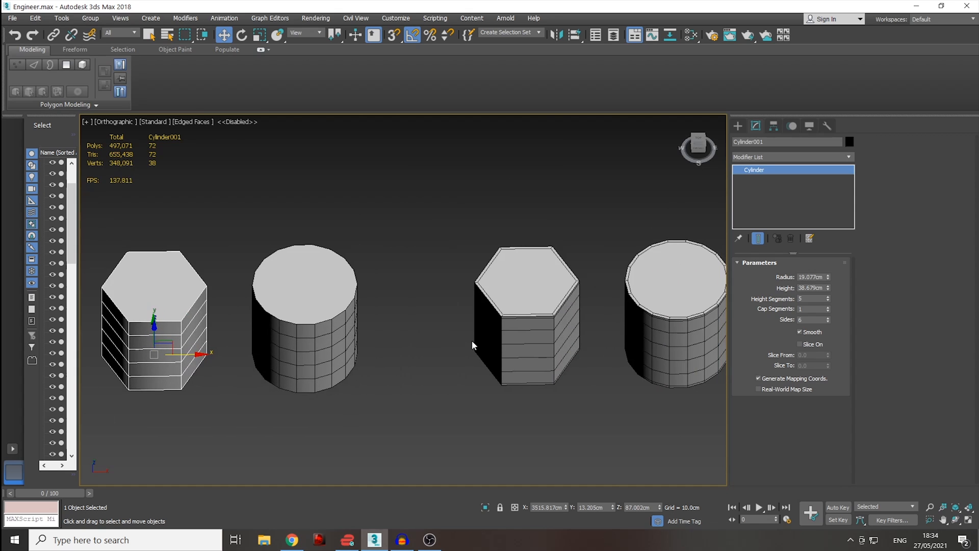
{"action": "left_click", "coordinate": [520, 331]}
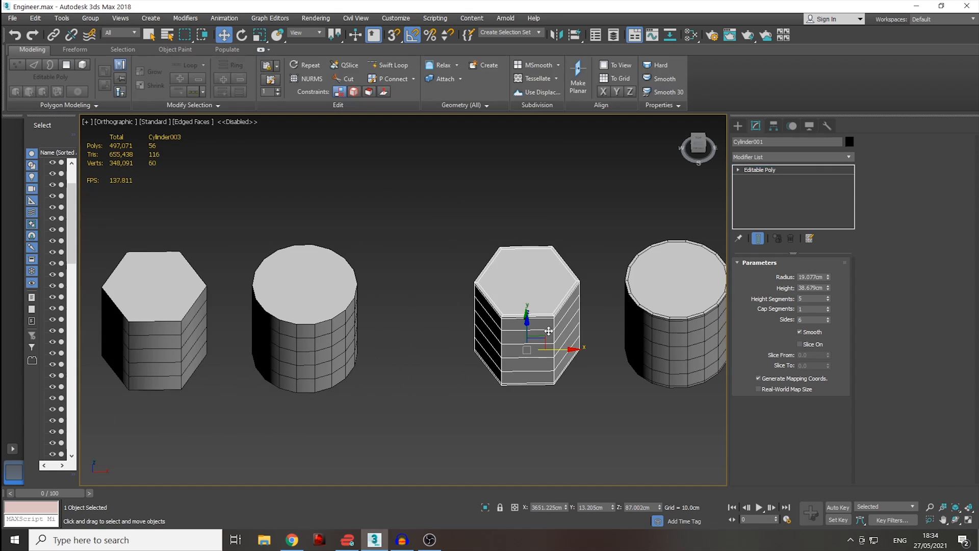
{"action": "left_click", "coordinate": [789, 161]}
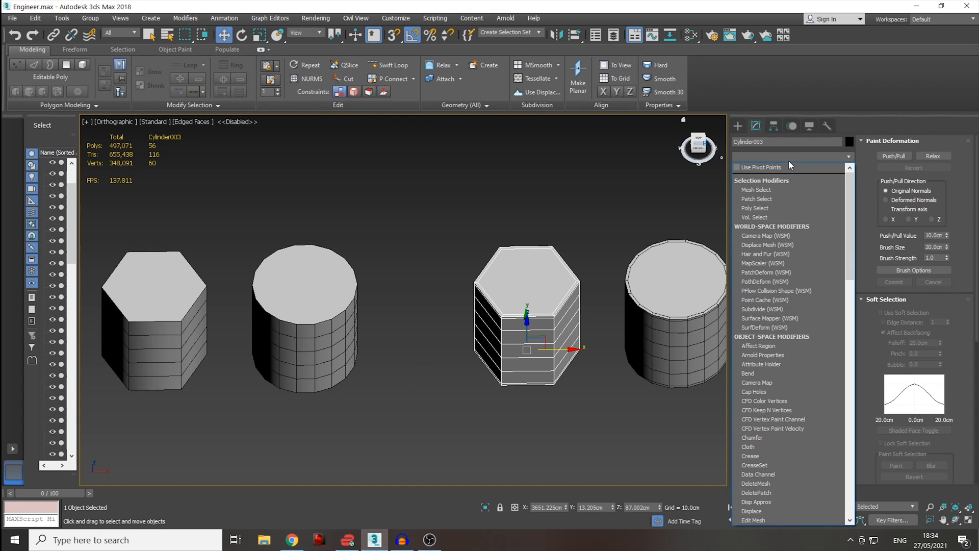
{"action": "type", "text": "tu"}
{"action": "key", "text": "Return"}
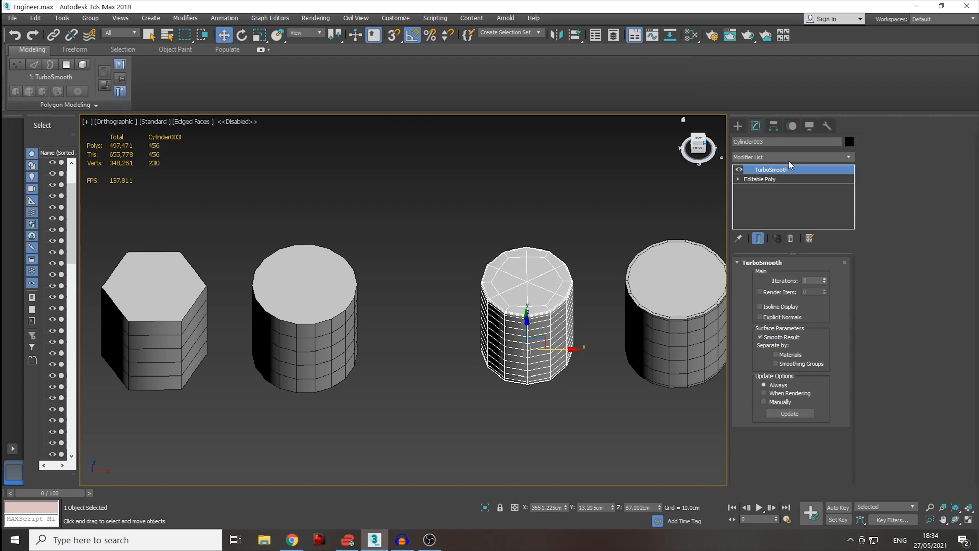
- Compare the cap outline of the six-sided cylinder (Cylinder003) with TurboSmooth off and on in the Top view
{"action": "key", "text": "t"}
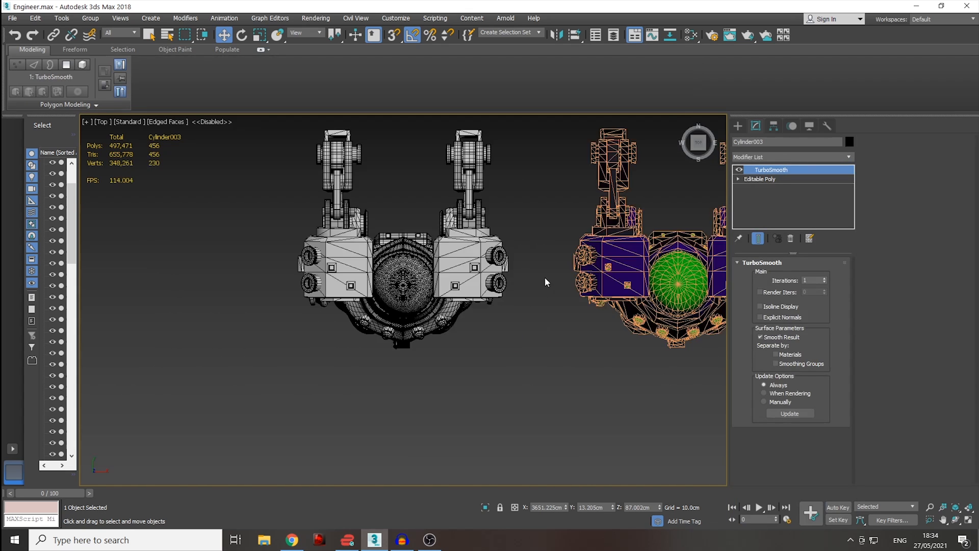
{"action": "key", "text": "z"}
{"action": "left_click", "coordinate": [739, 171]}
{"action": "left_click", "coordinate": [739, 171]}
{"action": "left_click", "coordinate": [739, 171]}
{"action": "left_click", "coordinate": [739, 171]}
{"action": "left_click", "coordinate": [739, 171]}
{"action": "left_click", "coordinate": [739, 170]}
{"action": "left_click", "coordinate": [739, 171]}
{"action": "left_click", "coordinate": [739, 171]}
- Compare the side silhouette of Cylinder003 with TurboSmooth off and on in the Front view
{"action": "key", "text": "f"}
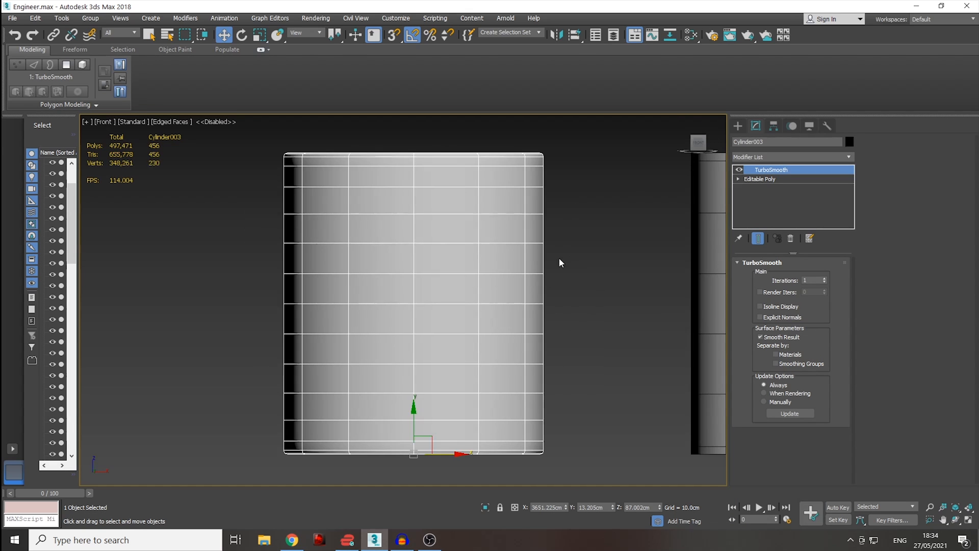
{"action": "scroll", "coordinate": [551, 297], "scroll_direction": "down", "scroll_amount": 3}
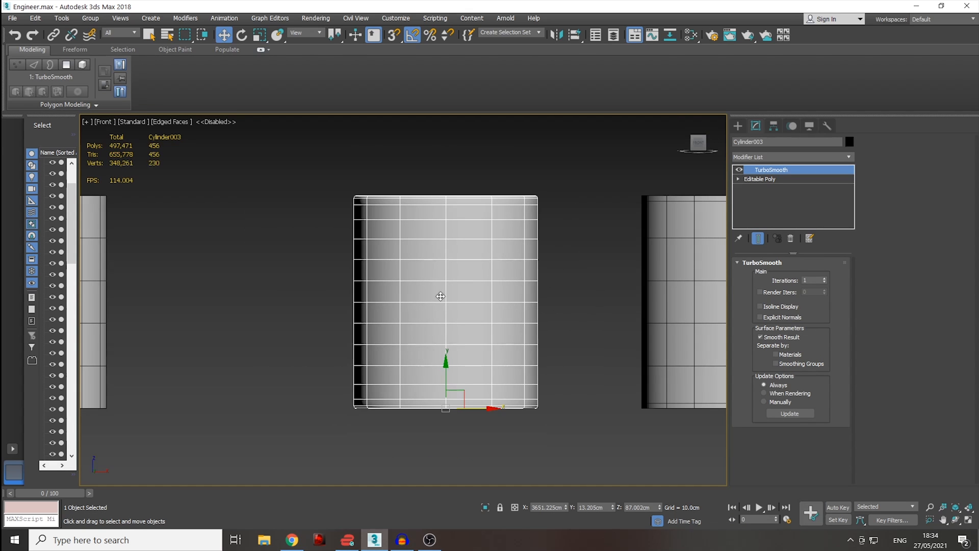
{"action": "left_click", "coordinate": [739, 170]}
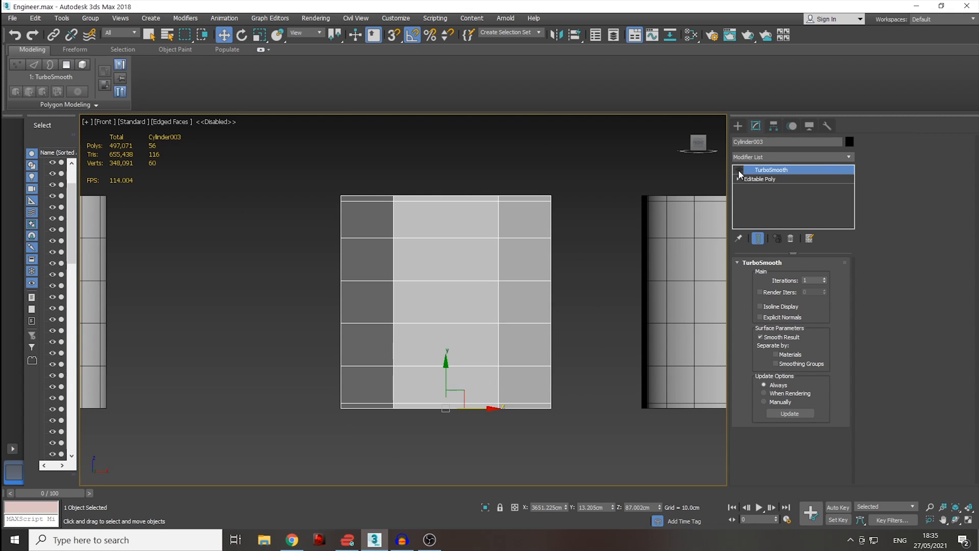
{"action": "left_click", "coordinate": [739, 170]}
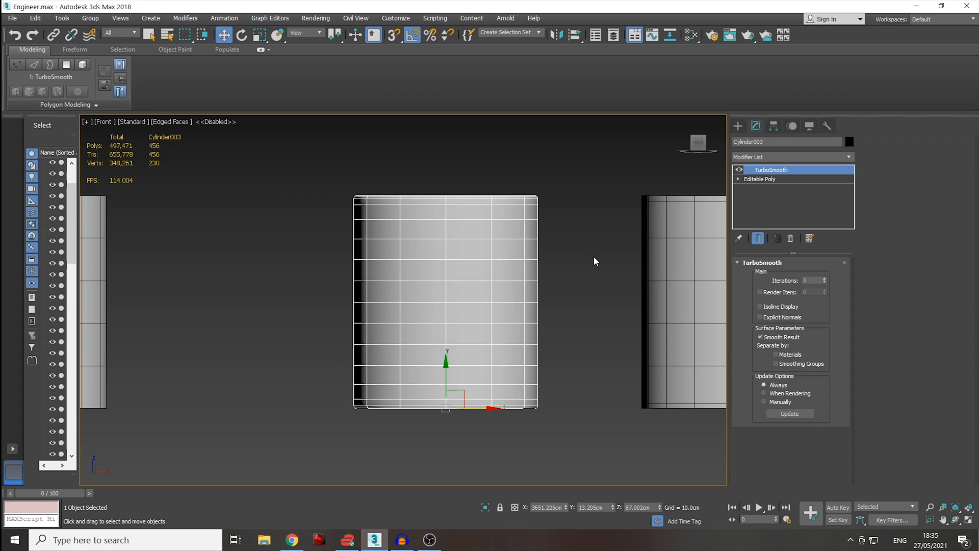
- Add a TurboSmooth modifier to the 18-sided cylinder with support edges (Cylinder004), viewed from the top
{"action": "middle_click_drag", "start_coordinate": [594, 260], "coordinate": [381, 260]}
{"action": "left_click", "coordinate": [546, 262]}
{"action": "left_click", "coordinate": [739, 172]}
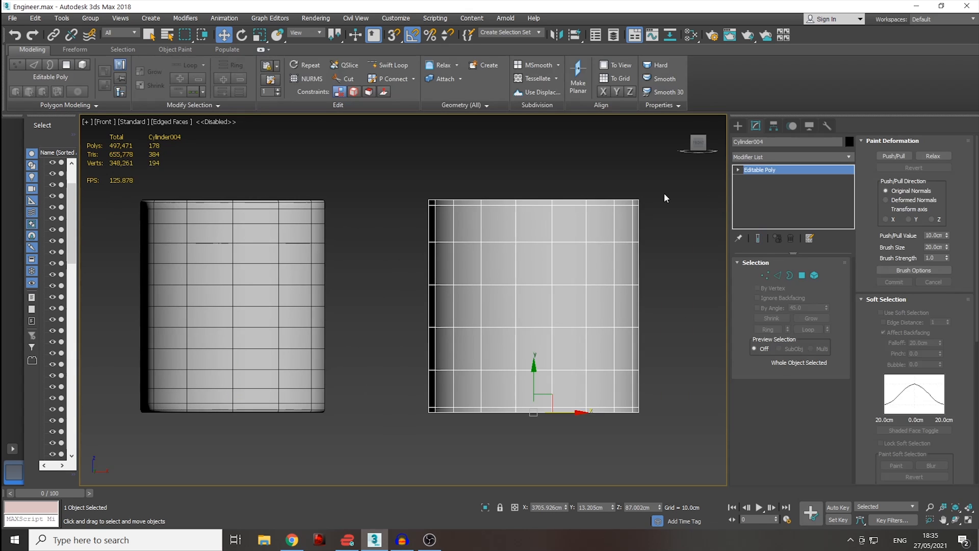
{"action": "key", "text": "t"}
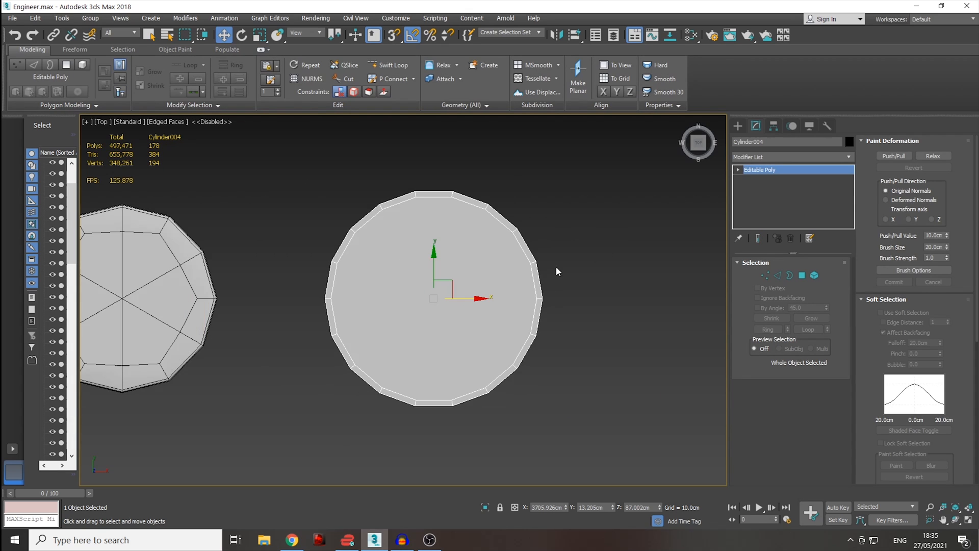
{"action": "left_click", "coordinate": [753, 156]}
{"action": "type", "text": "turbo"}
{"action": "key", "text": "Return"}
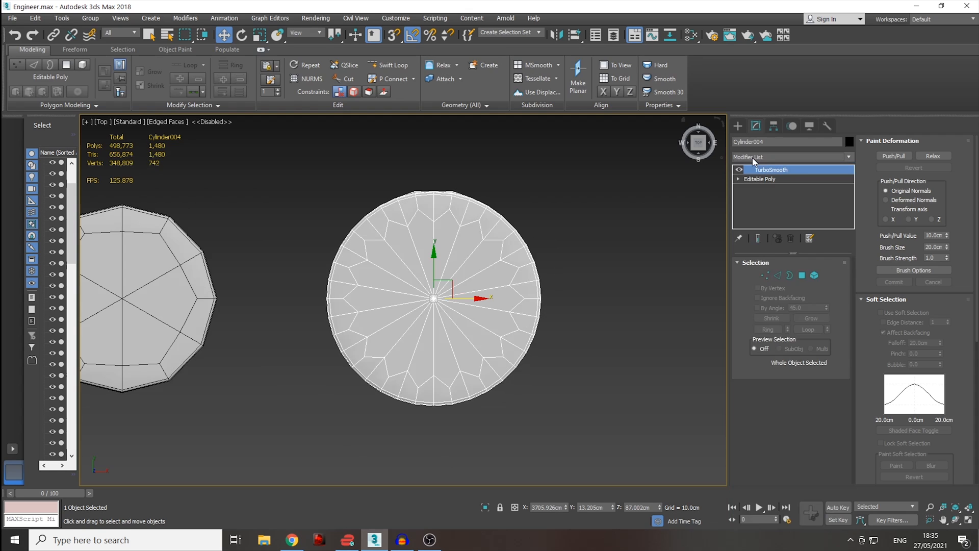
- Toggle TurboSmooth off and on for Cylinder004 in the Top view to compare its round outline up close
{"action": "left_click", "coordinate": [739, 171]}
{"action": "left_click", "coordinate": [739, 170]}
{"action": "left_click", "coordinate": [739, 170]}
{"action": "left_click", "coordinate": [739, 170]}
{"action": "left_click", "coordinate": [739, 171]}
{"action": "left_click", "coordinate": [739, 170]}
{"action": "left_click", "coordinate": [739, 171]}
{"action": "left_click", "coordinate": [739, 170]}
{"action": "left_click", "coordinate": [739, 170]}
{"action": "left_click", "coordinate": [739, 170]}
{"action": "left_click", "coordinate": [739, 170]}
{"action": "left_click", "coordinate": [739, 170]}
{"action": "scroll", "coordinate": [545, 305], "scroll_direction": "up", "scroll_amount": 4}
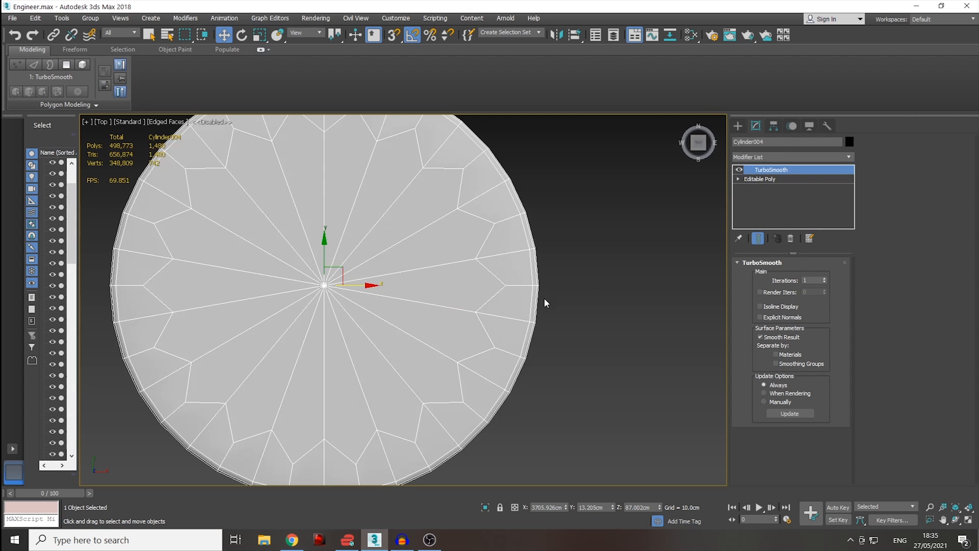
{"action": "left_click", "coordinate": [739, 170]}
{"action": "left_click", "coordinate": [739, 171]}
{"action": "left_click", "coordinate": [739, 171]}
{"action": "left_click", "coordinate": [739, 170]}
{"action": "middle_click_drag", "start_coordinate": [457, 240], "coordinate": [590, 218]}
{"action": "scroll", "coordinate": [587, 222], "scroll_direction": "down", "scroll_amount": 4}
- Select both smoothed cylinders and compare them with the unsmoothed pair in the Front and Top views
{"action": "key", "text": "f"}
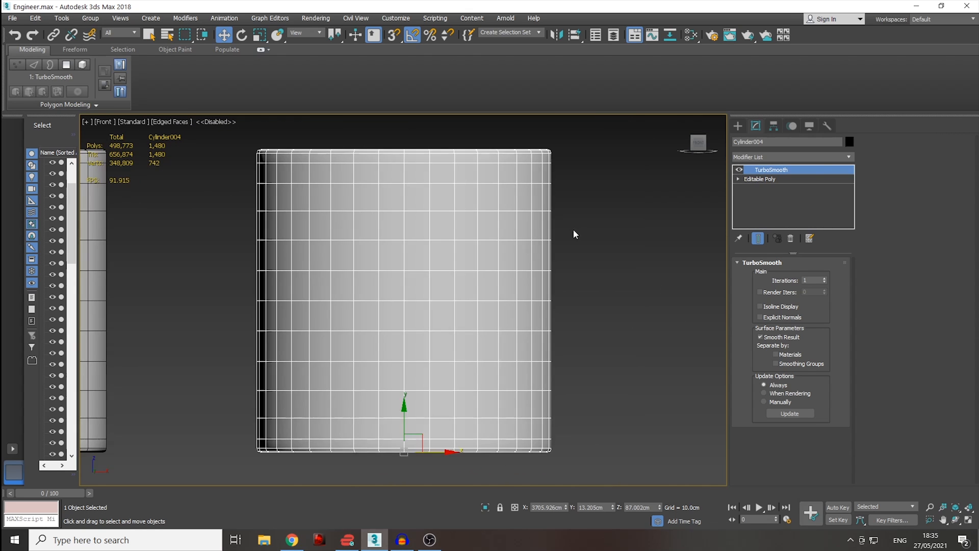
{"action": "scroll", "coordinate": [436, 290], "scroll_direction": "down", "scroll_amount": 6}
{"action": "middle_click_drag", "start_coordinate": [386, 267], "coordinate": [616, 267]}
{"action": "left_click_drag", "start_coordinate": [460, 222], "coordinate": [649, 321]}
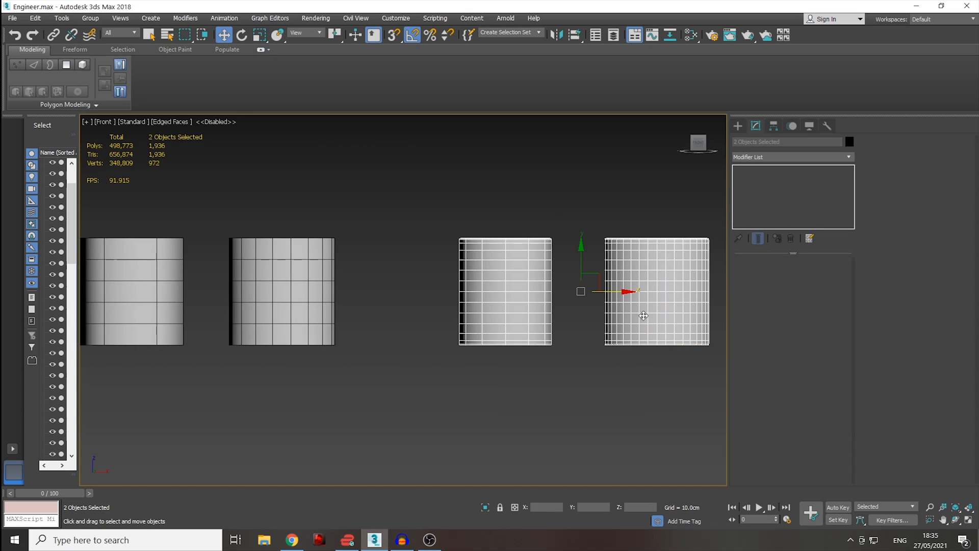
{"action": "key", "text": "t"}
{"action": "scroll", "coordinate": [632, 313], "scroll_direction": "down", "scroll_amount": 4}
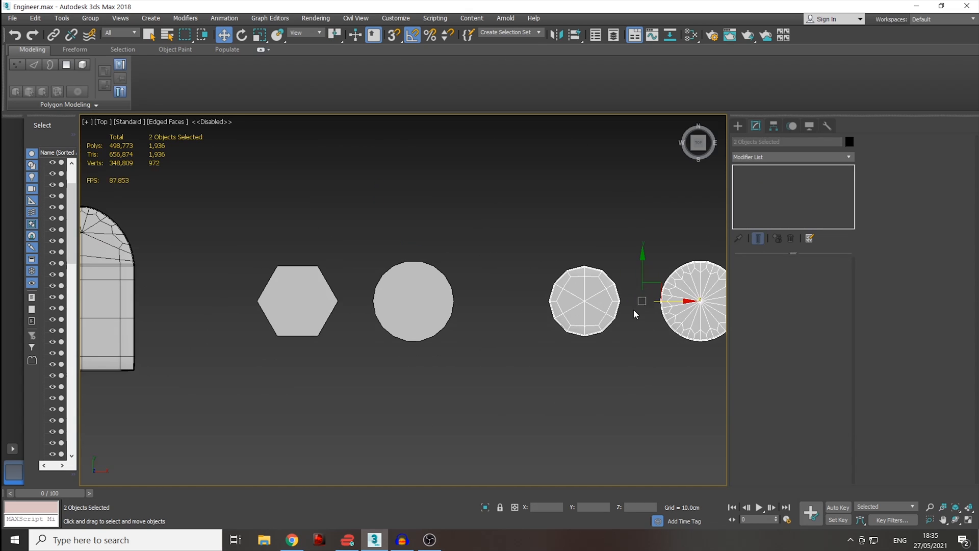
- Move the smoothed six-sided cylinder (Cylinder003) along X onto the plain six-sided cylinder to compare their outlines
{"action": "left_click", "coordinate": [611, 303]}
{"action": "left_click_drag", "start_coordinate": [611, 303], "coordinate": [360, 299]}
{"action": "scroll", "coordinate": [325, 303], "scroll_direction": "up", "scroll_amount": 5}
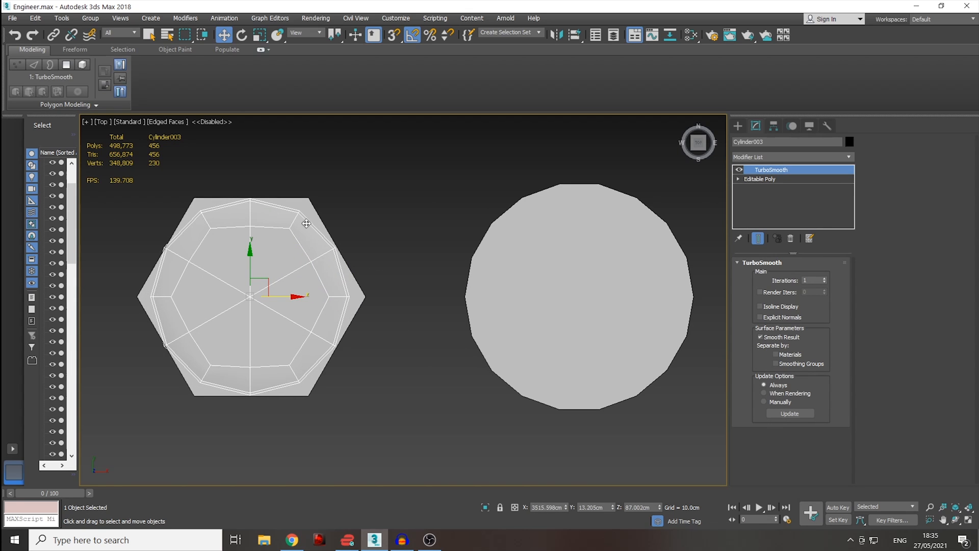
- Move the smoothed 18-sided cylinder (Cylinder004) along X onto the plain 18-sided cylinder and compare their outlines
{"action": "middle_click_drag", "start_coordinate": [522, 291], "coordinate": [282, 282]}
{"action": "scroll", "coordinate": [282, 282], "scroll_direction": "down", "scroll_amount": 5}
{"action": "left_click", "coordinate": [552, 270]}
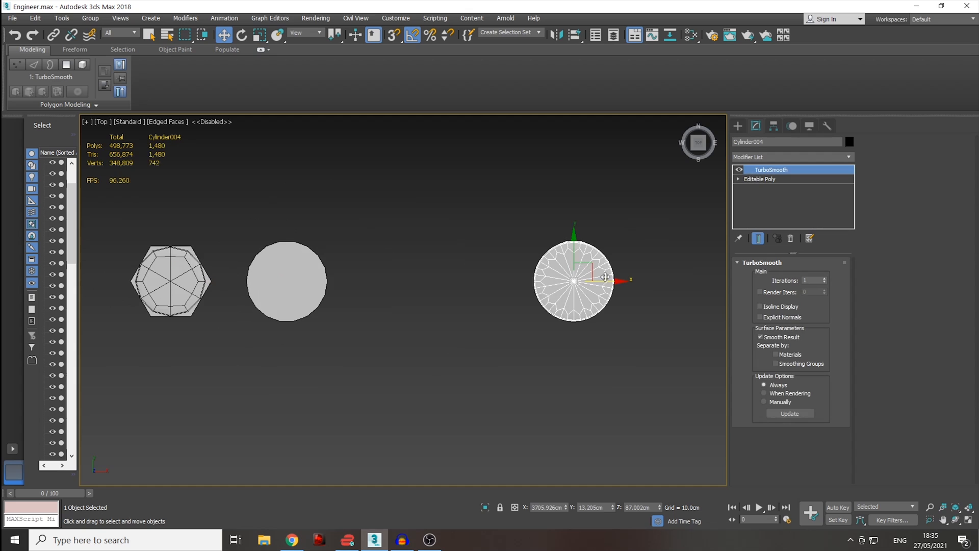
{"action": "left_click_drag", "start_coordinate": [621, 281], "coordinate": [338, 281]}
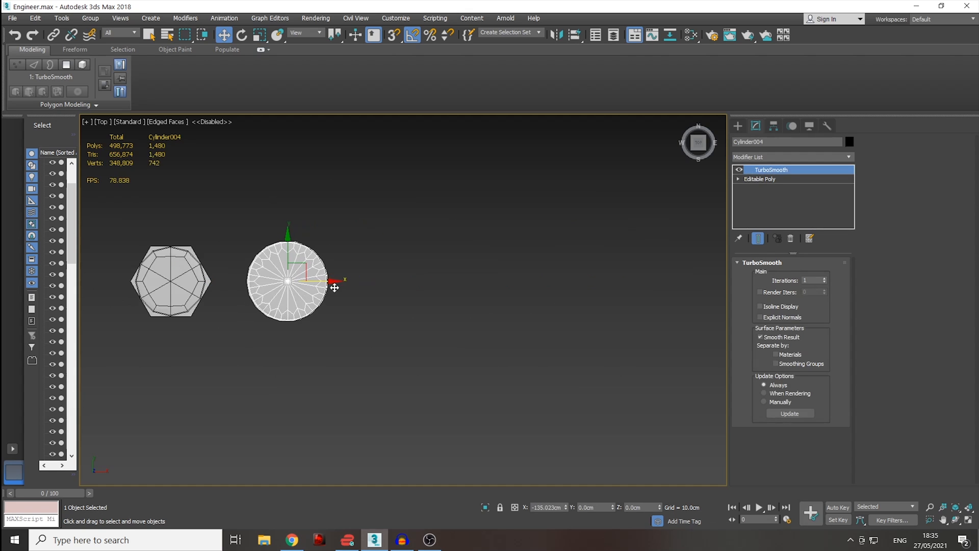
{"action": "scroll", "coordinate": [322, 289], "scroll_direction": "up", "scroll_amount": 8}
{"action": "scroll", "coordinate": [393, 288], "scroll_direction": "down", "scroll_amount": 3}
{"action": "middle_click_drag", "start_coordinate": [393, 289], "coordinate": [438, 284]}
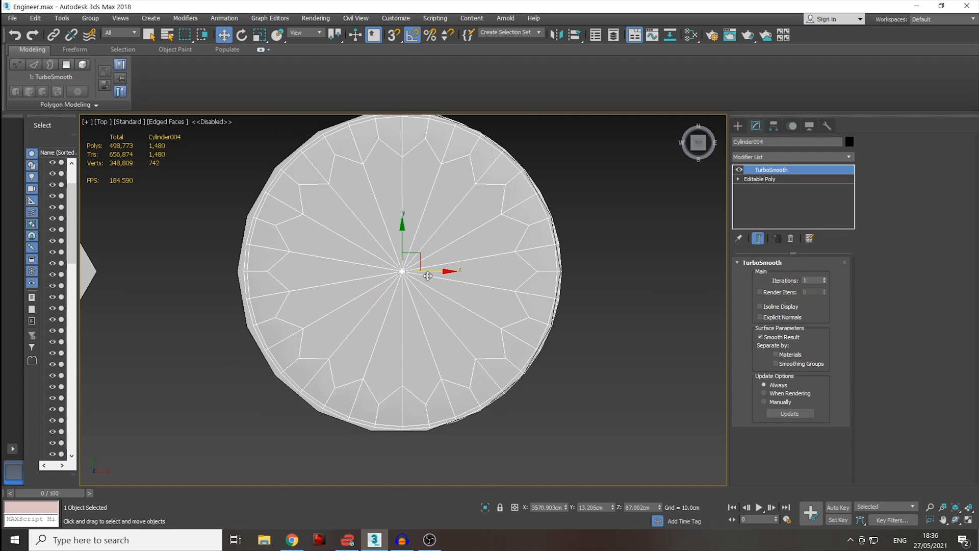
{"action": "left_click_drag", "start_coordinate": [428, 274], "coordinate": [430, 273]}
- Examine both overlapped cylinder pairs from an angle and check the settings of the plain six-sided cylinder (Cylinder001)
{"action": "middle_click_drag", "start_coordinate": [444, 276], "coordinate": [581, 294]}
{"action": "scroll", "coordinate": [576, 298], "scroll_direction": "down", "scroll_amount": 2}
{"action": "left_click", "coordinate": [302, 313]}
{"action": "middle_click_drag", "start_coordinate": [388, 333], "coordinate": [392, 290], "text": "alt"}
{"action": "left_click", "coordinate": [392, 290]}
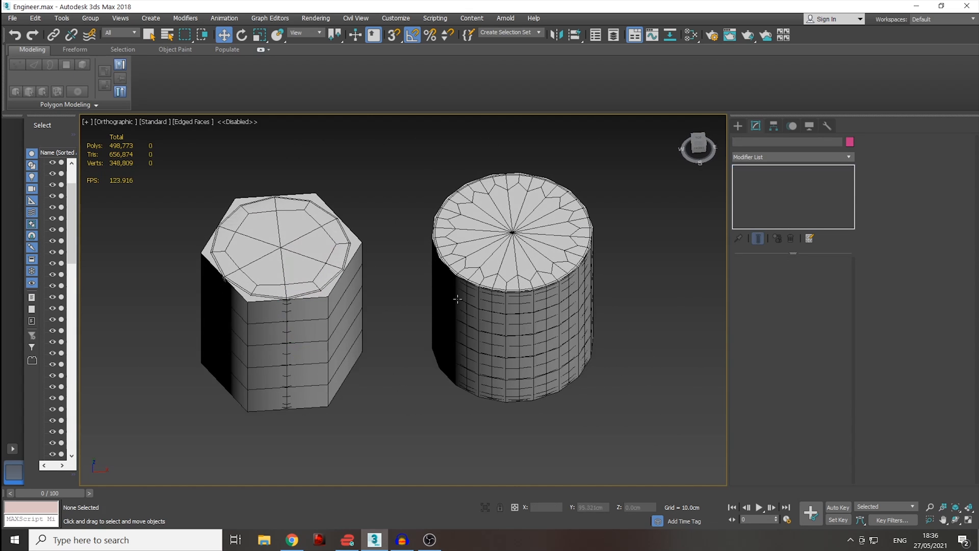
{"action": "scroll", "coordinate": [460, 289], "scroll_direction": "down", "scroll_amount": 3}
{"action": "middle_click_drag", "start_coordinate": [369, 291], "coordinate": [469, 299]}
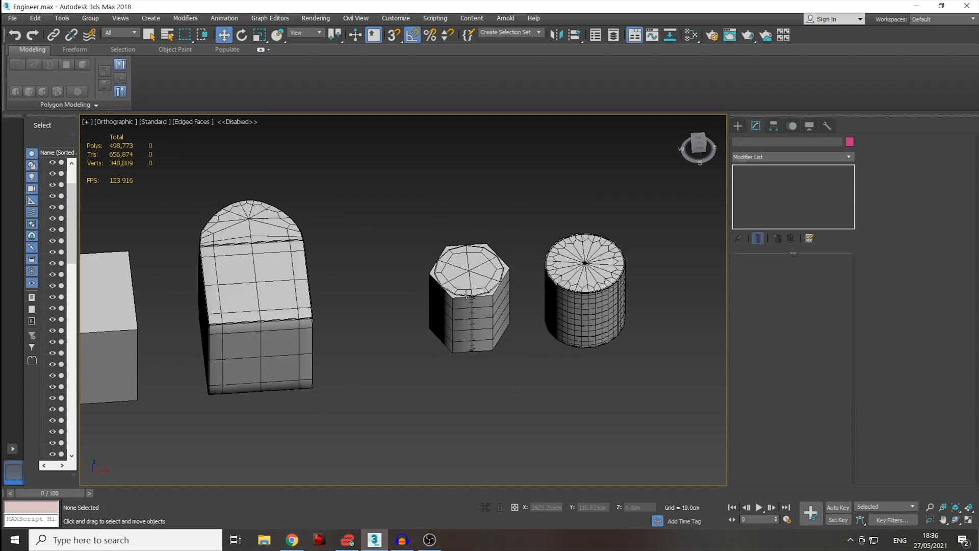
{"action": "left_click", "coordinate": [474, 301]}
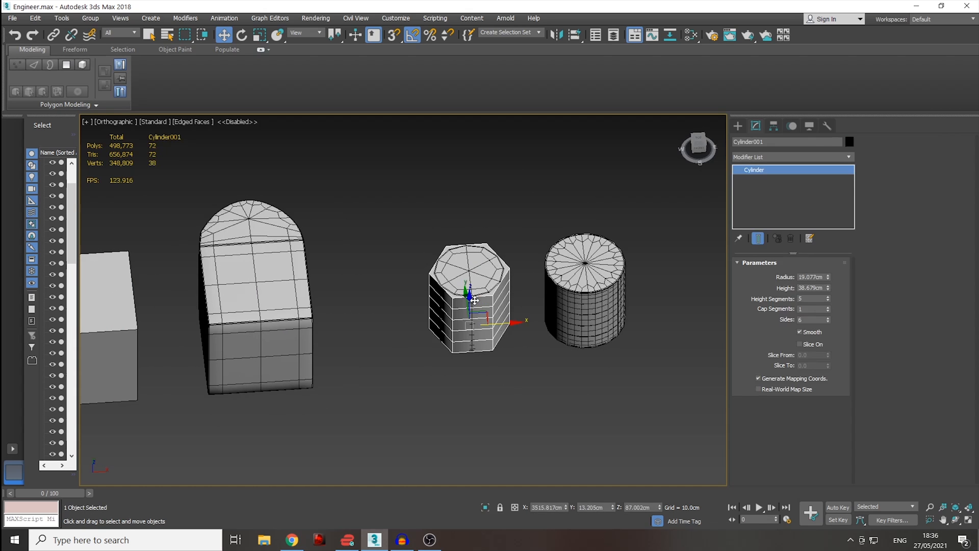
{"action": "left_click", "coordinate": [537, 321]}
- Select the low-poly character's limbs mesh (Object075), examine the arm's triangulated topology, and review the smoothed character versions
{"action": "scroll", "coordinate": [527, 346], "scroll_direction": "down", "scroll_amount": 3}
{"action": "middle_click_drag", "start_coordinate": [298, 313], "coordinate": [482, 298]}
{"action": "scroll", "coordinate": [451, 301], "scroll_direction": "up", "scroll_amount": 3}
{"action": "left_click", "coordinate": [419, 343]}
{"action": "mouse_move", "coordinate": [419, 342]}
{"action": "middle_mouse_down", "text": "alt"}
{"action": "mouse_move", "coordinate": [413, 312]}
{"action": "mouse_move", "coordinate": [412, 337]}
{"action": "middle_mouse_up", "text": "alt"}
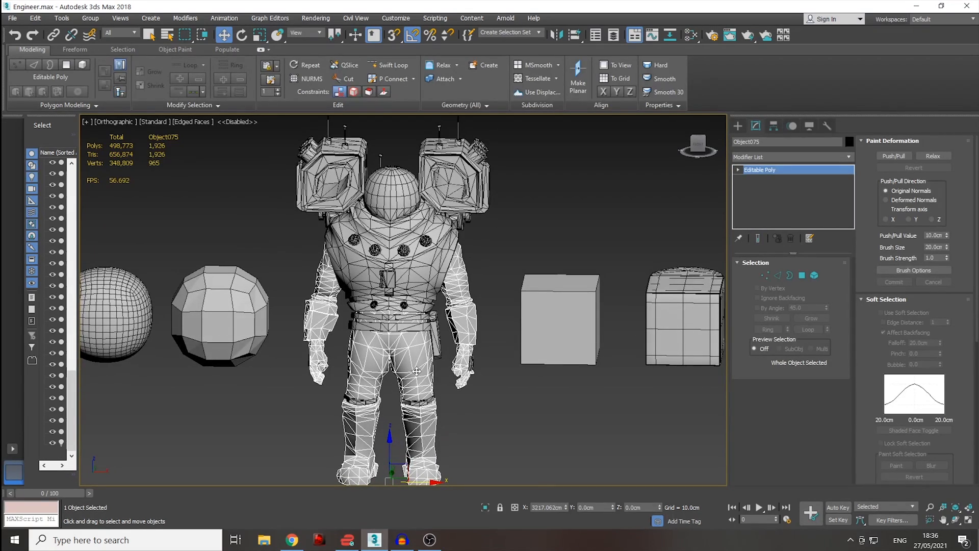
{"action": "scroll", "coordinate": [458, 350], "scroll_direction": "up", "scroll_amount": 5}
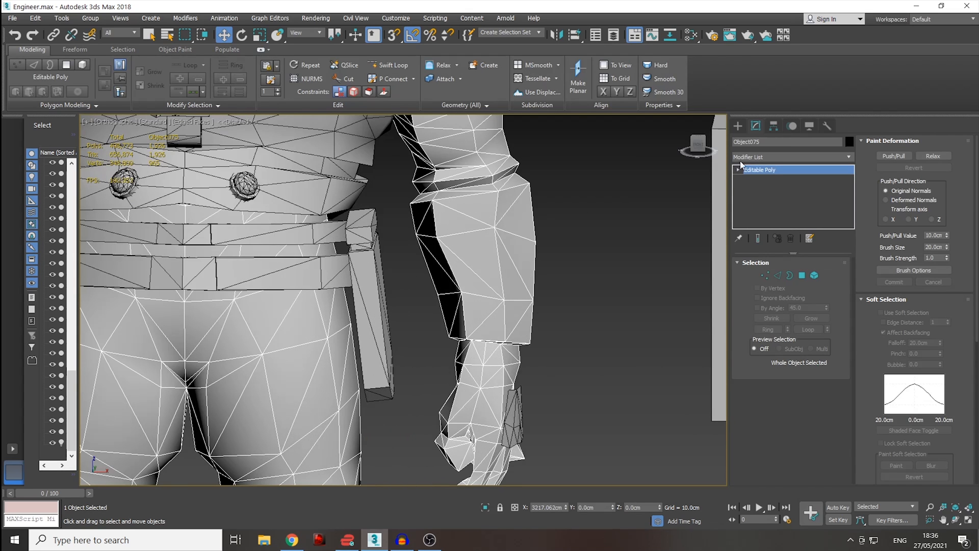
{"action": "scroll", "coordinate": [505, 262], "scroll_direction": "up", "scroll_amount": 3}
{"action": "middle_click_drag", "start_coordinate": [498, 277], "coordinate": [505, 391], "text": "alt"}
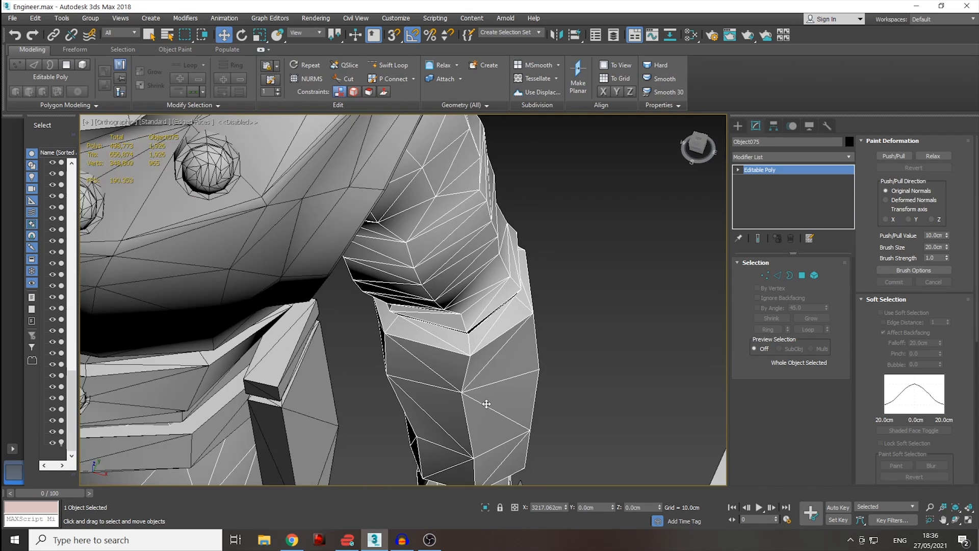
{"action": "scroll", "coordinate": [439, 373], "scroll_direction": "down", "scroll_amount": 10}
{"action": "middle_click_drag", "start_coordinate": [353, 323], "coordinate": [470, 351]}
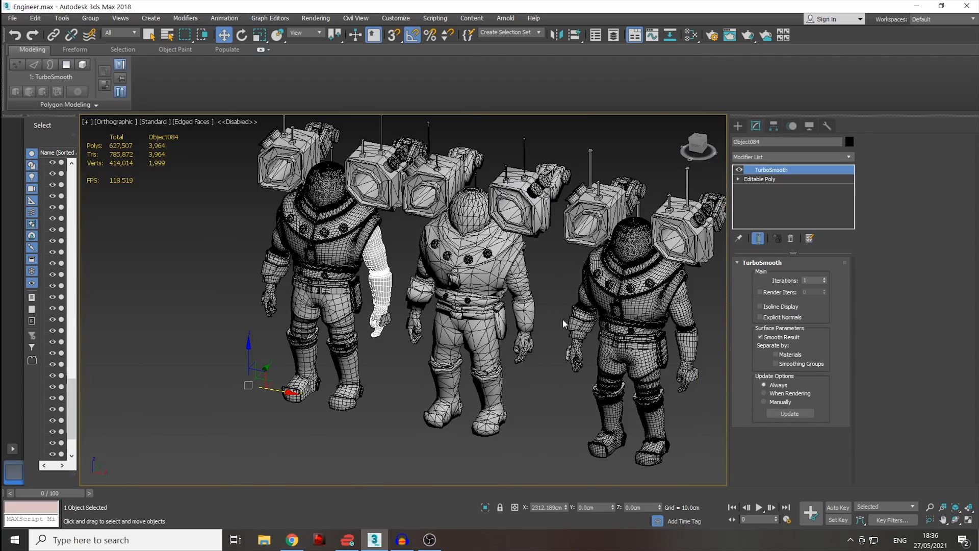
- Turn TurboSmooth off for the smoothed character's arm (Object084) and place the arm beside the original triangulated arm
{"action": "scroll", "coordinate": [352, 335], "scroll_direction": "up", "scroll_amount": 5}
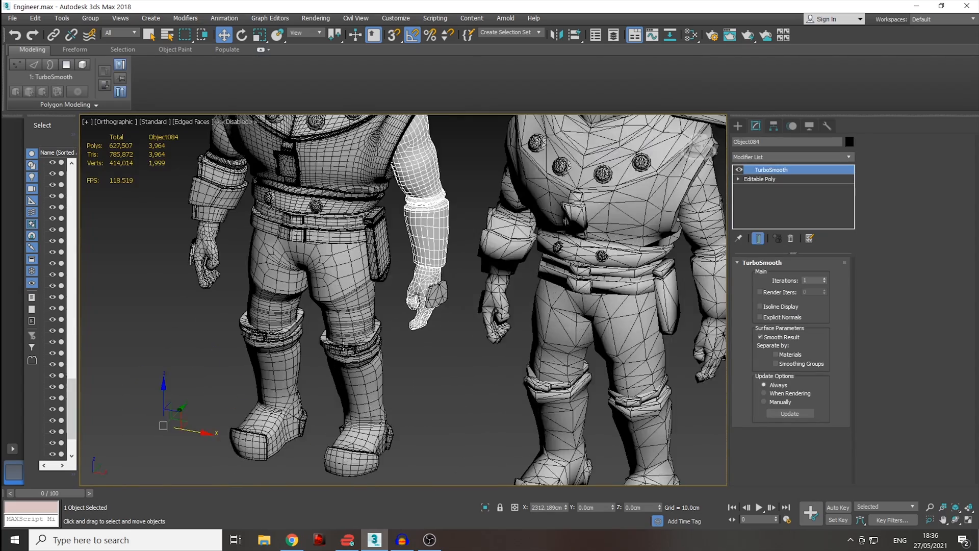
{"action": "middle_click_drag", "start_coordinate": [552, 312], "coordinate": [414, 357]}
{"action": "left_click", "coordinate": [739, 170]}
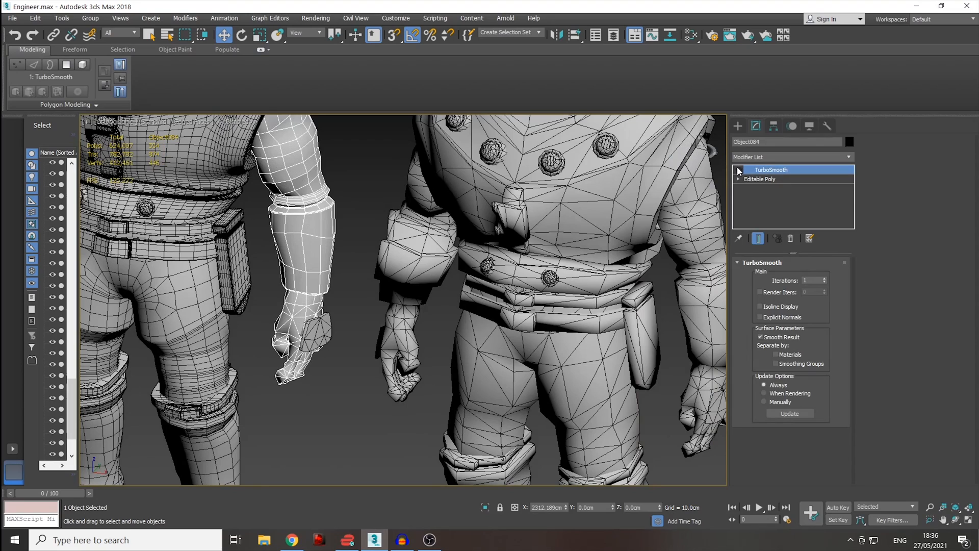
{"action": "left_click", "coordinate": [738, 125]}
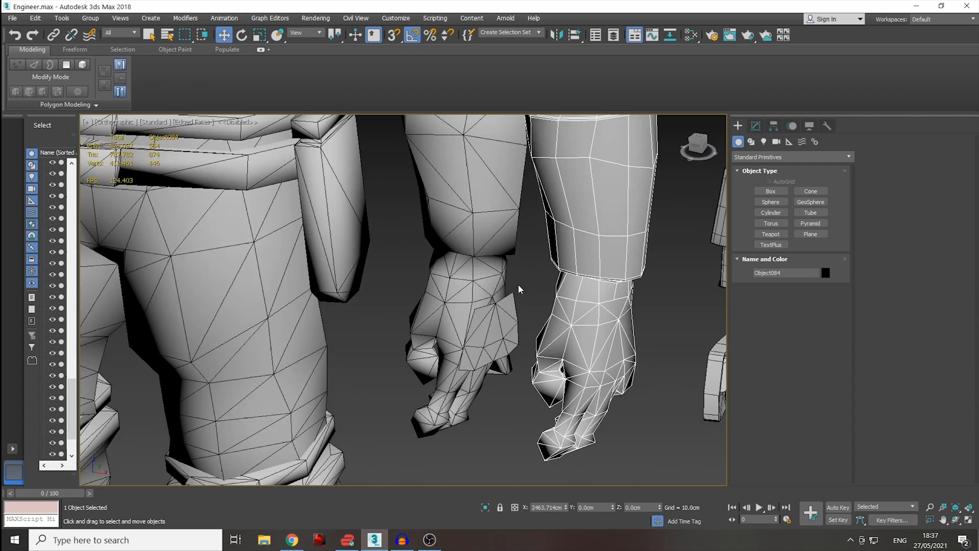
{"action": "middle_click_drag", "start_coordinate": [573, 246], "coordinate": [521, 299]}
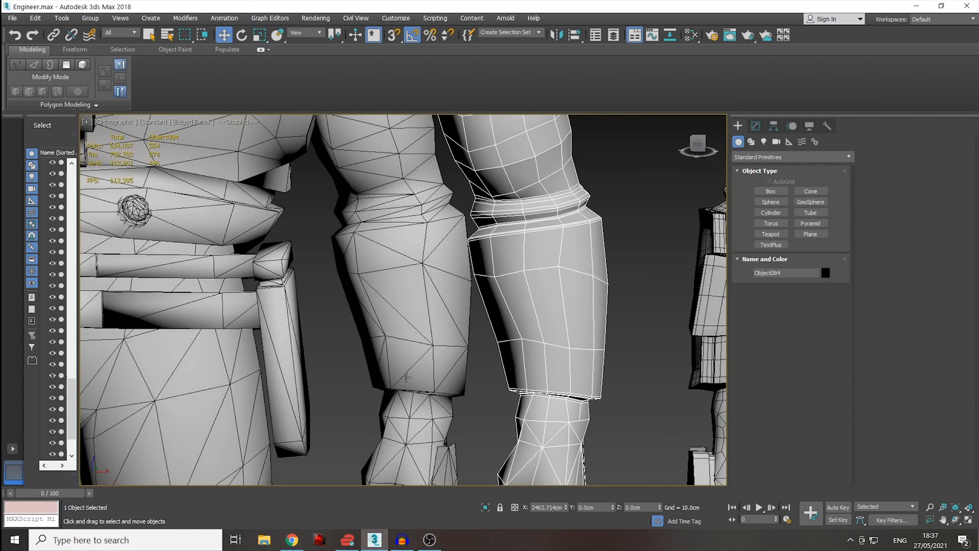
- Select the forearm sleeve polygons of the triangulated character (Mesh_007) and convert them to quads with Quadrify Selection
{"action": "left_click", "coordinate": [432, 298]}
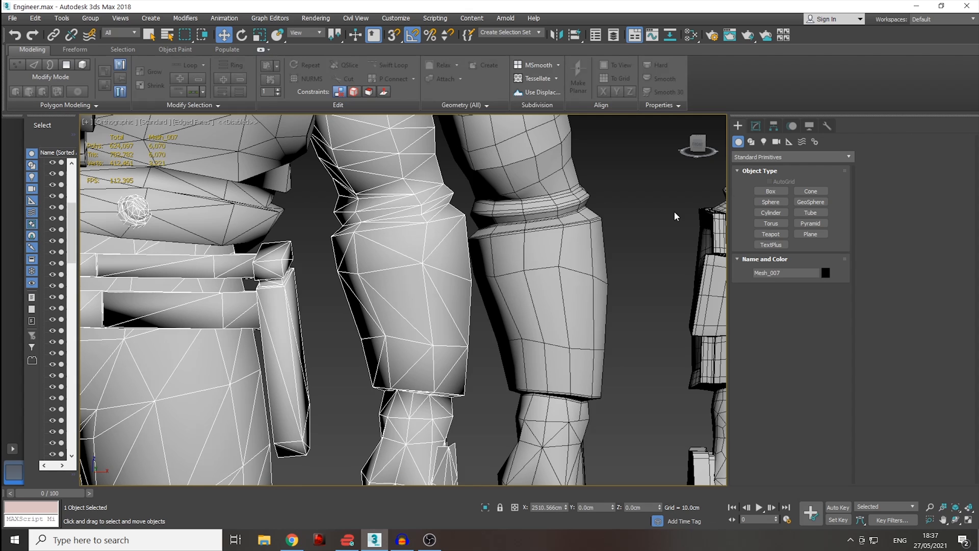
{"action": "left_click", "coordinate": [756, 127]}
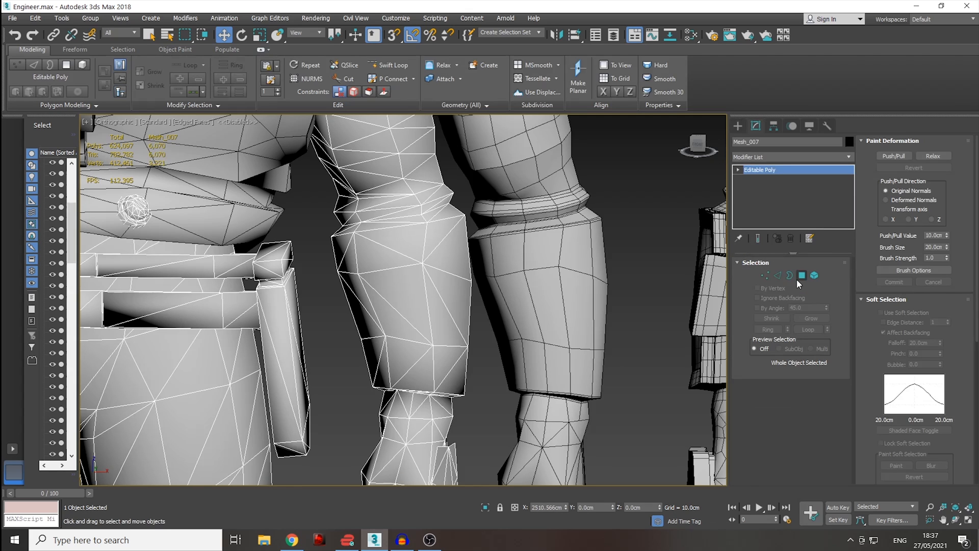
{"action": "left_click", "coordinate": [803, 276]}
{"action": "left_click_drag", "start_coordinate": [311, 261], "coordinate": [500, 356]}
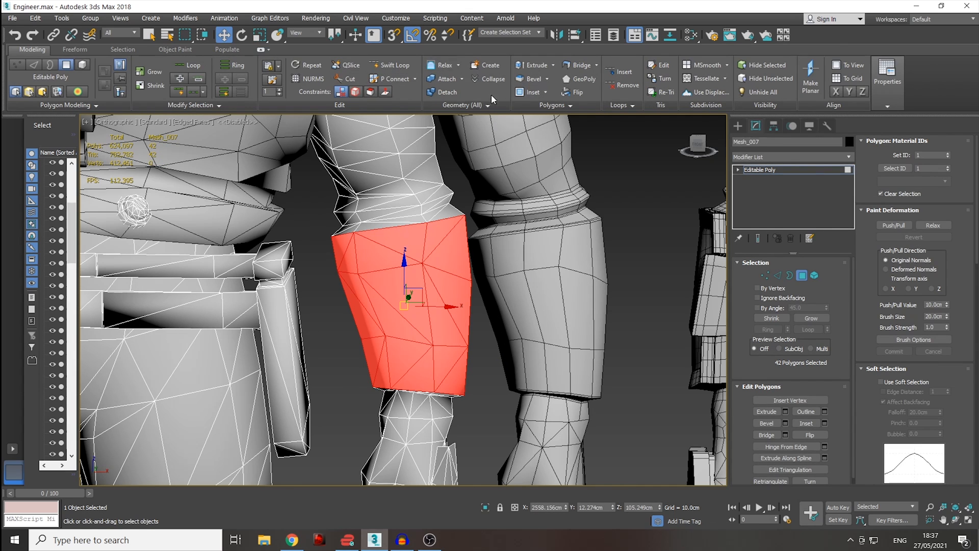
{"action": "left_click", "coordinate": [484, 106]}
{"action": "left_click", "coordinate": [464, 127]}
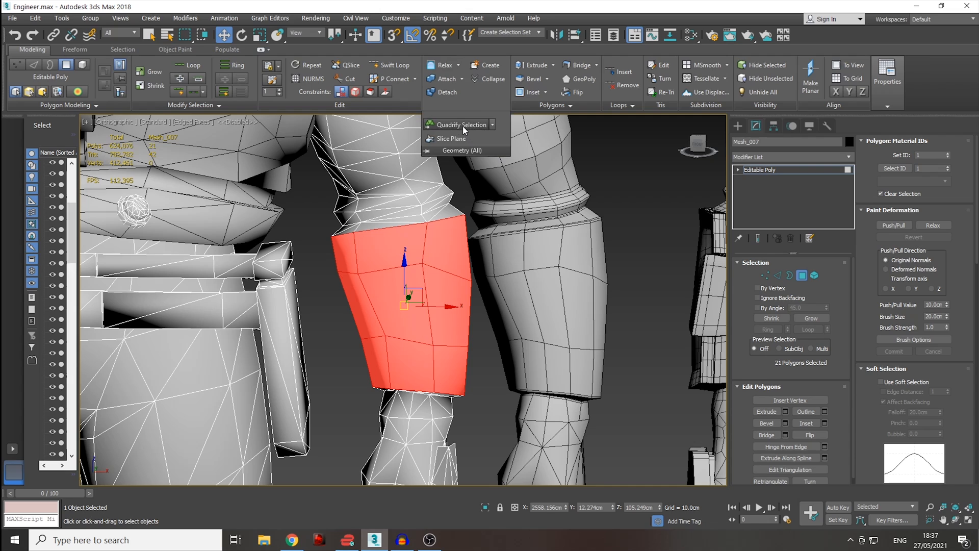
{"action": "left_click", "coordinate": [551, 251]}
- Select the four stacked horizontal edges on the front of Mesh_007's forearm sleeve and connect them with a vertical edge line
{"action": "left_click", "coordinate": [777, 275]}
{"action": "left_click", "coordinate": [397, 228]}
{"action": "left_click", "coordinate": [387, 270], "text": "ctrl"}
{"action": "left_click", "coordinate": [408, 340], "text": "ctrl"}
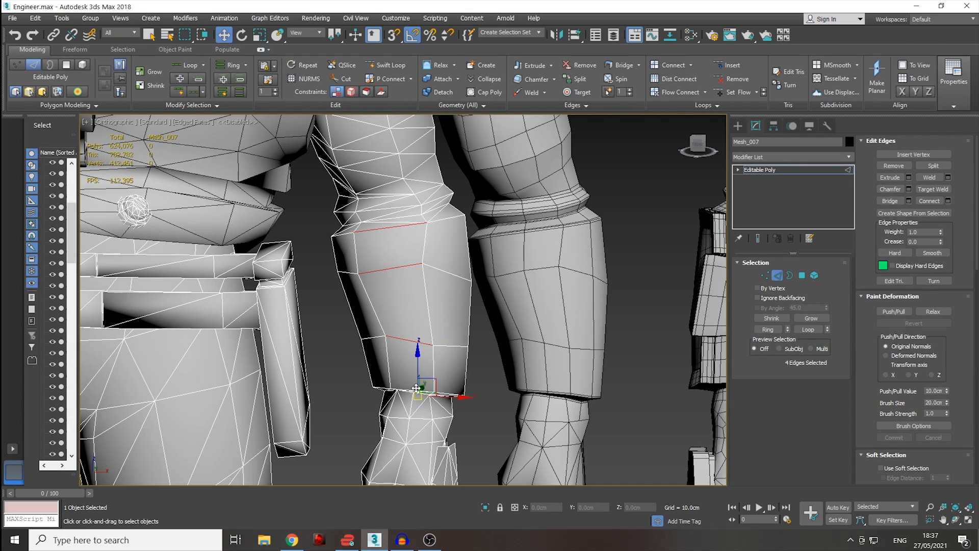
{"action": "left_click", "coordinate": [416, 389], "text": "ctrl"}
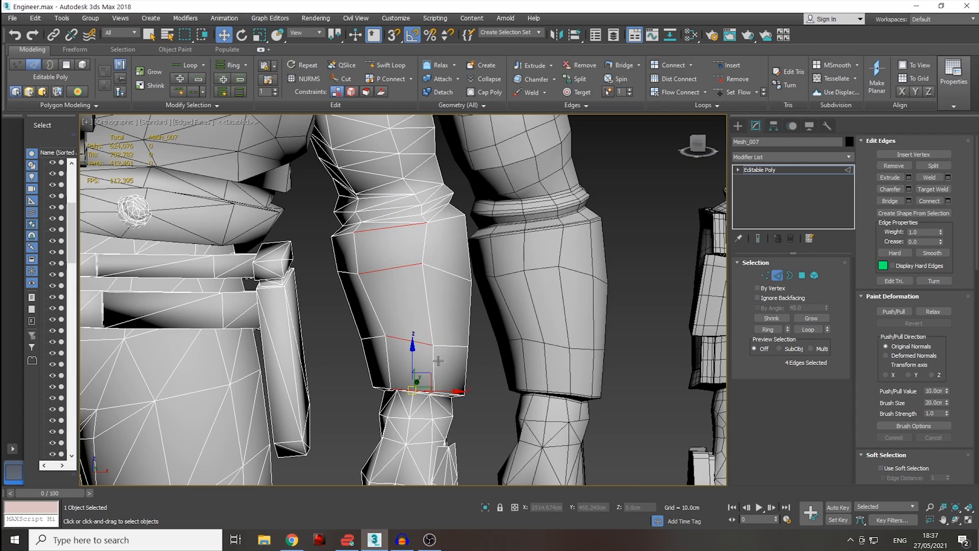
{"action": "left_click", "coordinate": [929, 202]}
- Select the four stacked horizontal edges on the outer side of Mesh_007's forearm sleeve and connect them with a second vertical edge line
{"action": "middle_click_drag", "start_coordinate": [408, 229], "coordinate": [485, 258], "text": "alt"}
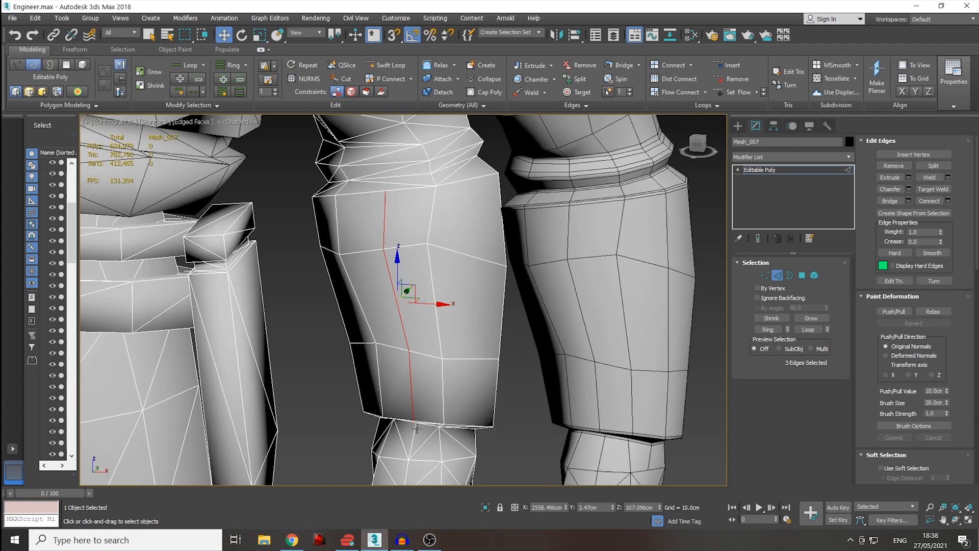
{"action": "middle_click_drag", "start_coordinate": [485, 391], "coordinate": [454, 431], "text": "alt"}
{"action": "left_click", "coordinate": [455, 427]}
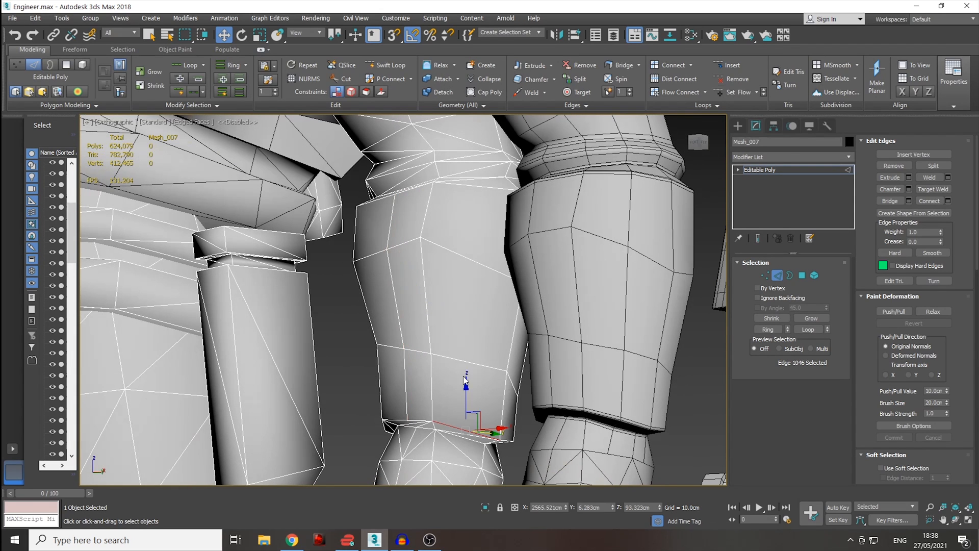
{"action": "left_click", "coordinate": [463, 358], "text": "ctrl"}
{"action": "left_click", "coordinate": [469, 260], "text": "ctrl"}
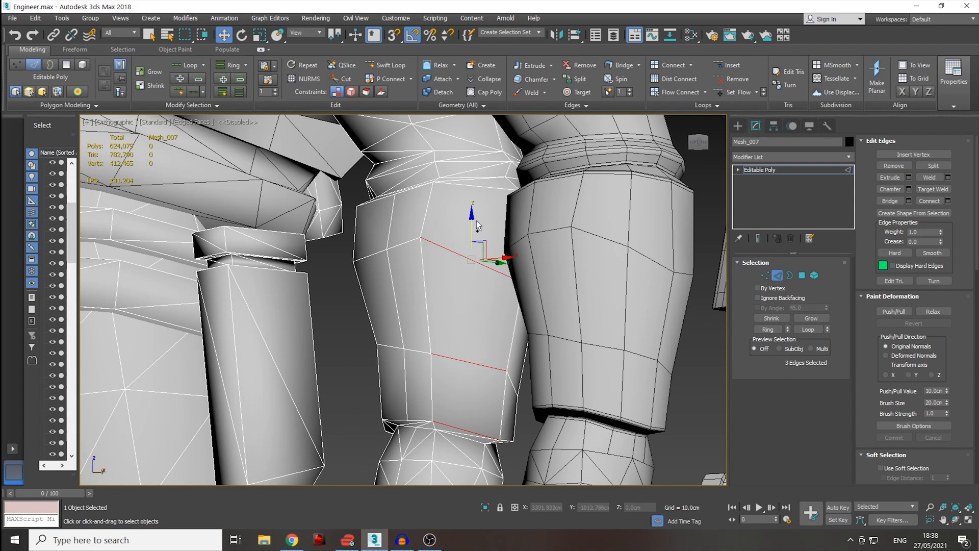
{"action": "left_click", "coordinate": [519, 188], "text": "ctrl"}
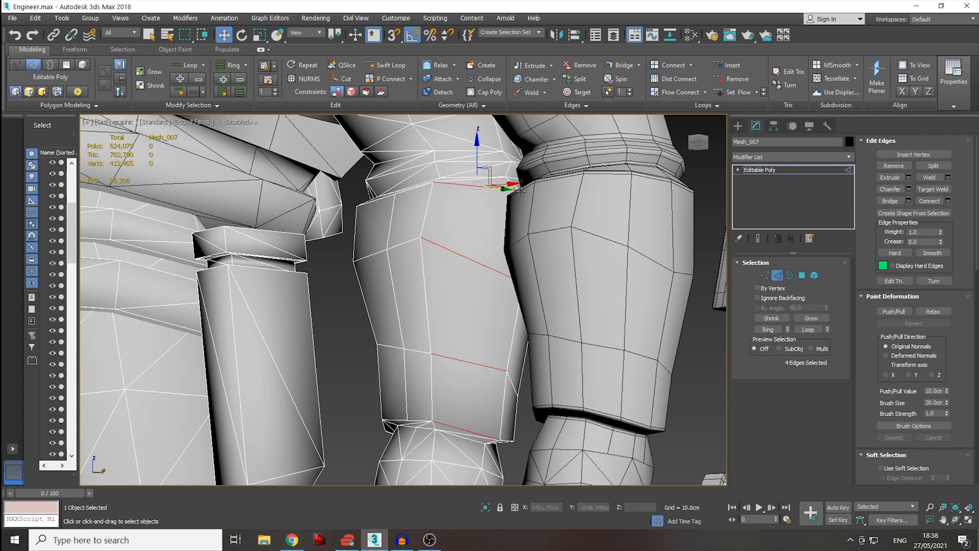
{"action": "left_click", "coordinate": [919, 201]}
- Select the three edges of the vertical line on the front of the forearm sleeve and try to move them slightly
{"action": "middle_click_drag", "start_coordinate": [423, 261], "coordinate": [465, 319], "text": "alt"}
{"action": "scroll", "coordinate": [470, 312], "scroll_direction": "up", "scroll_amount": 2}
{"action": "left_click", "coordinate": [356, 253]}
{"action": "left_click", "coordinate": [373, 331], "text": "ctrl"}
{"action": "left_click", "coordinate": [400, 431], "text": "ctrl"}
{"action": "left_click_drag", "start_coordinate": [380, 307], "coordinate": [376, 326]}
{"action": "mouse_move", "coordinate": [430, 278]}
{"action": "middle_mouse_down", "text": "alt"}
{"action": "mouse_move", "coordinate": [382, 247]}
{"action": "mouse_move", "coordinate": [417, 292]}
{"action": "middle_mouse_up", "text": "alt"}
{"action": "scroll", "coordinate": [388, 262], "scroll_direction": "down", "scroll_amount": 2}
{"action": "scroll", "coordinate": [408, 324], "scroll_direction": "down", "scroll_amount": 4}
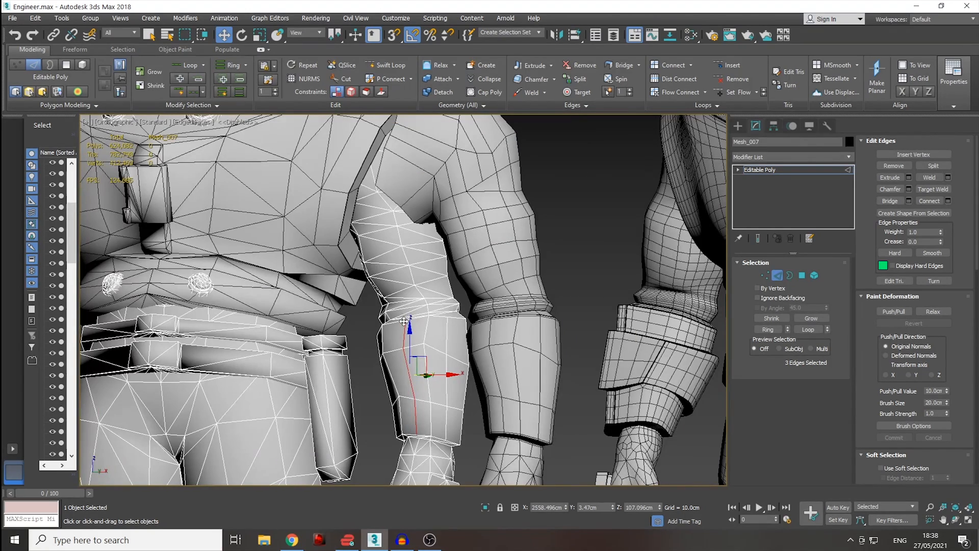
- Select the diagonal edges across the cuff and upper arm above the sleeve's front line and remove them
{"action": "scroll", "coordinate": [414, 321], "scroll_direction": "up", "scroll_amount": 5}
{"action": "left_click", "coordinate": [412, 313]}
{"action": "left_click", "coordinate": [400, 292], "text": "ctrl"}
{"action": "left_click", "coordinate": [389, 272], "text": "ctrl"}
{"action": "middle_click_drag", "start_coordinate": [388, 271], "coordinate": [374, 264], "text": "alt"}
{"action": "left_click", "coordinate": [393, 286]}
{"action": "middle_click_drag", "start_coordinate": [393, 286], "coordinate": [366, 306], "text": "alt"}
{"action": "left_click", "coordinate": [344, 207], "text": "ctrl"}
{"action": "left_click", "coordinate": [374, 235], "text": "ctrl"}
{"action": "right_click", "coordinate": [689, 180]}
{"action": "left_click", "coordinate": [672, 189]}
- Connect the stacked horizontal edges from the cuff up the upper arm with a vertical line above the sleeve's front line
{"action": "left_click", "coordinate": [382, 355]}
{"action": "left_click", "coordinate": [380, 341], "text": "ctrl"}
{"action": "left_click", "coordinate": [368, 308], "text": "ctrl"}
{"action": "left_click", "coordinate": [358, 270], "text": "ctrl"}
{"action": "left_click", "coordinate": [352, 234], "text": "ctrl"}
{"action": "left_click", "coordinate": [339, 189], "text": "ctrl"}
{"action": "key", "text": "ctrl+shift+e"}
- Cut an edge, using snapping, between the sleeve's front vertical line and the new line running through the cuff
{"action": "middle_click_drag", "start_coordinate": [476, 330], "coordinate": [456, 313], "text": "alt"}
{"action": "left_click", "coordinate": [890, 298]}
{"action": "left_click", "coordinate": [886, 308]}
{"action": "left_click", "coordinate": [886, 321]}
{"action": "left_click", "coordinate": [931, 339]}
{"action": "scroll", "coordinate": [403, 306], "scroll_direction": "up", "scroll_amount": 3}
{"action": "key", "text": "s"}
{"action": "left_click", "coordinate": [376, 287]}
{"action": "left_click", "coordinate": [386, 328]}
{"action": "key", "text": "s"}
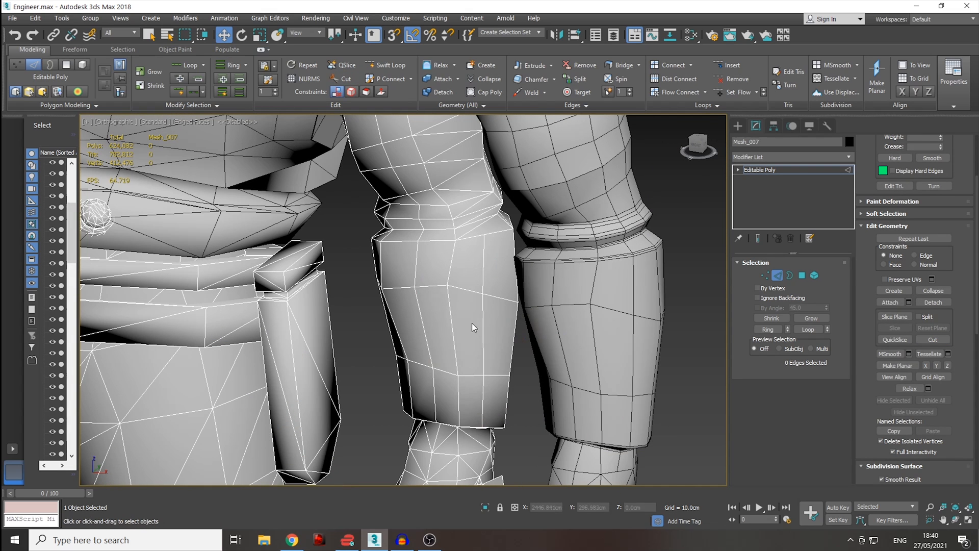
- Select the three edges of the vertical line on the outer side of the forearm sleeve
{"action": "left_click", "coordinate": [482, 328]}
{"action": "left_click", "coordinate": [483, 278], "text": "ctrl"}
{"action": "left_click", "coordinate": [484, 398], "text": "ctrl"}
{"action": "middle_click_drag", "start_coordinate": [514, 326], "coordinate": [510, 332], "text": "alt"}
- Try to move the selected side edges outward from the sleeve, and undo the move
{"action": "left_click_drag", "start_coordinate": [505, 326], "coordinate": [513, 338]}
{"action": "middle_click_drag", "start_coordinate": [503, 410], "coordinate": [473, 344], "text": "alt"}
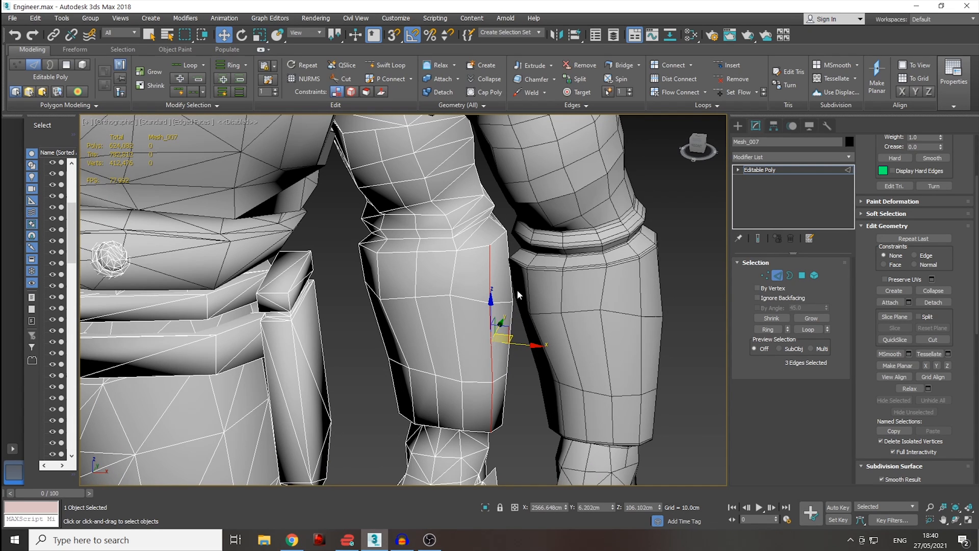
{"action": "middle_click_drag", "start_coordinate": [427, 330], "coordinate": [430, 237], "text": "alt"}
{"action": "key", "text": "ctrl+z"}
- Add the vertical edge loop on the front of the arm to the selection and apply Set Flow to both lines
{"action": "middle_click_drag", "start_coordinate": [488, 273], "coordinate": [454, 328], "text": "alt"}
{"action": "double_click", "coordinate": [412, 279], "text": "ctrl"}
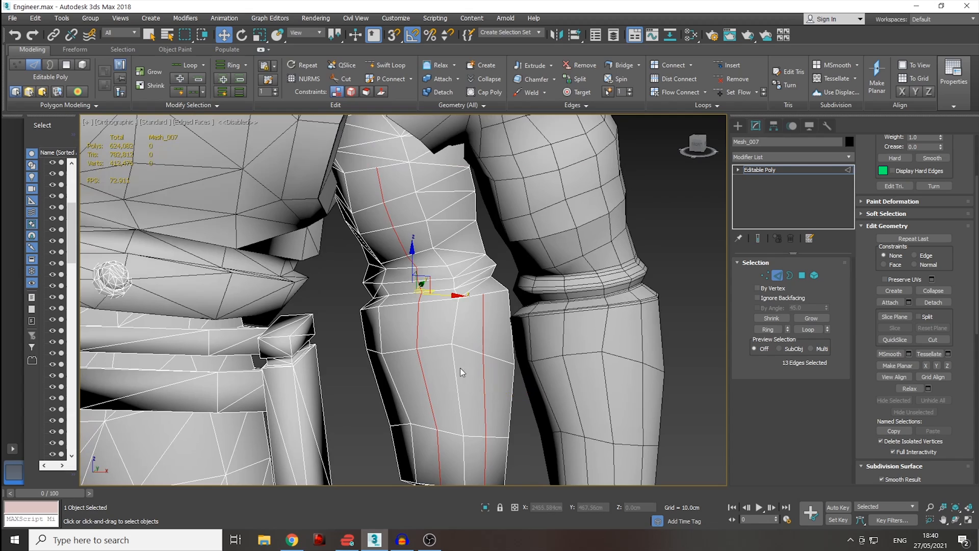
{"action": "middle_click_drag", "start_coordinate": [454, 380], "coordinate": [465, 343]}
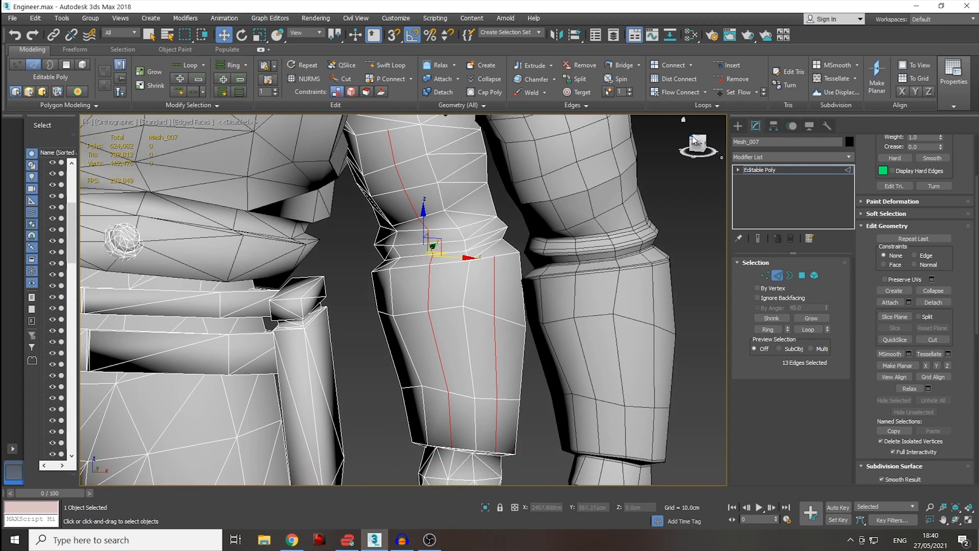
{"action": "left_click", "coordinate": [735, 93]}
{"action": "middle_click_drag", "start_coordinate": [404, 299], "coordinate": [420, 347], "text": "alt"}
{"action": "scroll", "coordinate": [434, 327], "scroll_direction": "up", "scroll_amount": 2}
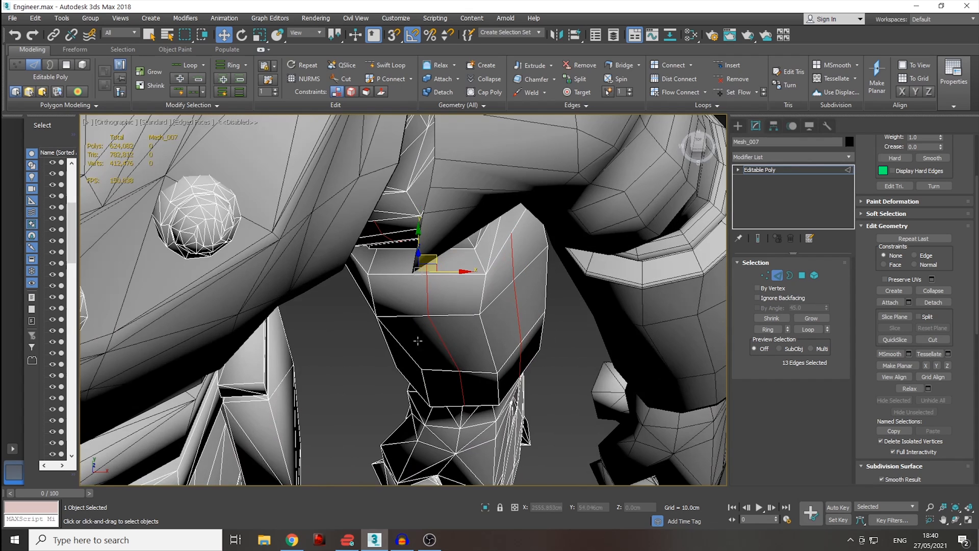
{"action": "left_click", "coordinate": [734, 97]}
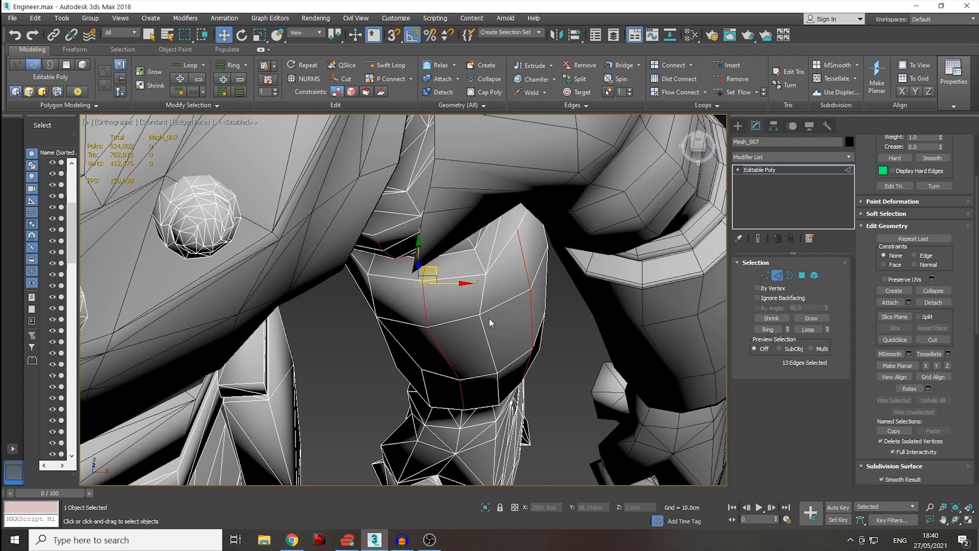
- Raise the two new vertices on the forearm sleeve's lower rim, front and outer side, slightly along Z
{"action": "scroll", "coordinate": [477, 356], "scroll_direction": "down", "scroll_amount": 3}
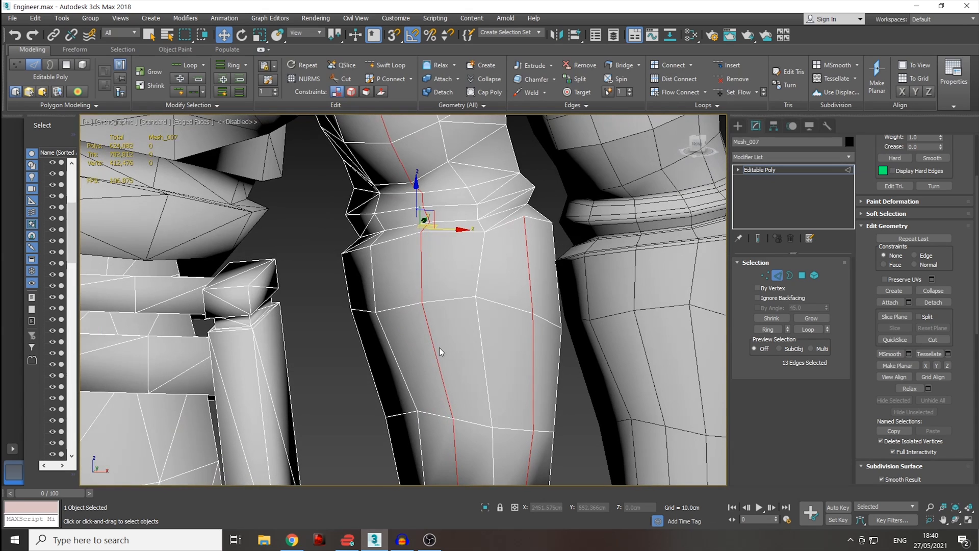
{"action": "middle_click_drag", "start_coordinate": [442, 338], "coordinate": [434, 275]}
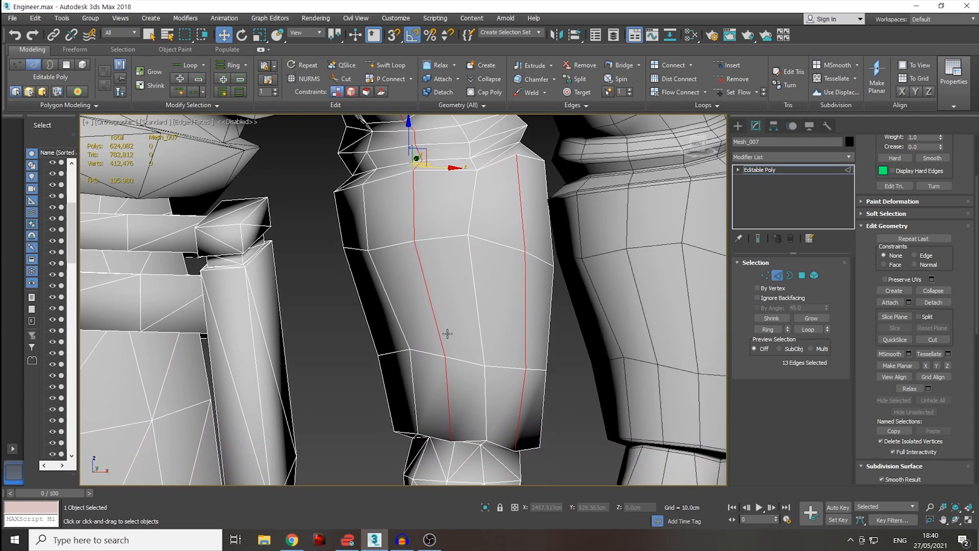
{"action": "middle_click_drag", "start_coordinate": [480, 405], "coordinate": [495, 317]}
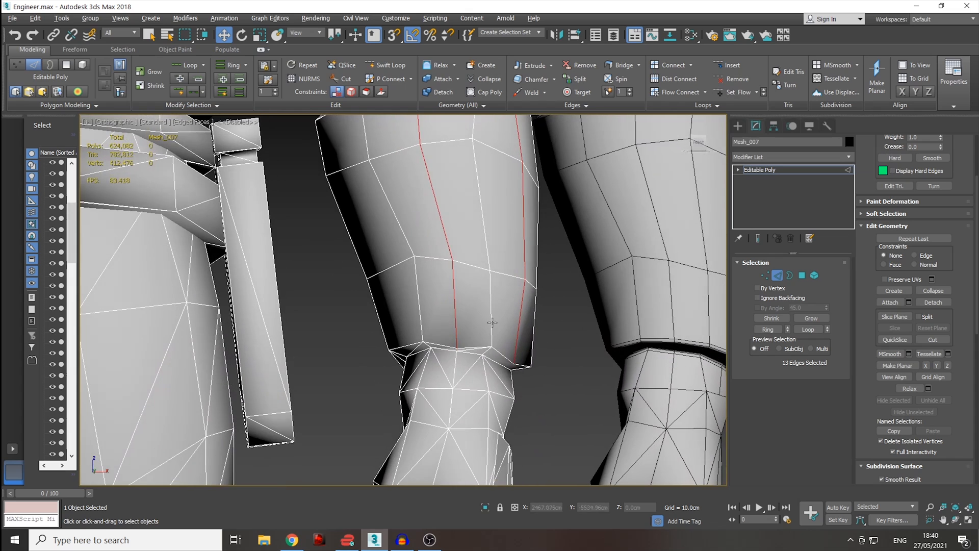
{"action": "scroll", "coordinate": [451, 364], "scroll_direction": "up", "scroll_amount": 3}
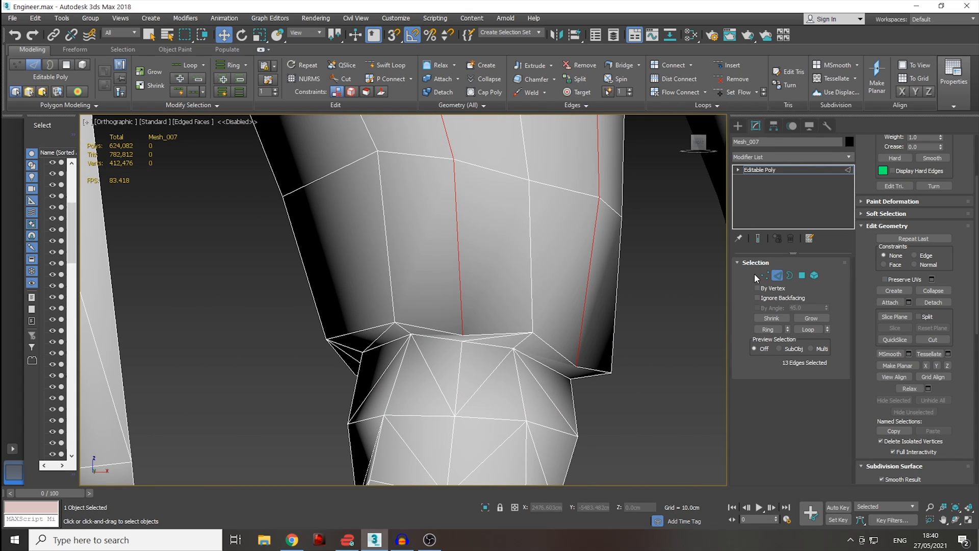
{"action": "left_click", "coordinate": [764, 275]}
{"action": "left_click", "coordinate": [463, 334]}
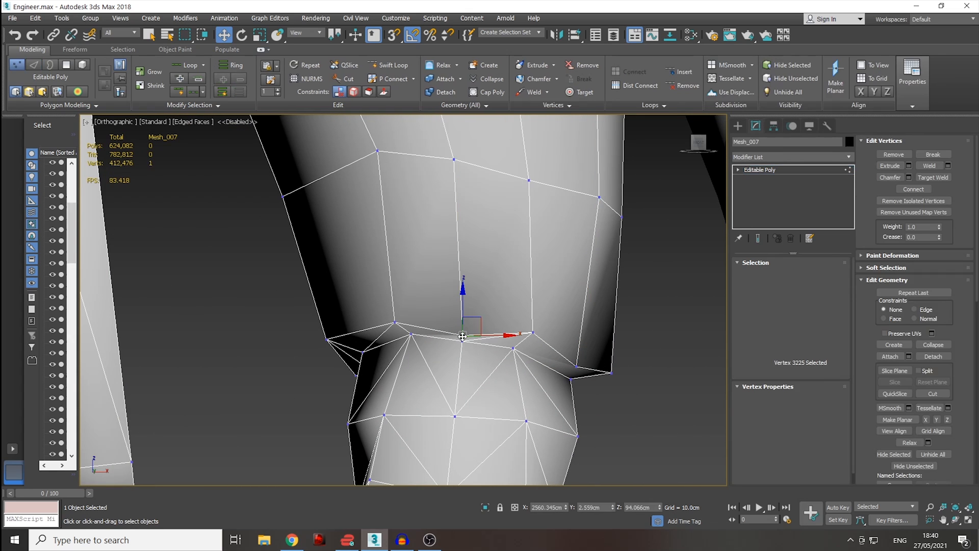
{"action": "middle_click_drag", "start_coordinate": [521, 336], "coordinate": [527, 331], "text": "alt"}
{"action": "scroll", "coordinate": [528, 330], "scroll_direction": "up", "scroll_amount": 1}
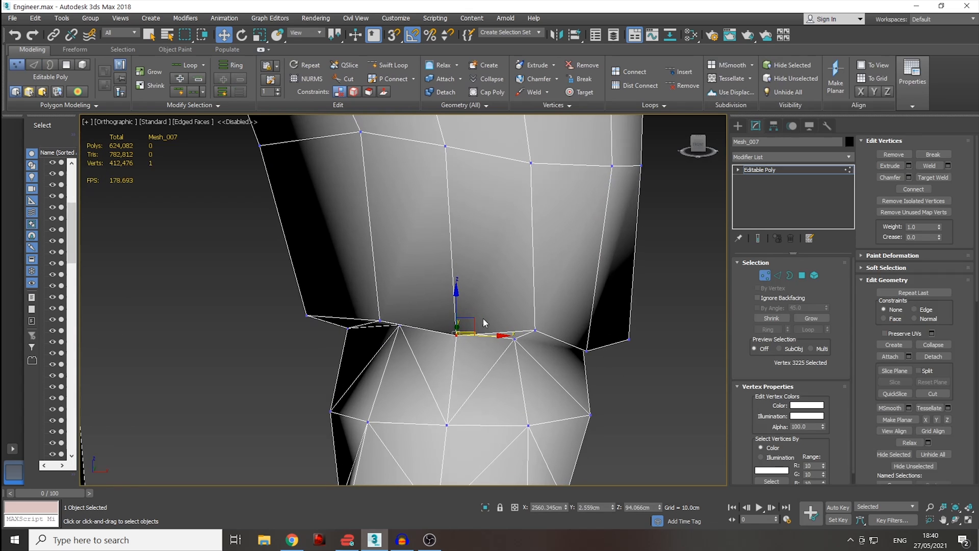
{"action": "left_click_drag", "start_coordinate": [459, 304], "coordinate": [459, 295]}
{"action": "middle_click_drag", "start_coordinate": [571, 345], "coordinate": [592, 339], "text": "alt"}
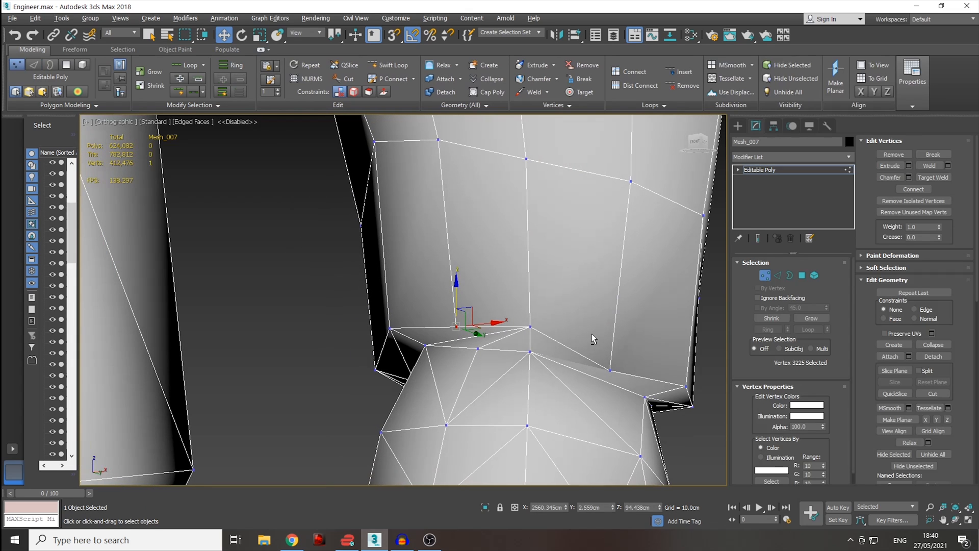
{"action": "left_click", "coordinate": [608, 372]}
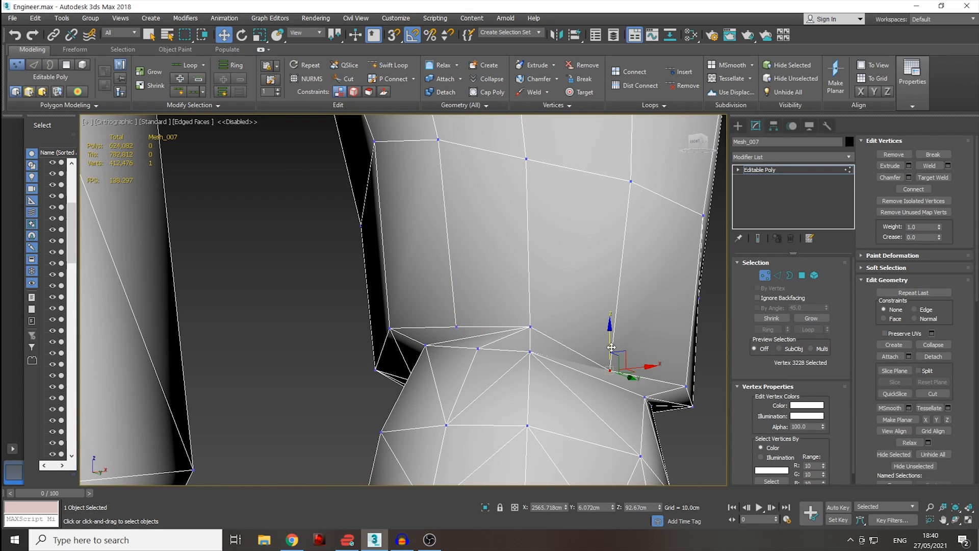
{"action": "left_click_drag", "start_coordinate": [610, 344], "coordinate": [610, 333]}
- Select the new front vertex on the sleeve's lower rim together with the wrist vertex just below it
{"action": "left_click", "coordinate": [456, 326]}
{"action": "left_click", "coordinate": [479, 348], "text": "ctrl"}
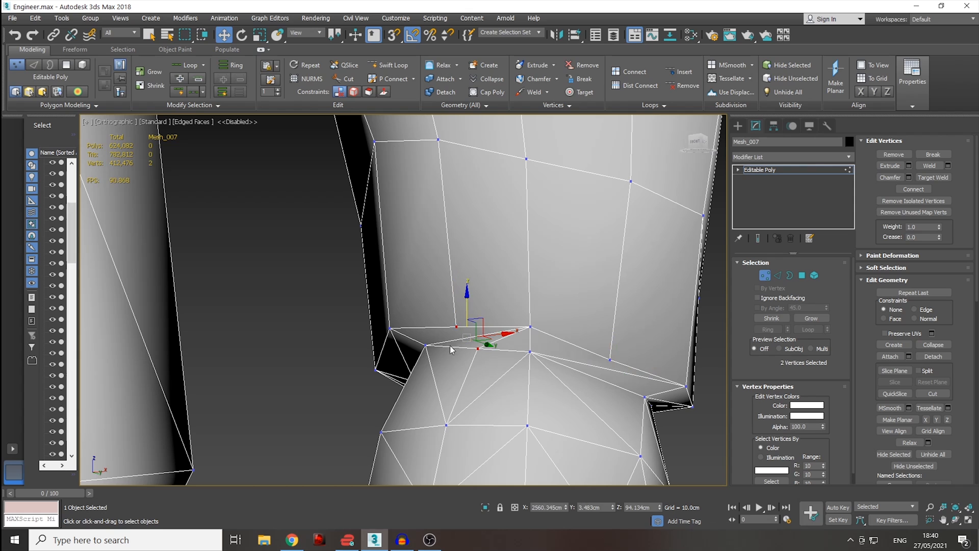
{"action": "scroll", "coordinate": [492, 331], "scroll_direction": "down", "scroll_amount": 5}
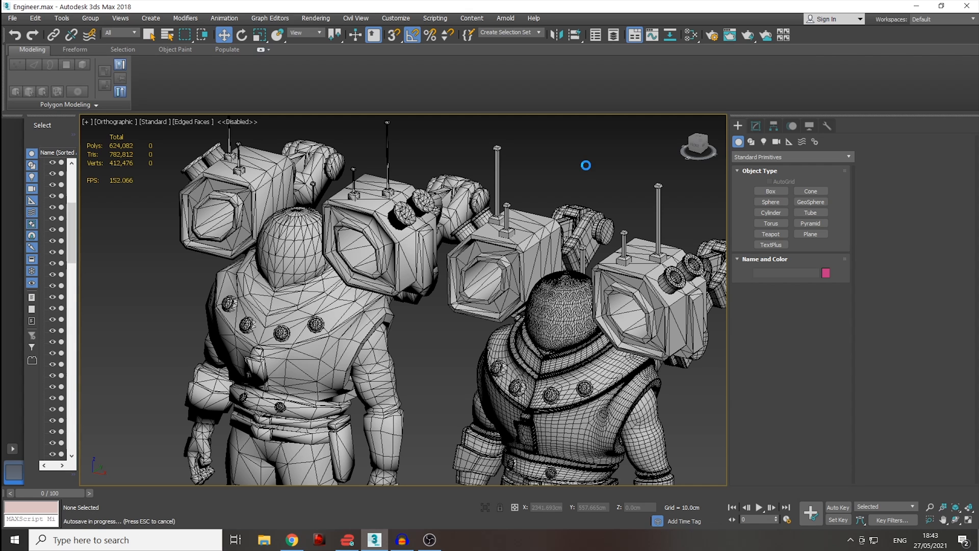
- Select the triangulated character (Mesh_007) and examine the antennas on top of its shoulder box up close
{"action": "scroll", "coordinate": [425, 239], "scroll_direction": "up", "scroll_amount": 6}
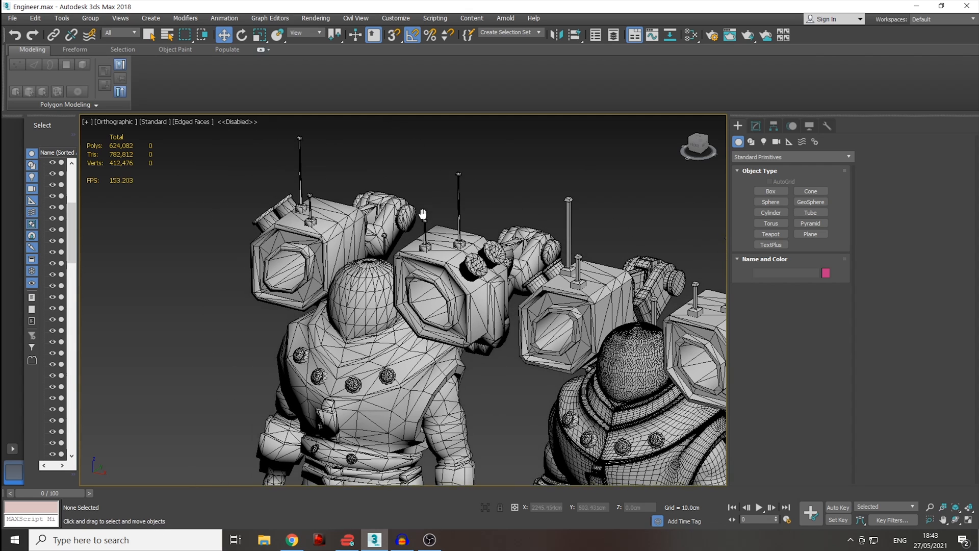
{"action": "left_click", "coordinate": [430, 304]}
{"action": "scroll", "coordinate": [412, 264], "scroll_direction": "up", "scroll_amount": 6}
{"action": "middle_click_drag", "start_coordinate": [506, 129], "coordinate": [411, 209]}
{"action": "scroll", "coordinate": [401, 256], "scroll_direction": "down", "scroll_amount": 2}
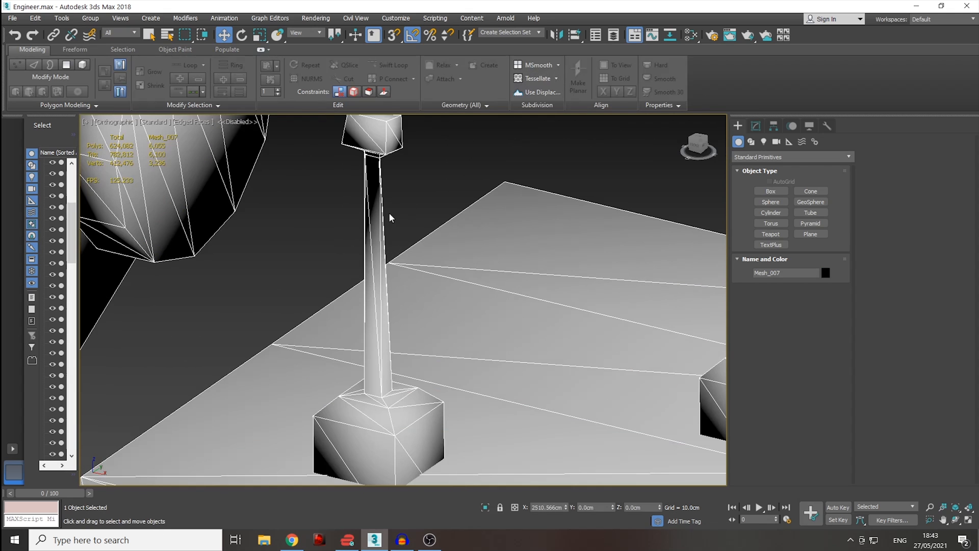
{"action": "scroll", "coordinate": [390, 337], "scroll_direction": "down", "scroll_amount": 2}
{"action": "middle_click_drag", "start_coordinate": [403, 331], "coordinate": [393, 233], "text": "alt"}
{"action": "scroll", "coordinate": [399, 343], "scroll_direction": "down", "scroll_amount": 2}
{"action": "middle_click_drag", "start_coordinate": [449, 259], "coordinate": [470, 275], "text": "alt"}
{"action": "middle_click_drag", "start_coordinate": [529, 299], "coordinate": [409, 299]}
{"action": "scroll", "coordinate": [409, 299], "scroll_direction": "down", "scroll_amount": 2}
{"action": "middle_click_drag", "start_coordinate": [487, 291], "coordinate": [415, 347]}
{"action": "scroll", "coordinate": [415, 347], "scroll_direction": "down", "scroll_amount": 3}
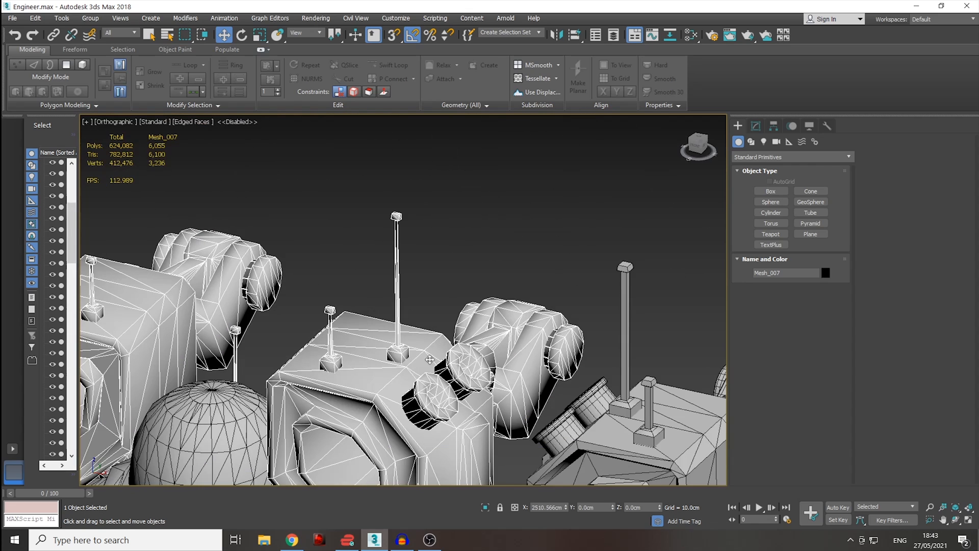
{"action": "scroll", "coordinate": [403, 332], "scroll_direction": "up", "scroll_amount": 4}
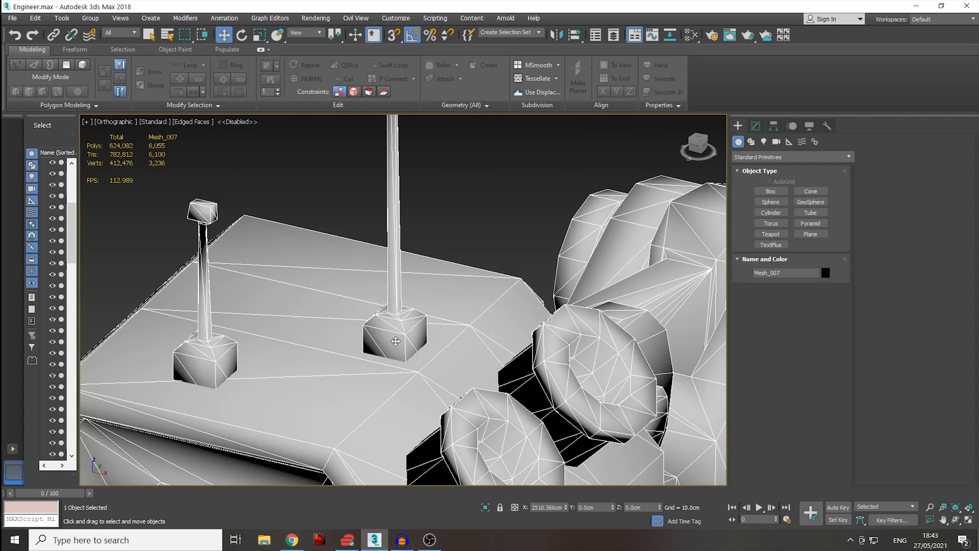
{"action": "middle_click_drag", "start_coordinate": [387, 180], "coordinate": [363, 323]}
{"action": "scroll", "coordinate": [363, 323], "scroll_direction": "down", "scroll_amount": 2}
{"action": "middle_click_drag", "start_coordinate": [485, 333], "coordinate": [326, 281]}
{"action": "scroll", "coordinate": [363, 287], "scroll_direction": "down", "scroll_amount": 4}
{"action": "middle_click_drag", "start_coordinate": [545, 368], "coordinate": [463, 253]}
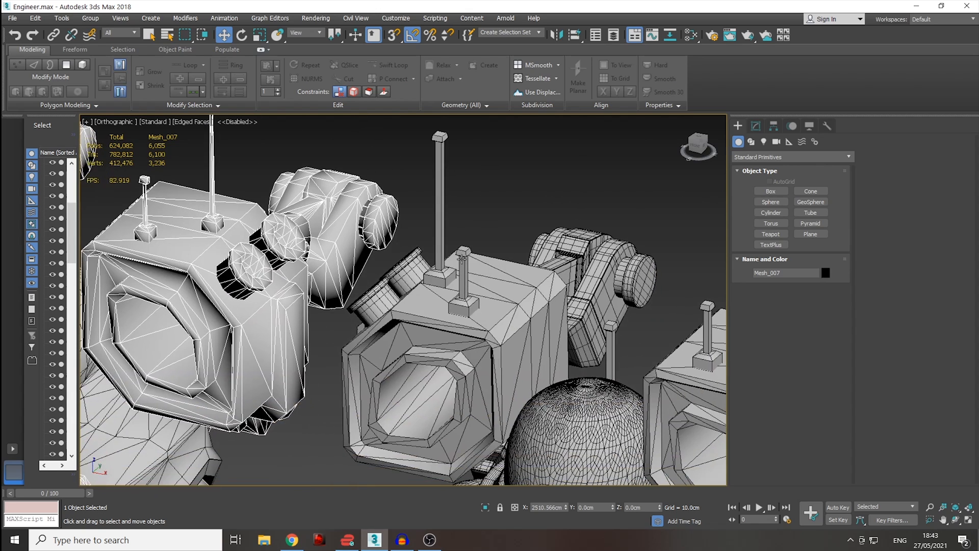
- Select the smoothed character (Object074) and examine the rebuilt antennas on its shoulder boxes
{"action": "left_click", "coordinate": [466, 294]}
{"action": "middle_click_drag", "start_coordinate": [532, 369], "coordinate": [396, 234]}
{"action": "scroll", "coordinate": [396, 233], "scroll_direction": "down", "scroll_amount": 3}
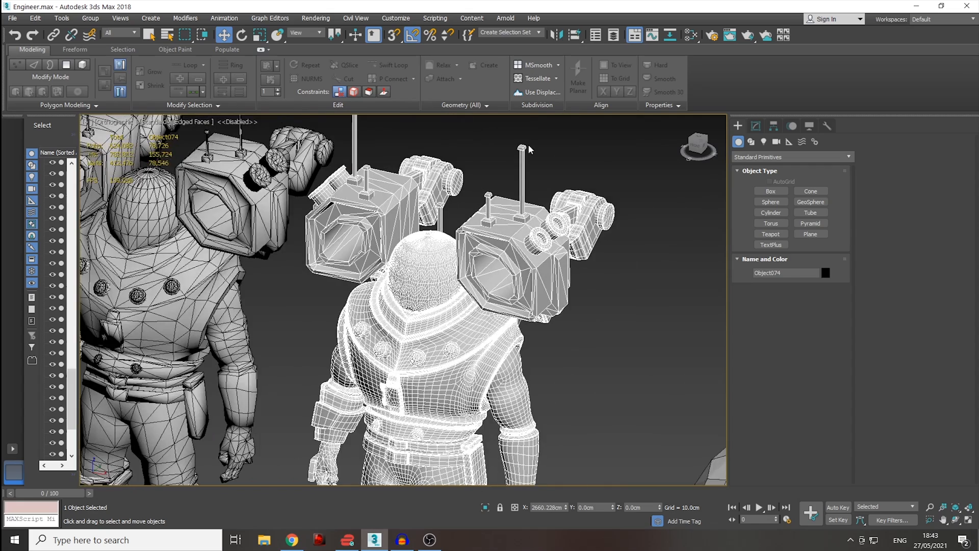
{"action": "scroll", "coordinate": [523, 203], "scroll_direction": "up", "scroll_amount": 6}
{"action": "scroll", "coordinate": [510, 239], "scroll_direction": "up", "scroll_amount": 4}
{"action": "scroll", "coordinate": [517, 297], "scroll_direction": "down", "scroll_amount": 4}
{"action": "middle_click_drag", "start_coordinate": [518, 297], "coordinate": [510, 388]}
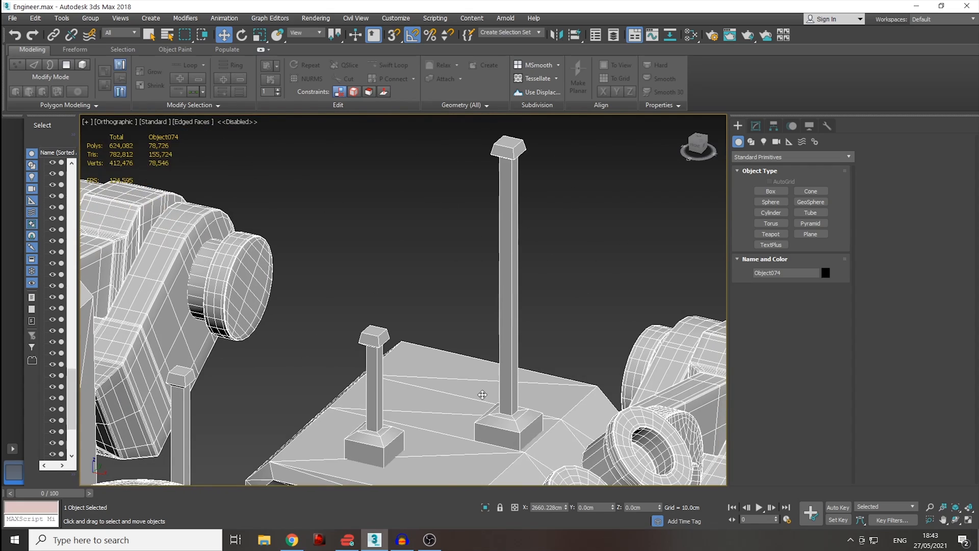
{"action": "scroll", "coordinate": [531, 280], "scroll_direction": "down", "scroll_amount": 6}
{"action": "middle_click_drag", "start_coordinate": [245, 233], "coordinate": [334, 290]}
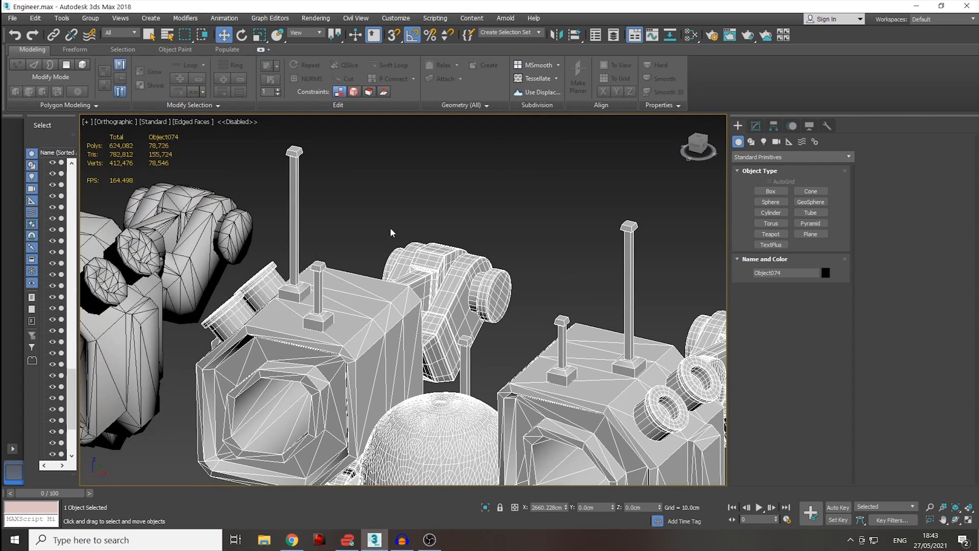
- Select the short antenna on Object074's shoulder box as an element and activate the Scale tool for it
{"action": "left_click", "coordinate": [756, 126]}
{"action": "left_click", "coordinate": [814, 275]}
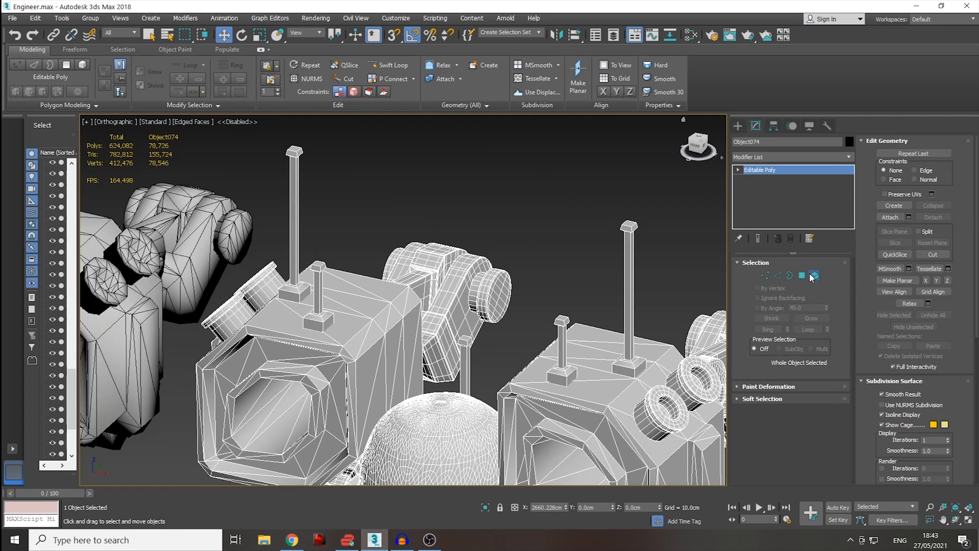
{"action": "left_click", "coordinate": [324, 319]}
{"action": "scroll", "coordinate": [324, 319], "scroll_direction": "up", "scroll_amount": 4}
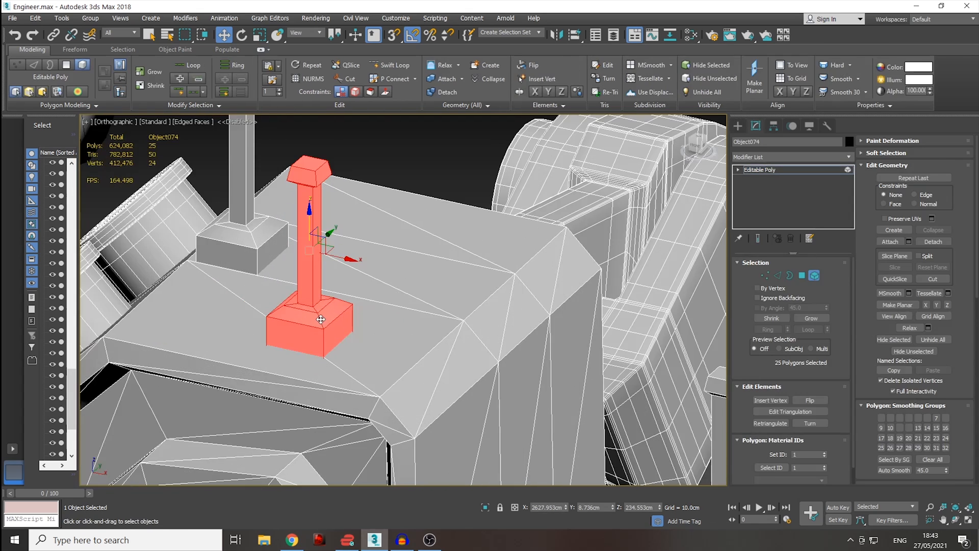
{"action": "middle_click_drag", "start_coordinate": [324, 319], "coordinate": [326, 329], "text": "alt"}
{"action": "scroll", "coordinate": [326, 327], "scroll_direction": "down", "scroll_amount": 3}
{"action": "key", "text": "e"}
{"action": "scroll", "coordinate": [326, 315], "scroll_direction": "down", "scroll_amount": 3}
{"action": "key", "text": "r"}
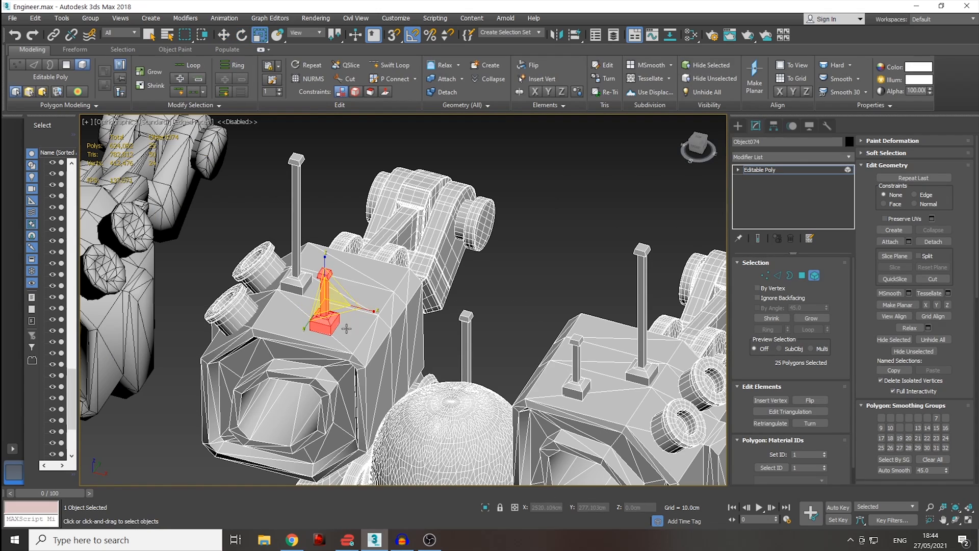
- Compare the selected antenna with the triangulated character's antennas from above and from the front
{"action": "middle_click_drag", "start_coordinate": [326, 327], "coordinate": [326, 381], "text": "alt"}
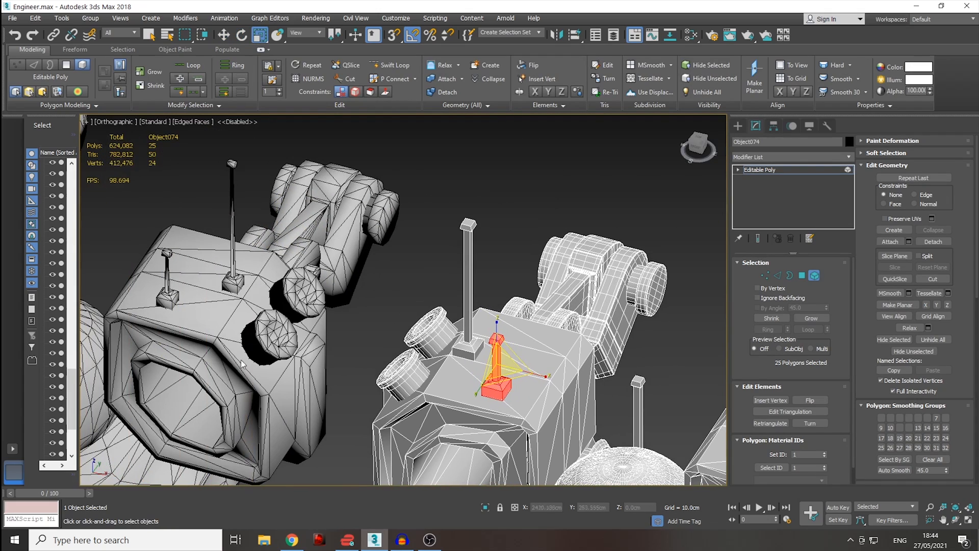
{"action": "middle_click_drag", "start_coordinate": [303, 258], "coordinate": [220, 320], "text": "alt"}
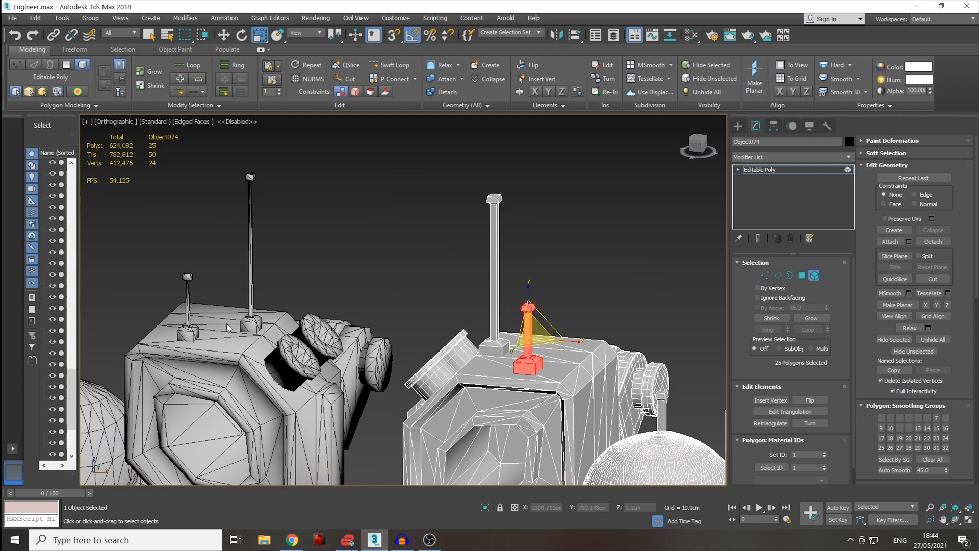
{"action": "middle_click_drag", "start_coordinate": [307, 300], "coordinate": [335, 280], "text": "alt"}
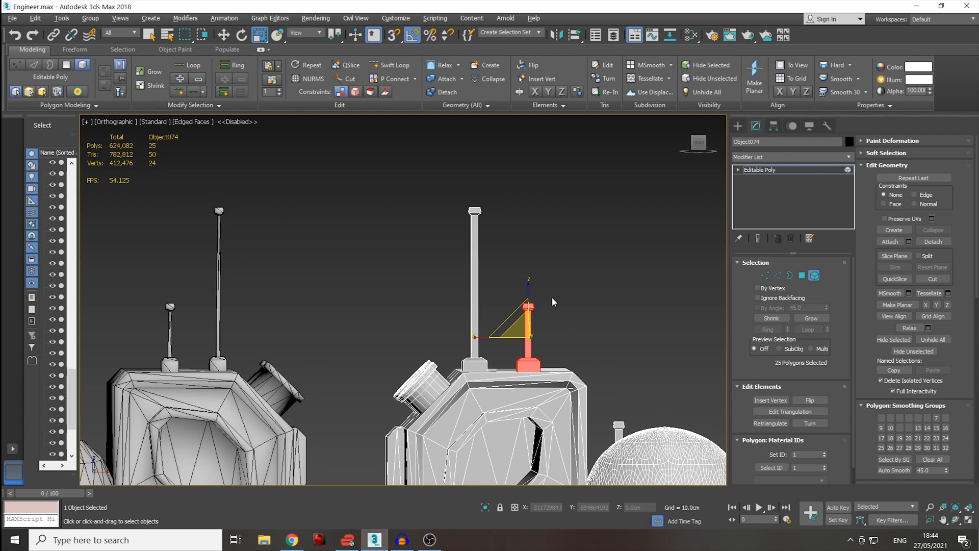
- Scale the selected short antenna element on the shoulder box
{"action": "middle_click_drag", "start_coordinate": [552, 297], "coordinate": [539, 347], "text": "alt"}
{"action": "scroll", "coordinate": [539, 347], "scroll_direction": "up", "scroll_amount": 5}
{"action": "left_click_drag", "start_coordinate": [526, 341], "coordinate": [520, 306]}
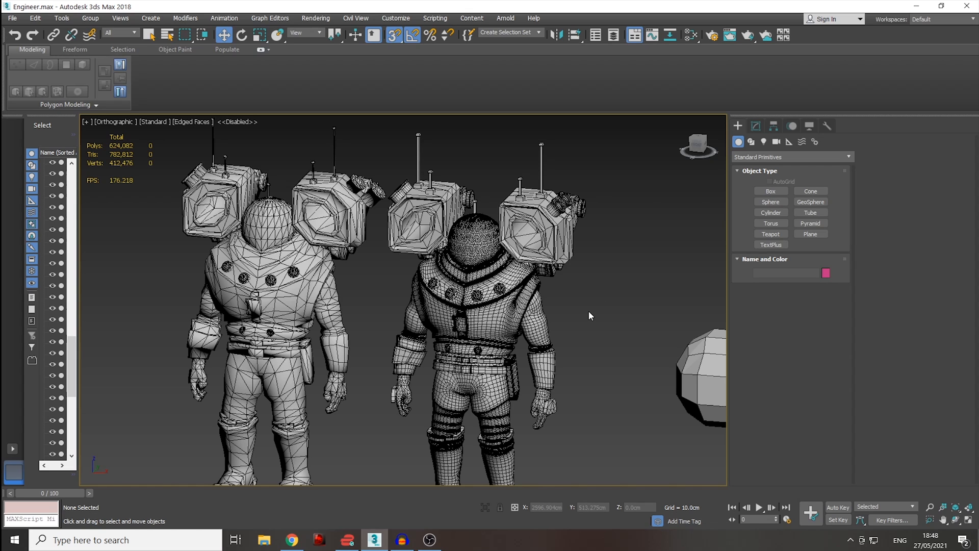
- Select the smoothed character (Object074) and pick the front short tube on its shoulder box's sloped corner as an element
{"action": "left_click", "coordinate": [561, 207]}
{"action": "scroll", "coordinate": [574, 237], "scroll_direction": "up", "scroll_amount": 8}
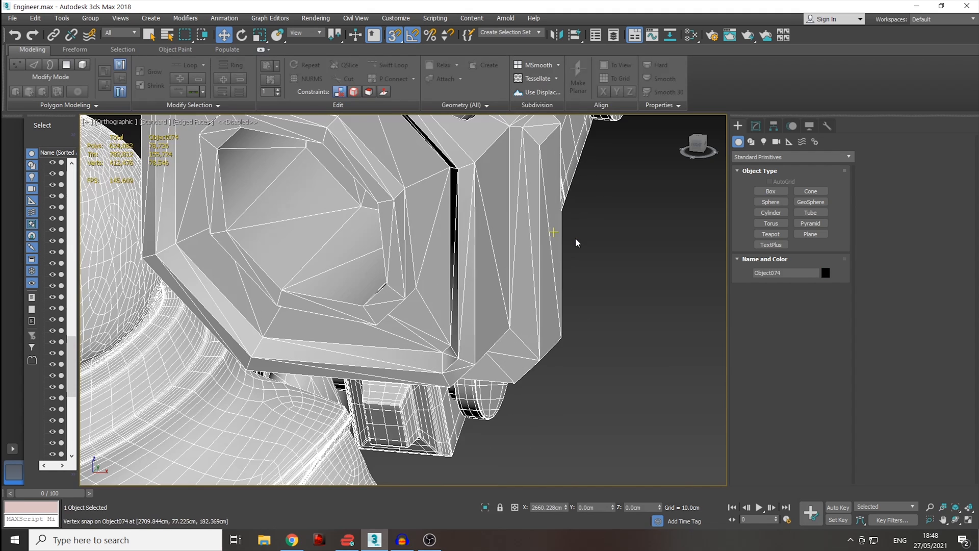
{"action": "scroll", "coordinate": [573, 332], "scroll_direction": "down", "scroll_amount": 3}
{"action": "left_click", "coordinate": [756, 125]}
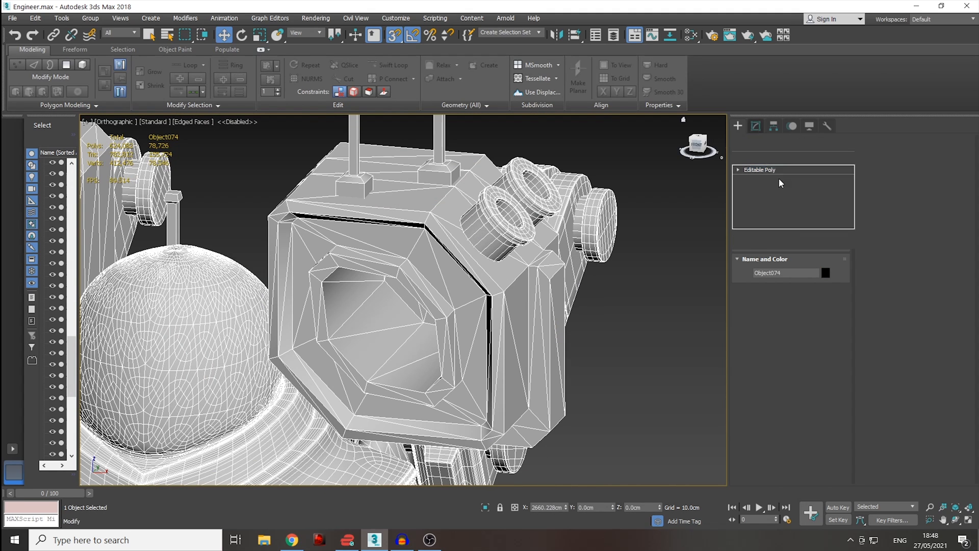
{"action": "left_click", "coordinate": [815, 276]}
{"action": "left_click", "coordinate": [482, 235]}
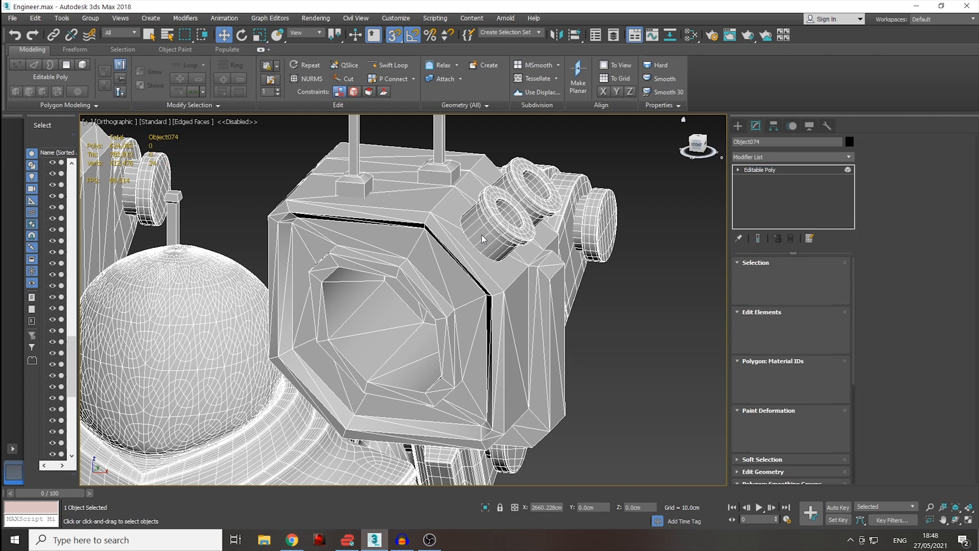
{"action": "middle_click_drag", "start_coordinate": [588, 298], "coordinate": [484, 295]}
{"action": "scroll", "coordinate": [484, 294], "scroll_direction": "down", "scroll_amount": 4}
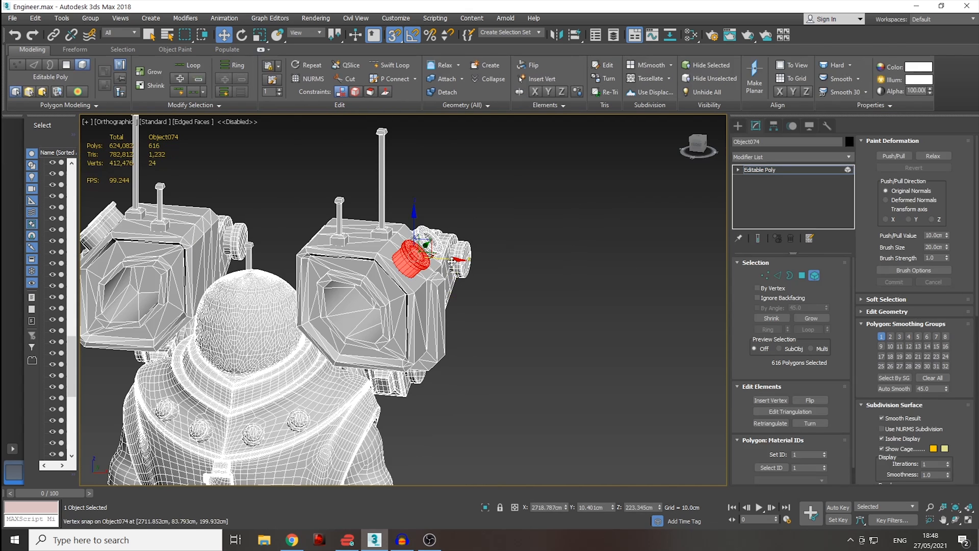
- Clone the selected tube to a separate object, placed in the empty space beside the shoulder box
{"action": "left_click_drag", "start_coordinate": [431, 259], "coordinate": [619, 280], "text": "shift"}
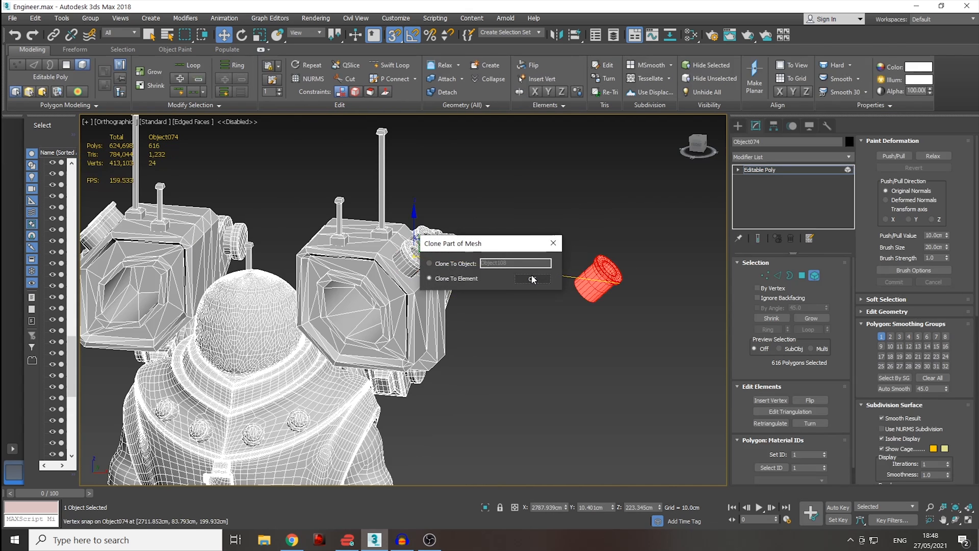
{"action": "left_click", "coordinate": [430, 264]}
{"action": "left_click", "coordinate": [531, 279]}
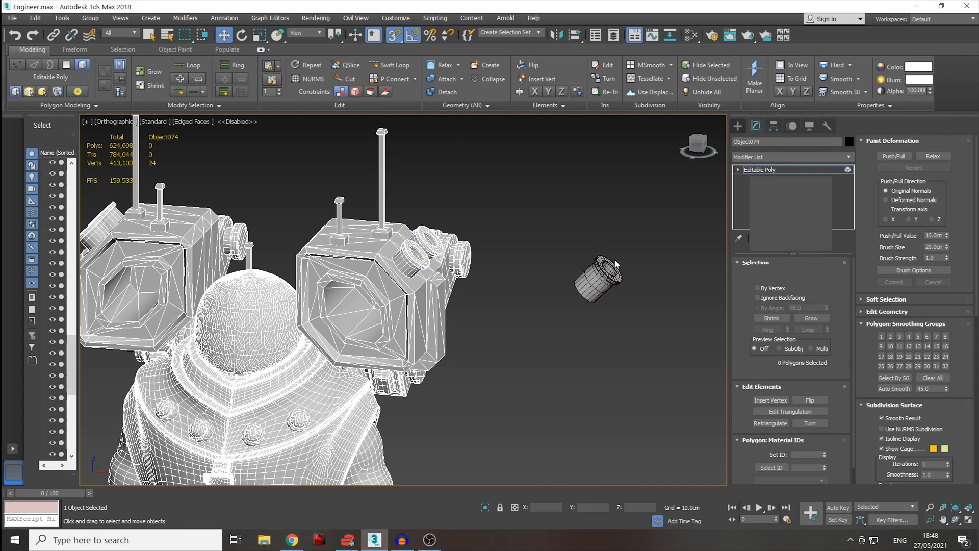
- Select the cloned tube (Object108) and center its pivot to the object
{"action": "left_click", "coordinate": [601, 280]}
{"action": "scroll", "coordinate": [587, 300], "scroll_direction": "up", "scroll_amount": 5}
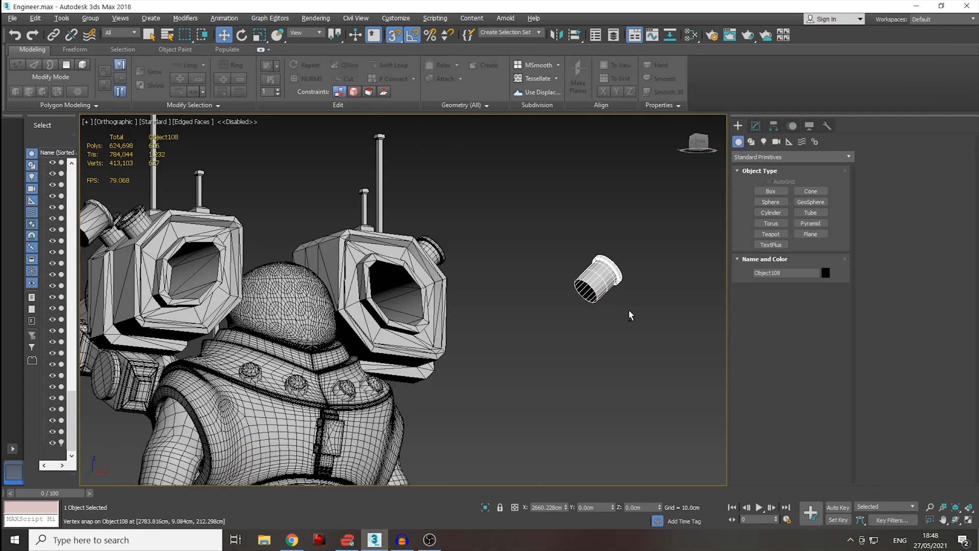
{"action": "middle_click_drag", "start_coordinate": [620, 330], "coordinate": [457, 282]}
{"action": "scroll", "coordinate": [457, 282], "scroll_direction": "up", "scroll_amount": 2}
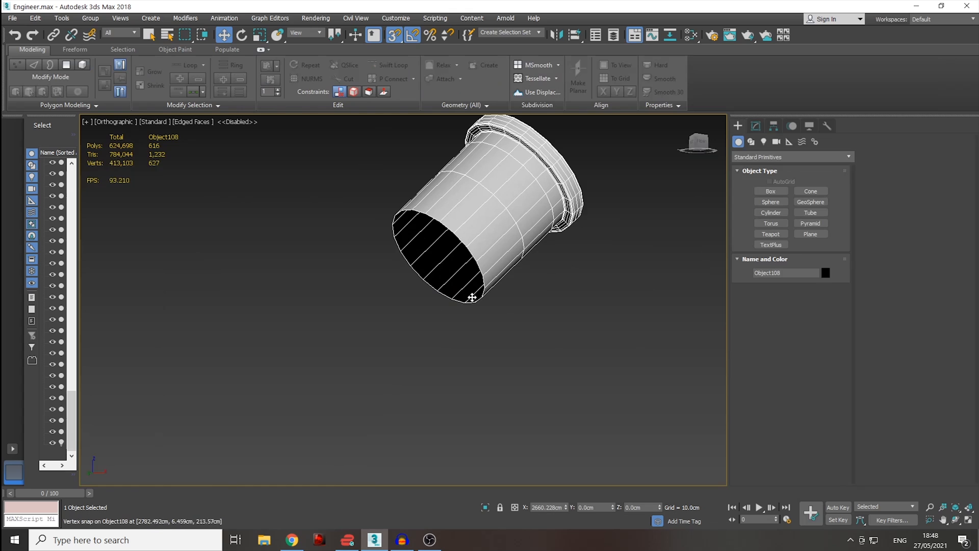
{"action": "left_click", "coordinate": [774, 125]}
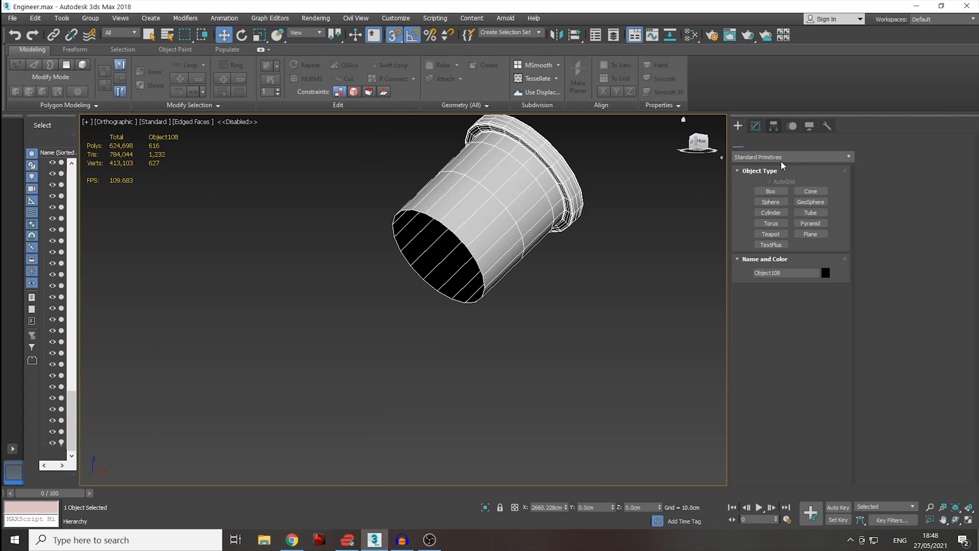
{"action": "left_click", "coordinate": [791, 198]}
{"action": "left_click", "coordinate": [791, 251]}
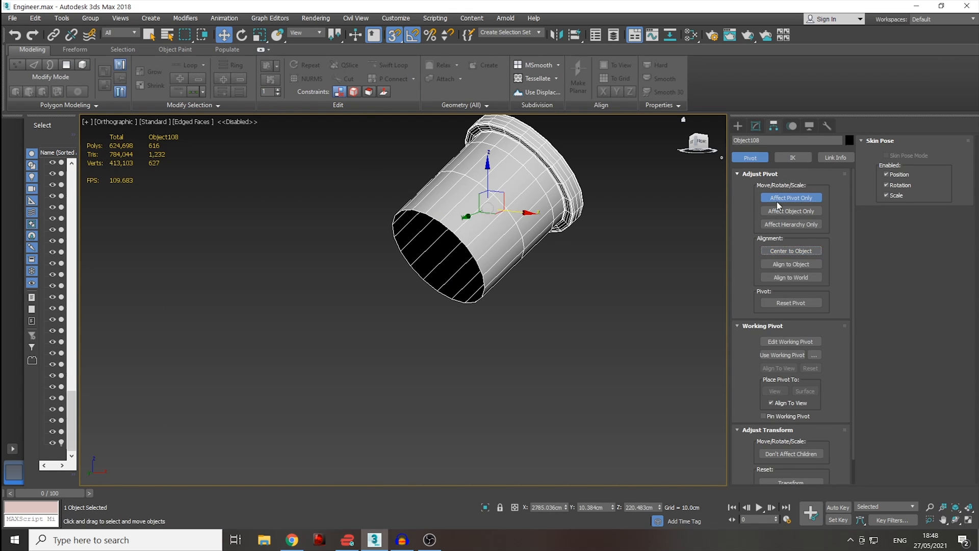
{"action": "left_click", "coordinate": [779, 199]}
- Move the cloned tube along X closer to the tubes on the shoulder box
{"action": "middle_click_drag", "start_coordinate": [451, 271], "coordinate": [612, 301]}
{"action": "scroll", "coordinate": [555, 298], "scroll_direction": "down", "scroll_amount": 2}
{"action": "scroll", "coordinate": [519, 325], "scroll_direction": "down", "scroll_amount": 2}
{"action": "left_click_drag", "start_coordinate": [700, 261], "coordinate": [426, 273]}
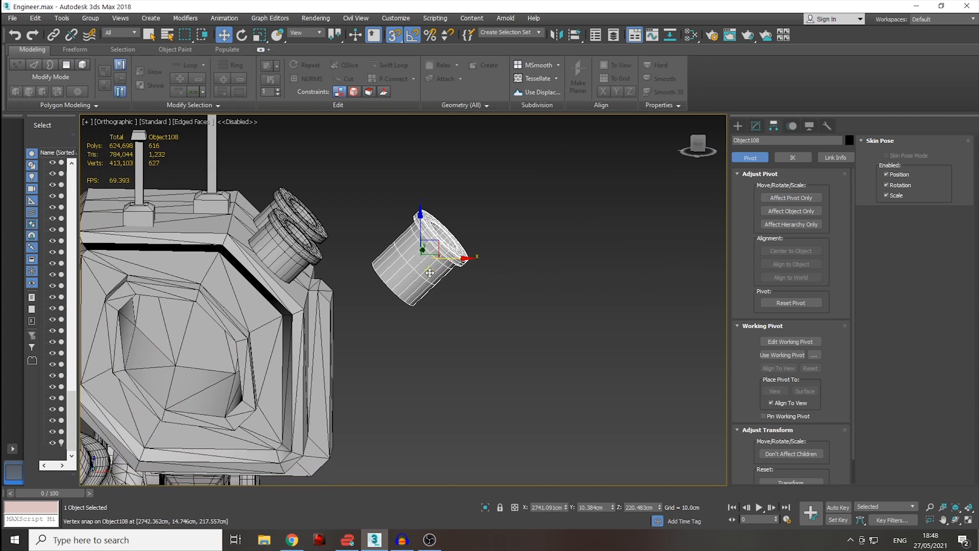
- Examine how the round pin sits against the rounded bracket's surface behind the shoulder box
{"action": "middle_click_drag", "start_coordinate": [430, 273], "coordinate": [341, 313], "text": "alt"}
{"action": "middle_click_drag", "start_coordinate": [516, 268], "coordinate": [382, 328]}
{"action": "middle_click_drag", "start_coordinate": [550, 400], "coordinate": [421, 295]}
{"action": "scroll", "coordinate": [427, 261], "scroll_direction": "up", "scroll_amount": 4}
{"action": "middle_click_drag", "start_coordinate": [359, 310], "coordinate": [159, 233]}
{"action": "scroll", "coordinate": [277, 266], "scroll_direction": "down", "scroll_amount": 4}
{"action": "scroll", "coordinate": [413, 332], "scroll_direction": "up", "scroll_amount": 7}
{"action": "middle_click_drag", "start_coordinate": [412, 332], "coordinate": [406, 245]}
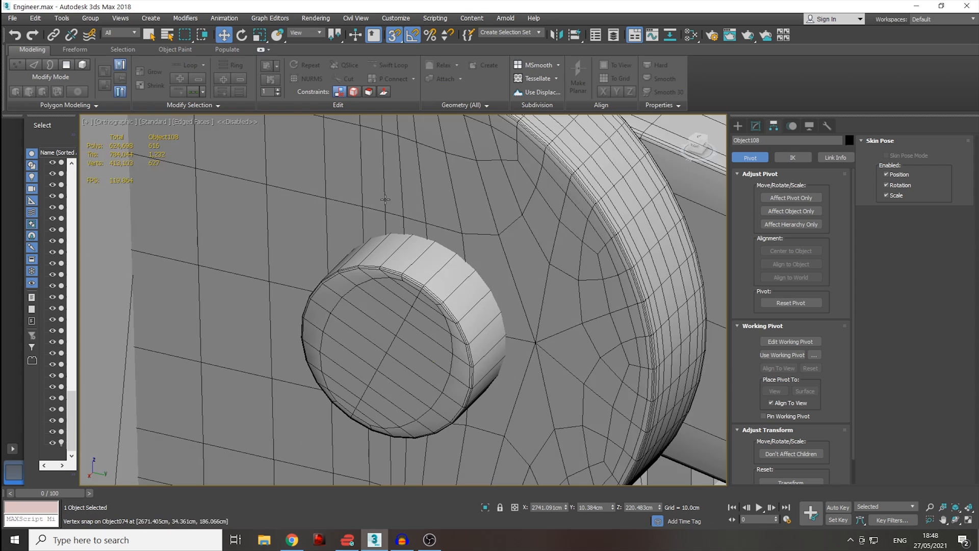
{"action": "scroll", "coordinate": [384, 201], "scroll_direction": "down", "scroll_amount": 5}
{"action": "scroll", "coordinate": [535, 313], "scroll_direction": "up", "scroll_amount": 4}
{"action": "scroll", "coordinate": [458, 295], "scroll_direction": "down", "scroll_amount": 2}
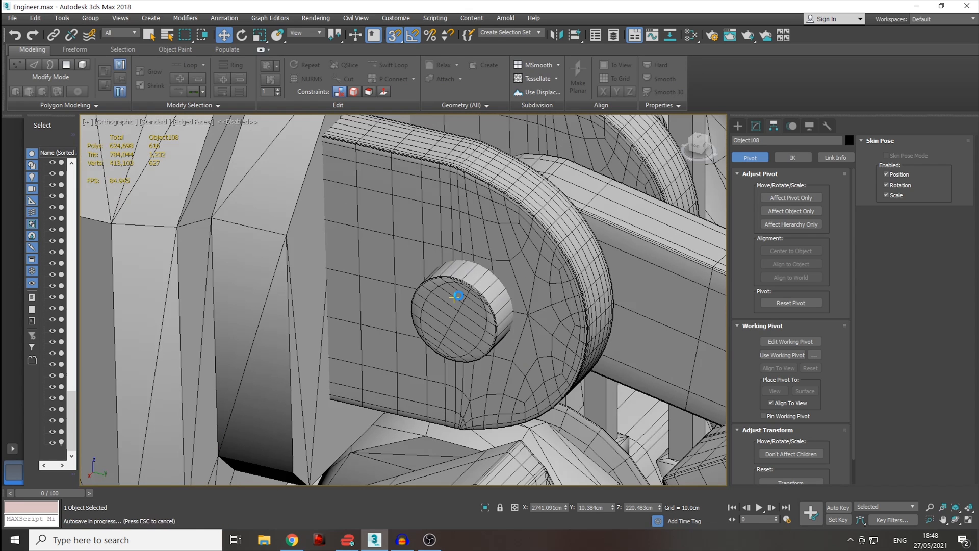
{"action": "scroll", "coordinate": [391, 305], "scroll_direction": "down", "scroll_amount": 2}
{"action": "middle_click_drag", "start_coordinate": [420, 306], "coordinate": [604, 326]}
{"action": "scroll", "coordinate": [339, 319], "scroll_direction": "down", "scroll_amount": 3}
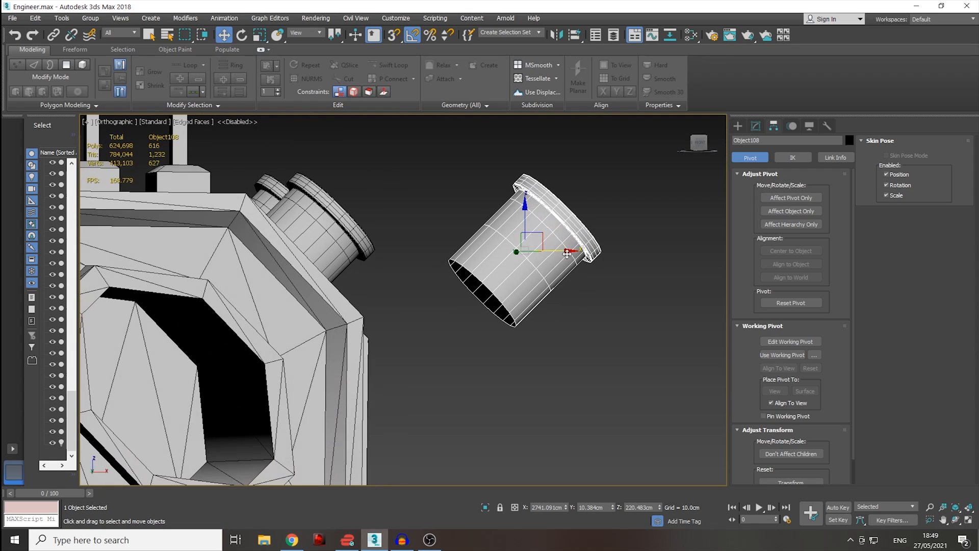
- Try the cloned tube at several intersecting positions on the shoulder box's sloped corner and pull it away along X
{"action": "middle_click_drag", "start_coordinate": [566, 254], "coordinate": [551, 265], "text": "alt"}
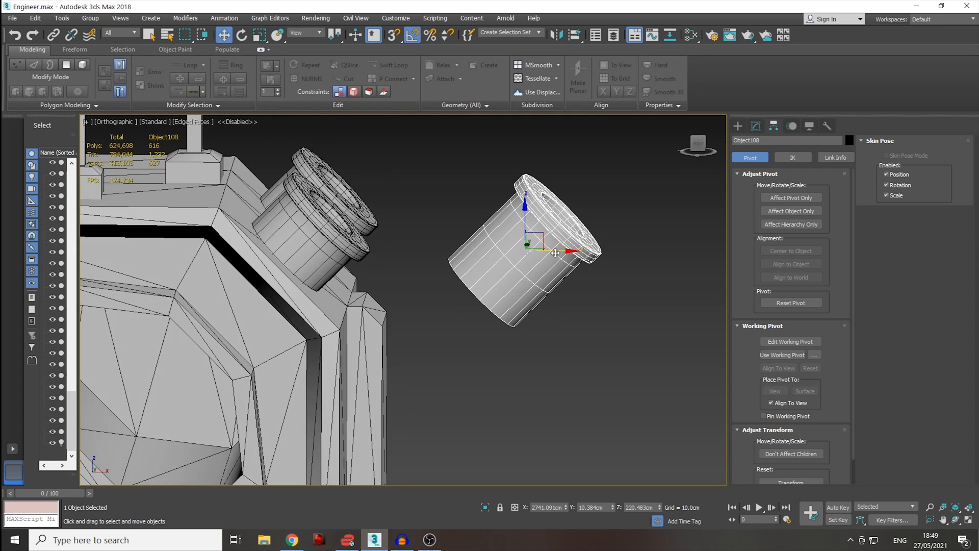
{"action": "left_click_drag", "start_coordinate": [559, 250], "coordinate": [359, 253]}
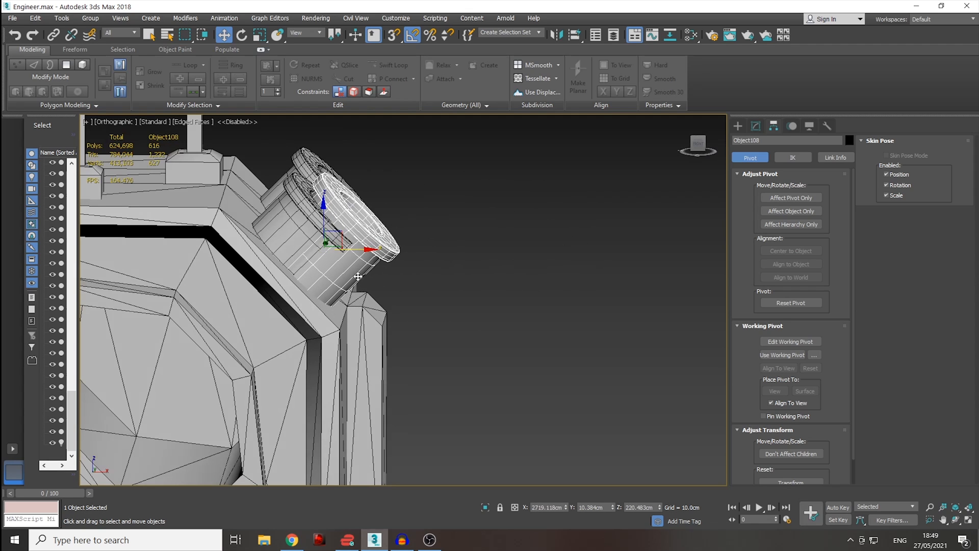
{"action": "mouse_move", "coordinate": [371, 309]}
{"action": "middle_mouse_down", "text": "alt"}
{"action": "mouse_move", "coordinate": [348, 316]}
{"action": "mouse_move", "coordinate": [389, 235]}
{"action": "mouse_move", "coordinate": [409, 226]}
{"action": "mouse_move", "coordinate": [380, 187]}
{"action": "middle_mouse_up", "text": "alt"}
{"action": "mouse_move", "coordinate": [378, 183]}
{"action": "left_mouse_down", "text": "shift"}
{"action": "mouse_move", "coordinate": [446, 241]}
{"action": "mouse_move", "coordinate": [434, 227]}
{"action": "left_mouse_up", "text": "shift"}
{"action": "middle_click_drag", "start_coordinate": [449, 271], "coordinate": [463, 218], "text": "alt"}
{"action": "middle_click_drag", "start_coordinate": [381, 308], "coordinate": [426, 319], "text": "alt"}
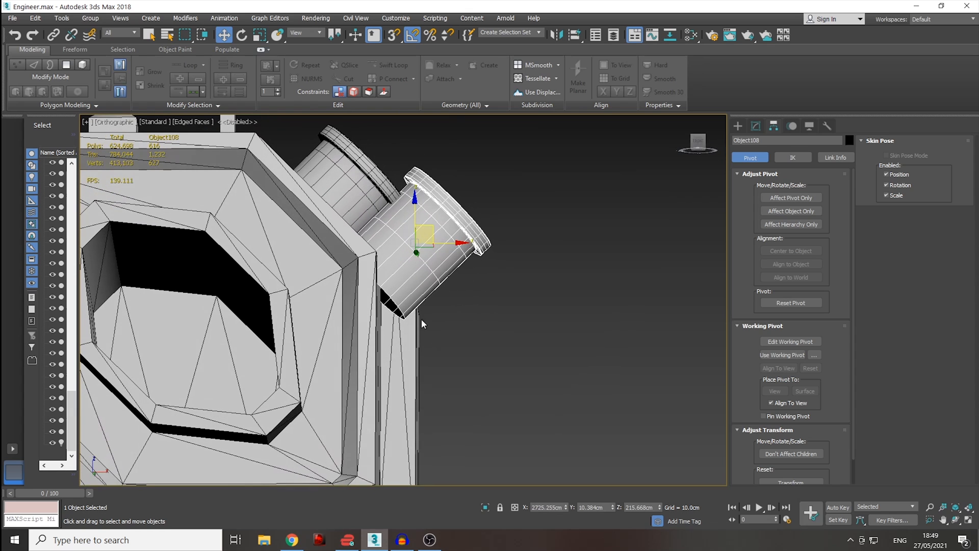
{"action": "middle_click_drag", "start_coordinate": [442, 271], "coordinate": [428, 303], "text": "alt"}
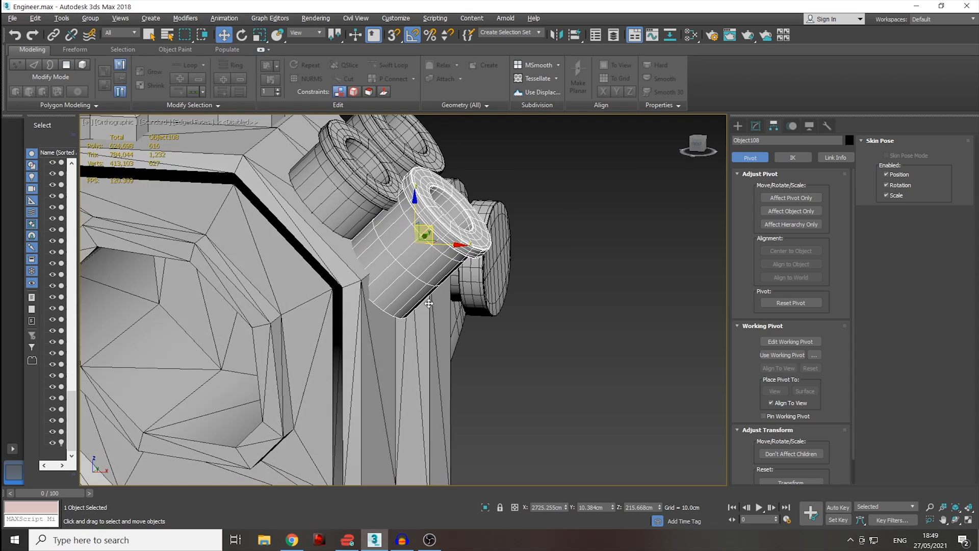
{"action": "left_click_drag", "start_coordinate": [431, 230], "coordinate": [388, 177]}
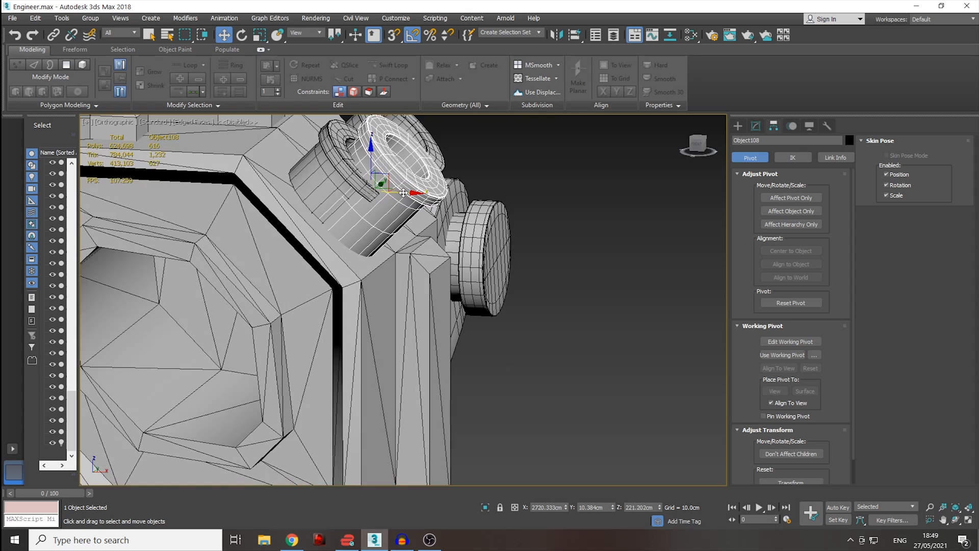
{"action": "left_click_drag", "start_coordinate": [403, 193], "coordinate": [627, 194]}
{"action": "middle_click_drag", "start_coordinate": [659, 301], "coordinate": [510, 342]}
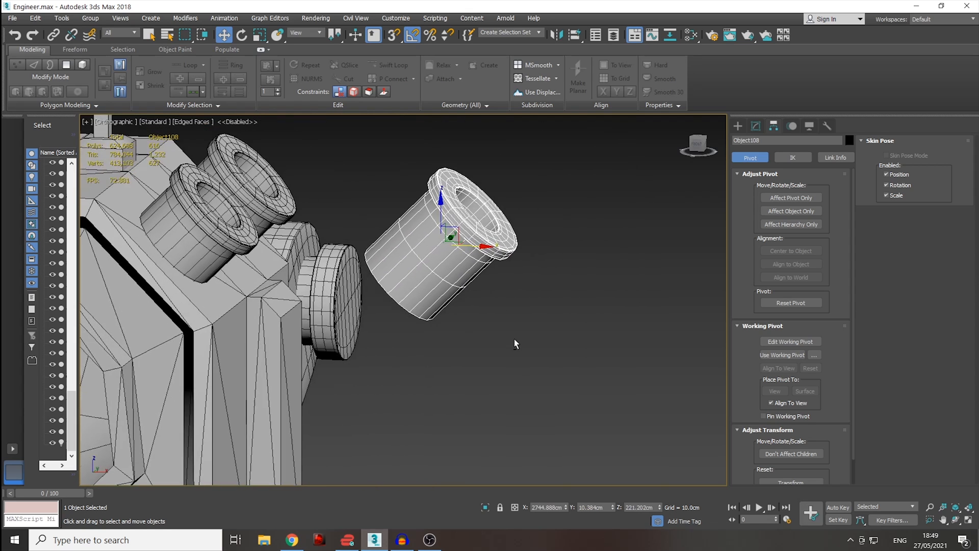
- Lower the cloned tube into the shoulder box's corner, inspect the intersection, and move it back out clear of the box
{"action": "scroll", "coordinate": [510, 341], "scroll_direction": "up", "scroll_amount": 2}
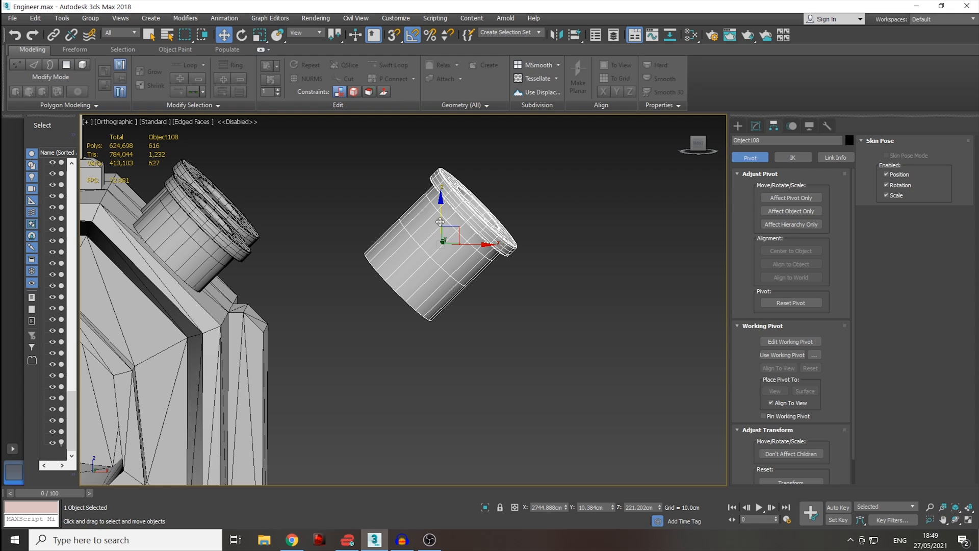
{"action": "middle_click_drag", "start_coordinate": [403, 307], "coordinate": [420, 298], "text": "alt"}
{"action": "left_click_drag", "start_coordinate": [458, 239], "coordinate": [303, 322]}
{"action": "middle_click_drag", "start_coordinate": [279, 403], "coordinate": [272, 351], "text": "alt"}
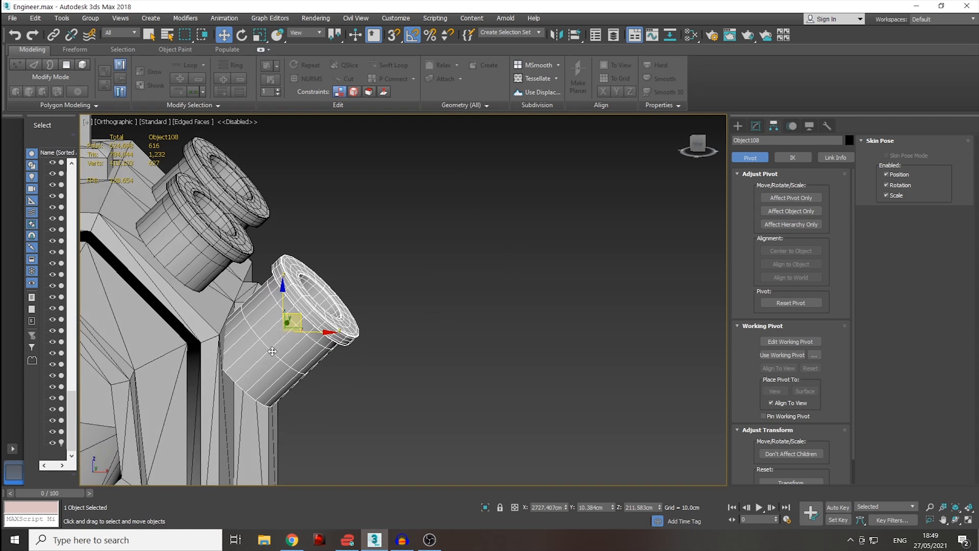
{"action": "middle_click_drag", "start_coordinate": [277, 390], "coordinate": [299, 349], "text": "alt"}
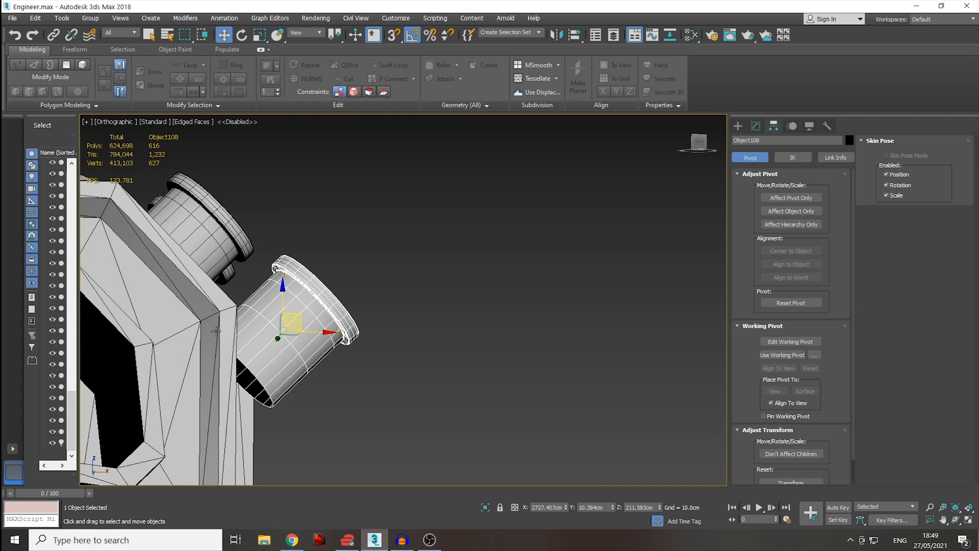
{"action": "left_click_drag", "start_coordinate": [297, 318], "coordinate": [420, 267]}
{"action": "middle_click_drag", "start_coordinate": [426, 343], "coordinate": [418, 369], "text": "alt"}
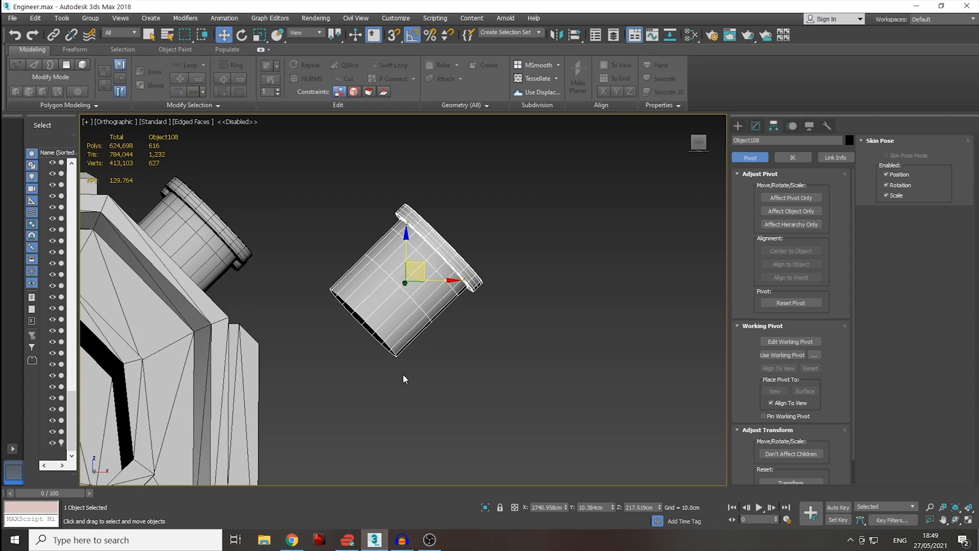
- Select all polygons of the cloned tube
{"action": "left_click", "coordinate": [757, 126]}
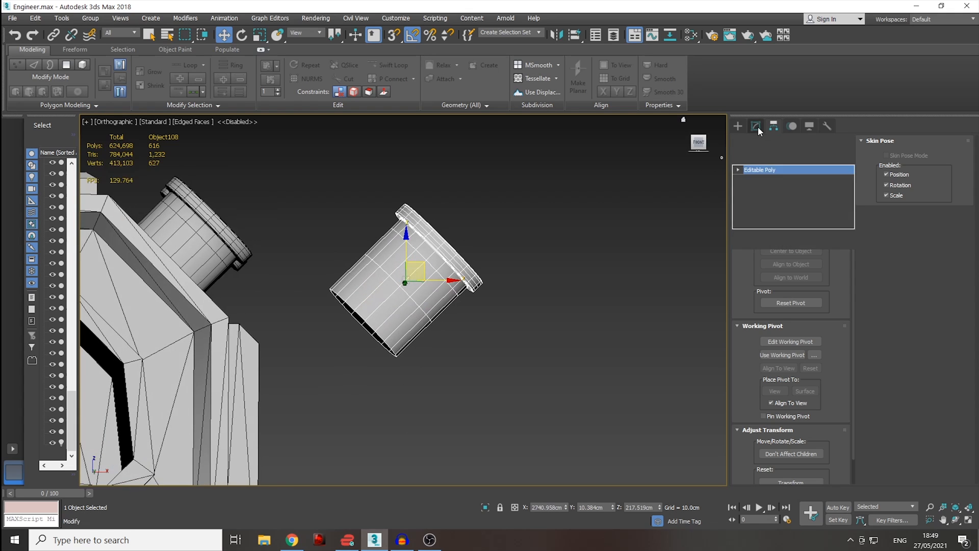
{"action": "left_click", "coordinate": [439, 277]}
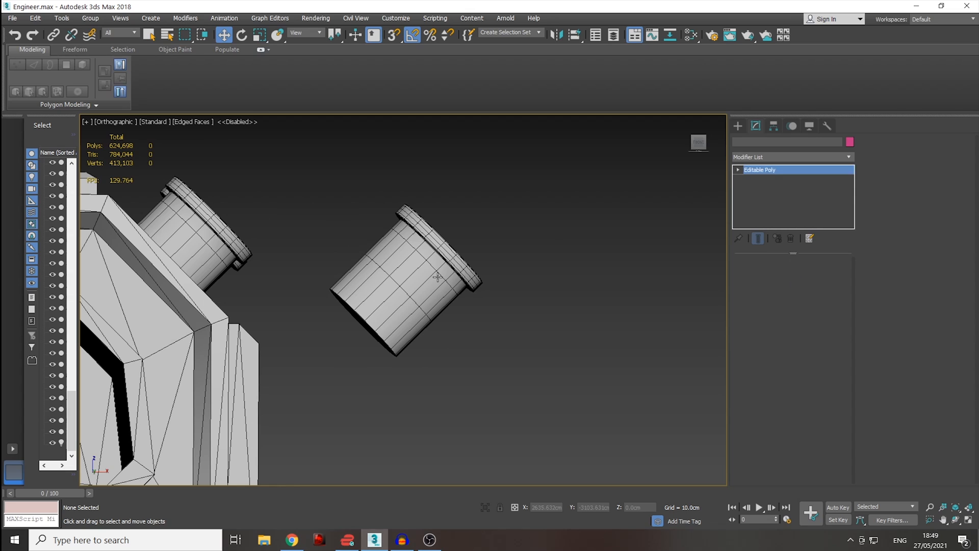
{"action": "left_click", "coordinate": [814, 275]}
{"action": "left_click", "coordinate": [366, 327]}
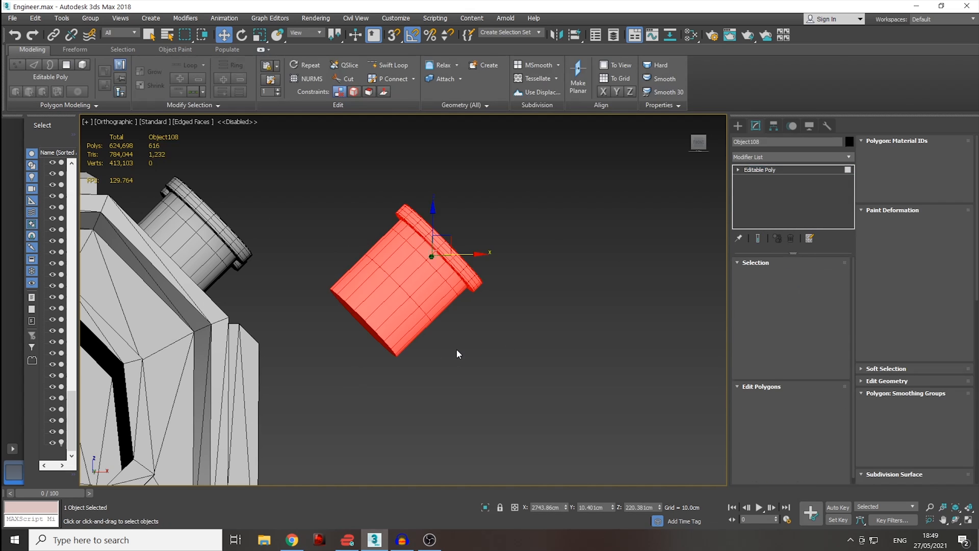
- Cut a horizontal slice through the tilted tube's selected polygons with Slice Plane
{"action": "left_click", "coordinate": [892, 381]}
{"action": "left_click", "coordinate": [895, 316]}
{"action": "middle_click_drag", "start_coordinate": [397, 287], "coordinate": [410, 275], "text": "alt"}
{"action": "scroll", "coordinate": [390, 284], "scroll_direction": "up", "scroll_amount": 3}
{"action": "left_click_drag", "start_coordinate": [414, 236], "coordinate": [430, 250]}
{"action": "middle_click_drag", "start_coordinate": [430, 249], "coordinate": [412, 416], "text": "alt"}
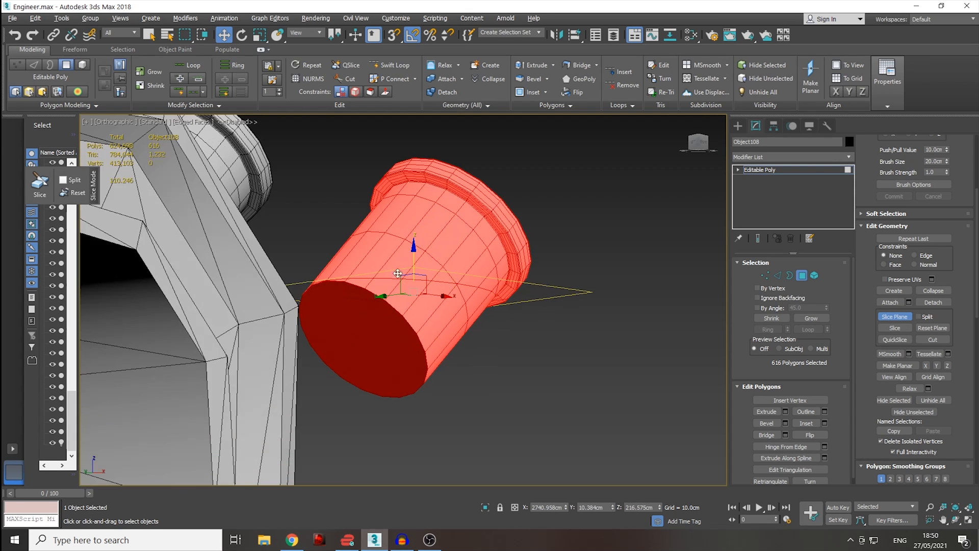
{"action": "middle_click_drag", "start_coordinate": [427, 328], "coordinate": [420, 350], "text": "alt"}
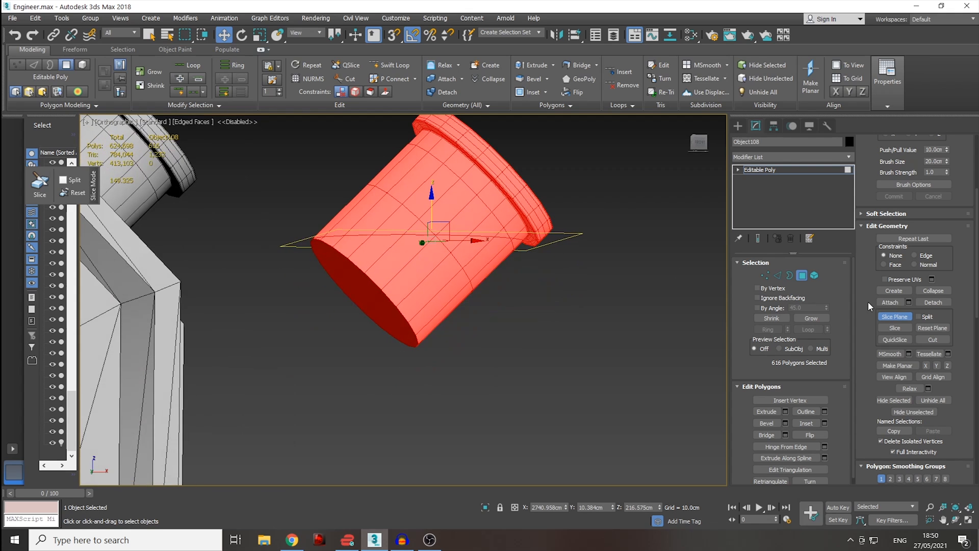
{"action": "left_click", "coordinate": [895, 328]}
{"action": "left_click", "coordinate": [894, 317]}
- Select all the tube's polygons below the slice line and delete them
{"action": "middle_click_drag", "start_coordinate": [528, 299], "coordinate": [527, 252], "text": "alt"}
{"action": "left_click", "coordinate": [513, 299]}
{"action": "left_click_drag", "start_coordinate": [347, 347], "coordinate": [288, 404]}
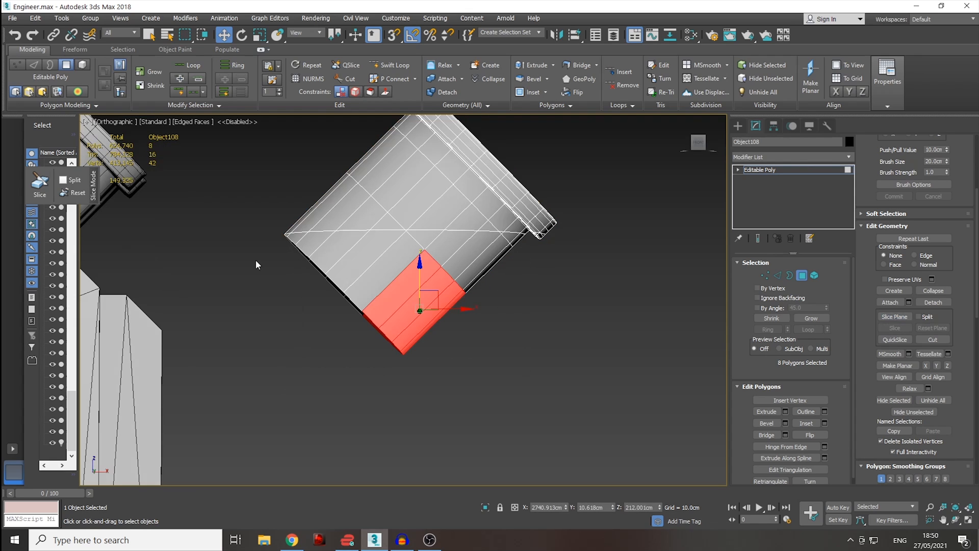
{"action": "left_click_drag", "start_coordinate": [512, 321], "coordinate": [529, 274], "text": "ctrl"}
{"action": "left_click_drag", "start_coordinate": [469, 265], "coordinate": [467, 264], "text": "ctrl"}
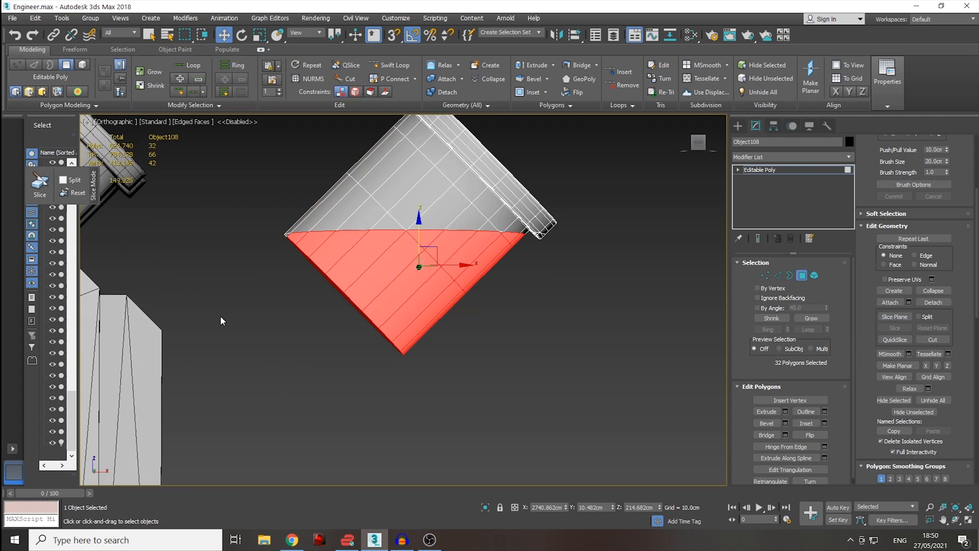
{"action": "key", "text": "Delete"}
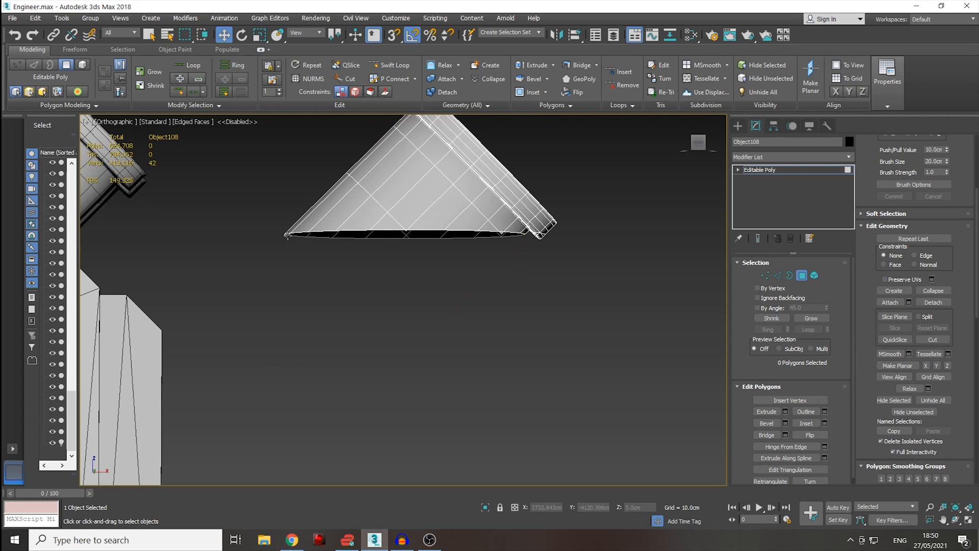
- Delete the small leftover polygons along the tube's sliced lower edge
{"action": "scroll", "coordinate": [287, 236], "scroll_direction": "up", "scroll_amount": 4}
{"action": "left_click_drag", "start_coordinate": [289, 250], "coordinate": [301, 247]}
{"action": "key", "text": "Delete"}
{"action": "scroll", "coordinate": [422, 260], "scroll_direction": "down", "scroll_amount": 4}
{"action": "middle_click_drag", "start_coordinate": [498, 278], "coordinate": [309, 239], "text": "alt"}
{"action": "middle_click_drag", "start_coordinate": [524, 273], "coordinate": [476, 274], "text": "alt"}
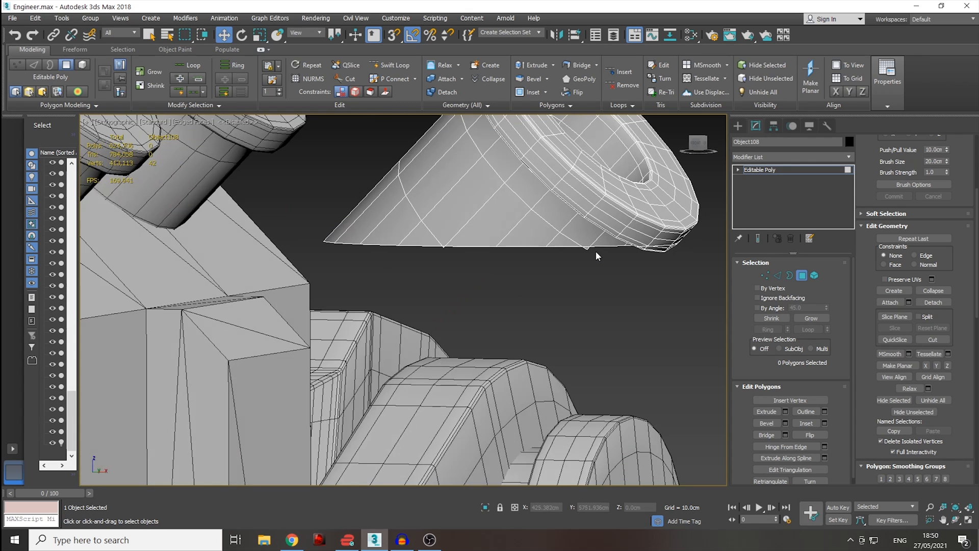
{"action": "left_click_drag", "start_coordinate": [559, 260], "coordinate": [569, 265]}
{"action": "key", "text": "Delete"}
{"action": "middle_click_drag", "start_coordinate": [546, 302], "coordinate": [583, 290], "text": "alt"}
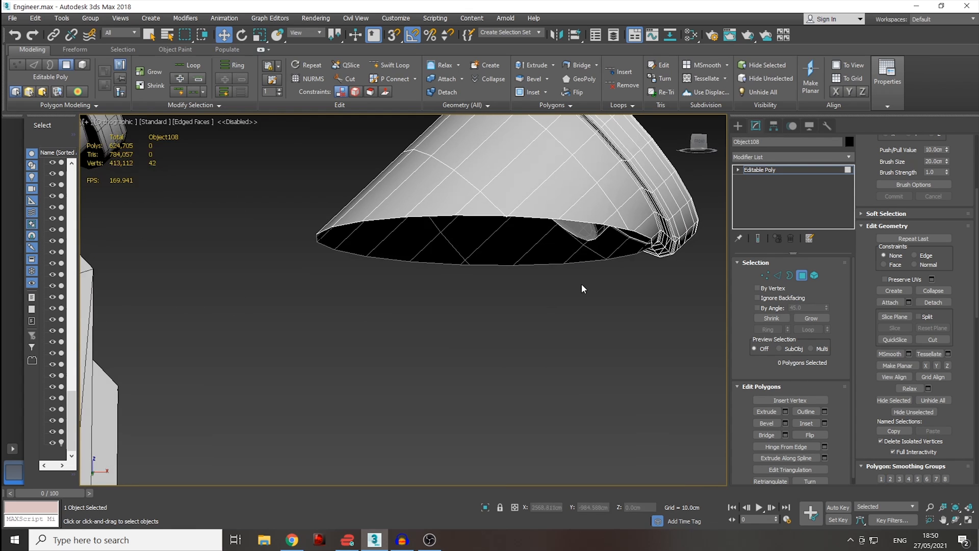
- Undo the last polygon deletions along the tube's sliced lower edge
{"action": "middle_click_drag", "start_coordinate": [485, 234], "coordinate": [422, 311], "text": "alt"}
{"action": "middle_click_drag", "start_coordinate": [408, 269], "coordinate": [387, 236], "text": "alt"}
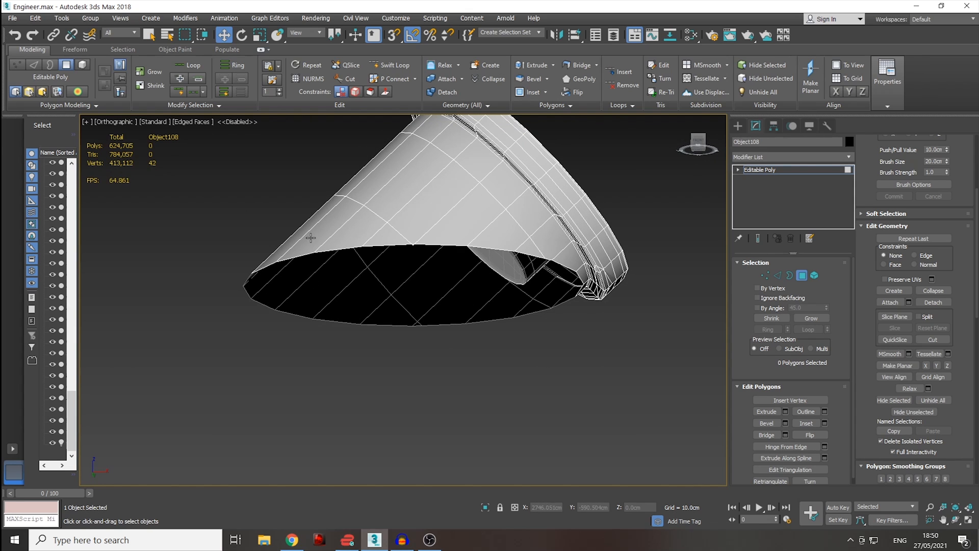
{"action": "middle_click_drag", "start_coordinate": [280, 269], "coordinate": [246, 295], "text": "alt"}
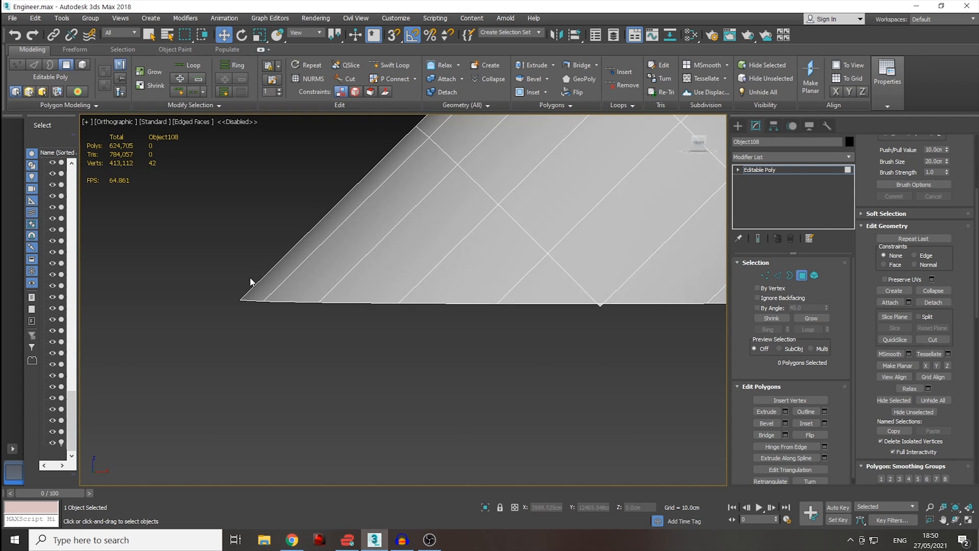
{"action": "middle_click_drag", "start_coordinate": [384, 282], "coordinate": [193, 265], "text": "alt"}
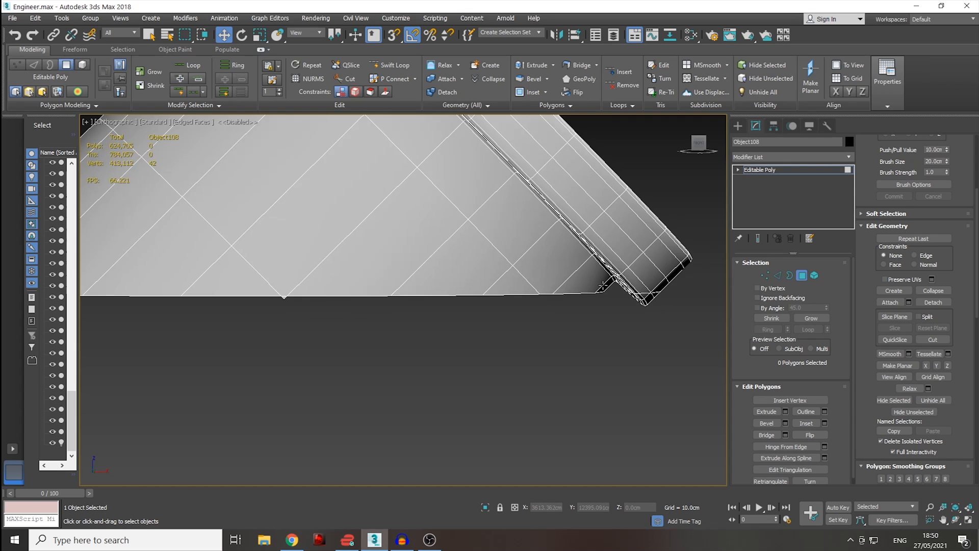
{"action": "middle_click_drag", "start_coordinate": [461, 289], "coordinate": [500, 258], "text": "alt"}
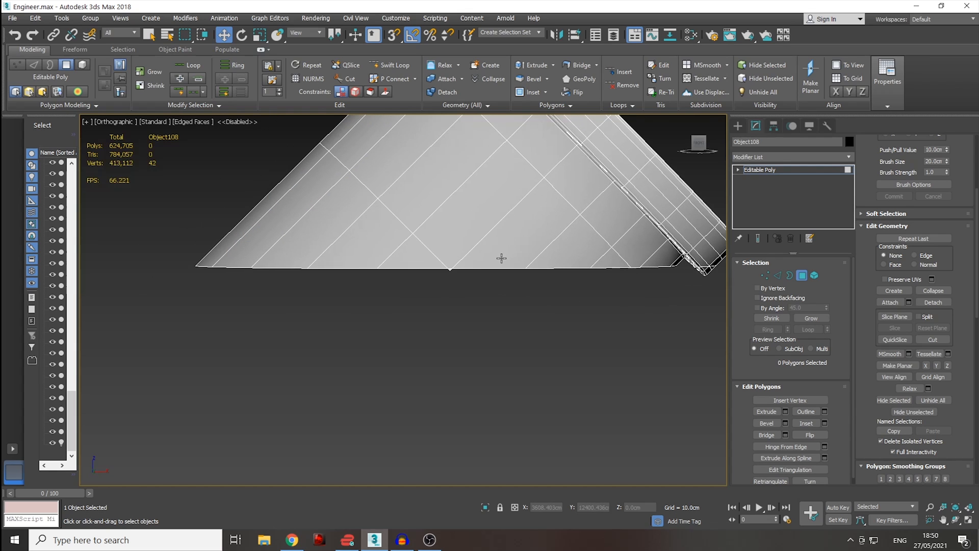
{"action": "key", "text": "ctrl+z"}
{"action": "key", "text": "ctrl+z"}
{"action": "key", "text": "ctrl+z"}
{"action": "scroll", "coordinate": [259, 286], "scroll_direction": "up", "scroll_amount": 3}
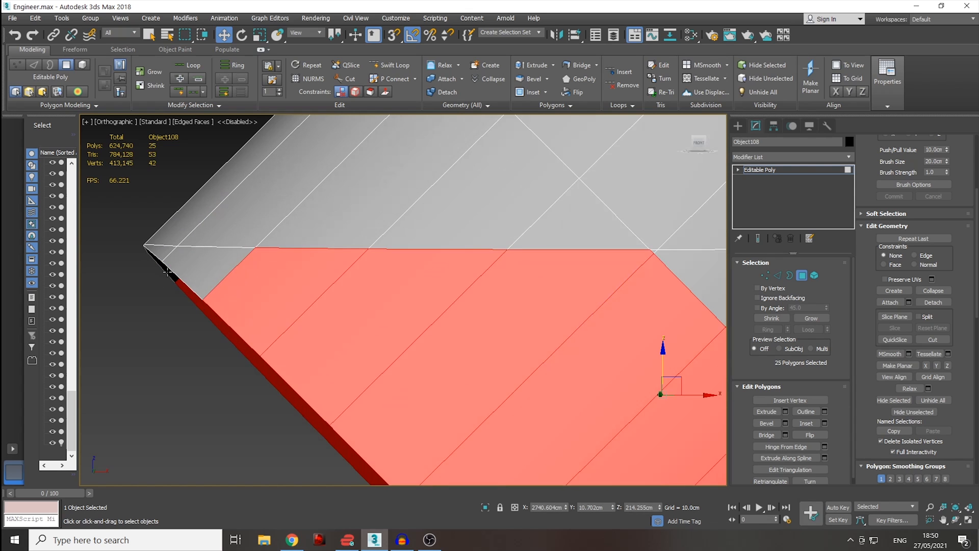
- Extend the selection to every remaining polygon below the tube's slice line and delete them together
{"action": "middle_click_drag", "start_coordinate": [513, 347], "coordinate": [708, 341], "text": "alt"}
{"action": "middle_click_drag", "start_coordinate": [670, 285], "coordinate": [621, 263], "text": "alt"}
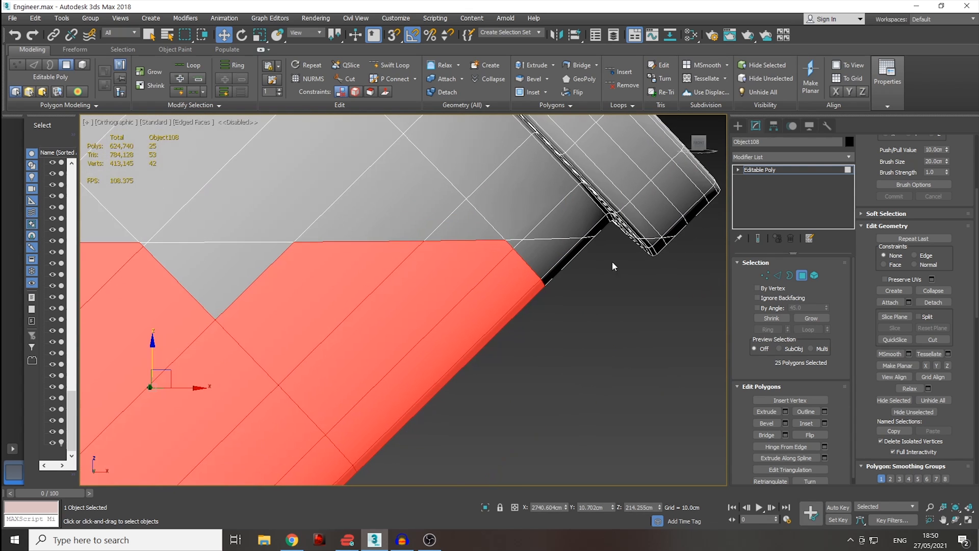
{"action": "middle_click_drag", "start_coordinate": [454, 264], "coordinate": [755, 262]}
{"action": "middle_click_drag", "start_coordinate": [296, 317], "coordinate": [602, 315]}
{"action": "middle_click_drag", "start_coordinate": [387, 283], "coordinate": [297, 257]}
{"action": "scroll", "coordinate": [297, 257], "scroll_direction": "down", "scroll_amount": 3}
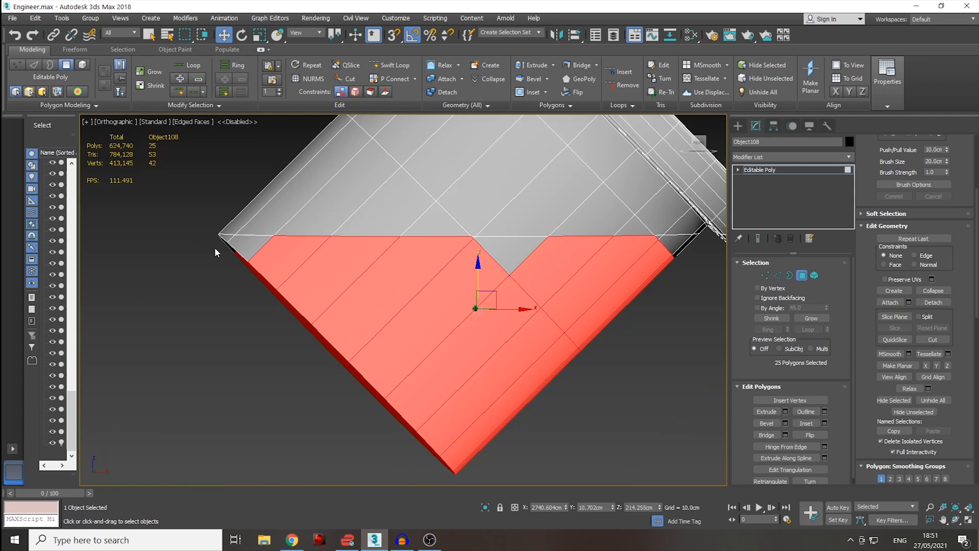
{"action": "left_click_drag", "start_coordinate": [207, 242], "coordinate": [475, 346]}
{"action": "left_click_drag", "start_coordinate": [707, 442], "coordinate": [710, 446]}
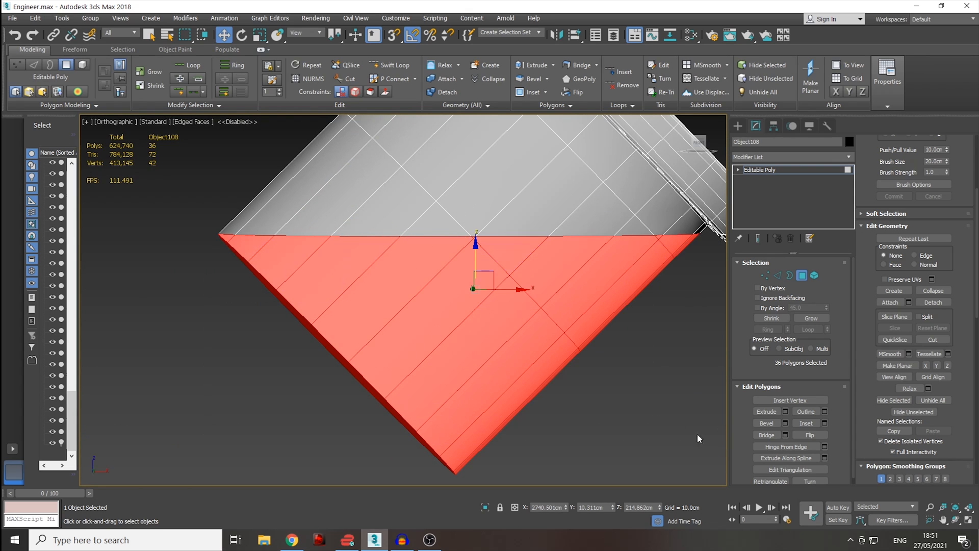
{"action": "key", "text": "Delete"}
{"action": "scroll", "coordinate": [590, 362], "scroll_direction": "down", "scroll_amount": 2}
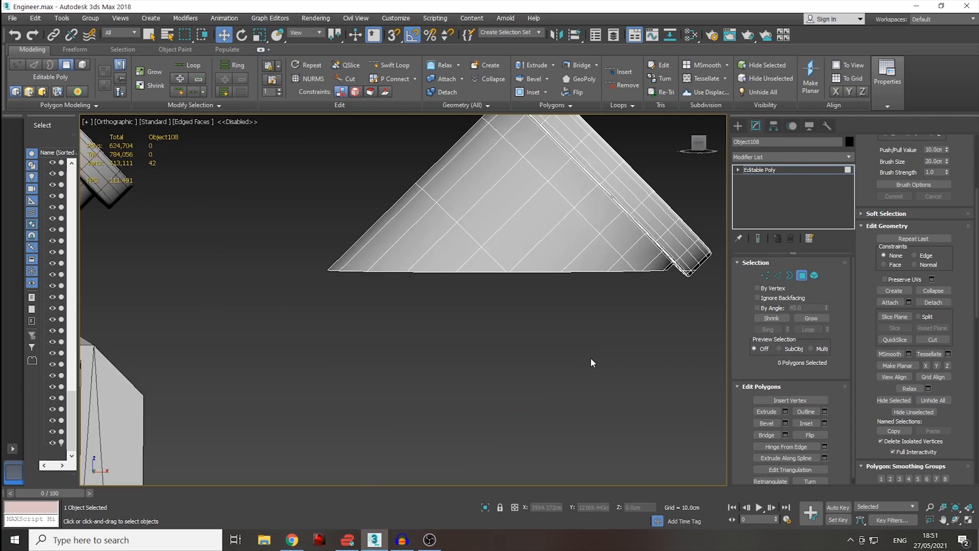
- Select all polygons of the flat-sliced tube piece
{"action": "scroll", "coordinate": [591, 345], "scroll_direction": "down", "scroll_amount": 3}
{"action": "middle_click_drag", "start_coordinate": [579, 338], "coordinate": [508, 385]}
{"action": "left_click_drag", "start_coordinate": [667, 188], "coordinate": [385, 451]}
{"action": "mouse_move", "coordinate": [577, 346]}
{"action": "middle_mouse_down", "text": "alt"}
{"action": "mouse_move", "coordinate": [463, 391]}
{"action": "mouse_move", "coordinate": [606, 287]}
{"action": "mouse_move", "coordinate": [574, 260]}
{"action": "mouse_move", "coordinate": [578, 351]}
{"action": "middle_mouse_up", "text": "alt"}
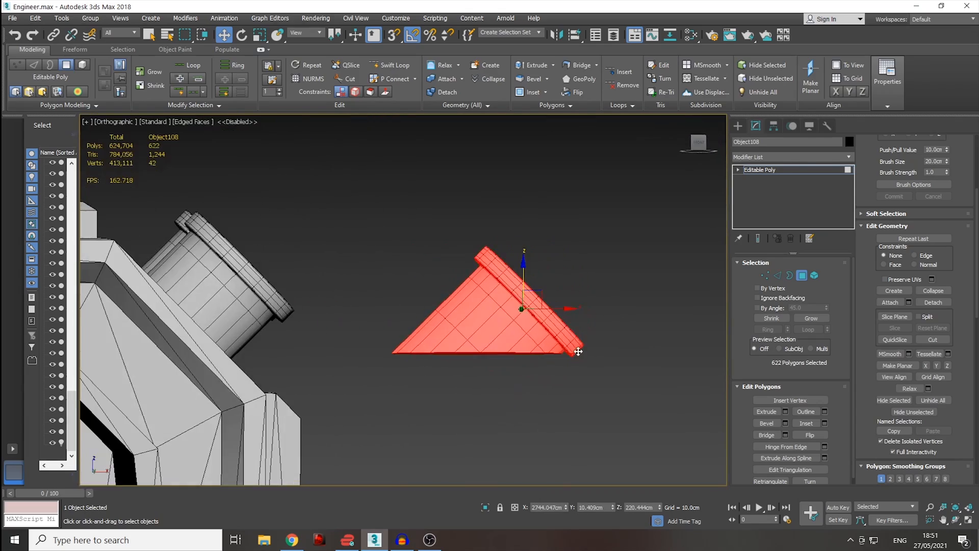
{"action": "middle_click_drag", "start_coordinate": [532, 413], "coordinate": [573, 256]}
{"action": "scroll", "coordinate": [573, 256], "scroll_direction": "down", "scroll_amount": 2}
{"action": "middle_click_drag", "start_coordinate": [586, 378], "coordinate": [588, 236]}
{"action": "scroll", "coordinate": [588, 236], "scroll_direction": "down", "scroll_amount": 1}
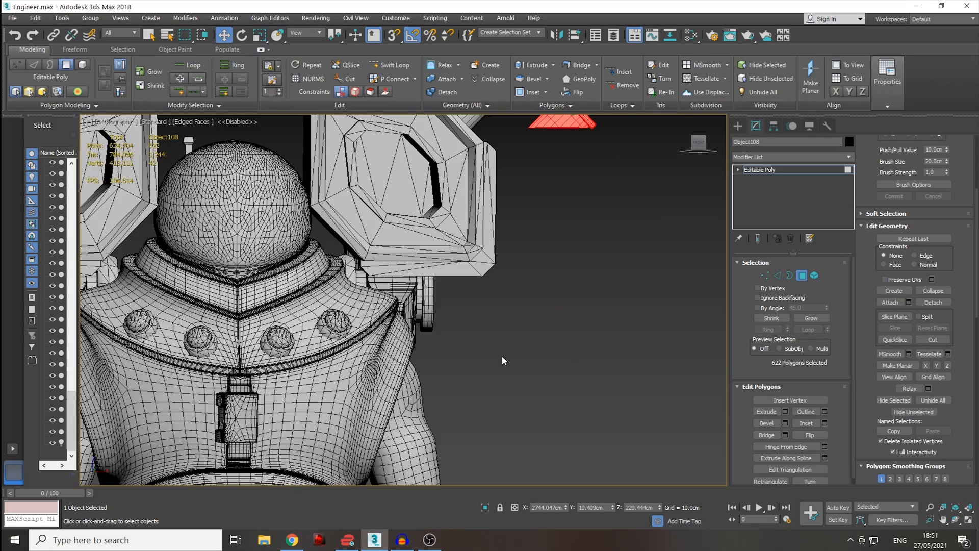
- Select the rebuilt Engineer body and pick its arm beside the belt pouch as an element
{"action": "left_click", "coordinate": [253, 345]}
{"action": "middle_click_drag", "start_coordinate": [449, 418], "coordinate": [529, 275]}
{"action": "scroll", "coordinate": [554, 245], "scroll_direction": "down", "scroll_amount": 1}
{"action": "left_click", "coordinate": [758, 126]}
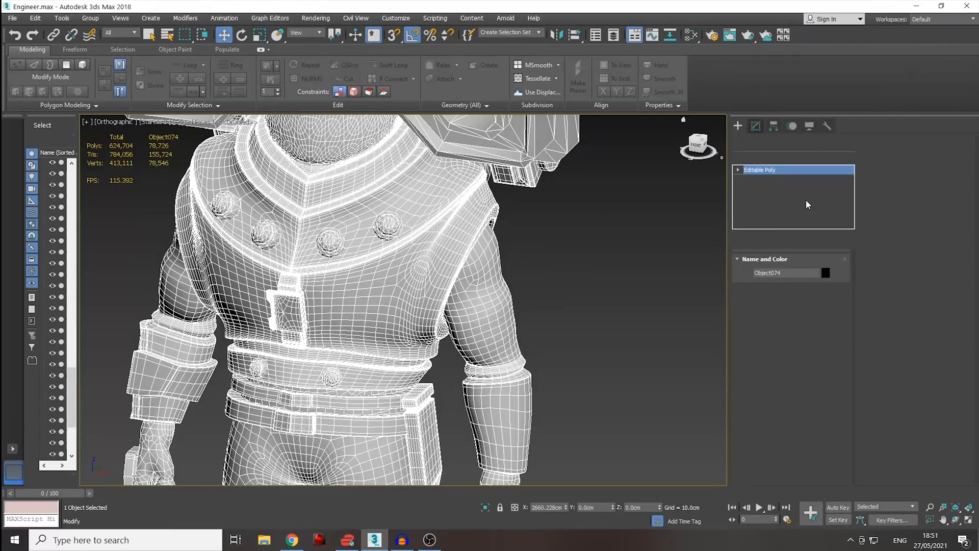
{"action": "left_click", "coordinate": [490, 311]}
- Move the selected arm element sideways along X, clear of the torso
{"action": "middle_click_drag", "start_coordinate": [557, 338], "coordinate": [521, 284]}
{"action": "scroll", "coordinate": [521, 283], "scroll_direction": "down", "scroll_amount": 2}
{"action": "middle_click_drag", "start_coordinate": [483, 207], "coordinate": [565, 252]}
{"action": "middle_click_drag", "start_coordinate": [540, 321], "coordinate": [500, 283]}
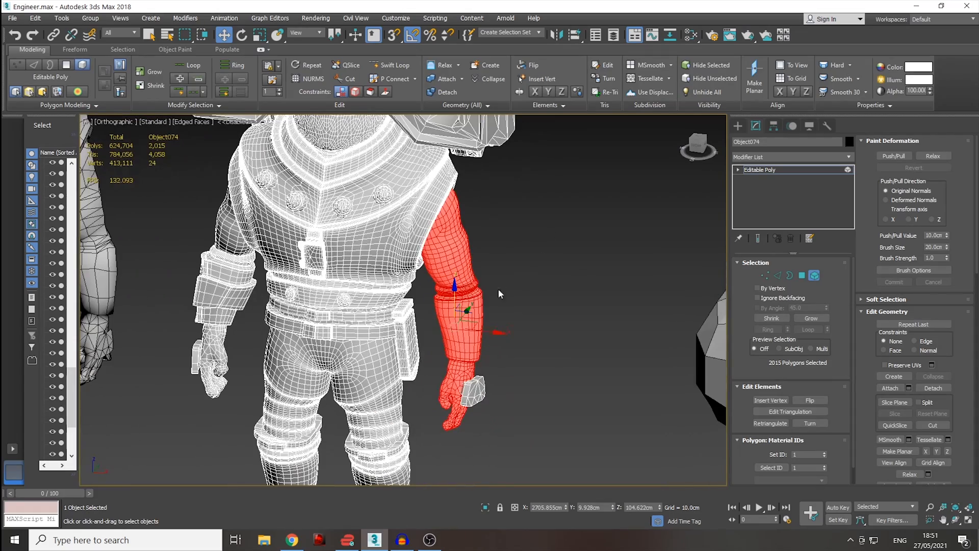
{"action": "left_click_drag", "start_coordinate": [486, 332], "coordinate": [596, 348]}
{"action": "middle_click_drag", "start_coordinate": [576, 321], "coordinate": [549, 286], "text": "alt"}
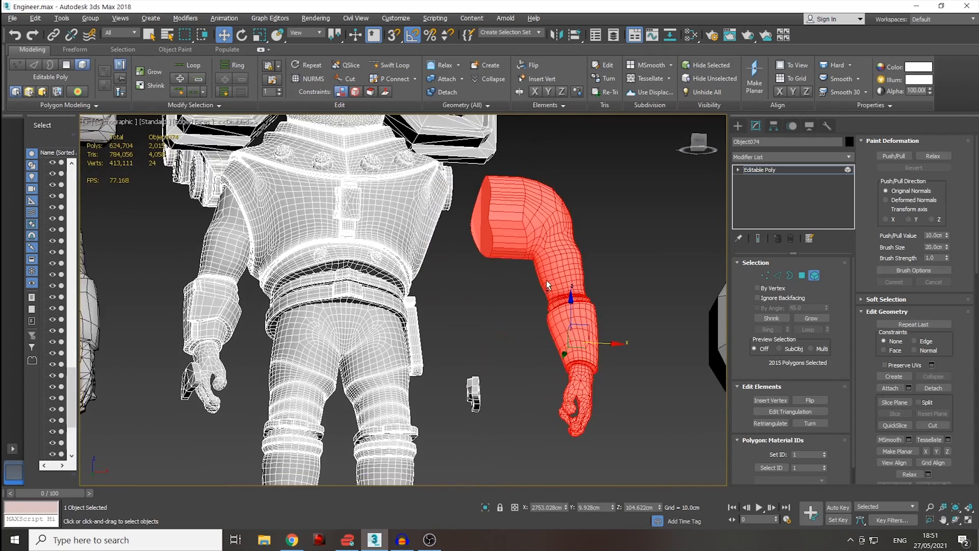
- Examine the shoulder end of the separated arm and how its geometry extends inside the torso
{"action": "scroll", "coordinate": [517, 199], "scroll_direction": "up", "scroll_amount": 3}
{"action": "middle_click_drag", "start_coordinate": [517, 203], "coordinate": [533, 273], "text": "alt"}
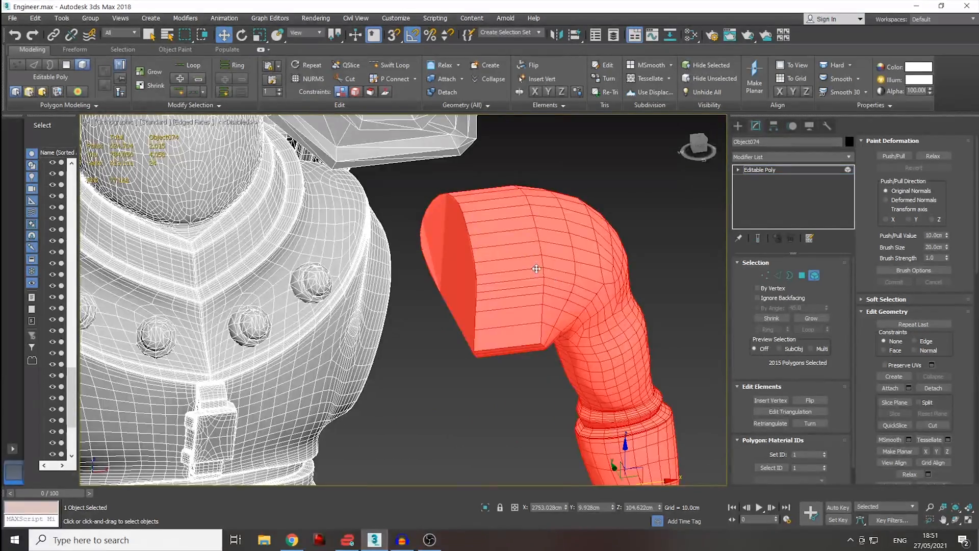
{"action": "middle_click_drag", "start_coordinate": [553, 326], "coordinate": [586, 290], "text": "alt"}
{"action": "scroll", "coordinate": [586, 290], "scroll_direction": "up", "scroll_amount": 5}
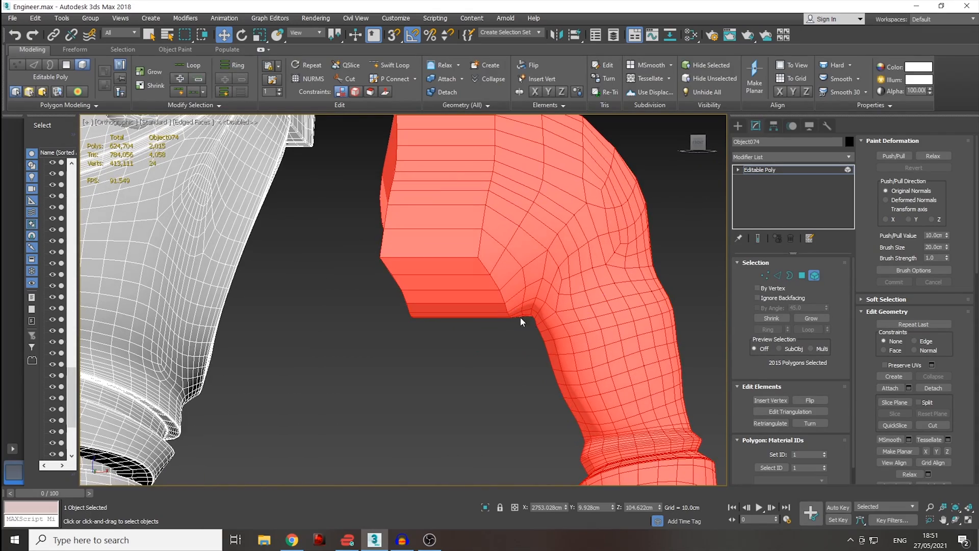
{"action": "middle_click_drag", "start_coordinate": [645, 308], "coordinate": [593, 246], "text": "alt"}
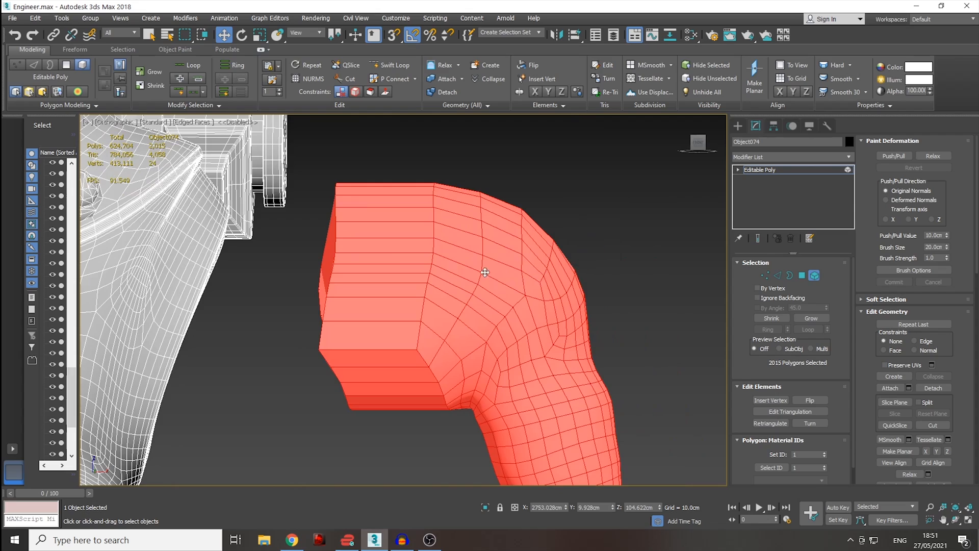
{"action": "middle_click_drag", "start_coordinate": [499, 338], "coordinate": [536, 252]}
{"action": "scroll", "coordinate": [536, 252], "scroll_direction": "down", "scroll_amount": 3}
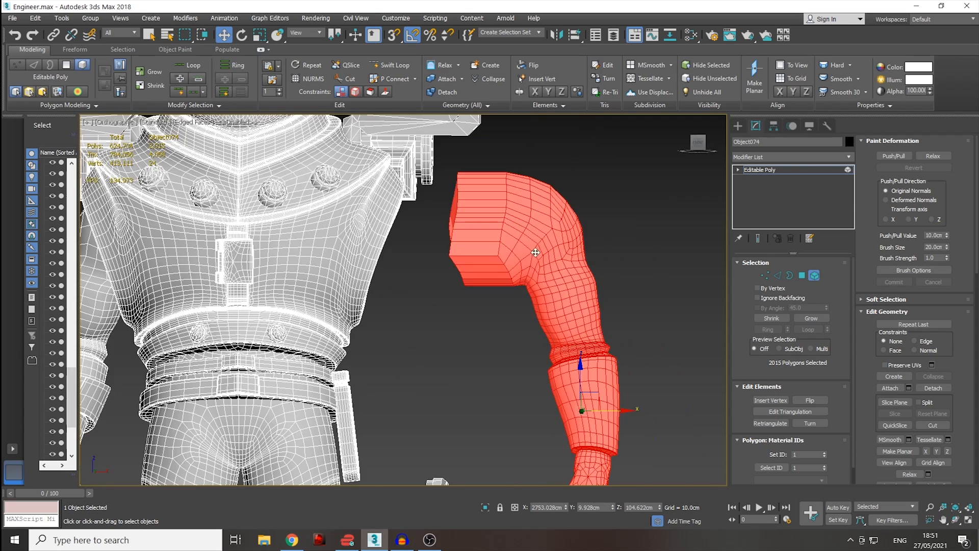
{"action": "middle_click_drag", "start_coordinate": [462, 241], "coordinate": [499, 266], "text": "alt"}
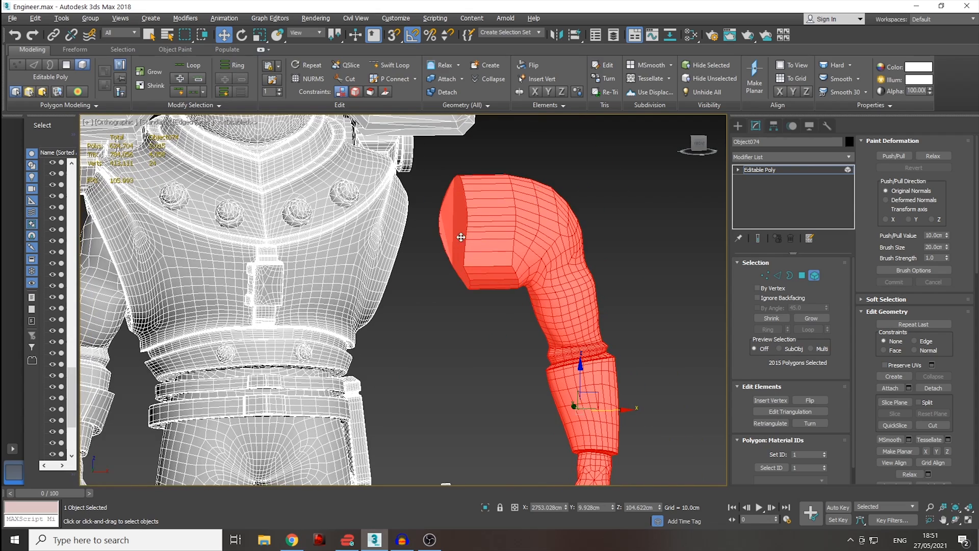
{"action": "middle_click_drag", "start_coordinate": [461, 238], "coordinate": [393, 253], "text": "alt"}
{"action": "middle_click_drag", "start_coordinate": [493, 225], "coordinate": [459, 234], "text": "alt"}
{"action": "scroll", "coordinate": [459, 235], "scroll_direction": "up", "scroll_amount": 2}
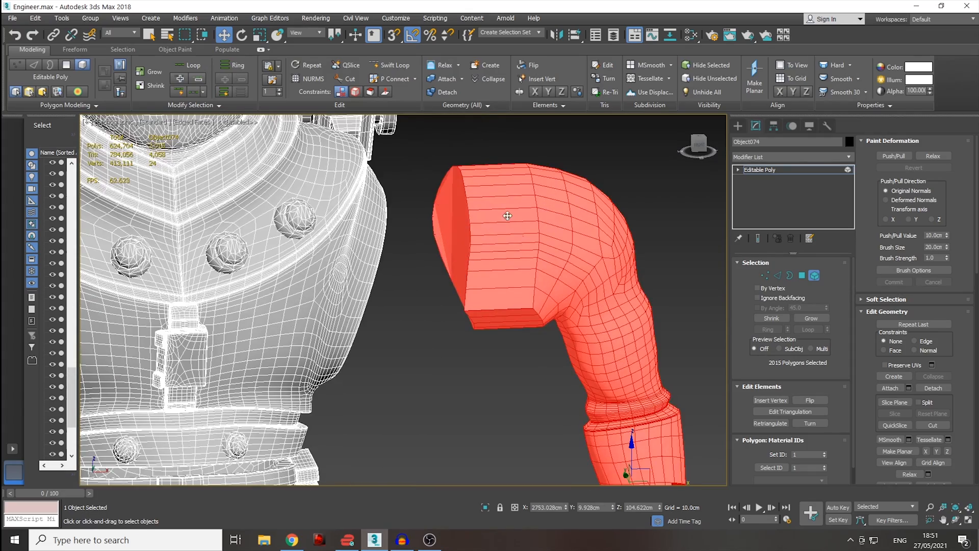
{"action": "middle_click_drag", "start_coordinate": [544, 256], "coordinate": [548, 241], "text": "alt"}
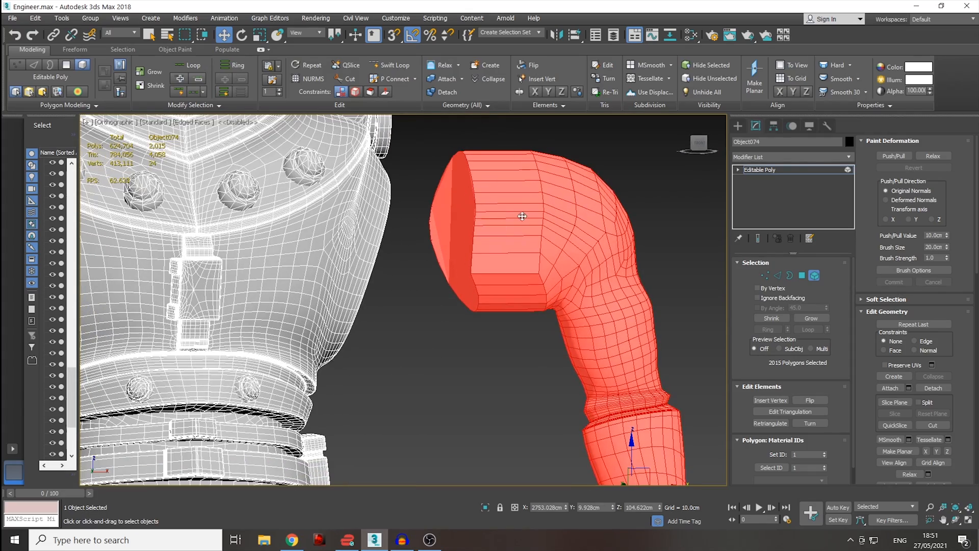
- Undo the arm's move and leave element editing with nothing selected
{"action": "scroll", "coordinate": [509, 247], "scroll_direction": "down", "scroll_amount": 4}
{"action": "middle_click_drag", "start_coordinate": [566, 335], "coordinate": [446, 258]}
{"action": "key", "text": "ctrl+z"}
{"action": "scroll", "coordinate": [446, 258], "scroll_direction": "up", "scroll_amount": 3}
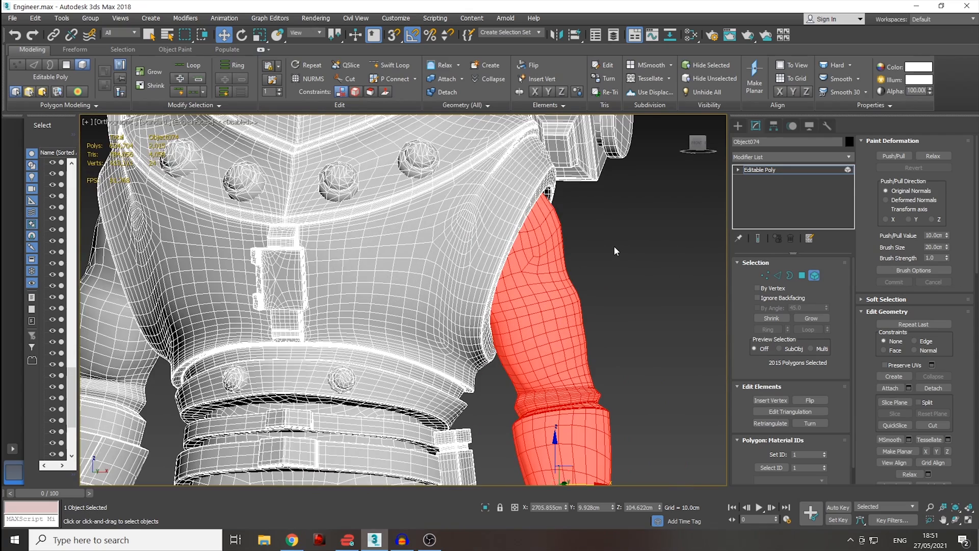
{"action": "scroll", "coordinate": [614, 250], "scroll_direction": "down", "scroll_amount": 5}
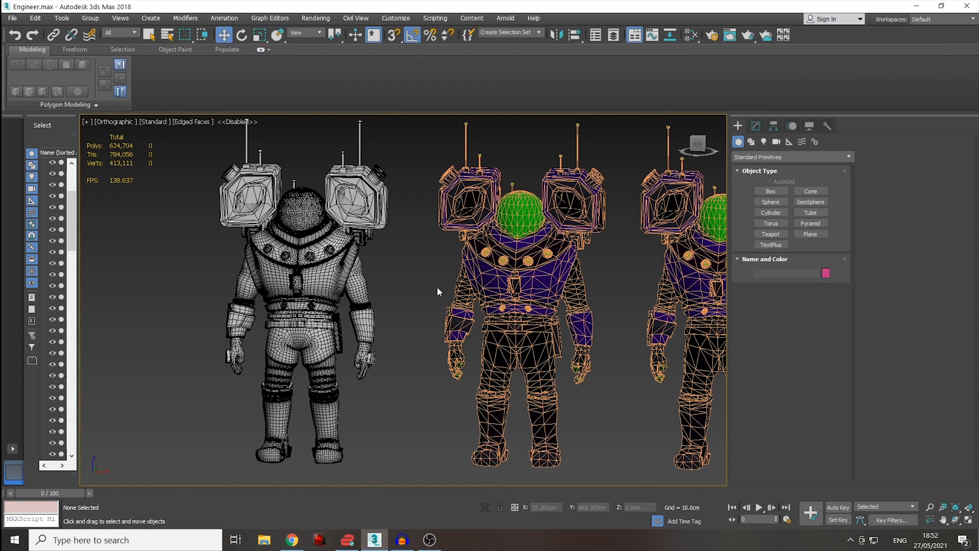
- Compare the original triangulated mesh with the rebuilt Engineer, examining the torso, arms and shoulder boxes
{"action": "left_click", "coordinate": [546, 277]}
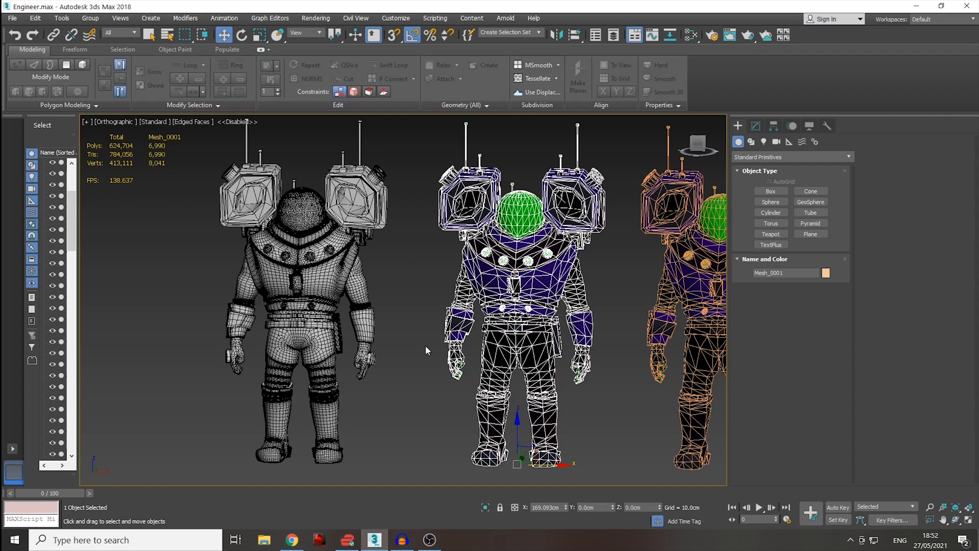
{"action": "left_click", "coordinate": [413, 303]}
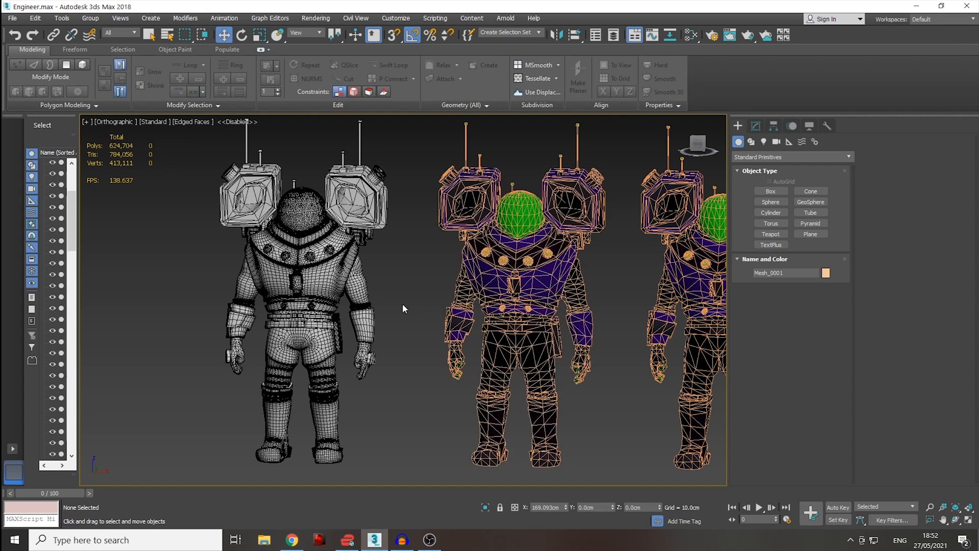
{"action": "left_click", "coordinate": [334, 299]}
{"action": "scroll", "coordinate": [334, 299], "scroll_direction": "up", "scroll_amount": 6}
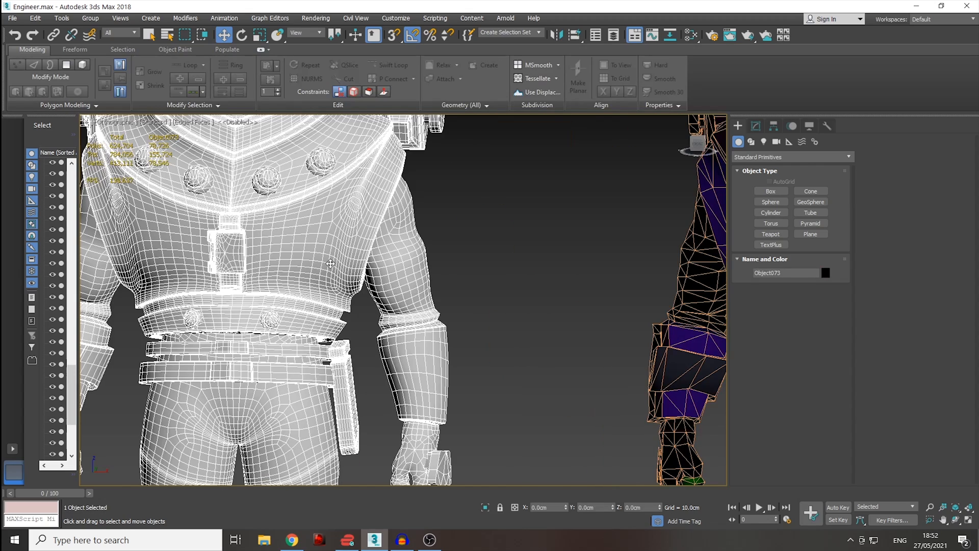
{"action": "scroll", "coordinate": [330, 263], "scroll_direction": "down", "scroll_amount": 5}
{"action": "scroll", "coordinate": [335, 297], "scroll_direction": "up", "scroll_amount": 3}
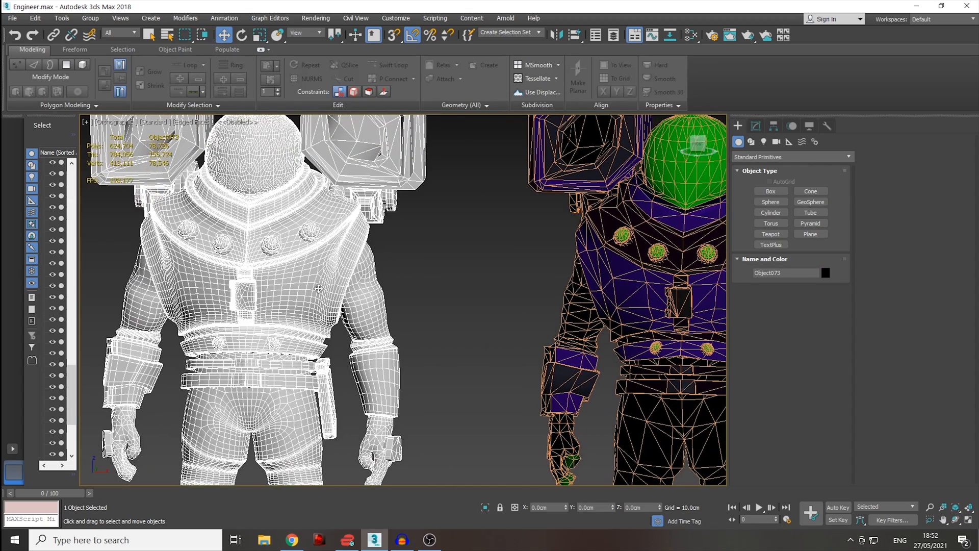
{"action": "scroll", "coordinate": [306, 280], "scroll_direction": "down", "scroll_amount": 2}
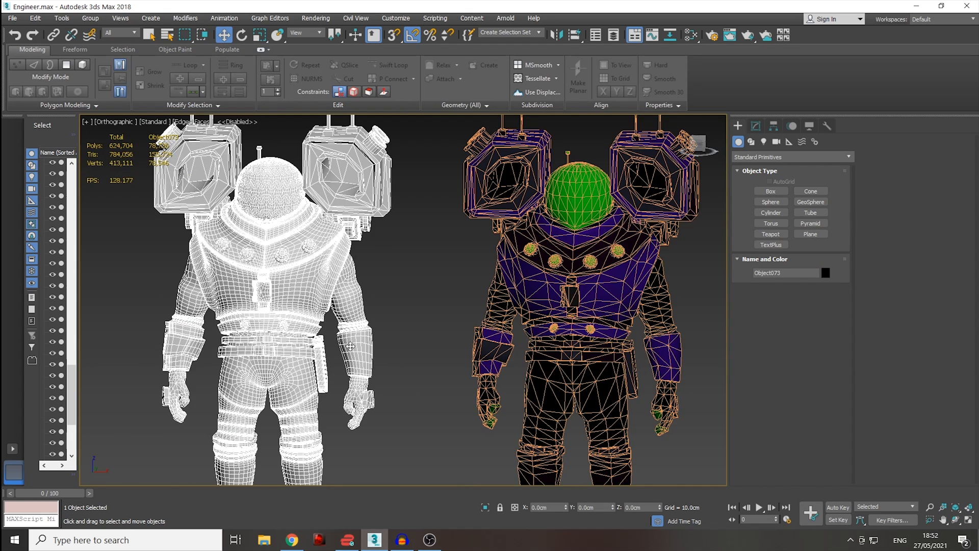
{"action": "scroll", "coordinate": [351, 351], "scroll_direction": "up", "scroll_amount": 2}
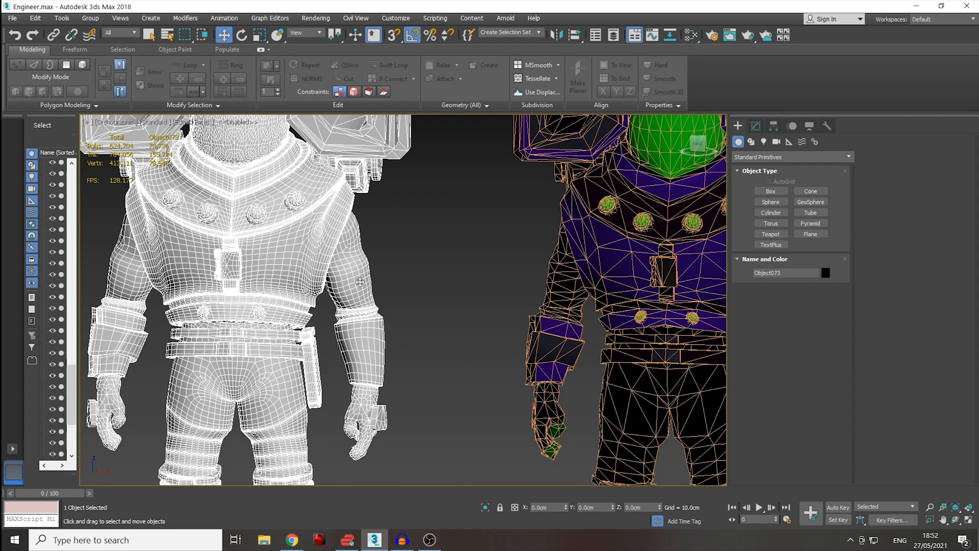
{"action": "scroll", "coordinate": [359, 294], "scroll_direction": "down", "scroll_amount": 2}
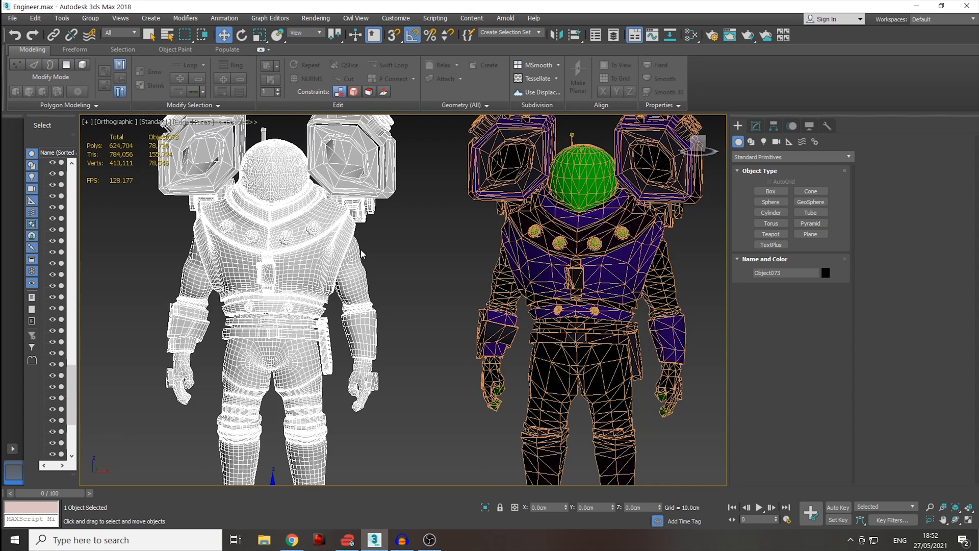
{"action": "middle_click_drag", "start_coordinate": [361, 253], "coordinate": [376, 363]}
{"action": "scroll", "coordinate": [373, 301], "scroll_direction": "up", "scroll_amount": 2}
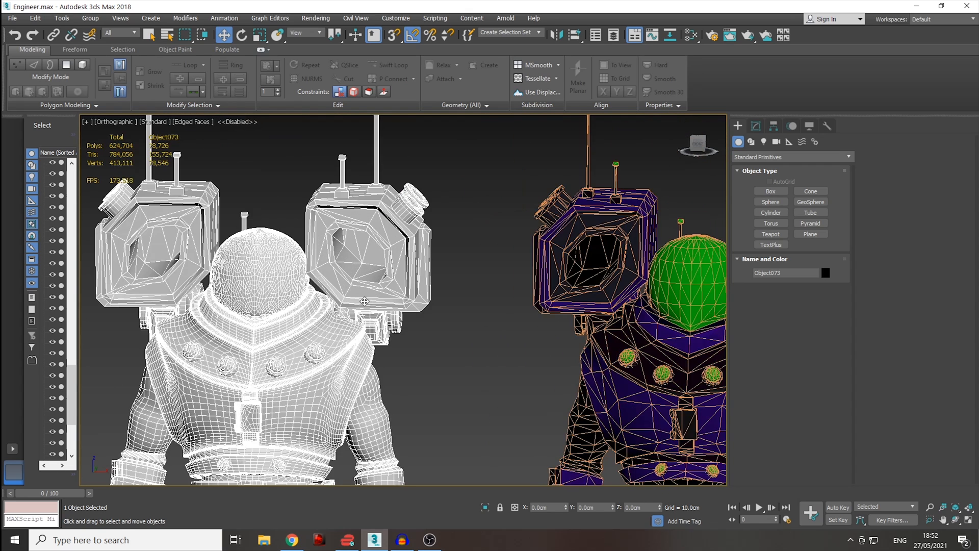
{"action": "middle_click_drag", "start_coordinate": [388, 377], "coordinate": [391, 357]}
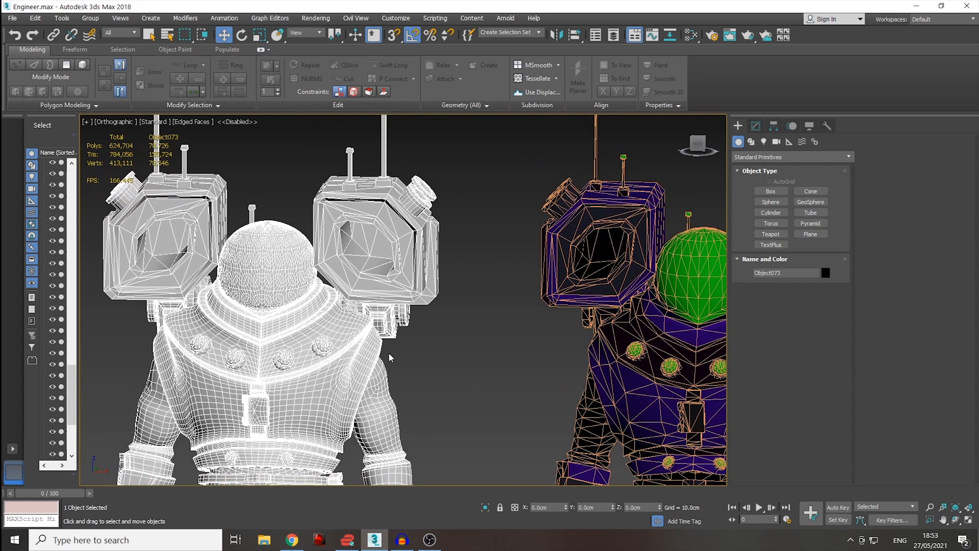
{"action": "scroll", "coordinate": [392, 359], "scroll_direction": "down", "scroll_amount": 2}
{"action": "middle_click_drag", "start_coordinate": [403, 359], "coordinate": [441, 296]}
{"action": "left_click", "coordinate": [489, 301]}
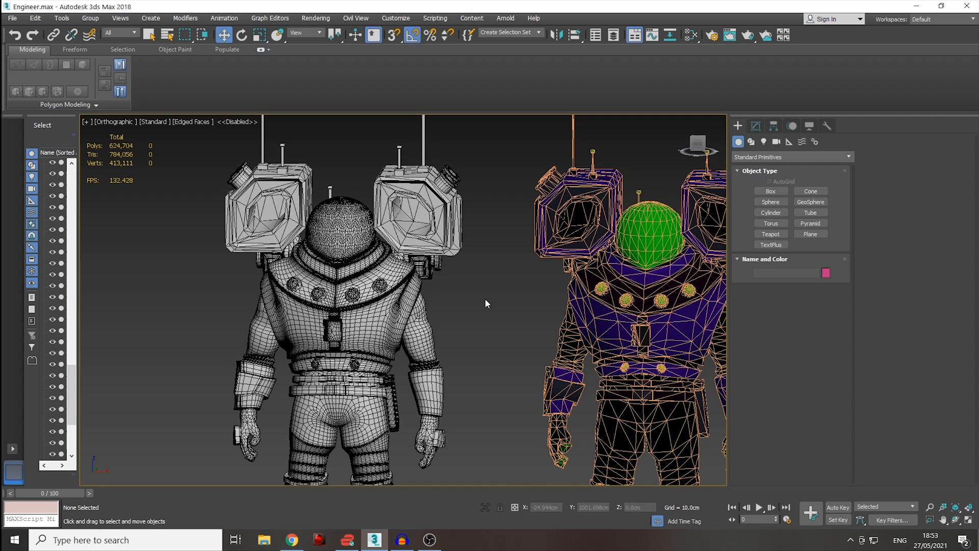
- Export only the rebuilt Engineer model as a binary StereoLitho (*.STL) file named sdasd
{"action": "left_click", "coordinate": [349, 275]}
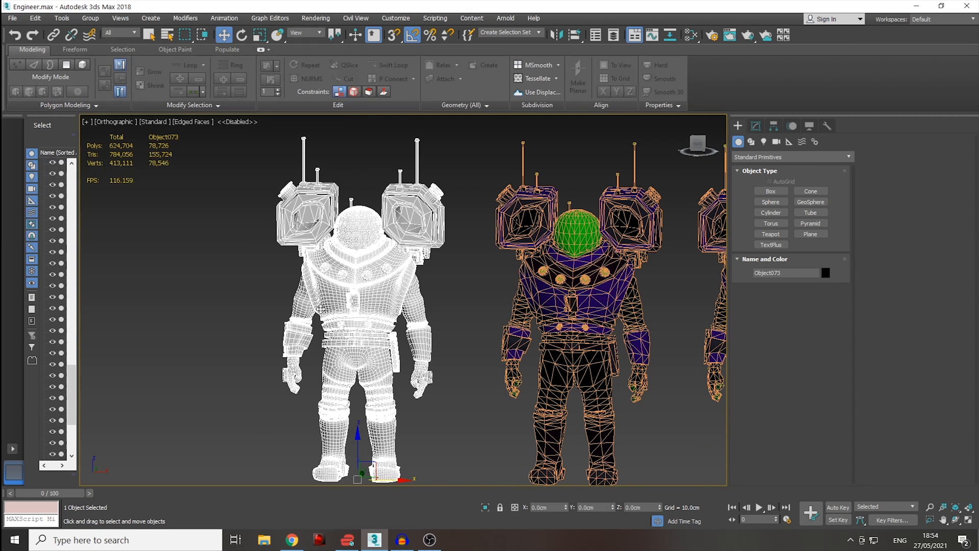
{"action": "left_click", "coordinate": [12, 18]}
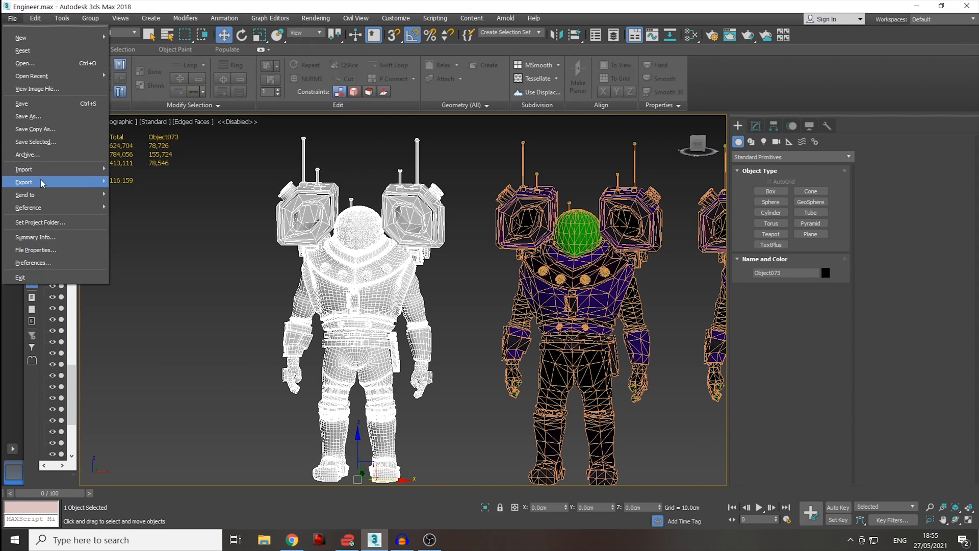
{"action": "mouse_move", "coordinate": [43, 187]}
{"action": "left_click", "coordinate": [146, 189]}
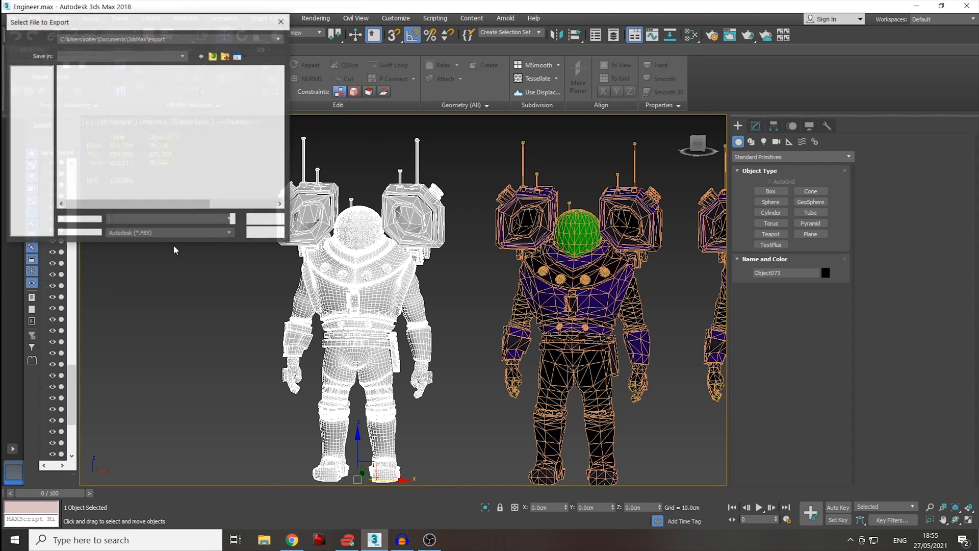
{"action": "left_click", "coordinate": [144, 235]}
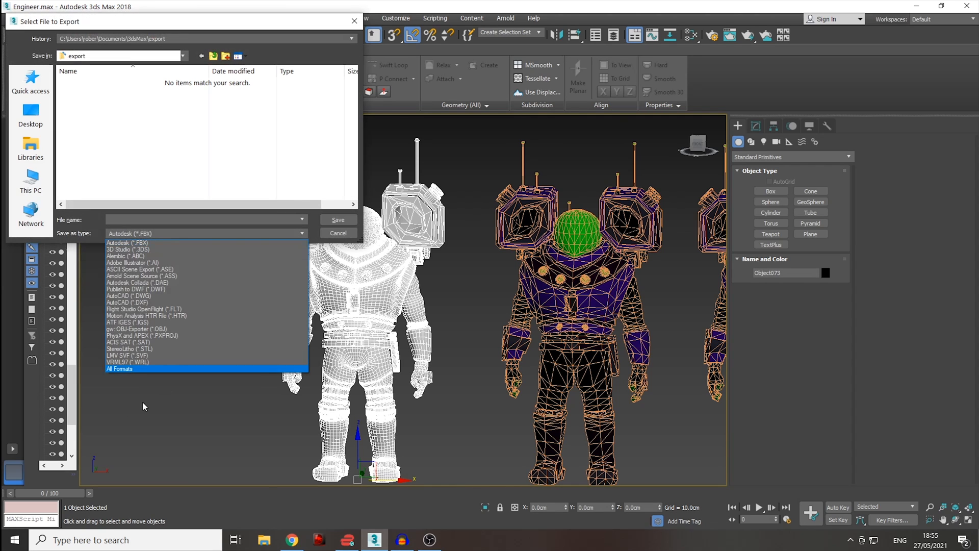
{"action": "left_click", "coordinate": [148, 349]}
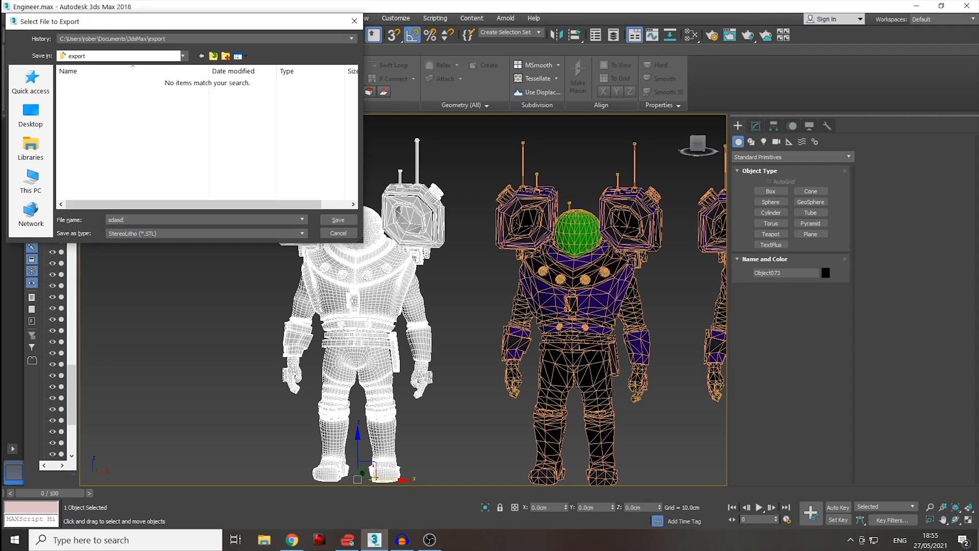
{"action": "left_click", "coordinate": [349, 224]}
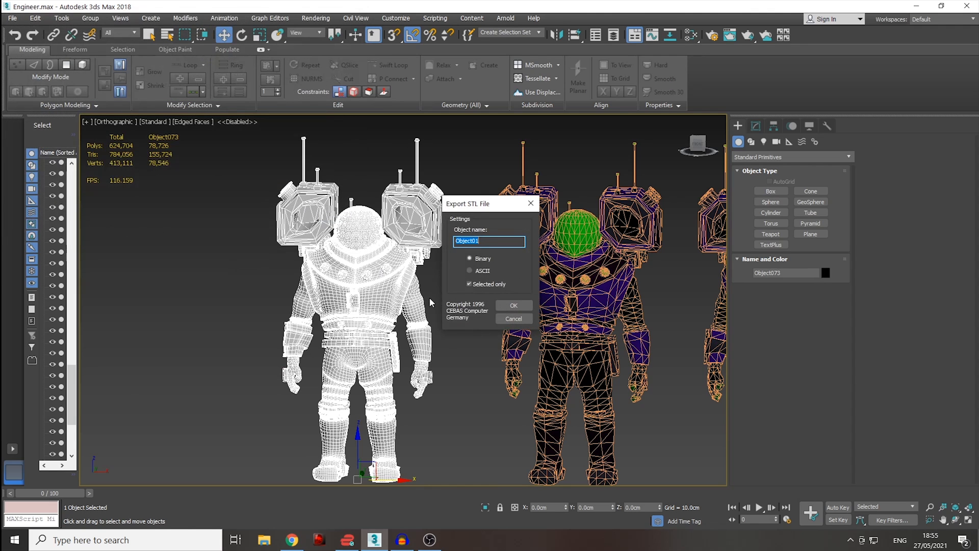
{"action": "left_click", "coordinate": [513, 306]}
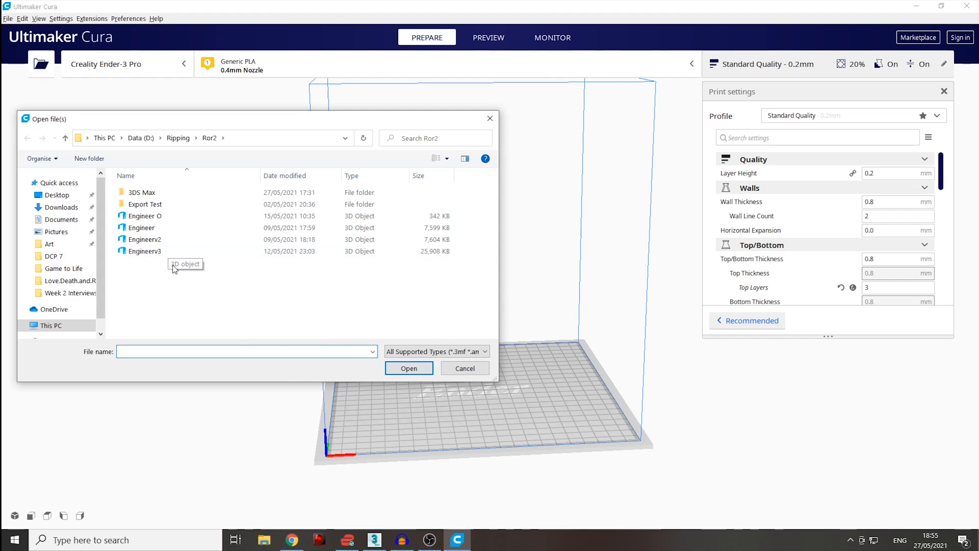
- Open the Engineerv3 model in Ultimaker Cura
{"action": "left_click", "coordinate": [179, 253]}
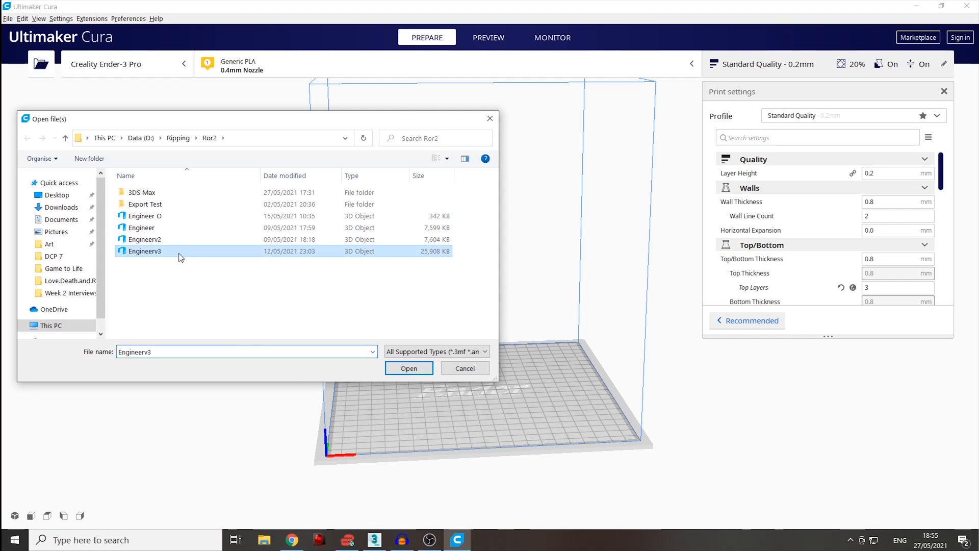
{"action": "left_click", "coordinate": [409, 368]}
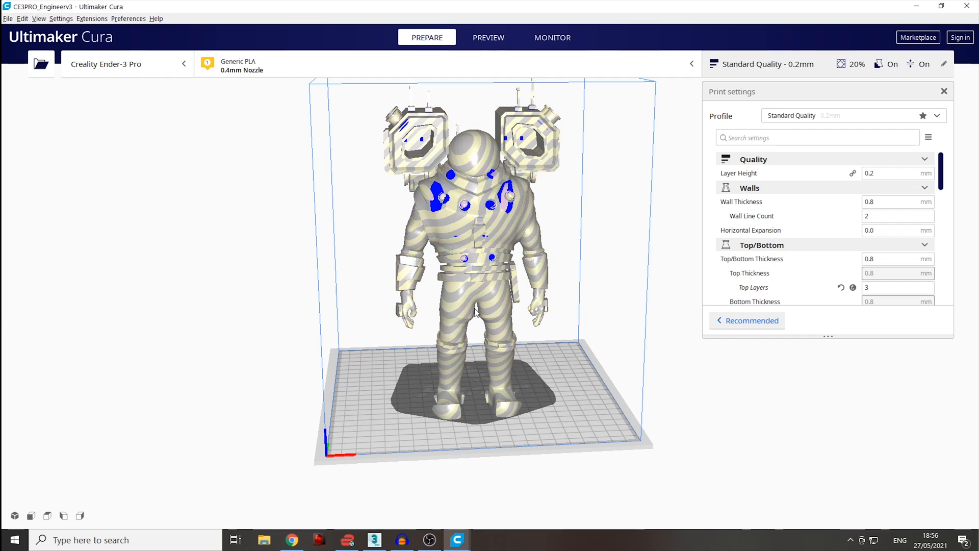
{"action": "scroll", "coordinate": [473, 258], "scroll_direction": "up", "scroll_amount": 2}
{"action": "scroll", "coordinate": [473, 257], "scroll_direction": "up", "scroll_amount": 1}
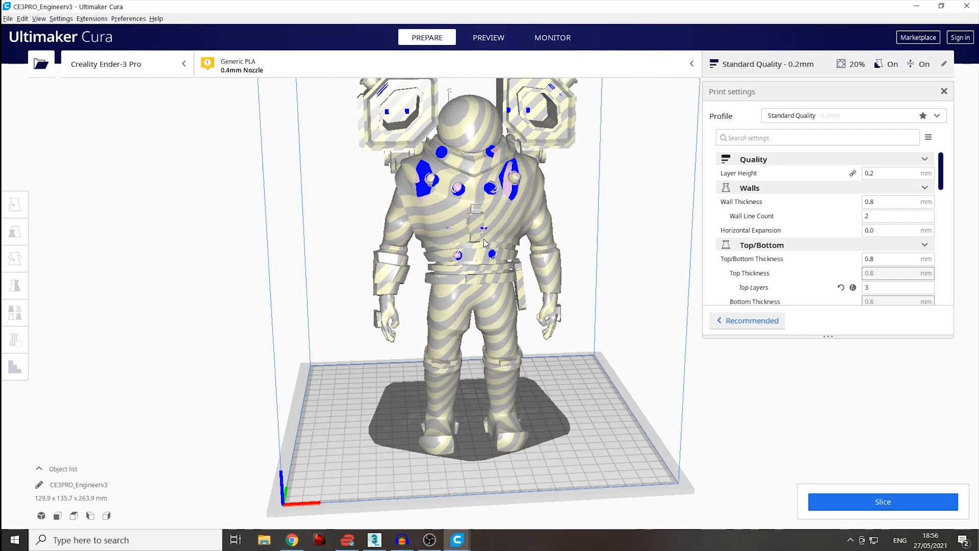
- Dismiss the model errors message and scale the Engineerv3 model uniformly to 33%
{"action": "left_click", "coordinate": [487, 306]}
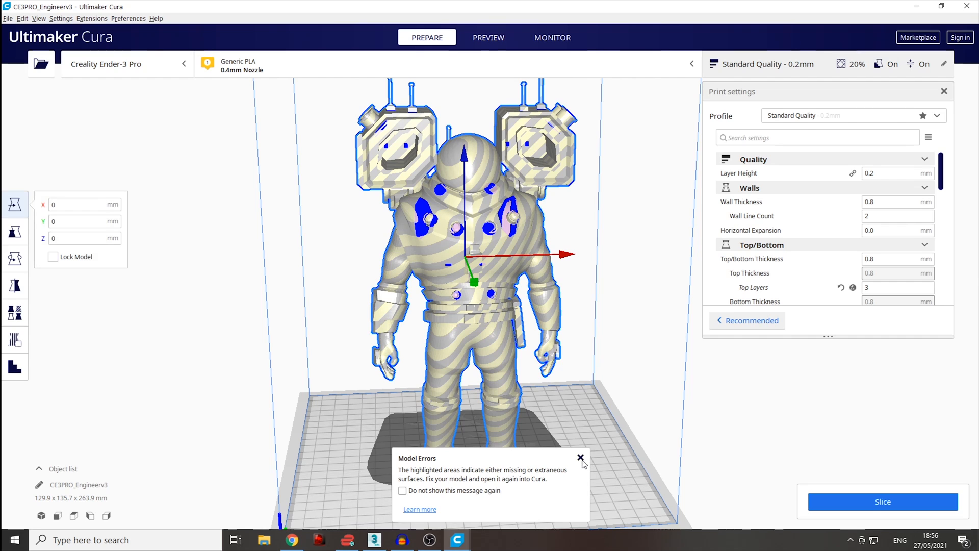
{"action": "left_click", "coordinate": [581, 458]}
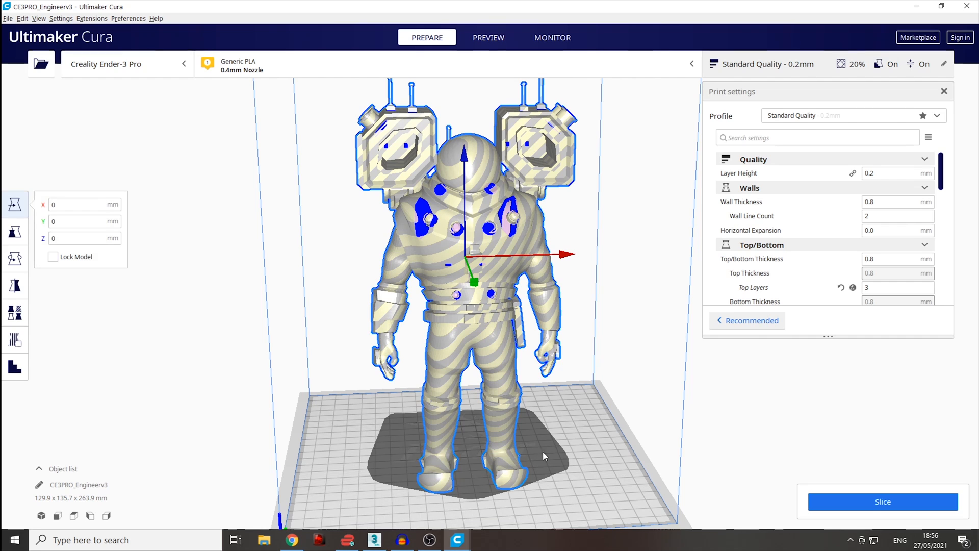
{"action": "left_click", "coordinate": [15, 261]}
{"action": "left_click", "coordinate": [15, 232]}
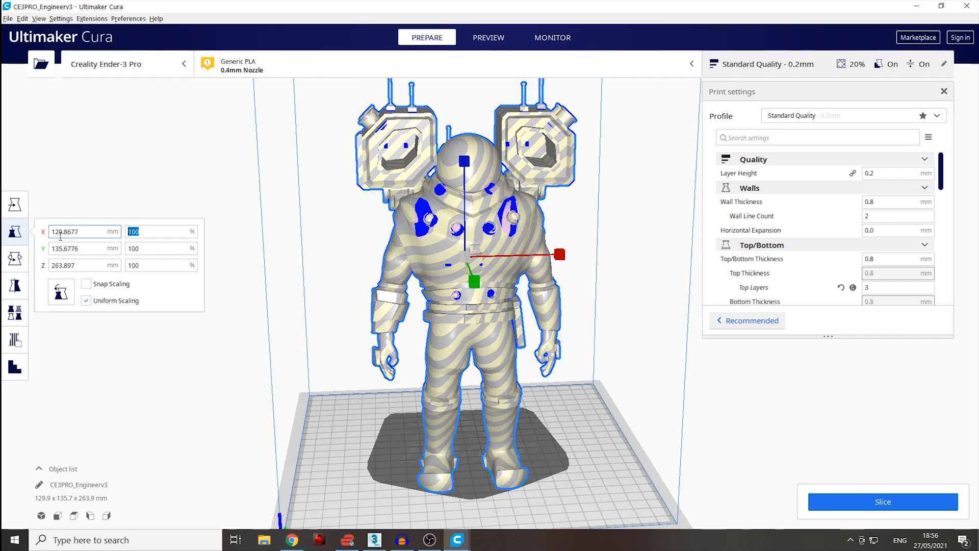
{"action": "type", "text": "33"}
{"action": "key", "text": "Return"}
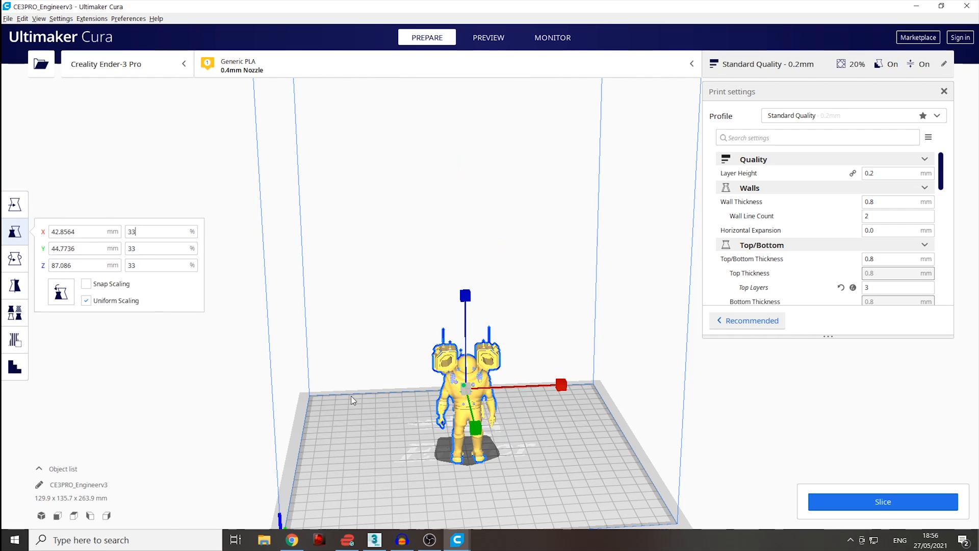
- Import the Engineer O model into the same scene as the scaled Engineerv3
{"action": "scroll", "coordinate": [463, 442], "scroll_direction": "up", "scroll_amount": 5}
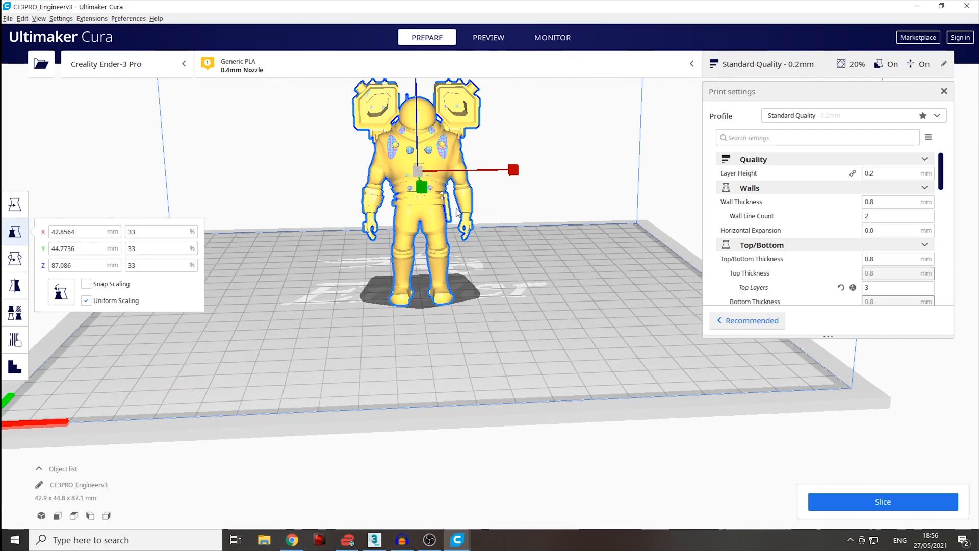
{"action": "middle_click_drag", "start_coordinate": [456, 209], "coordinate": [478, 310]}
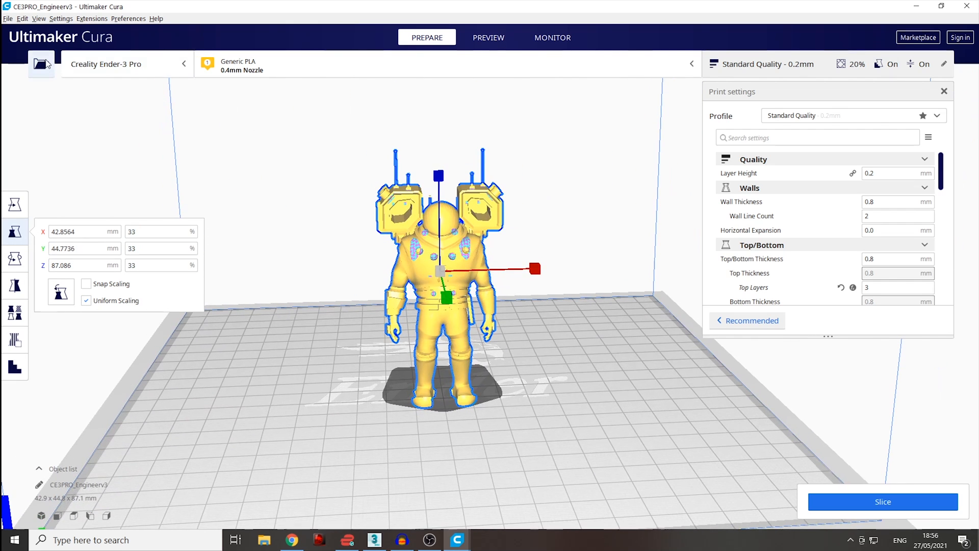
{"action": "left_click", "coordinate": [42, 64]}
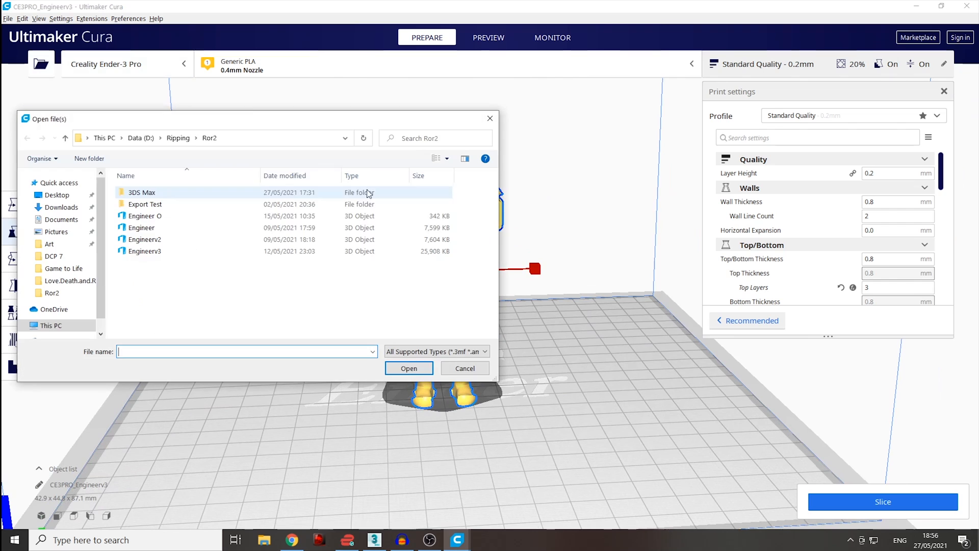
{"action": "left_click", "coordinate": [221, 216]}
{"action": "left_click", "coordinate": [422, 373]}
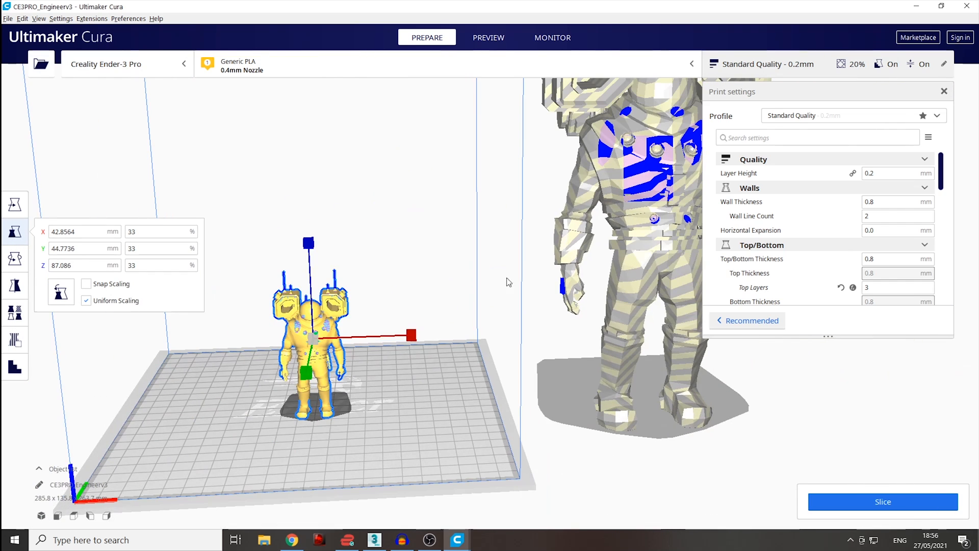
- Scale the Engineer O model down uniformly to match the size of Engineerv3
{"action": "left_click", "coordinate": [627, 199]}
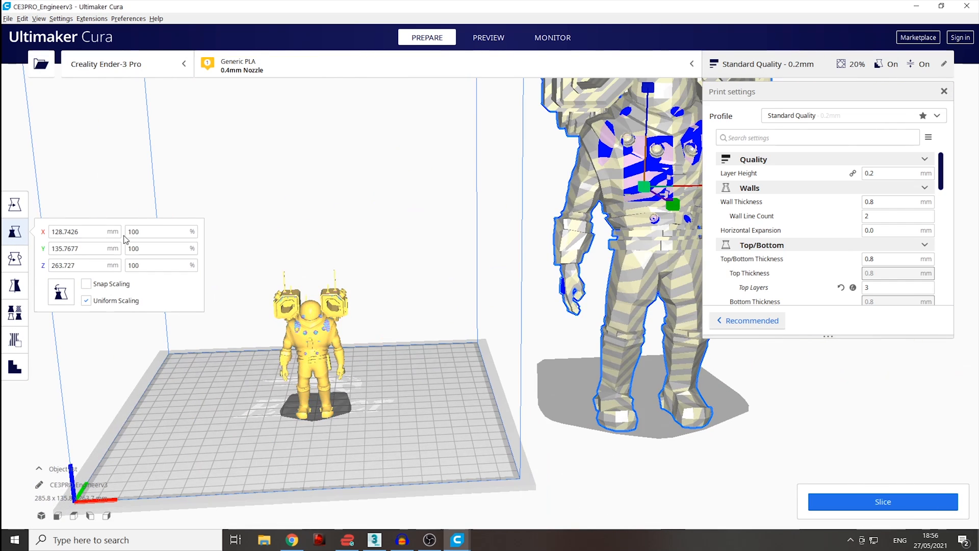
{"action": "left_click_drag", "start_coordinate": [163, 231], "coordinate": [39, 235]}
{"action": "key", "text": "Return"}
- Move the Engineer O model along X to about 46.4 mm, beside Engineerv3 on the build plate
{"action": "left_click", "coordinate": [658, 196]}
{"action": "key", "text": "t"}
{"action": "left_click_drag", "start_coordinate": [681, 192], "coordinate": [437, 227]}
{"action": "scroll", "coordinate": [448, 345], "scroll_direction": "up", "scroll_amount": 3}
{"action": "left_click_drag", "start_coordinate": [451, 359], "coordinate": [403, 359]}
- Compare the highlighted mesh error areas on the chests, belts and hands of both Engineer models
{"action": "scroll", "coordinate": [292, 345], "scroll_direction": "up", "scroll_amount": 5}
{"action": "middle_click_drag", "start_coordinate": [293, 344], "coordinate": [325, 345]}
{"action": "right_click_drag", "start_coordinate": [286, 352], "coordinate": [358, 367]}
{"action": "mouse_move", "coordinate": [358, 368]}
{"action": "middle_mouse_down"}
{"action": "mouse_move", "coordinate": [359, 278]}
{"action": "mouse_move", "coordinate": [360, 377]}
{"action": "middle_mouse_up"}
{"action": "scroll", "coordinate": [344, 289], "scroll_direction": "up", "scroll_amount": 2}
{"action": "right_click_drag", "start_coordinate": [247, 296], "coordinate": [288, 291]}
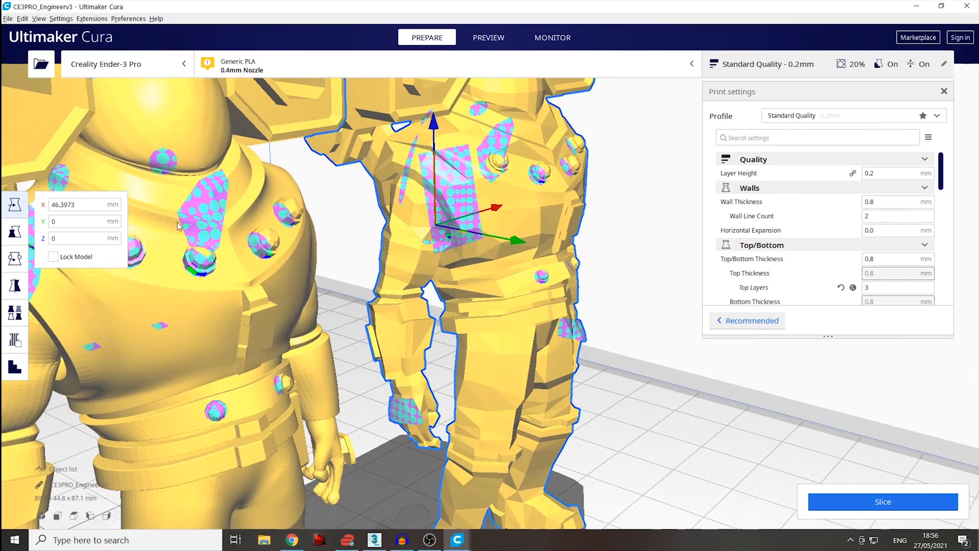
{"action": "right_click_drag", "start_coordinate": [211, 234], "coordinate": [230, 280]}
{"action": "right_click_drag", "start_coordinate": [332, 256], "coordinate": [298, 161]}
{"action": "right_click_drag", "start_coordinate": [417, 370], "coordinate": [373, 342]}
{"action": "middle_click_drag", "start_coordinate": [418, 357], "coordinate": [609, 326]}
{"action": "middle_click_drag", "start_coordinate": [454, 292], "coordinate": [331, 311]}
{"action": "right_click_drag", "start_coordinate": [338, 273], "coordinate": [531, 363]}
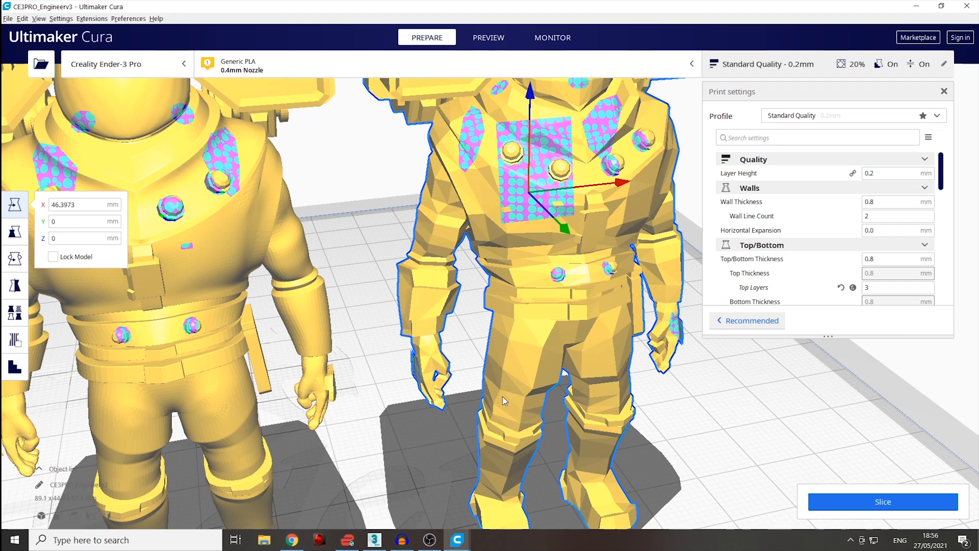
{"action": "middle_click_drag", "start_coordinate": [417, 382], "coordinate": [472, 385]}
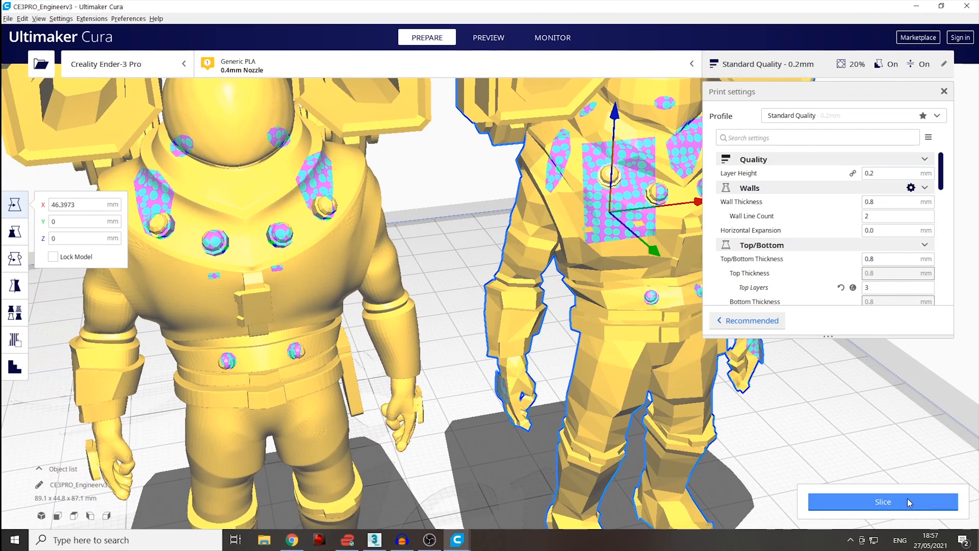
- Slice both models and lower the layer preview to layer 232, cutting through the torsos and arms
{"action": "left_click", "coordinate": [883, 490]}
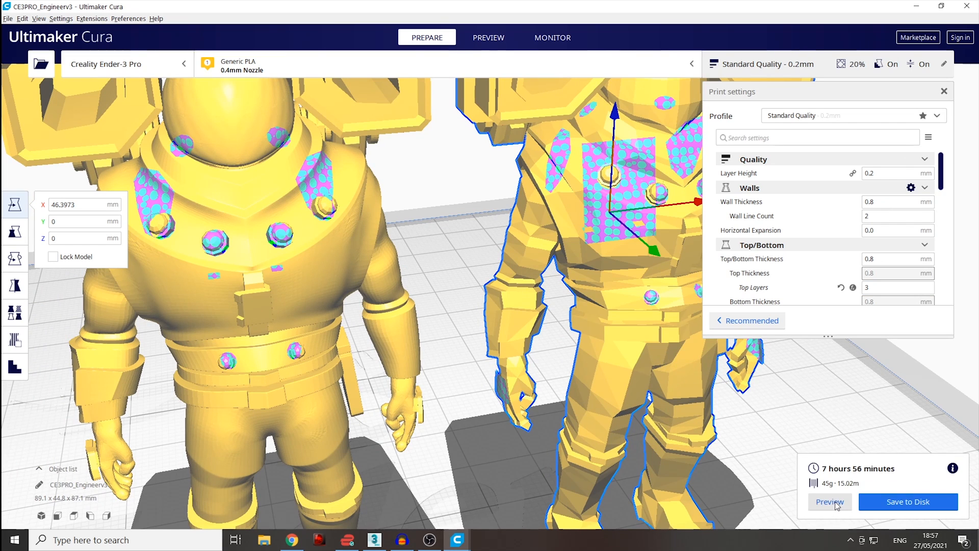
{"action": "left_click", "coordinate": [830, 501]}
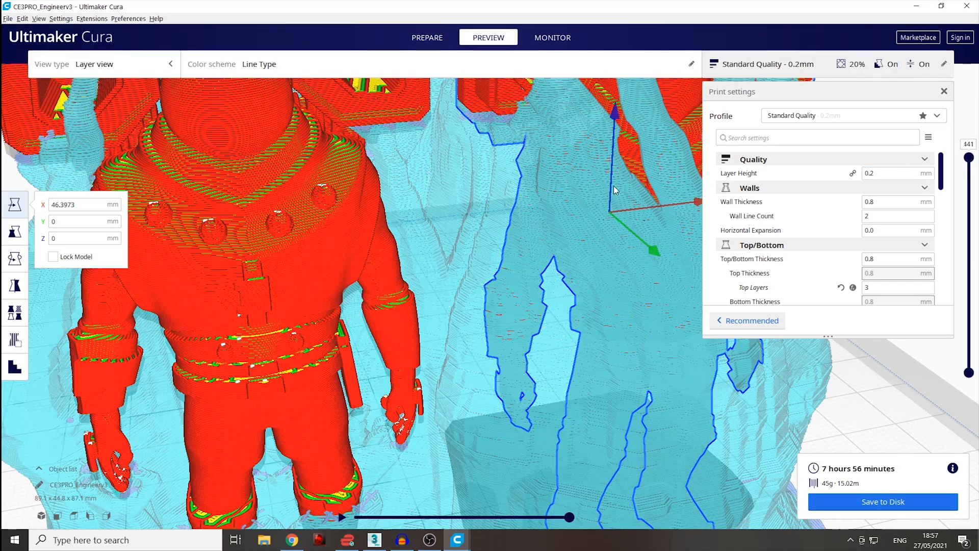
{"action": "scroll", "coordinate": [617, 189], "scroll_direction": "down", "scroll_amount": 5}
{"action": "scroll", "coordinate": [604, 255], "scroll_direction": "up", "scroll_amount": 3}
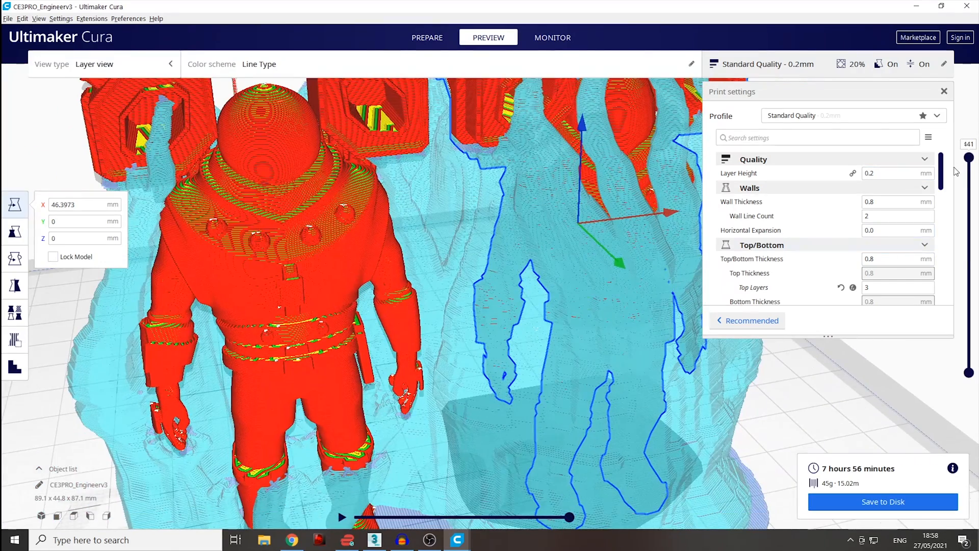
{"action": "left_click_drag", "start_coordinate": [968, 157], "coordinate": [968, 173]}
{"action": "left_click_drag", "start_coordinate": [965, 215], "coordinate": [969, 261]}
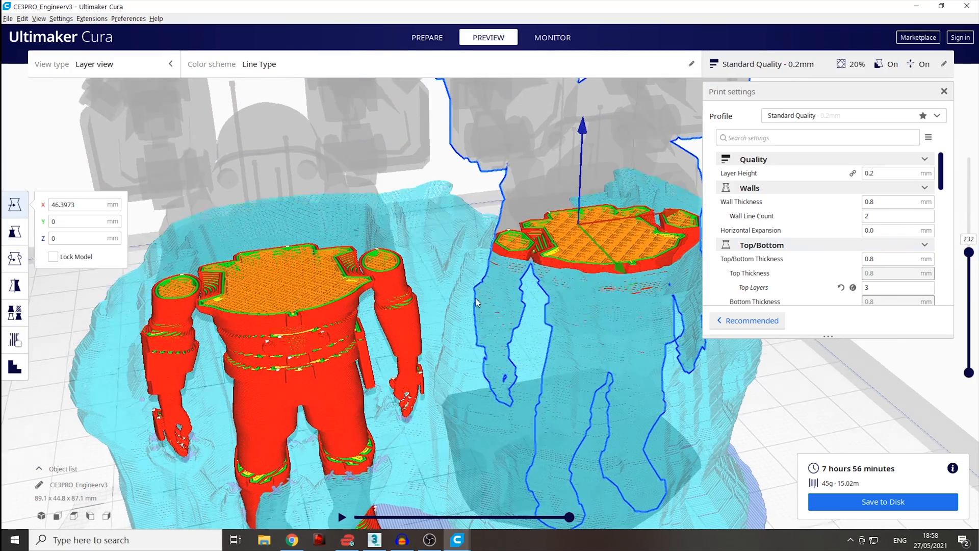
- Examine the walls and infill where the arms meet the torso in the cross-sections of both models
{"action": "scroll", "coordinate": [476, 302], "scroll_direction": "up", "scroll_amount": 5}
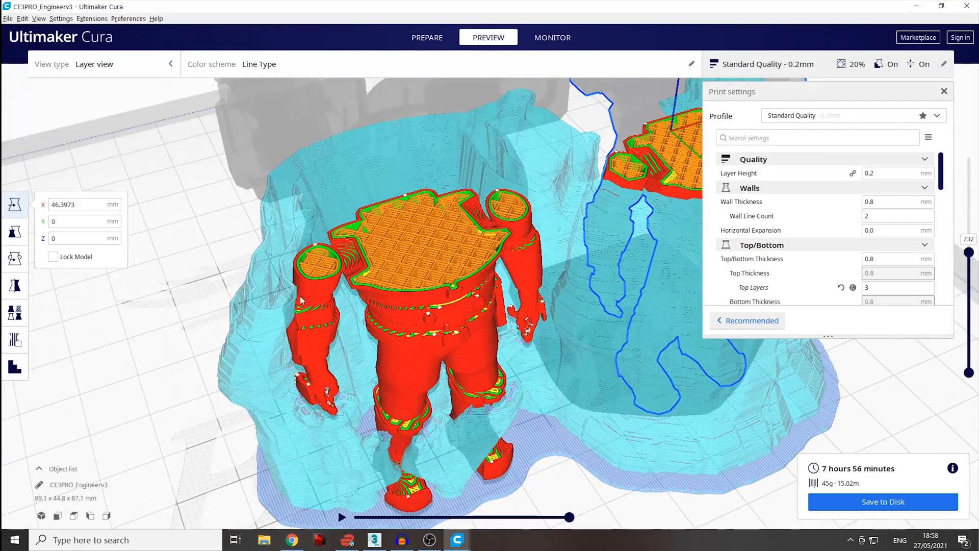
{"action": "scroll", "coordinate": [310, 278], "scroll_direction": "up", "scroll_amount": 6}
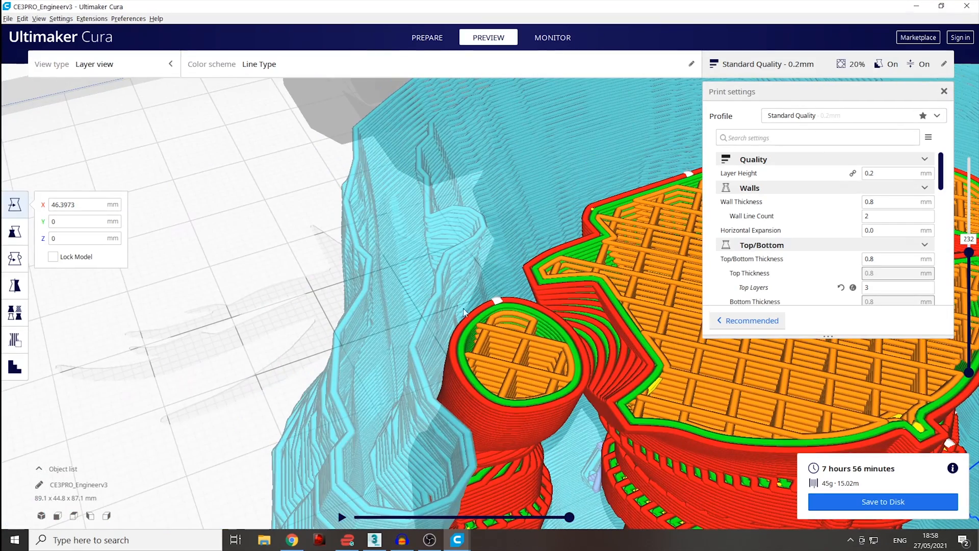
{"action": "right_click_drag", "start_coordinate": [451, 323], "coordinate": [305, 363]}
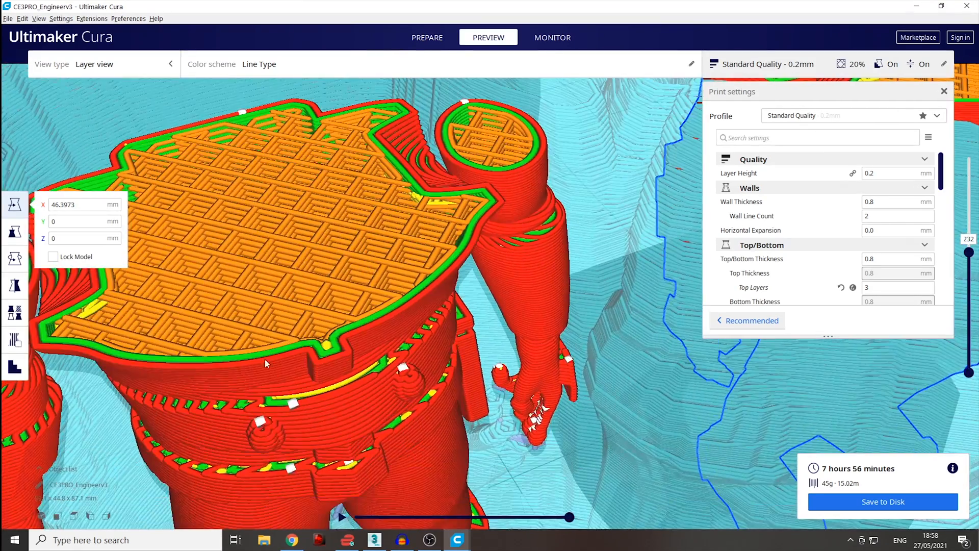
{"action": "middle_click_drag", "start_coordinate": [470, 218], "coordinate": [118, 352]}
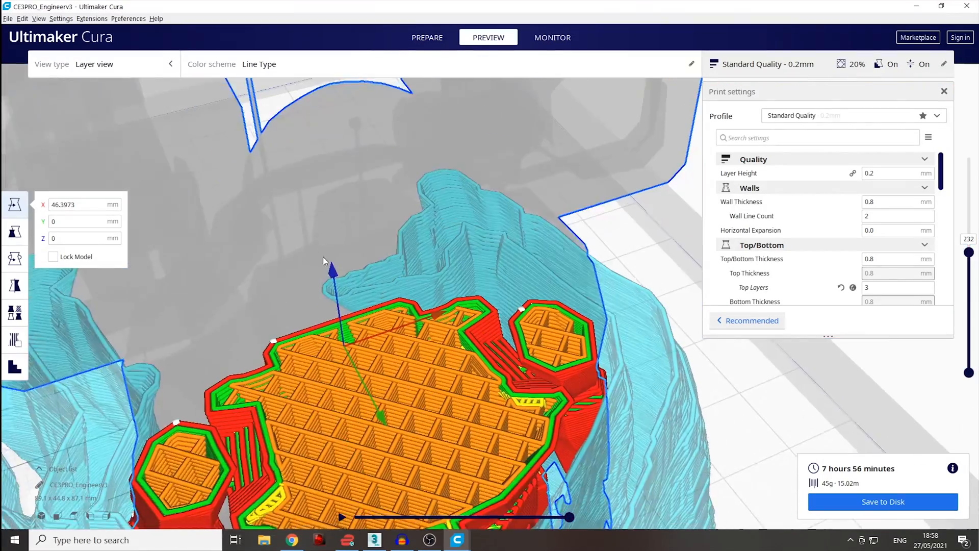
{"action": "middle_click_drag", "start_coordinate": [298, 311], "coordinate": [330, 244]}
{"action": "scroll", "coordinate": [231, 271], "scroll_direction": "up", "scroll_amount": 2}
{"action": "middle_click_drag", "start_coordinate": [262, 255], "coordinate": [277, 261]}
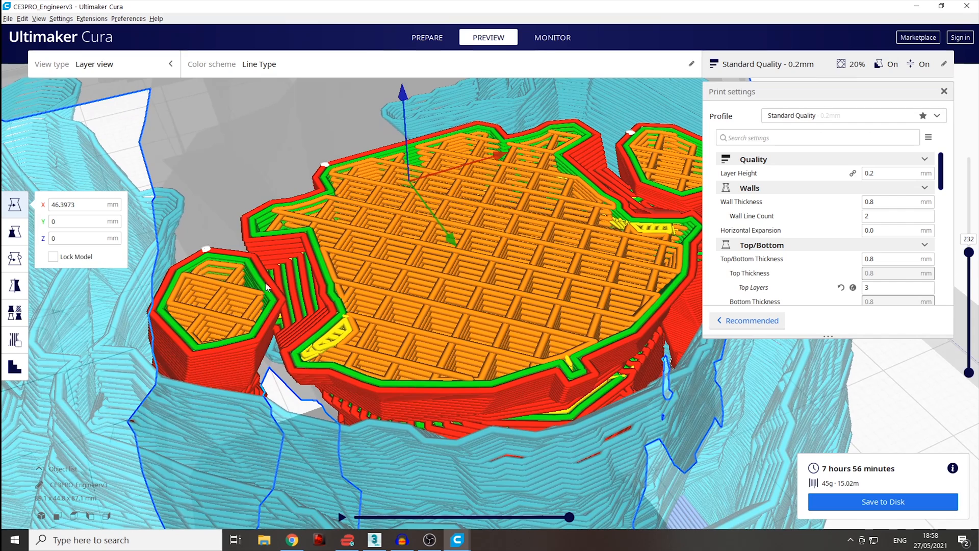
{"action": "middle_click_drag", "start_coordinate": [543, 273], "coordinate": [542, 285]}
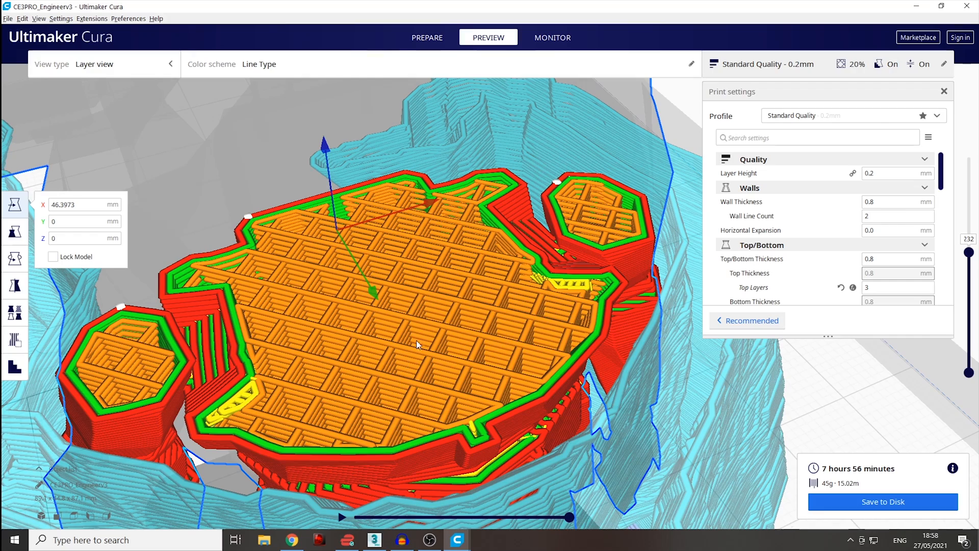
- Raise the layer preview back to layer 441 and examine both complete sliced models with their supports
{"action": "scroll", "coordinate": [418, 338], "scroll_direction": "down", "scroll_amount": 1}
{"action": "middle_click_drag", "start_coordinate": [418, 362], "coordinate": [492, 322]}
{"action": "scroll", "coordinate": [492, 319], "scroll_direction": "down", "scroll_amount": 1}
{"action": "right_click_drag", "start_coordinate": [488, 313], "coordinate": [513, 240]}
{"action": "scroll", "coordinate": [504, 270], "scroll_direction": "down", "scroll_amount": 1}
{"action": "left_click_drag", "start_coordinate": [969, 252], "coordinate": [969, 157]}
{"action": "scroll", "coordinate": [543, 256], "scroll_direction": "up", "scroll_amount": 3}
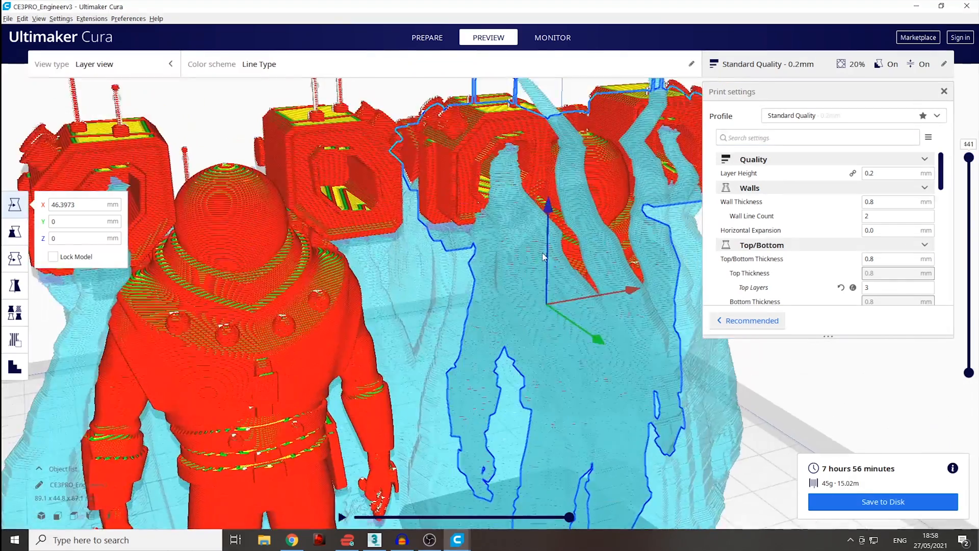
{"action": "scroll", "coordinate": [542, 246], "scroll_direction": "down", "scroll_amount": 3}
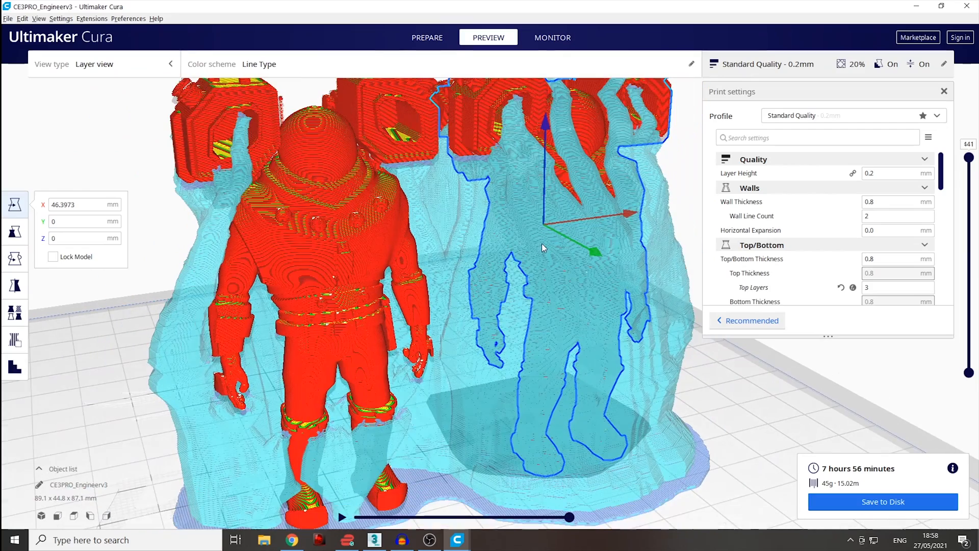
{"action": "right_click_drag", "start_coordinate": [494, 263], "coordinate": [481, 274]}
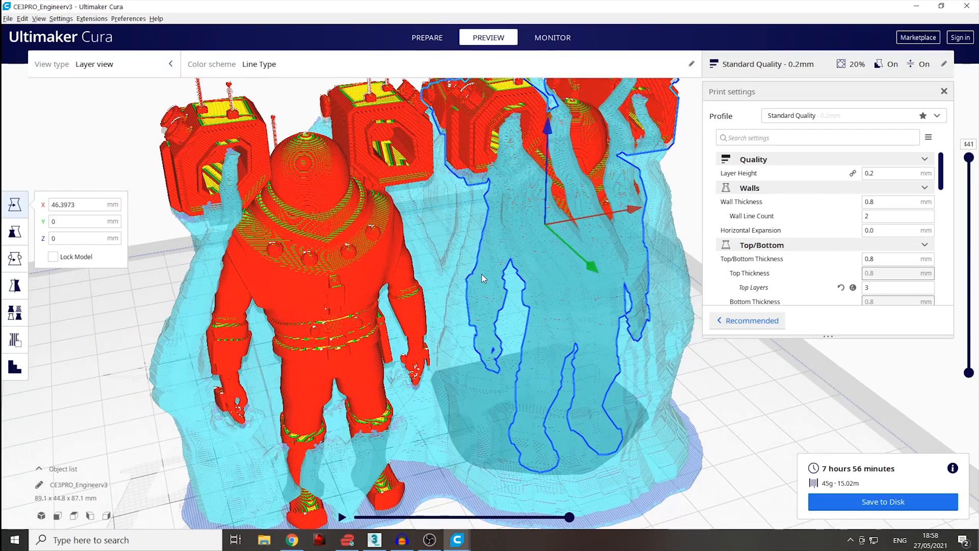